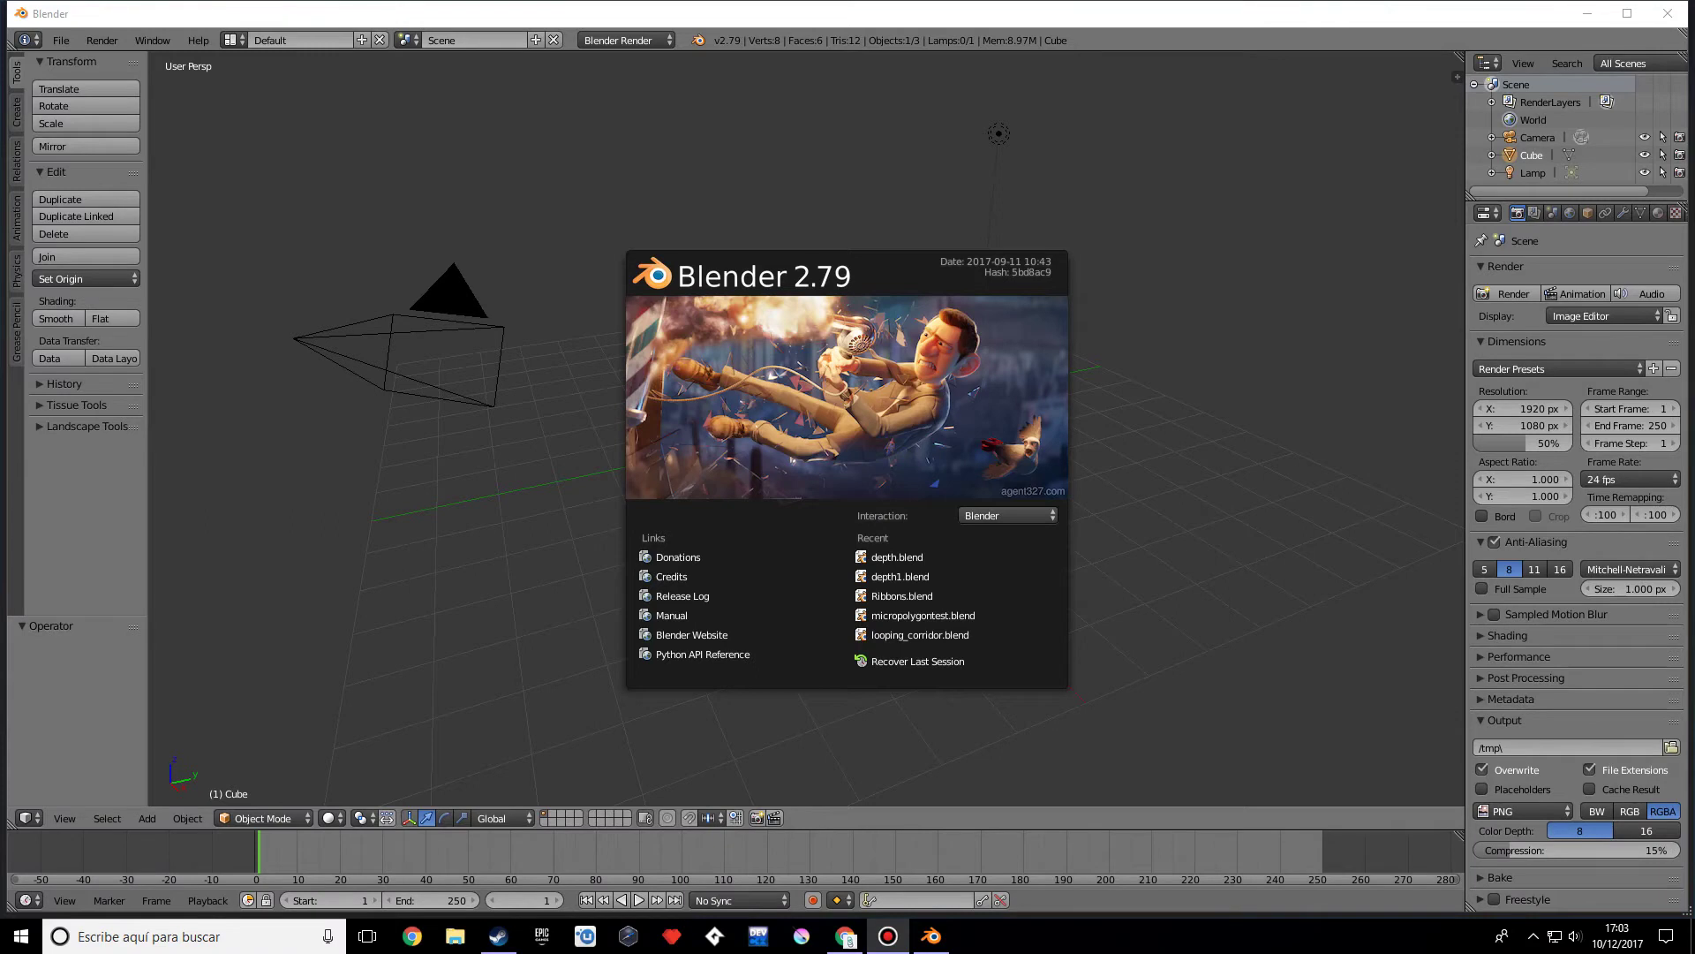
Step: Dismiss the splash screen and delete all default objects from the scene
click(813, 160)
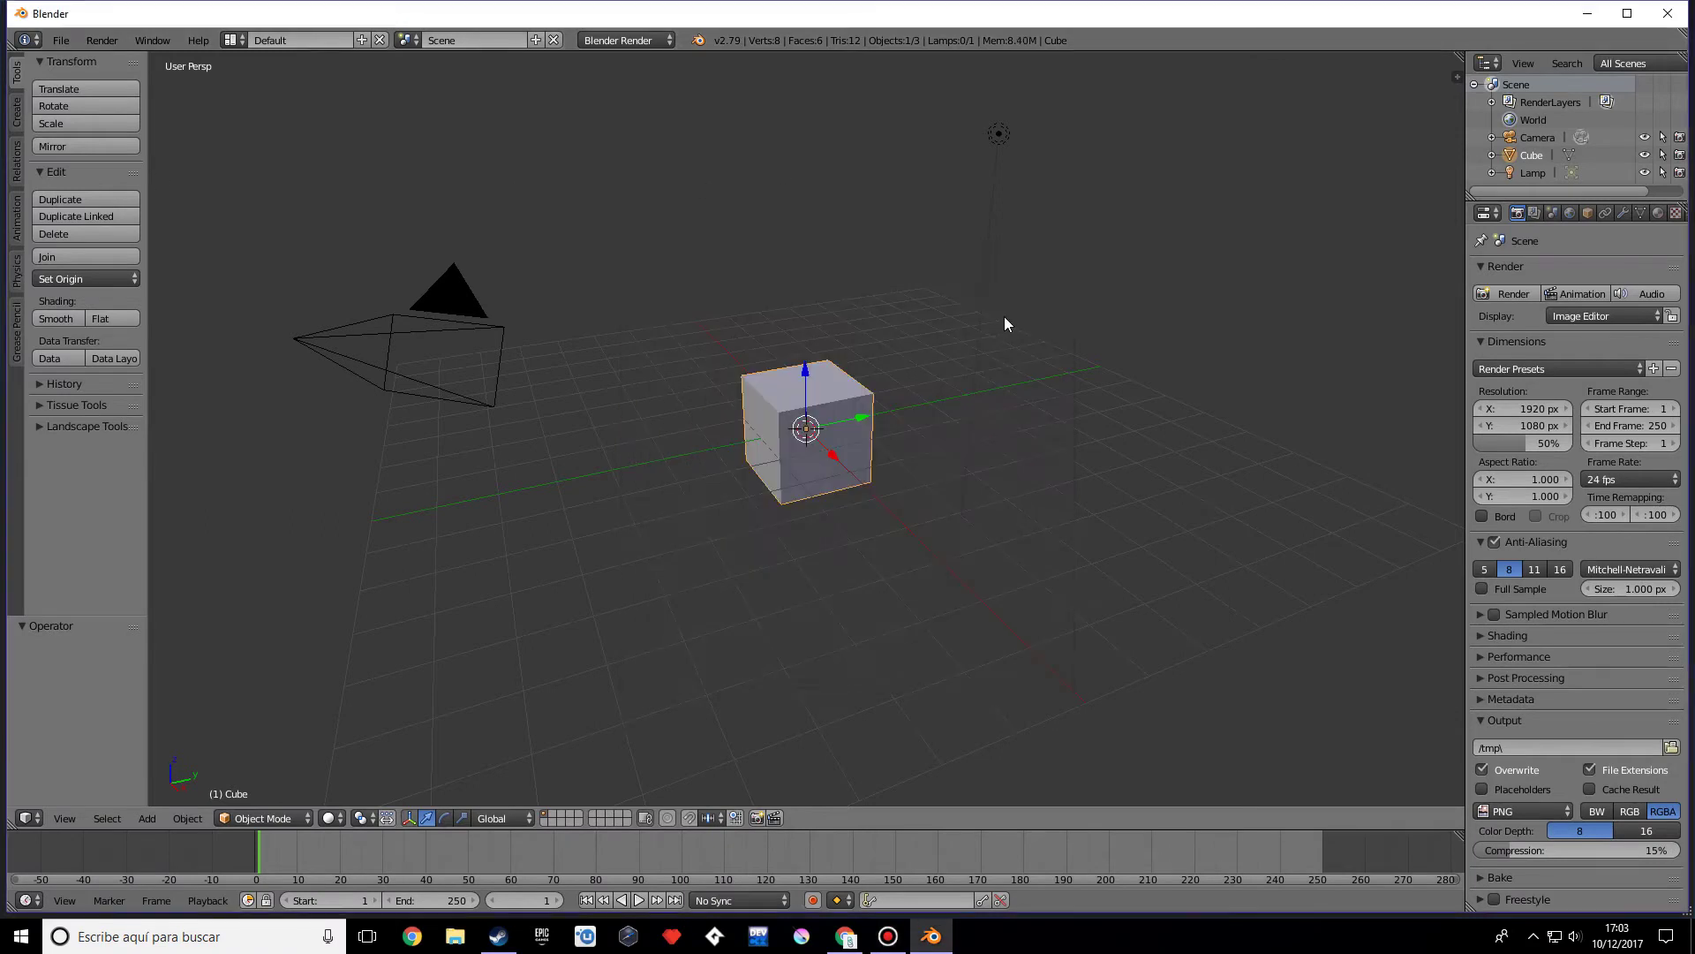
key(a)
key(a)
key(x)
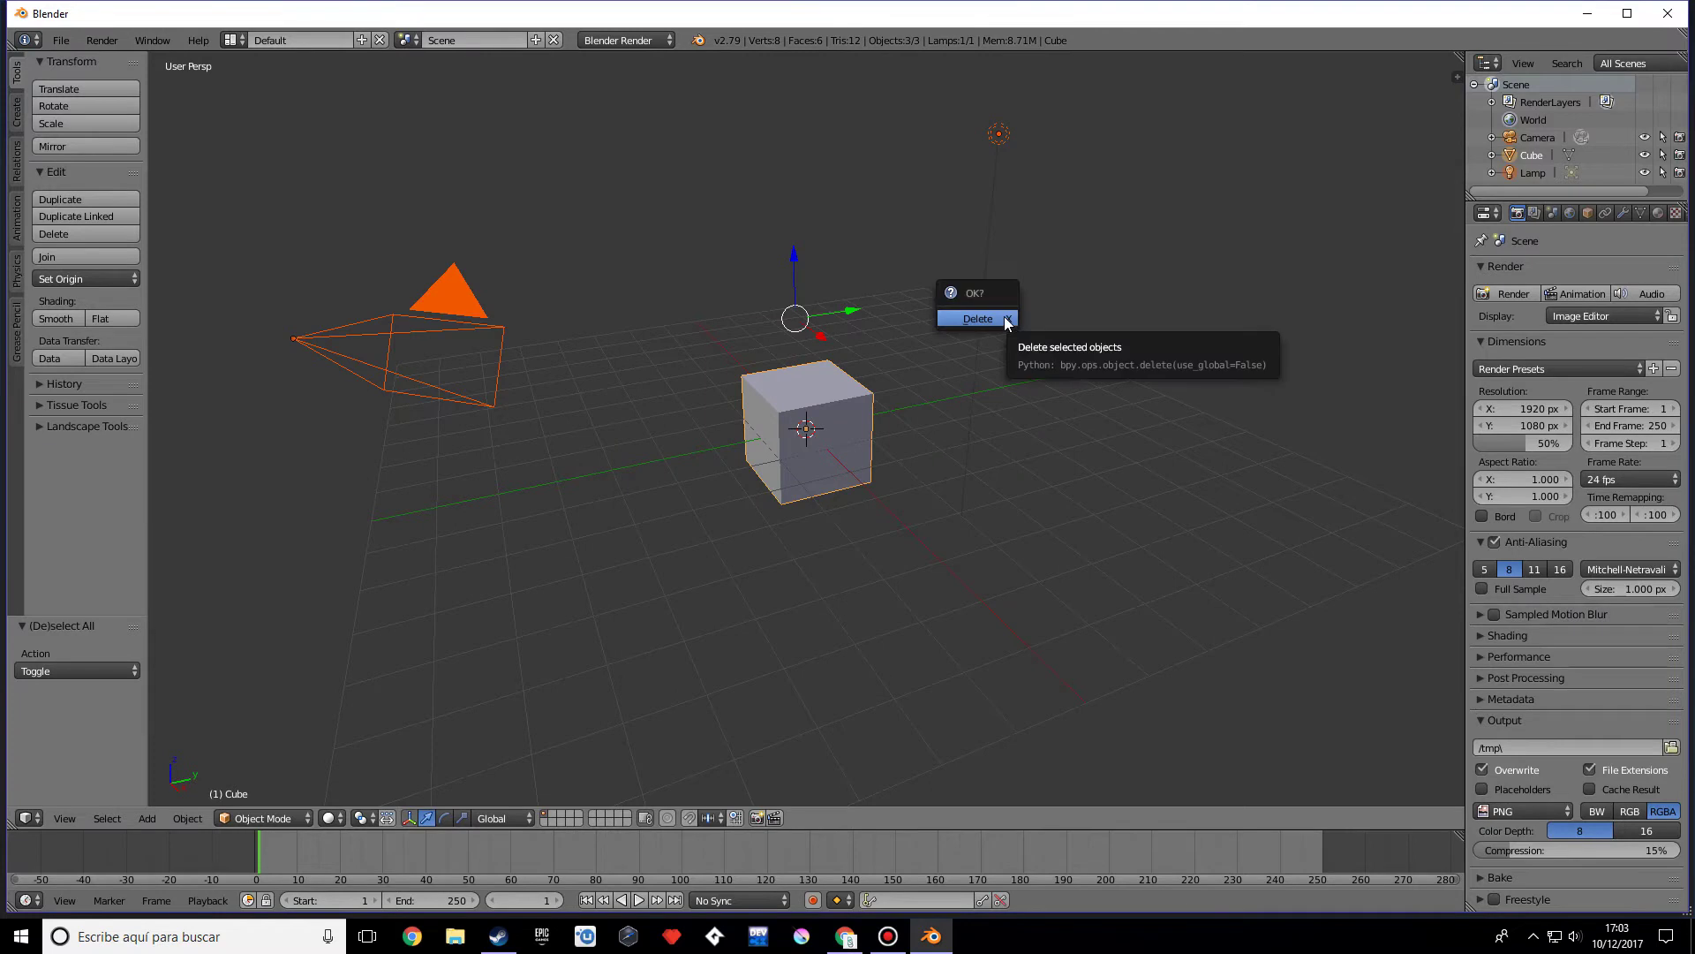
click(1004, 319)
key(t)
key(t)
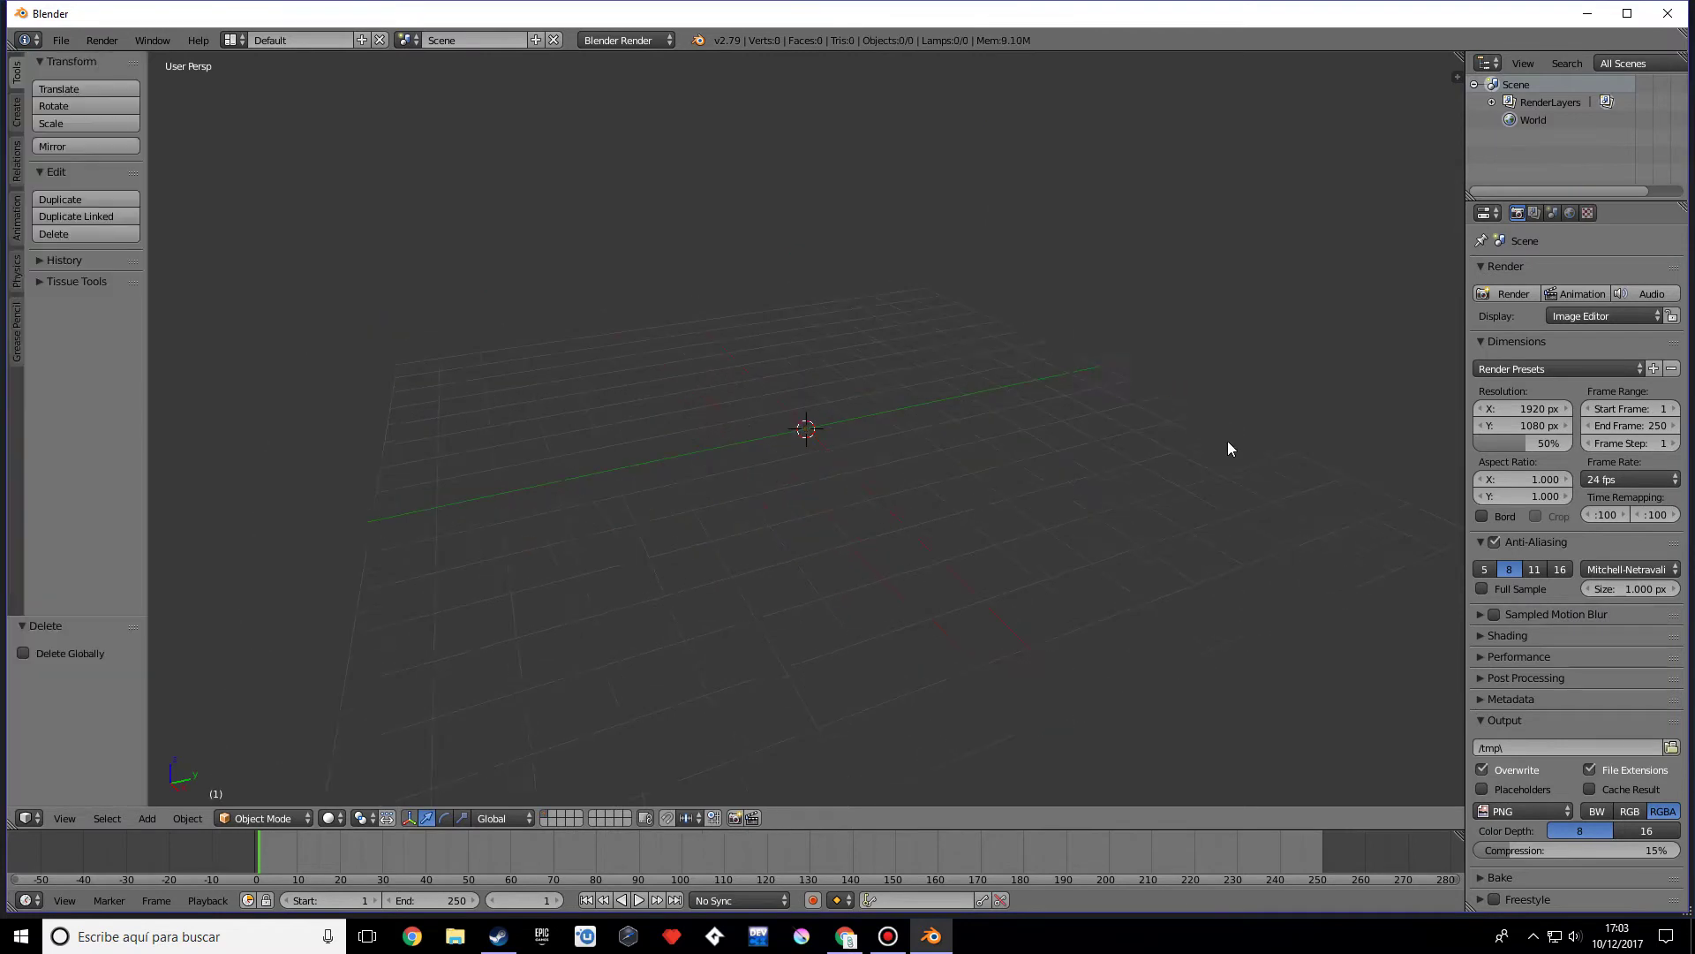
Step: Start the Screencast Keys display in the 3D view
key(n)
click(1349, 768)
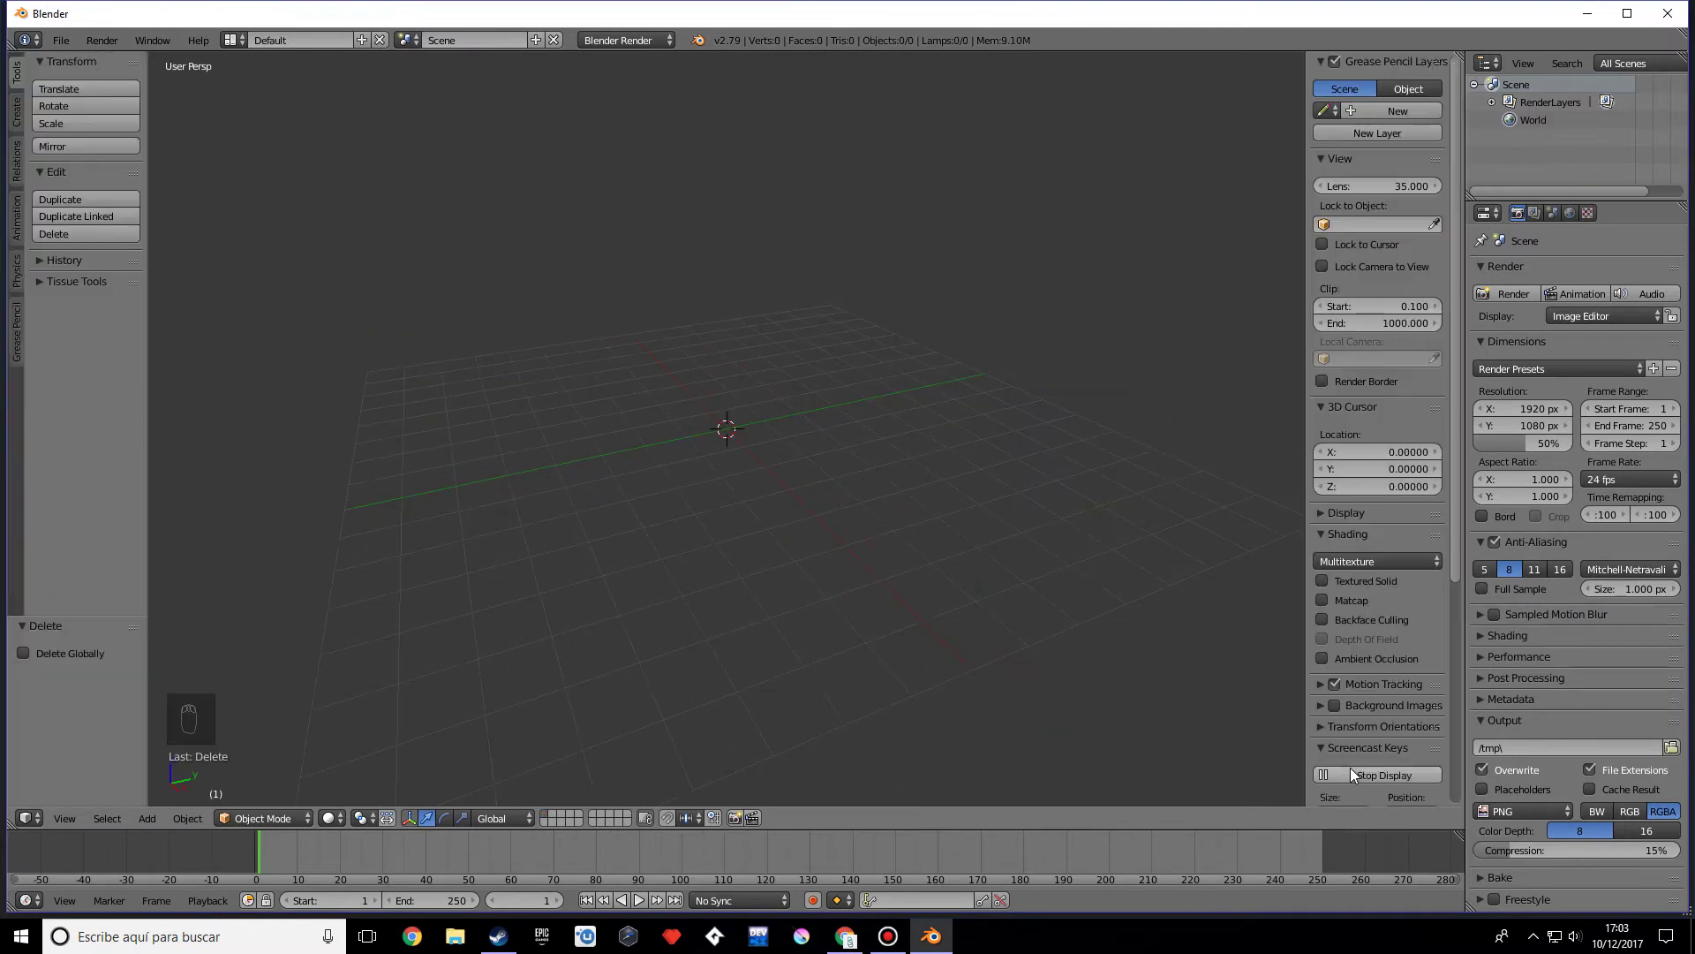
key(n)
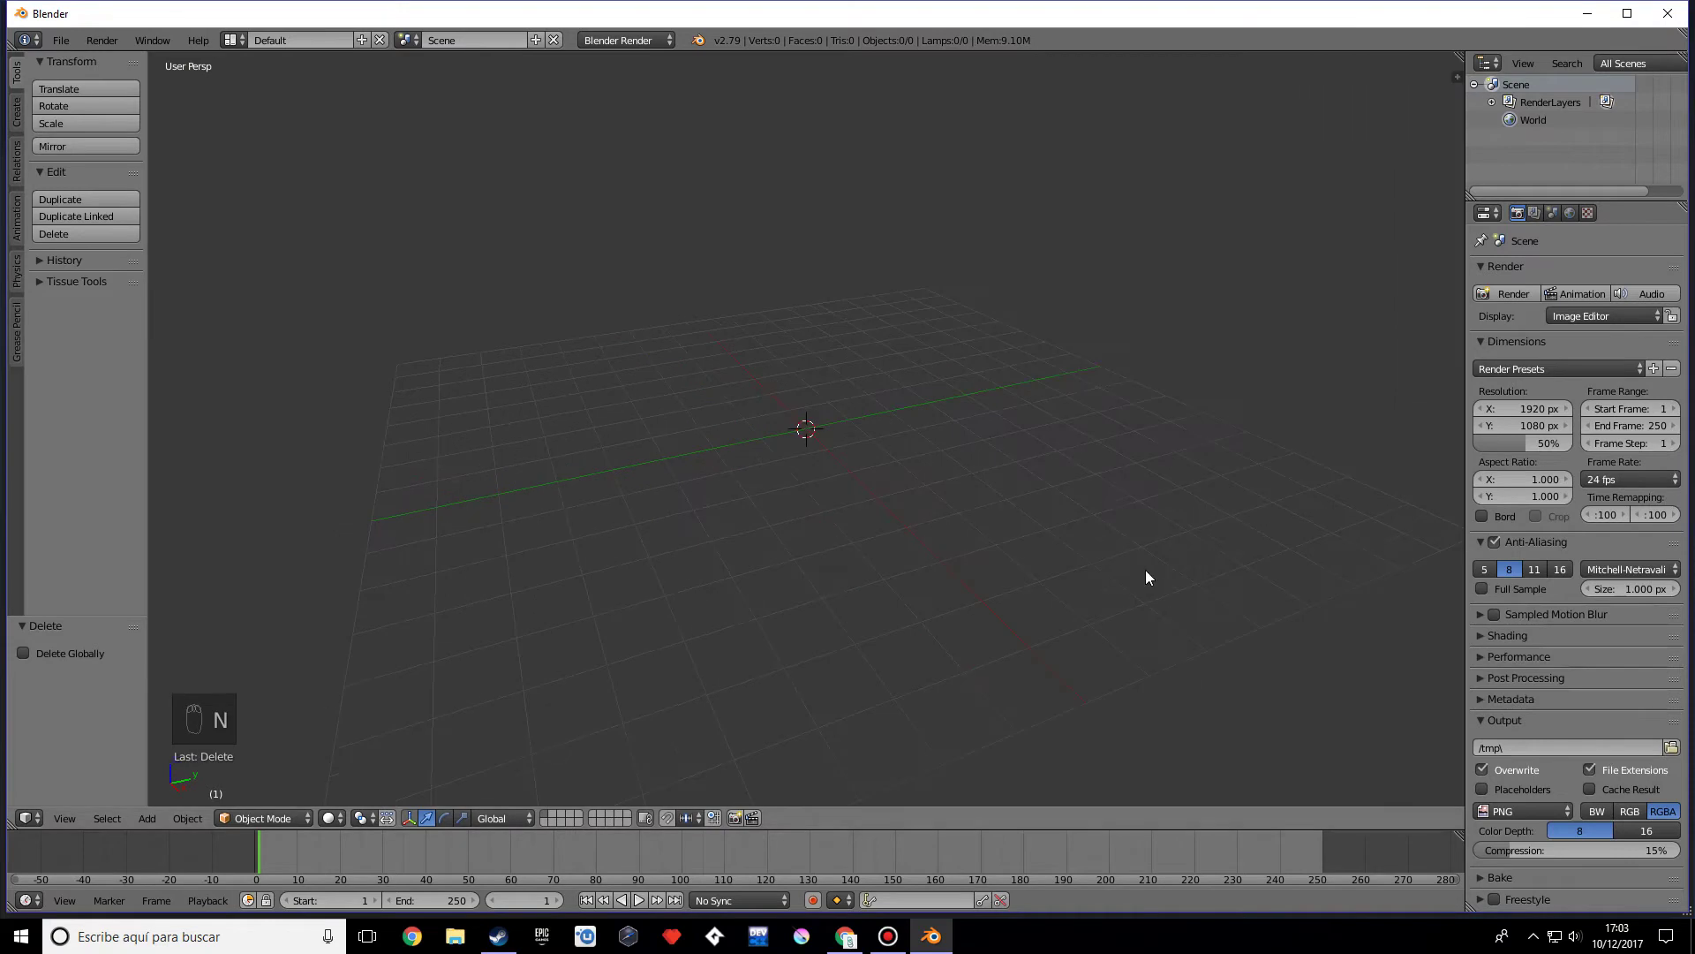
Step: Add a mesh plane at the origin and scale it by a factor of 8
key(shift+a)
mouse_move(1147, 570)
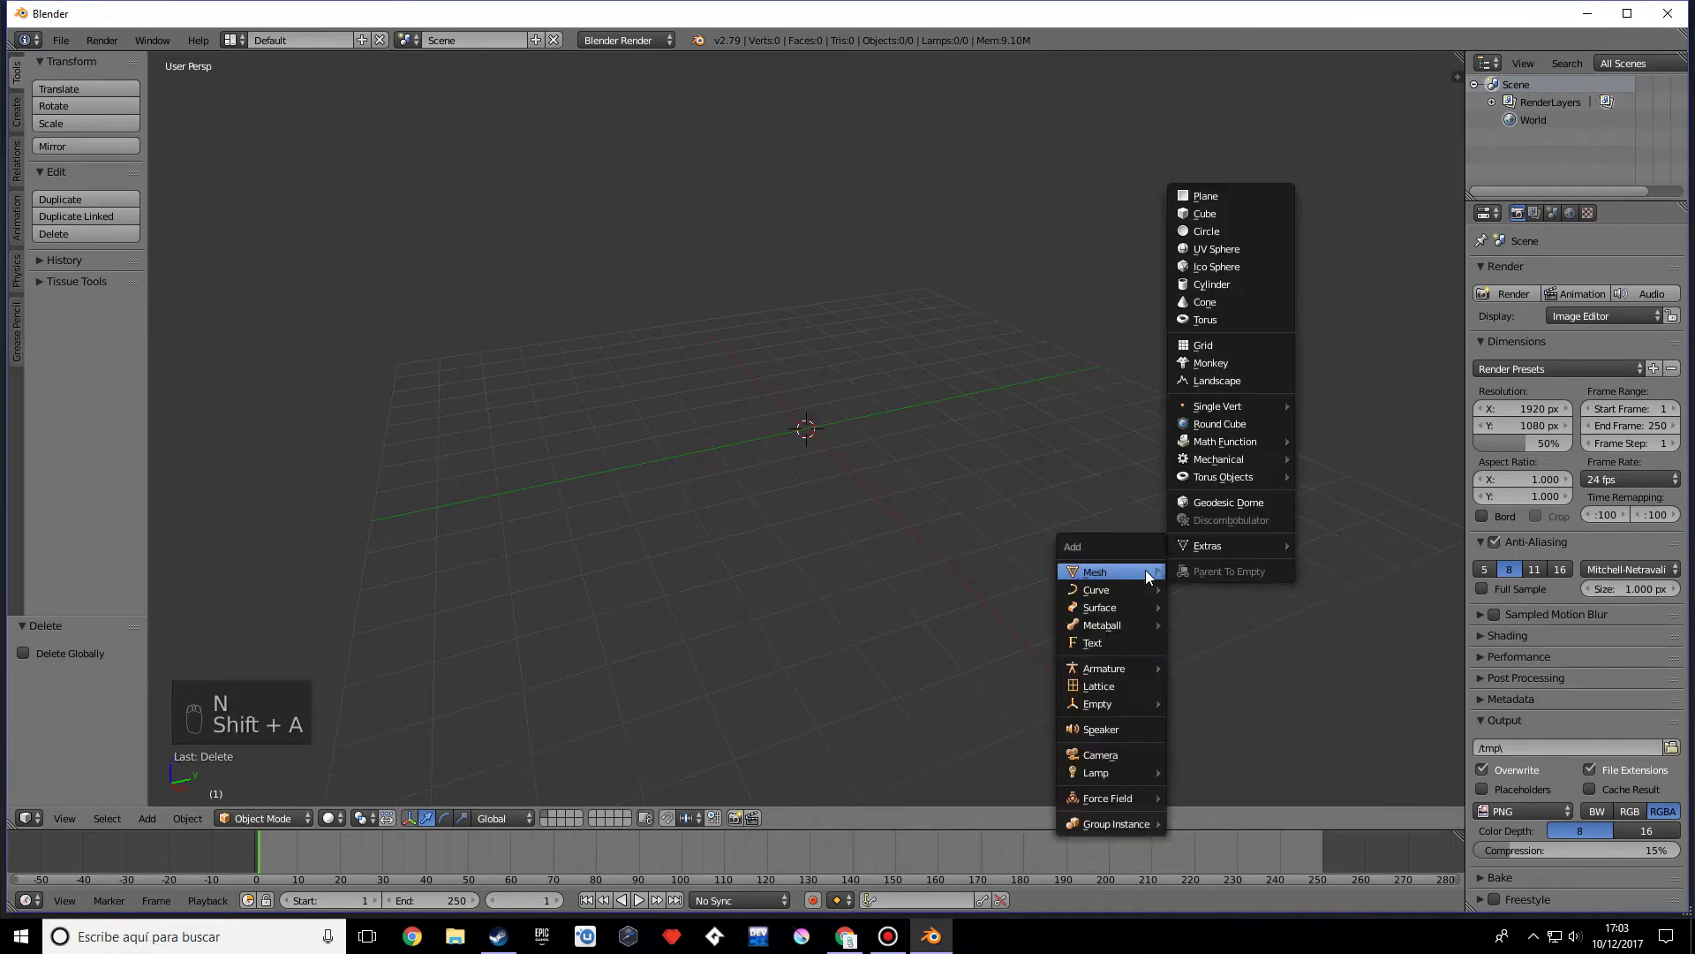
click(1219, 196)
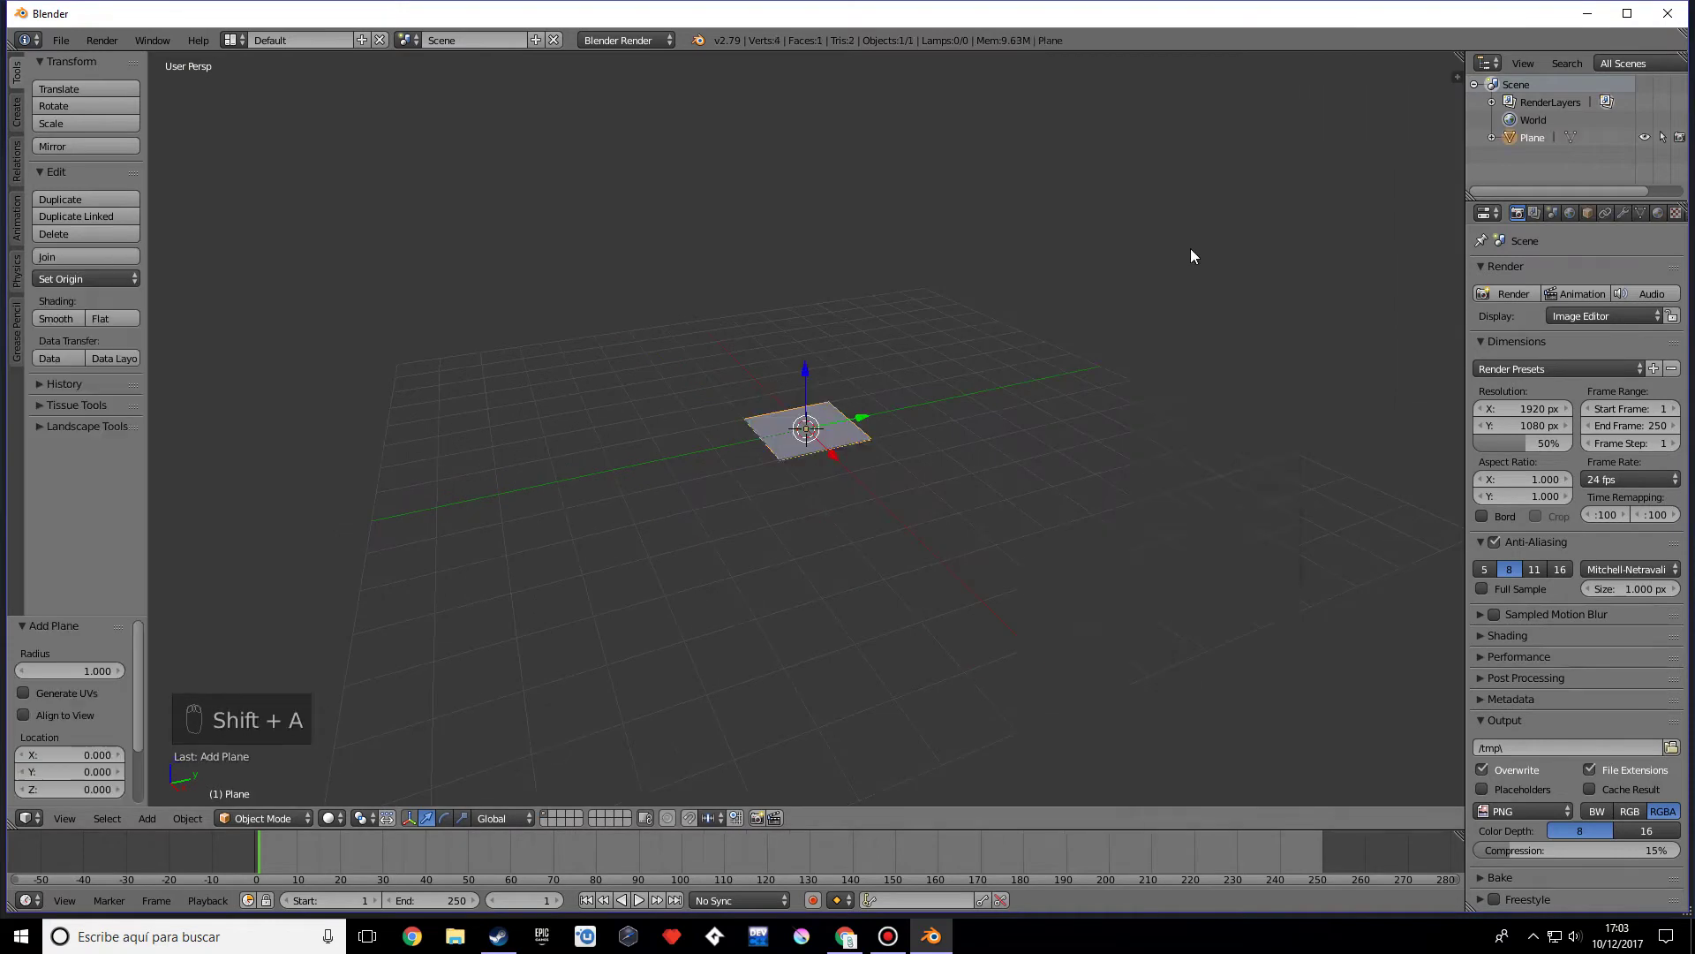
text(s8)
click(1033, 464)
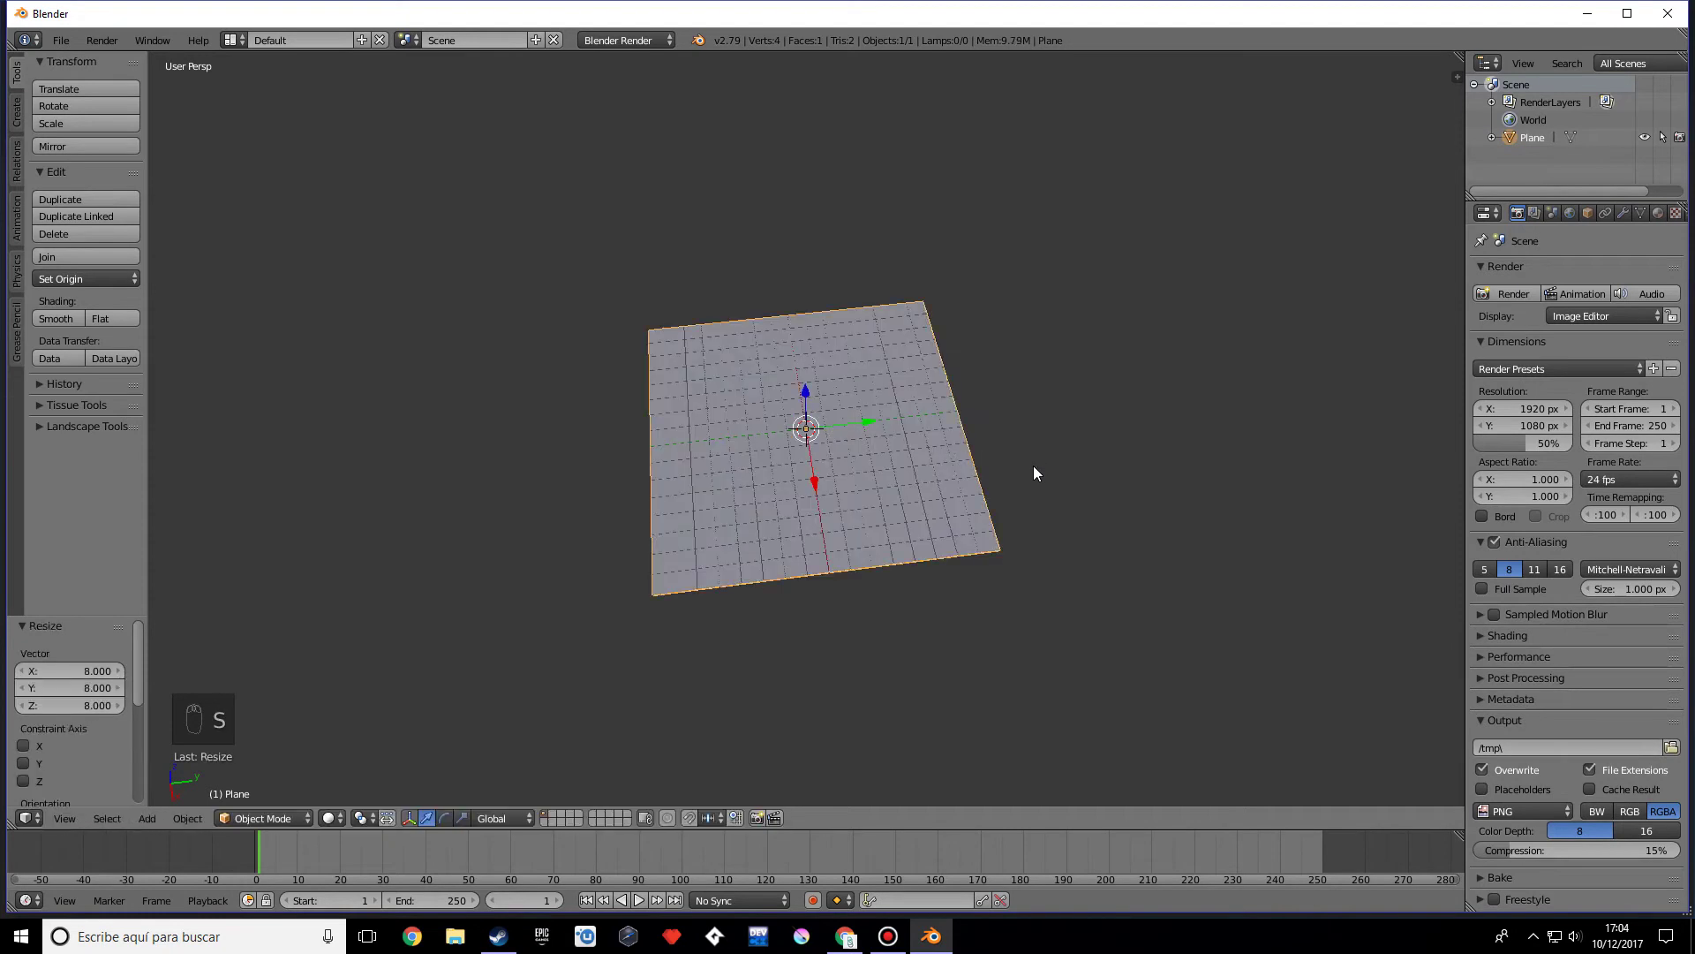
Step: Extrude one edge of the plane straight up along Z to form a tall back wall
middle_drag(1041, 475, 892, 469)
scroll(922, 451, up, 4)
key(Tab)
scroll(892, 470, down, 3)
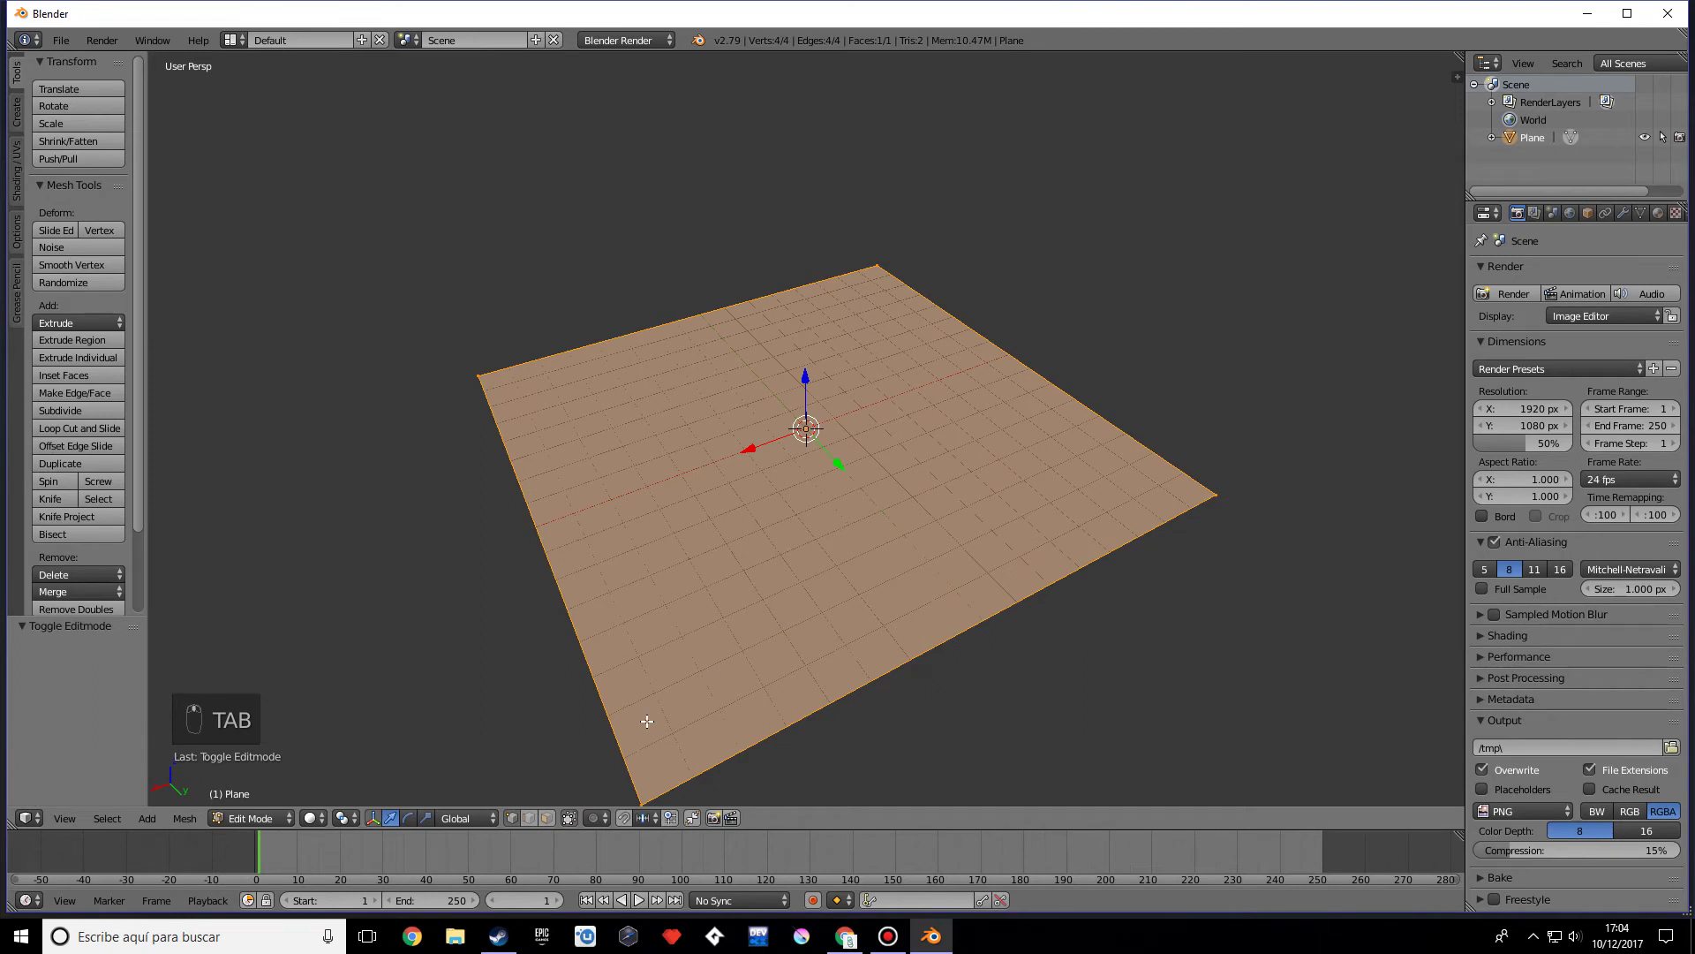
click(530, 820)
scroll(777, 597, down, 1)
middle_drag(783, 595, 1082, 532)
right_click(1001, 540)
key(e)
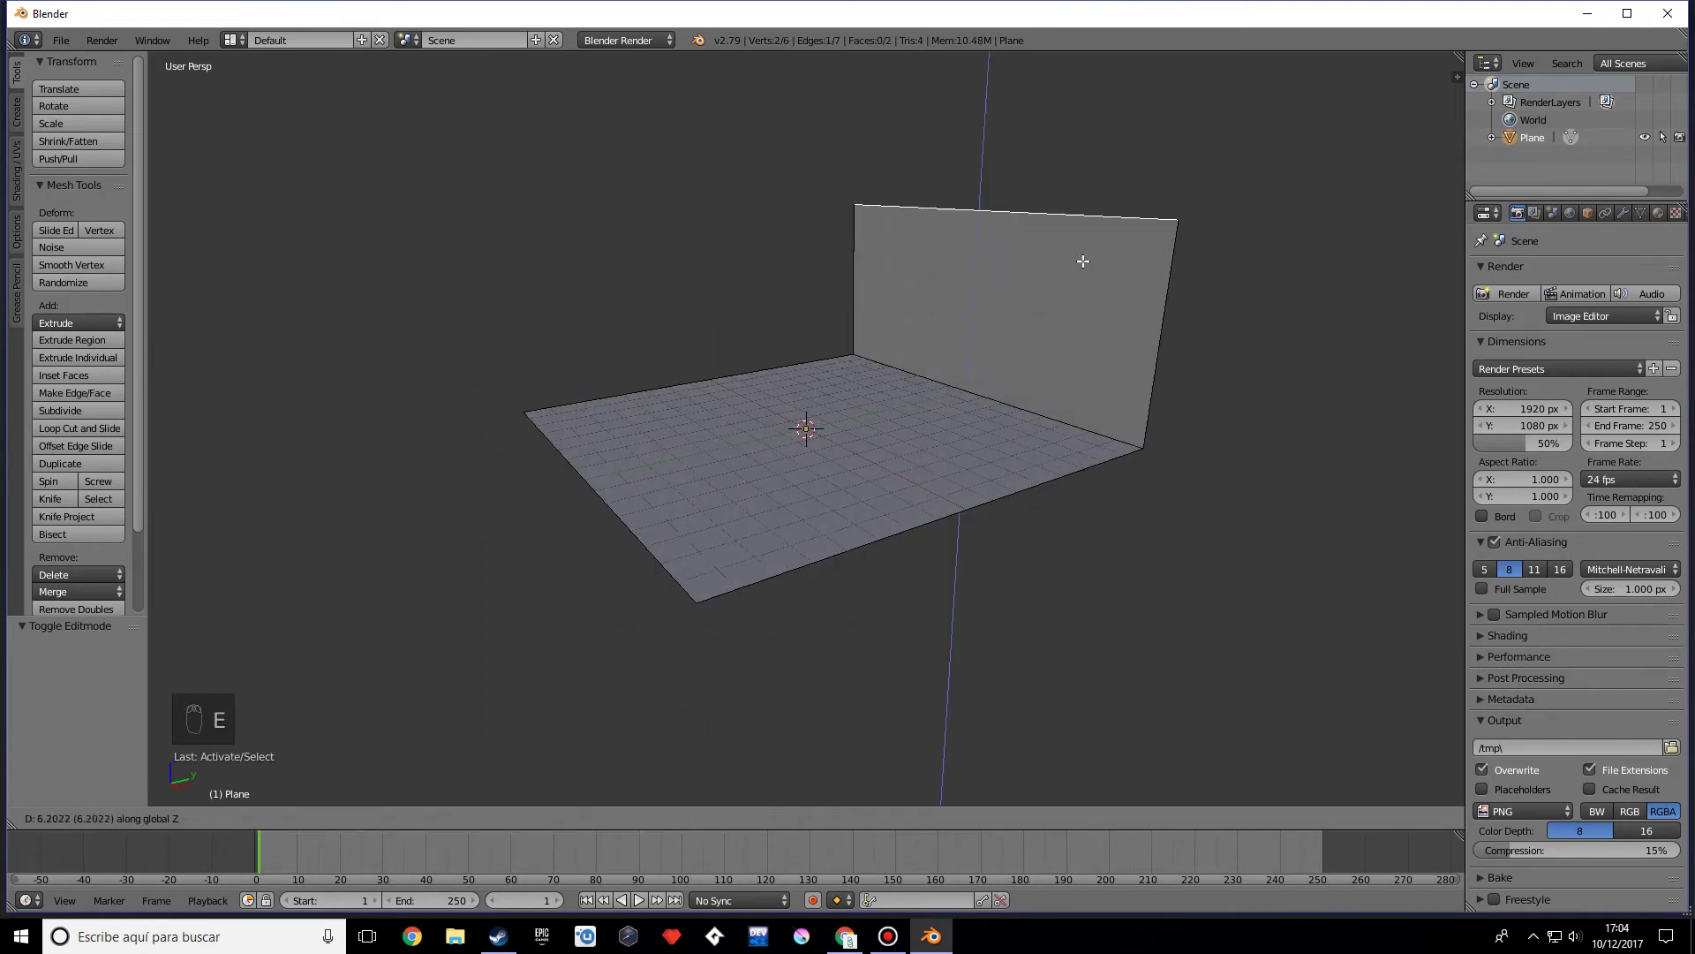
click(1096, 191)
middle_drag(1169, 310, 1113, 379)
key(Tab)
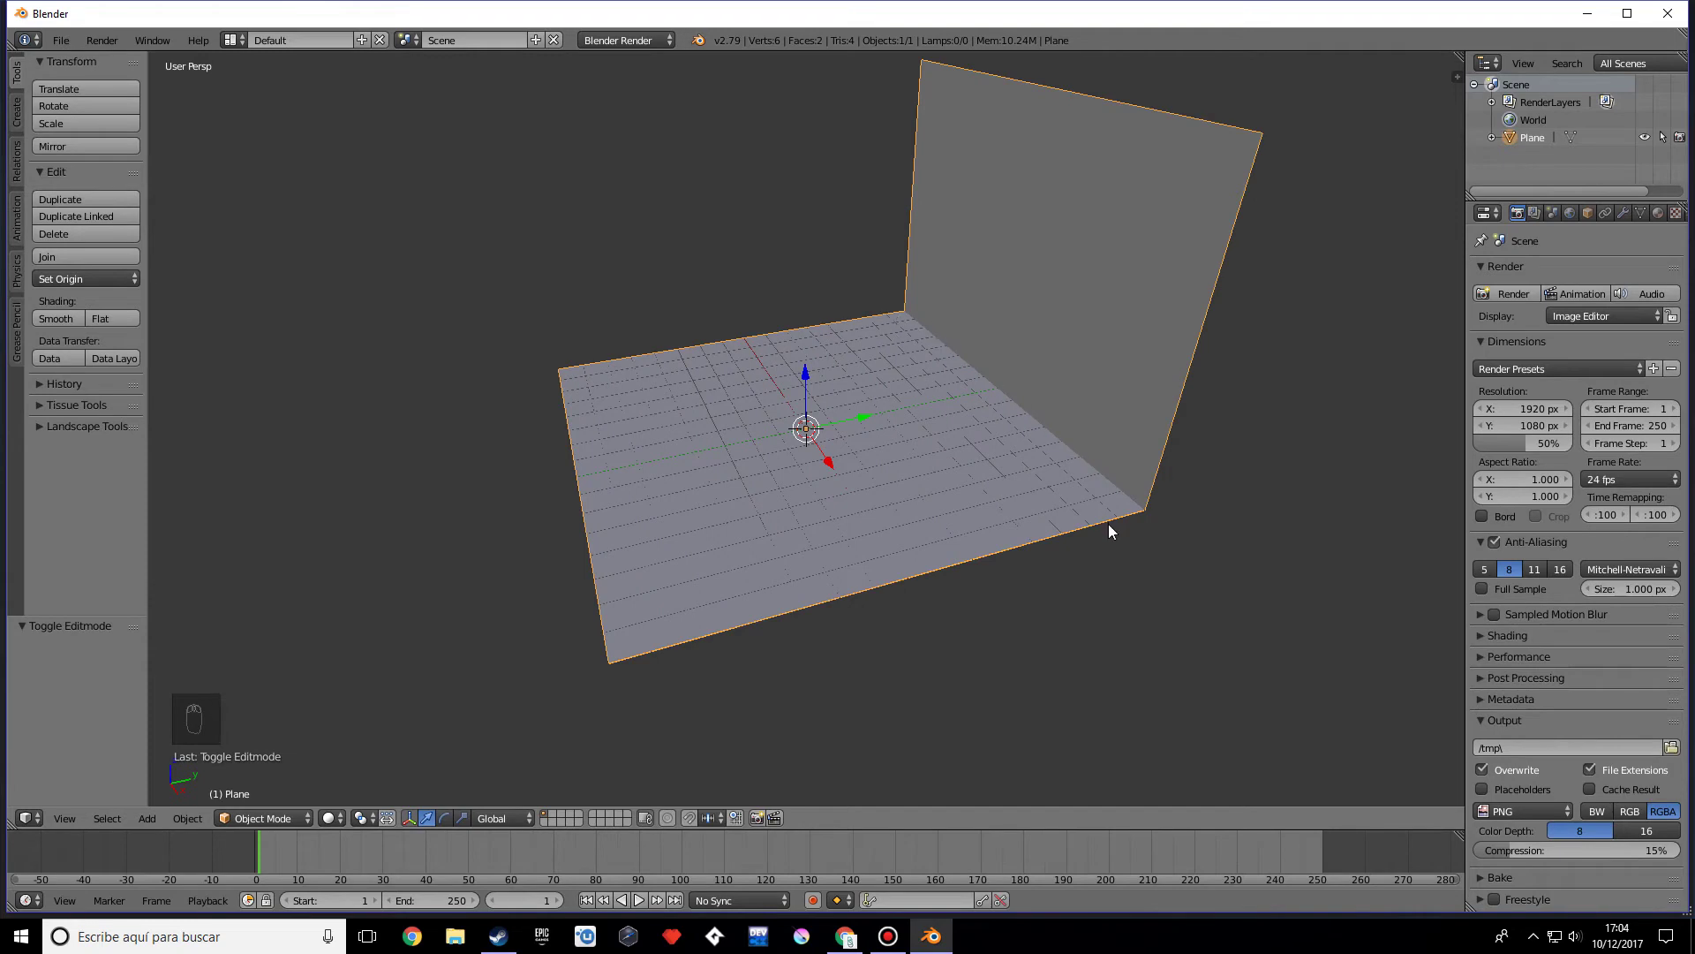
Step: Bevel the edge between floor and wall by about 0.81 with 12 segments to form a rounded curve
key(Tab)
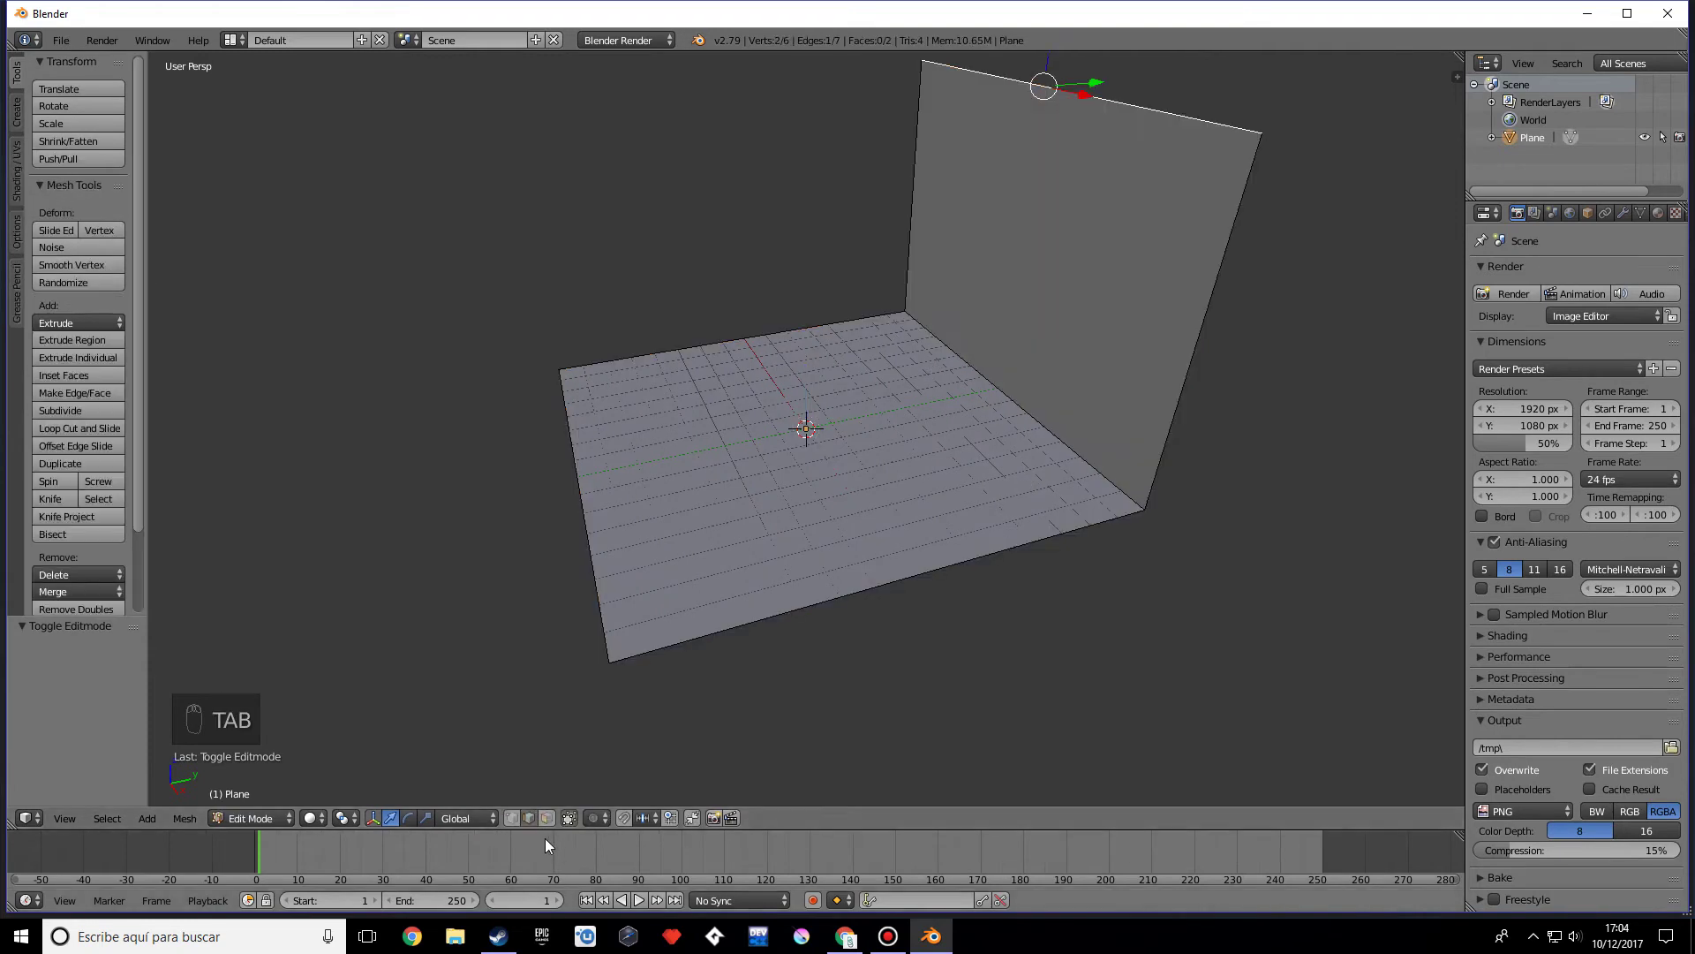
right_click(1067, 456)
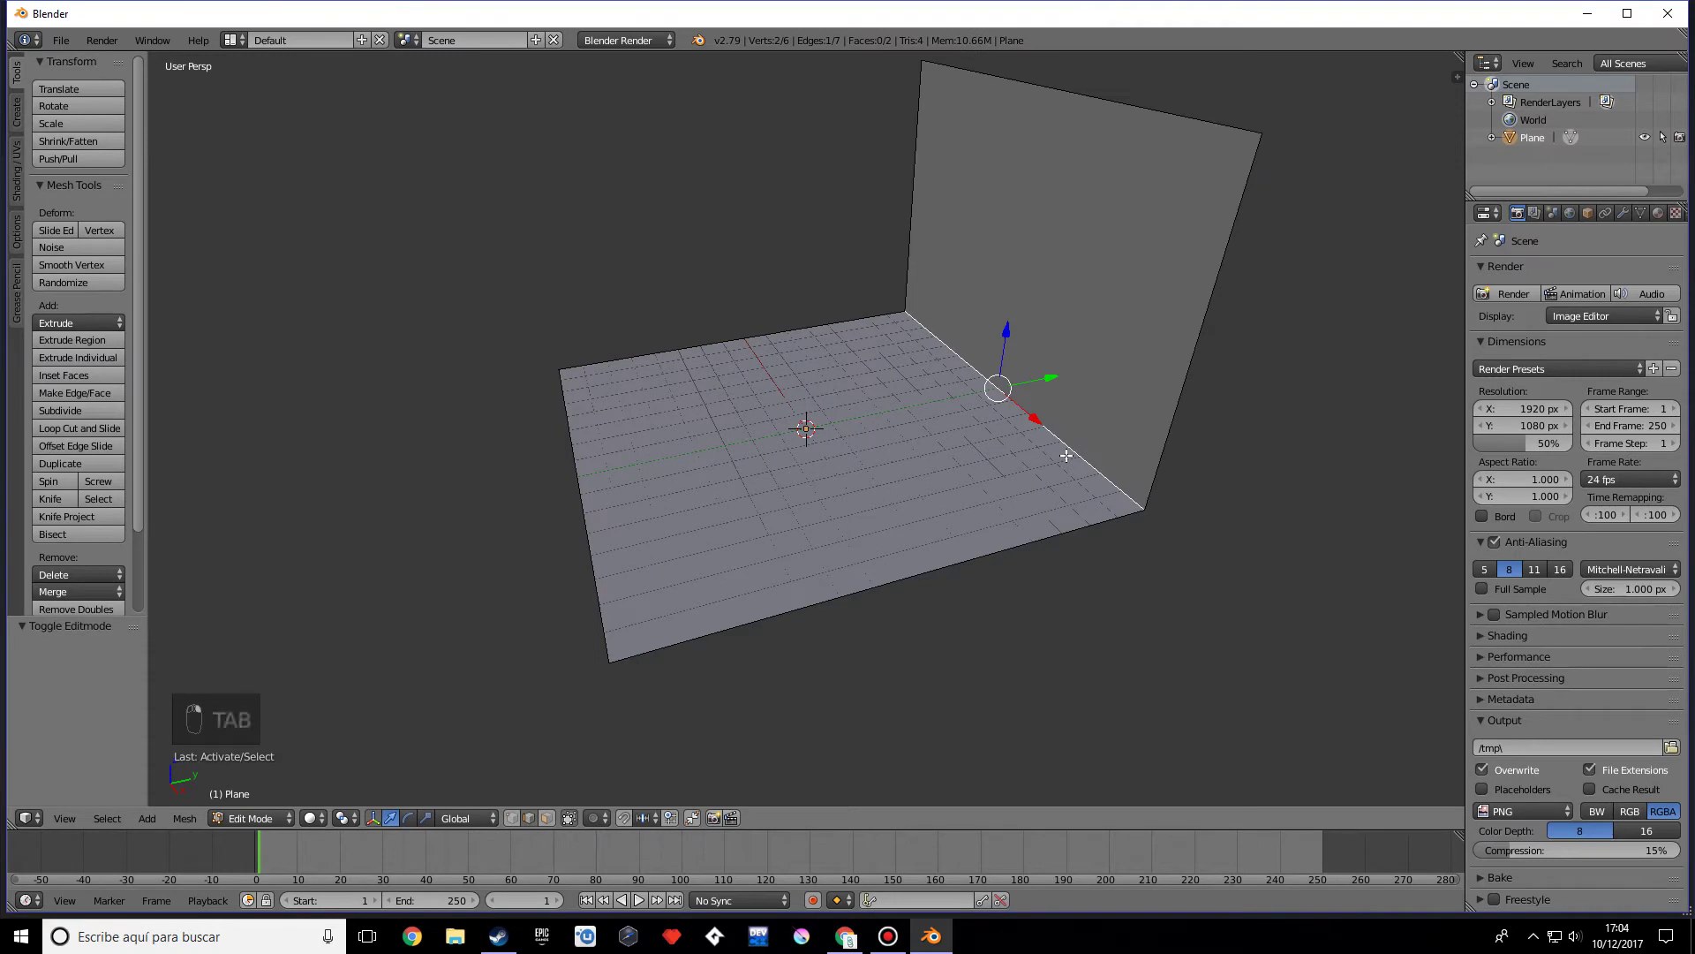
key(ctrl+b)
scroll(1084, 458, up, 9)
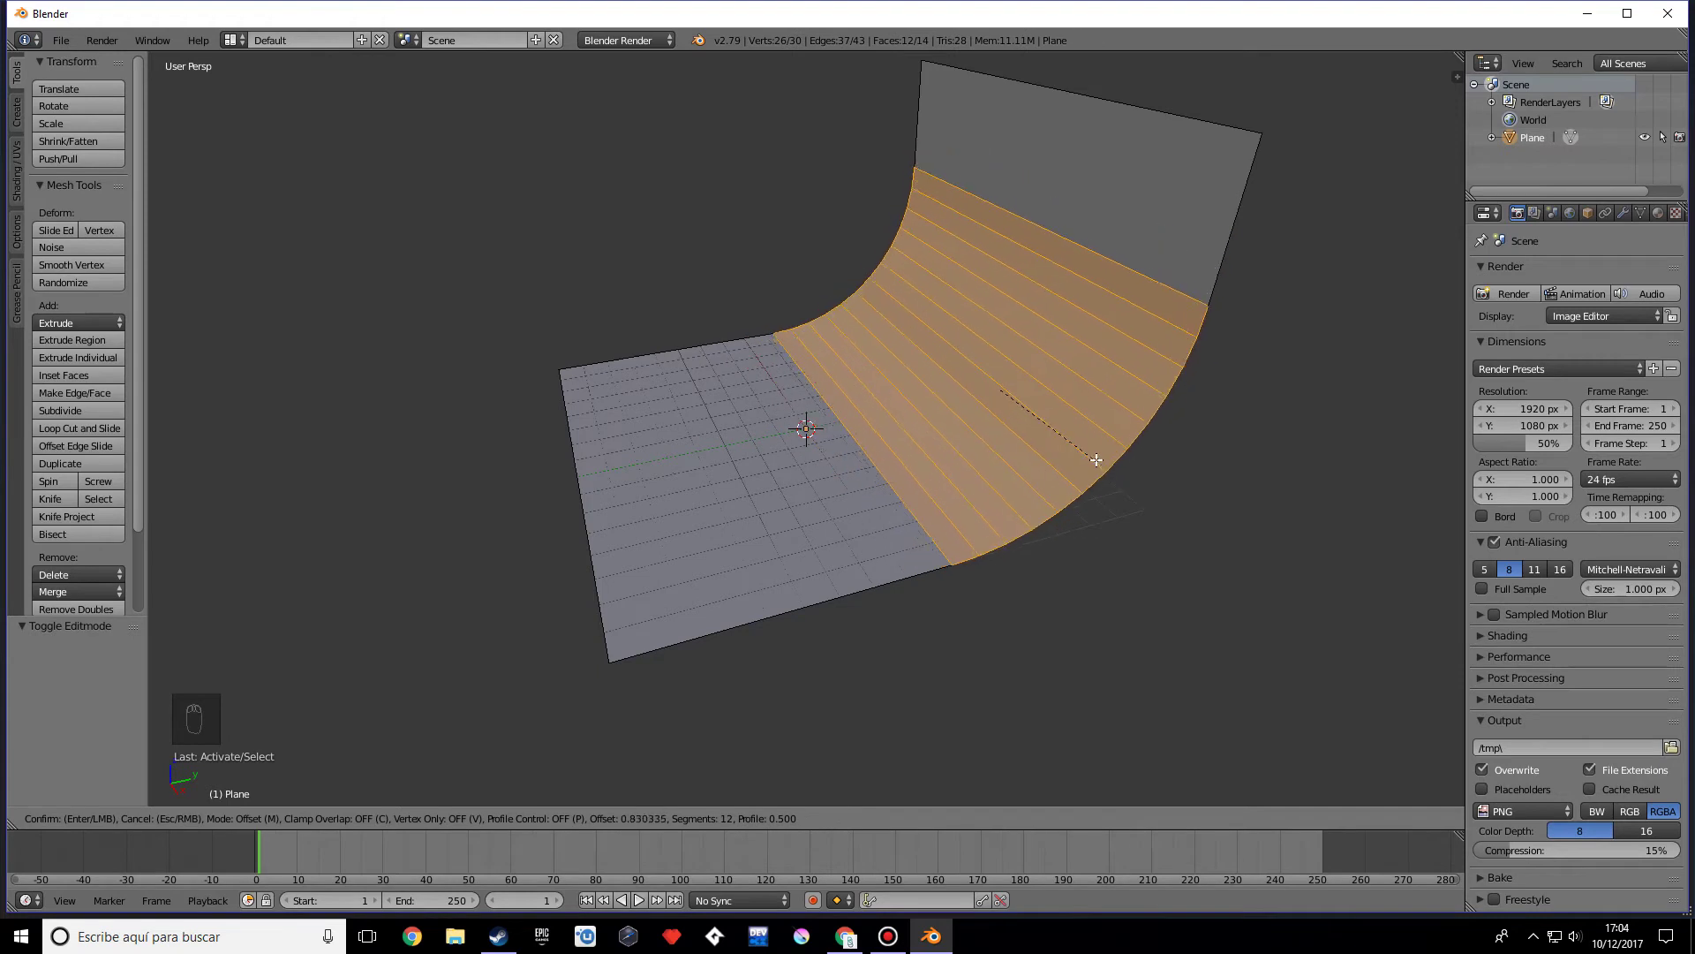
click(1078, 487)
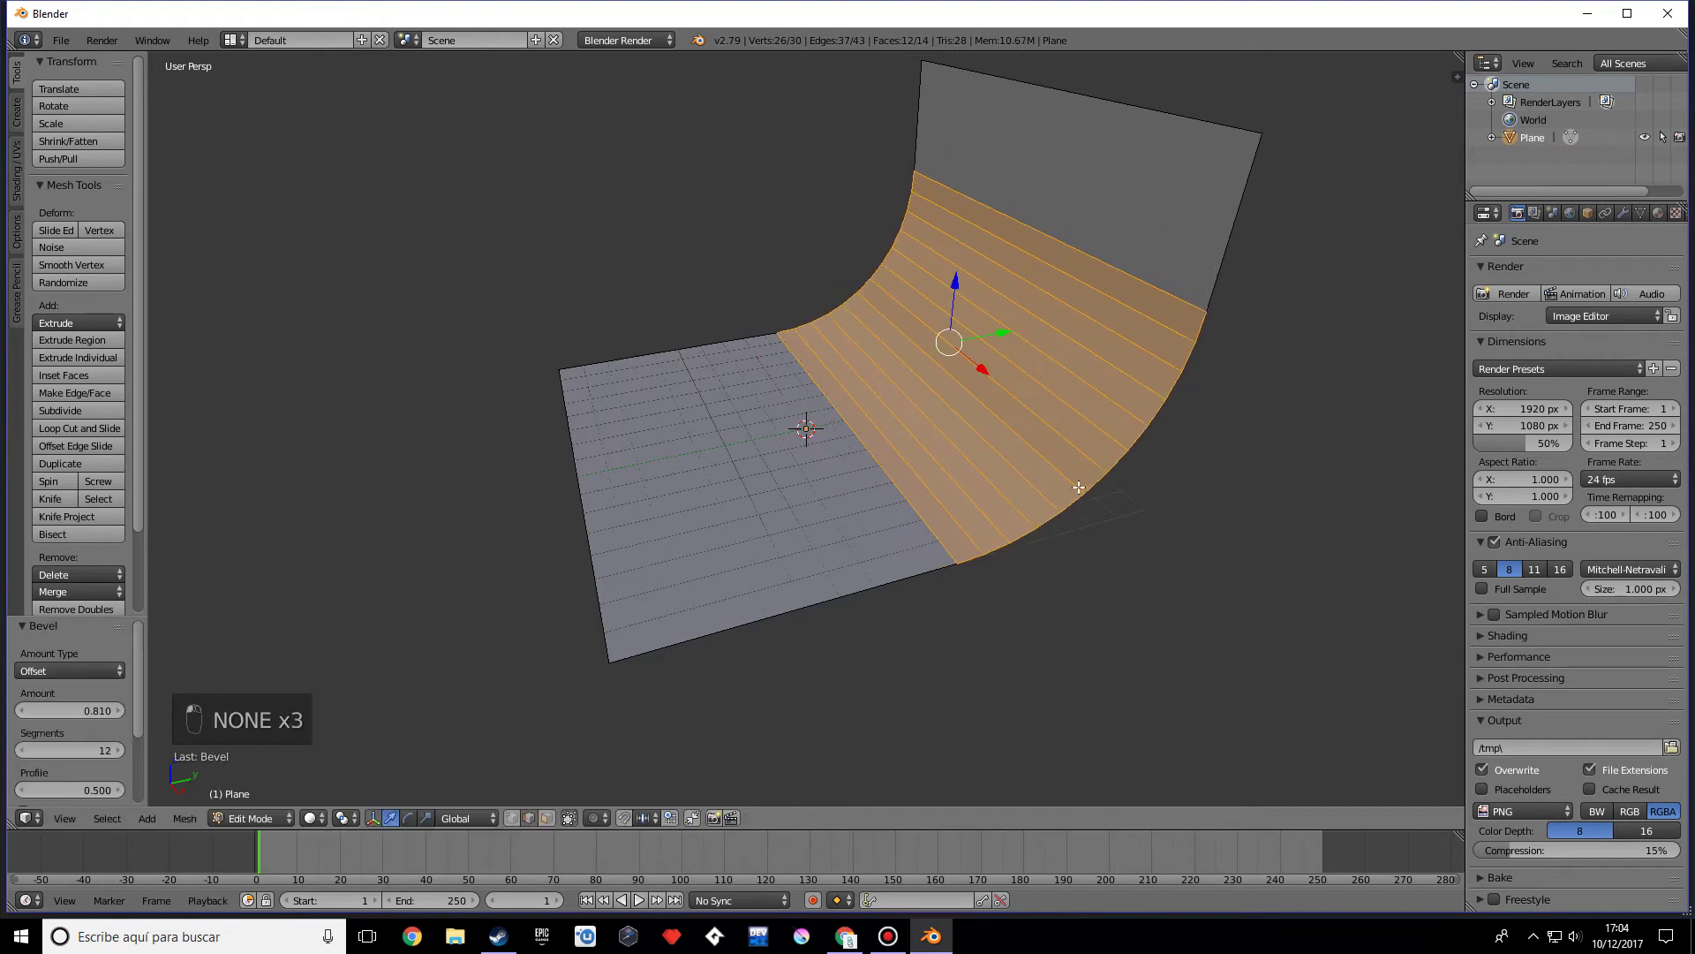
Step: Select the wall face together with the curved faces and move them backward along Y to lengthen the floor
click(549, 818)
shift+click(1086, 184)
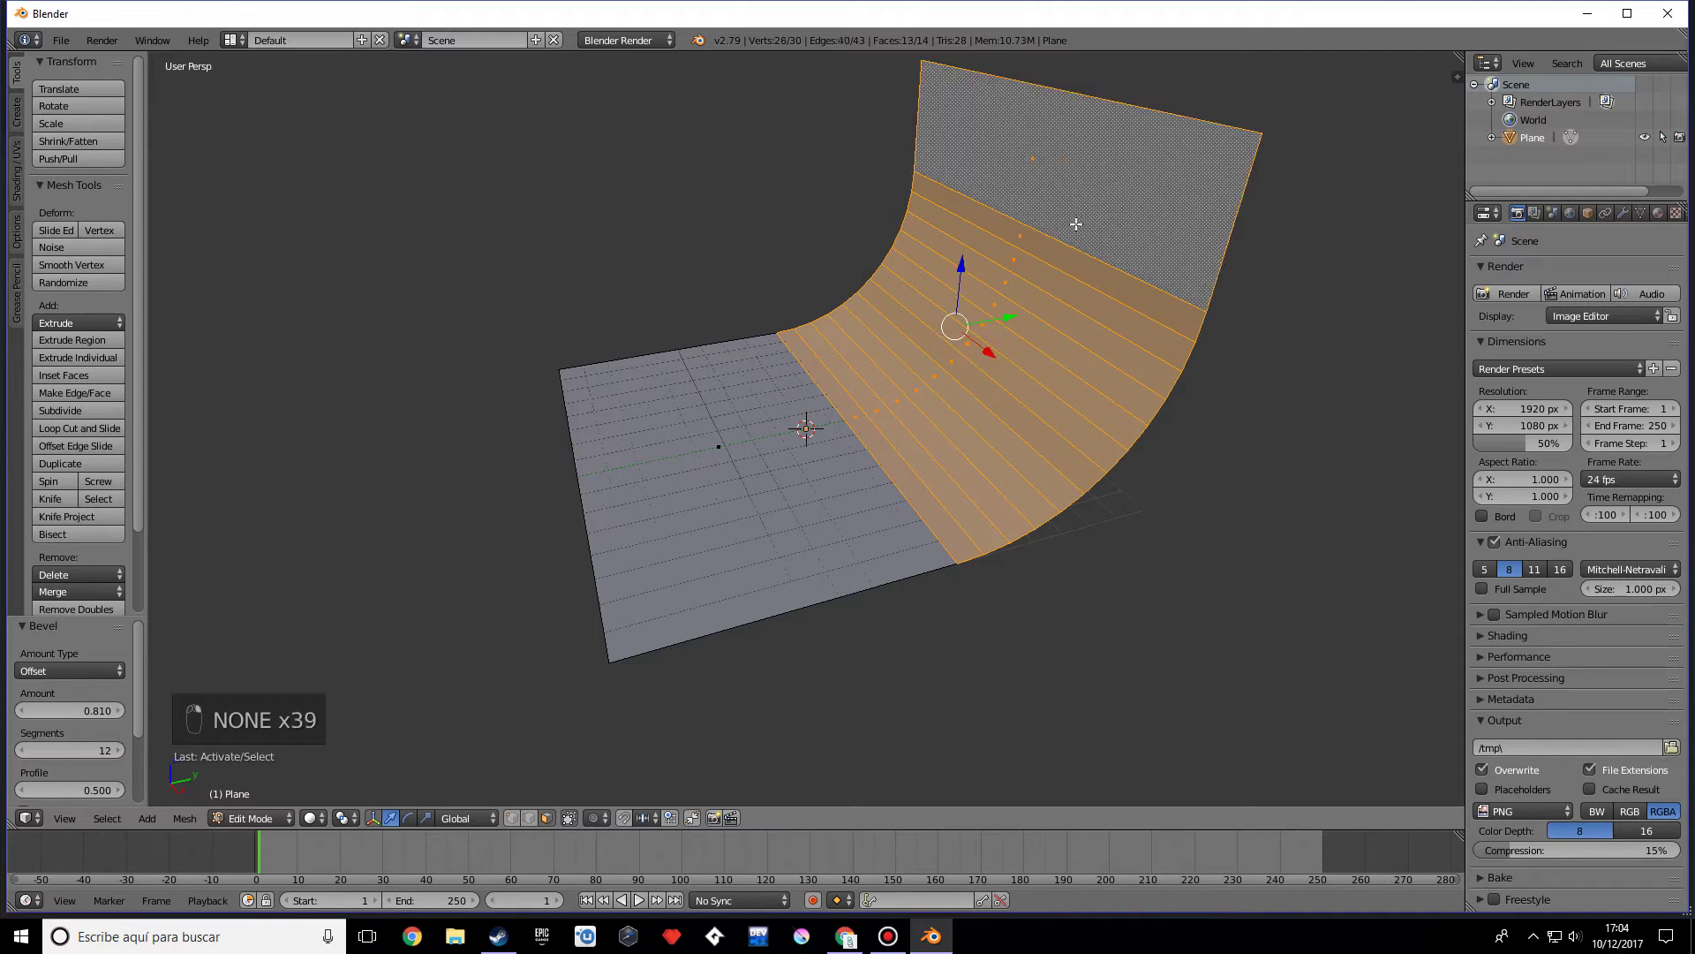
scroll(1042, 345, down, 3)
middle_drag(980, 405, 969, 403)
drag(956, 366, 1097, 336)
scroll(846, 405, down, 1)
middle_drag(846, 404, 946, 416)
Step: Select the whole backdrop mesh and scale it along X by about 2.25 to widen it
key(a)
key(a)
key(s)
key(x)
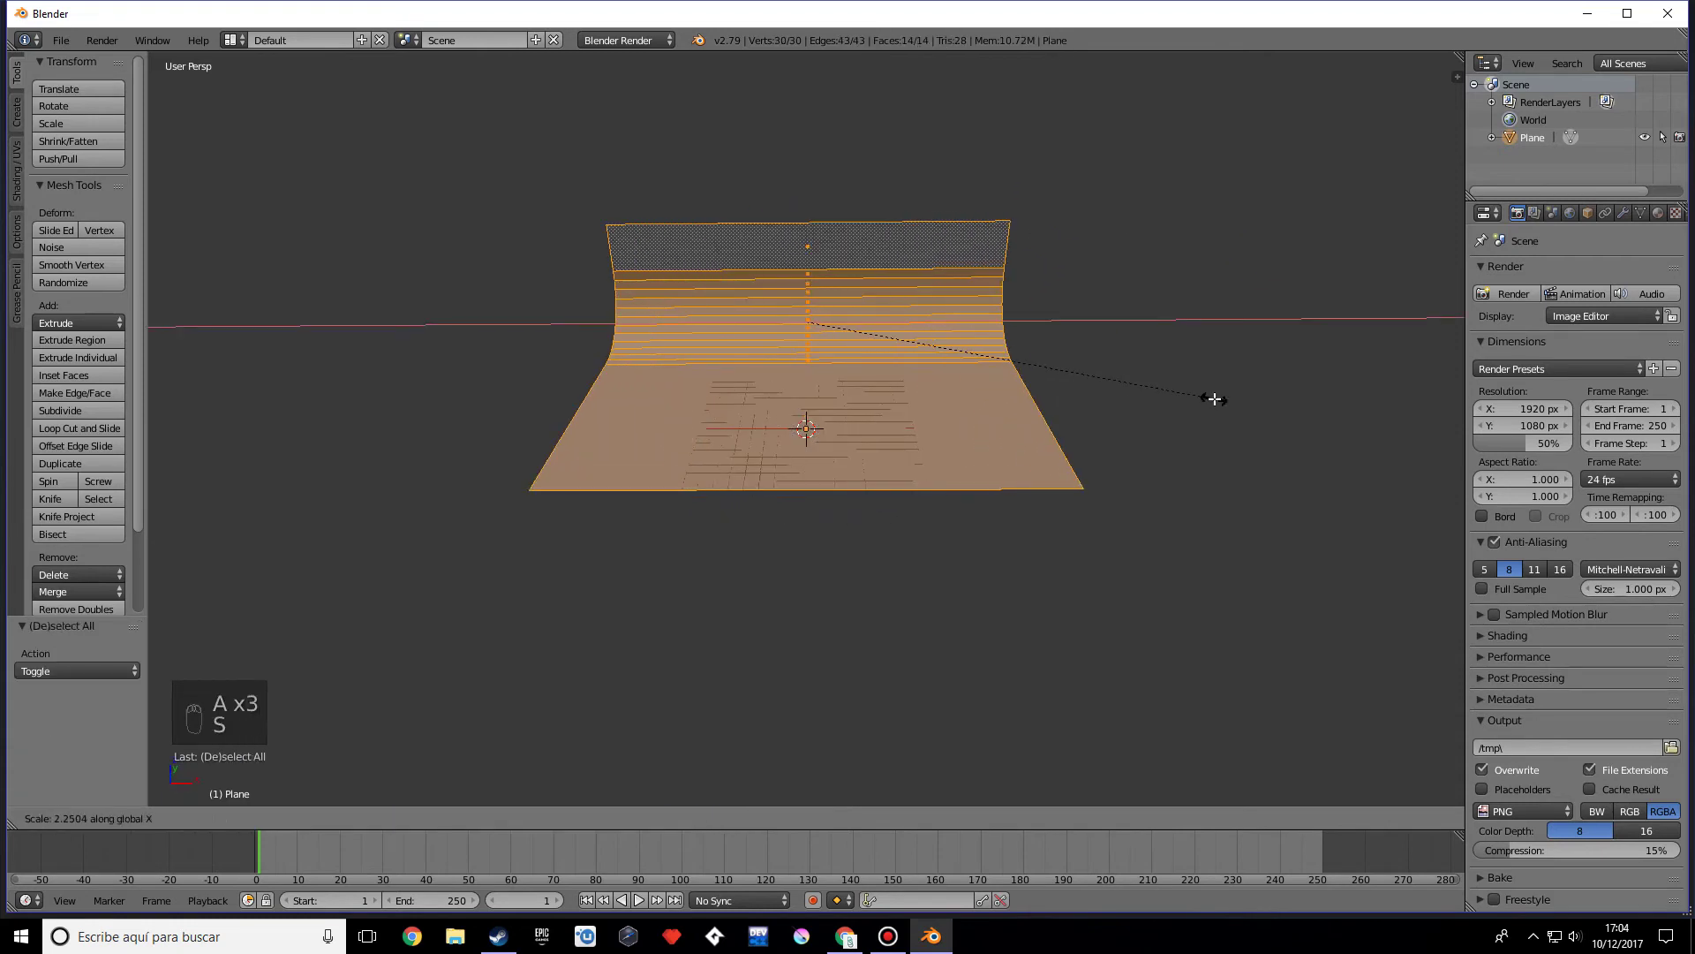
click(1215, 399)
middle_drag(1148, 393, 896, 367)
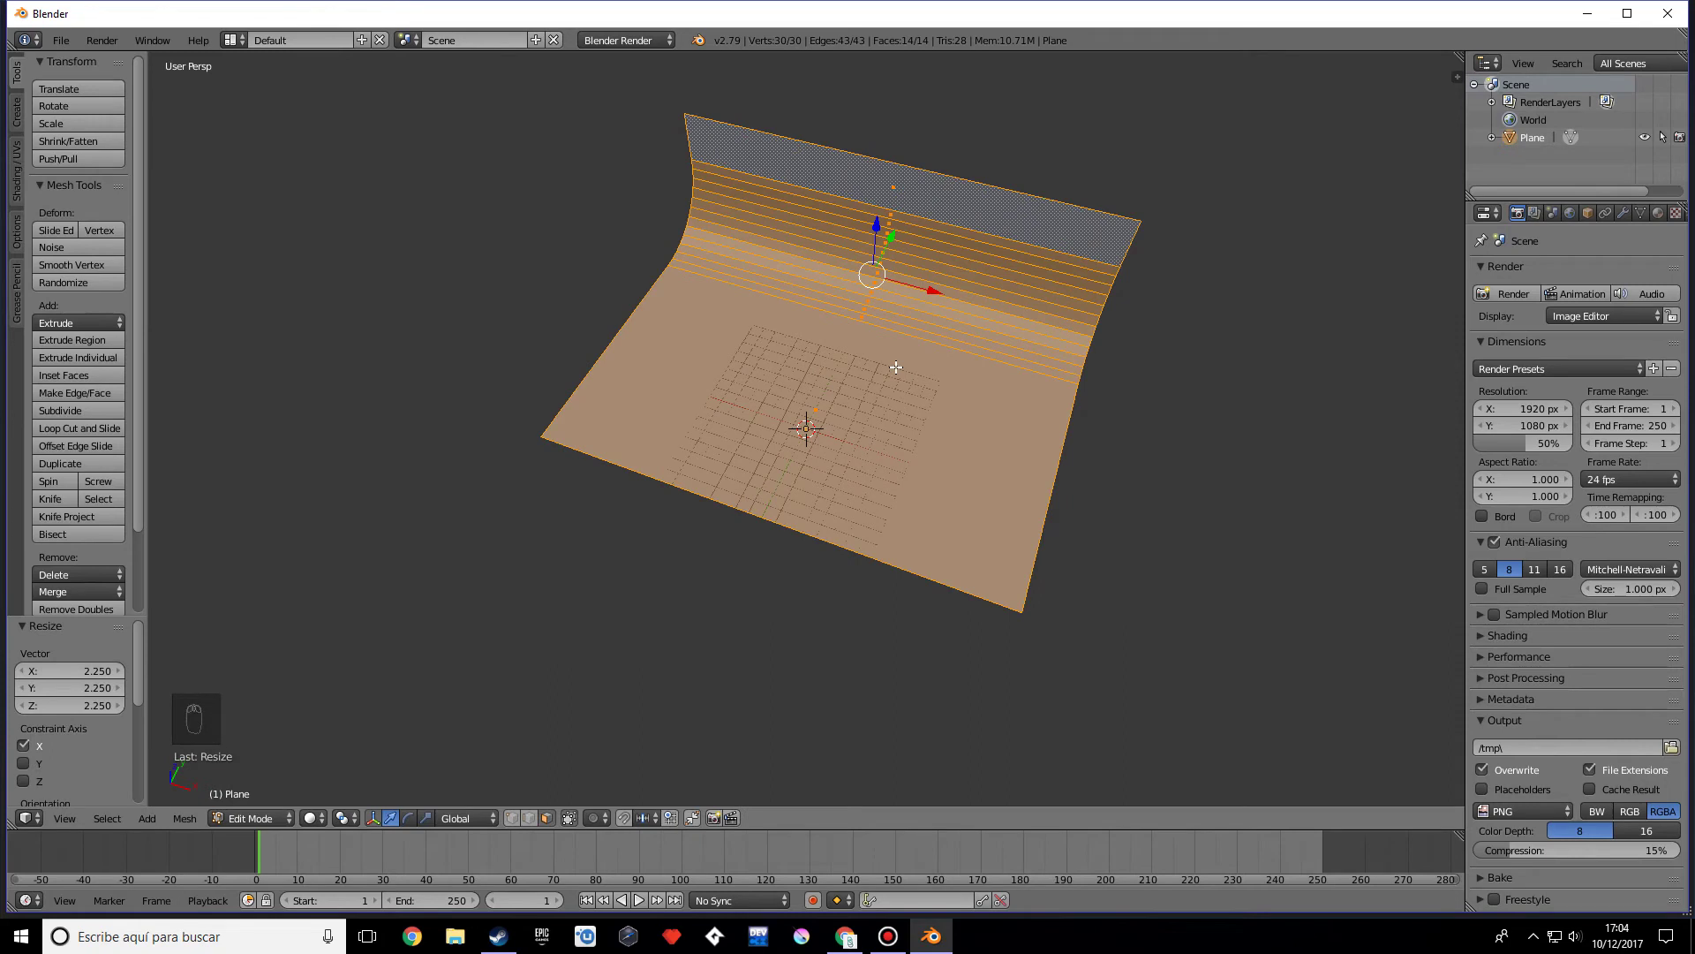
scroll(996, 438, up, 4)
middle_drag(957, 439, 734, 365)
scroll(851, 471, down, 4)
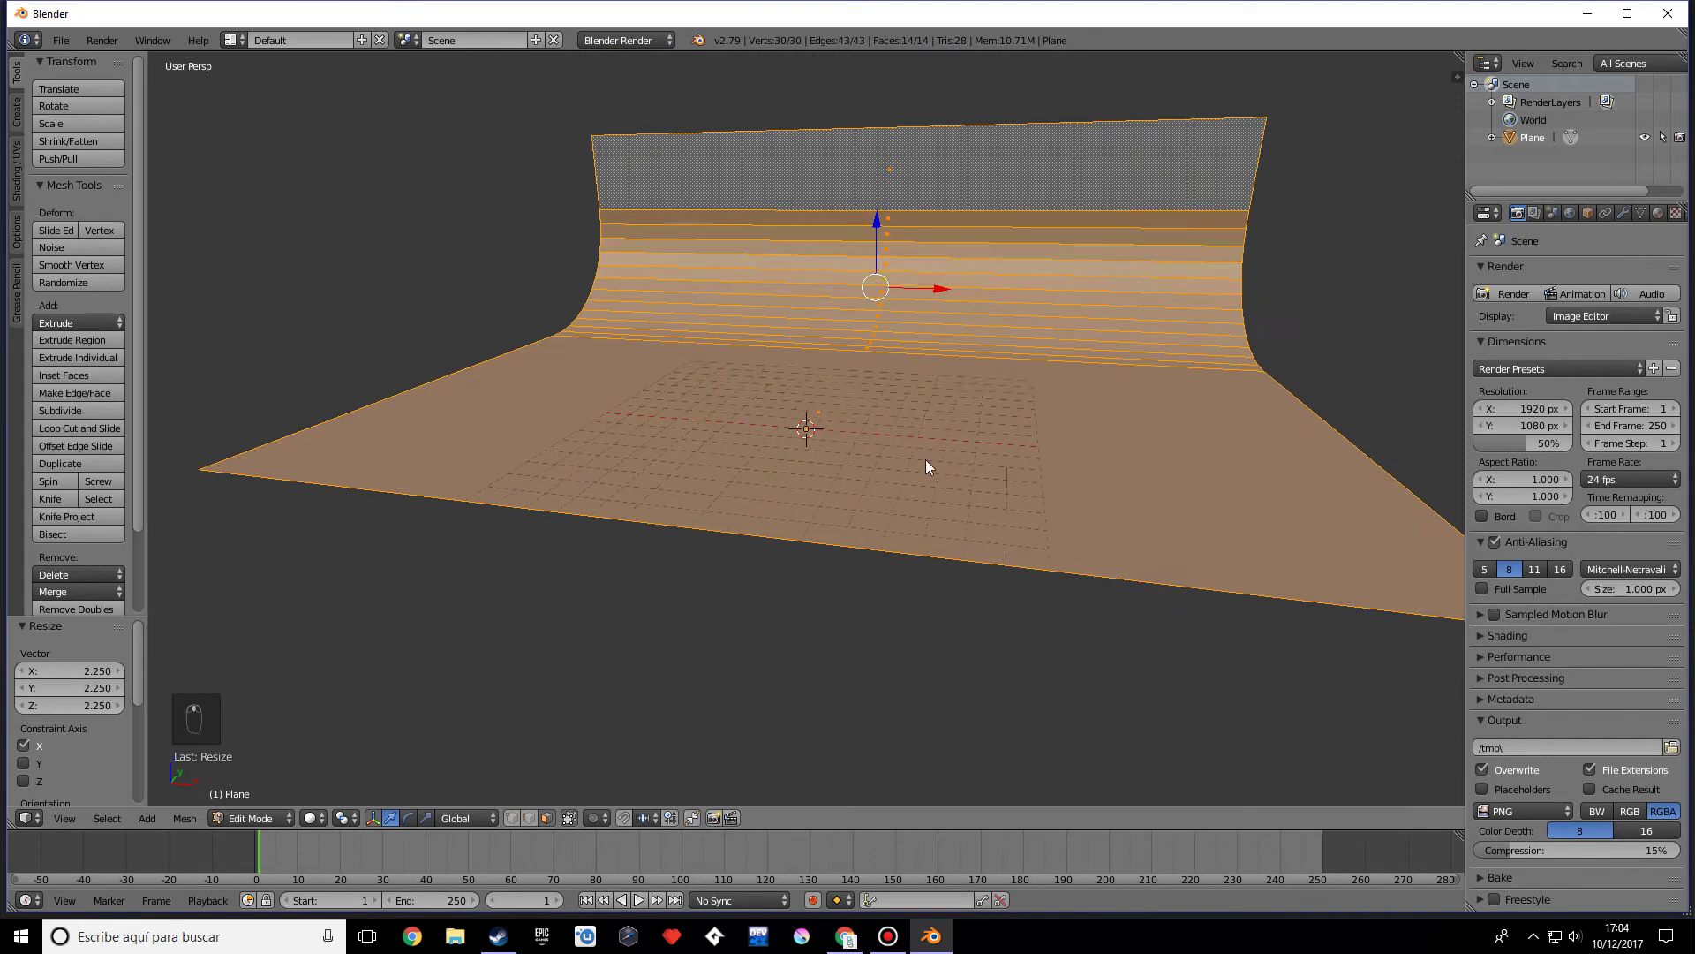
Step: Return to Object Mode and apply smooth shading to the backdrop
key(Tab)
click(72, 320)
middle_drag(627, 405, 839, 406)
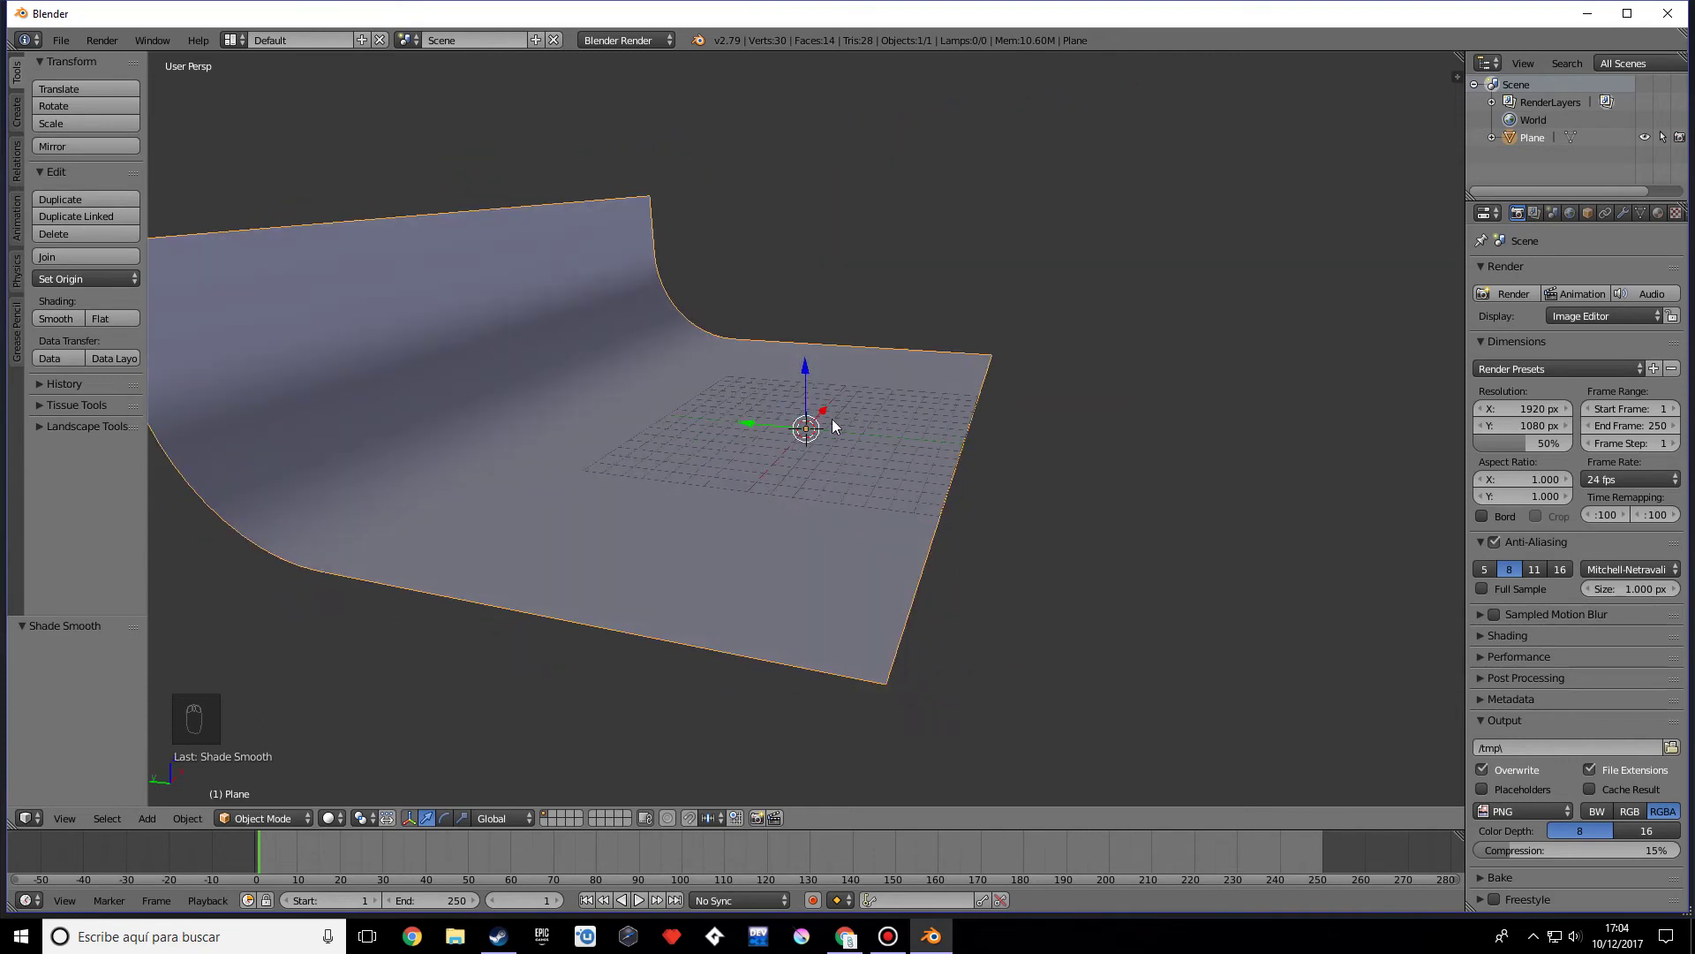
middle_drag(1230, 398, 977, 386)
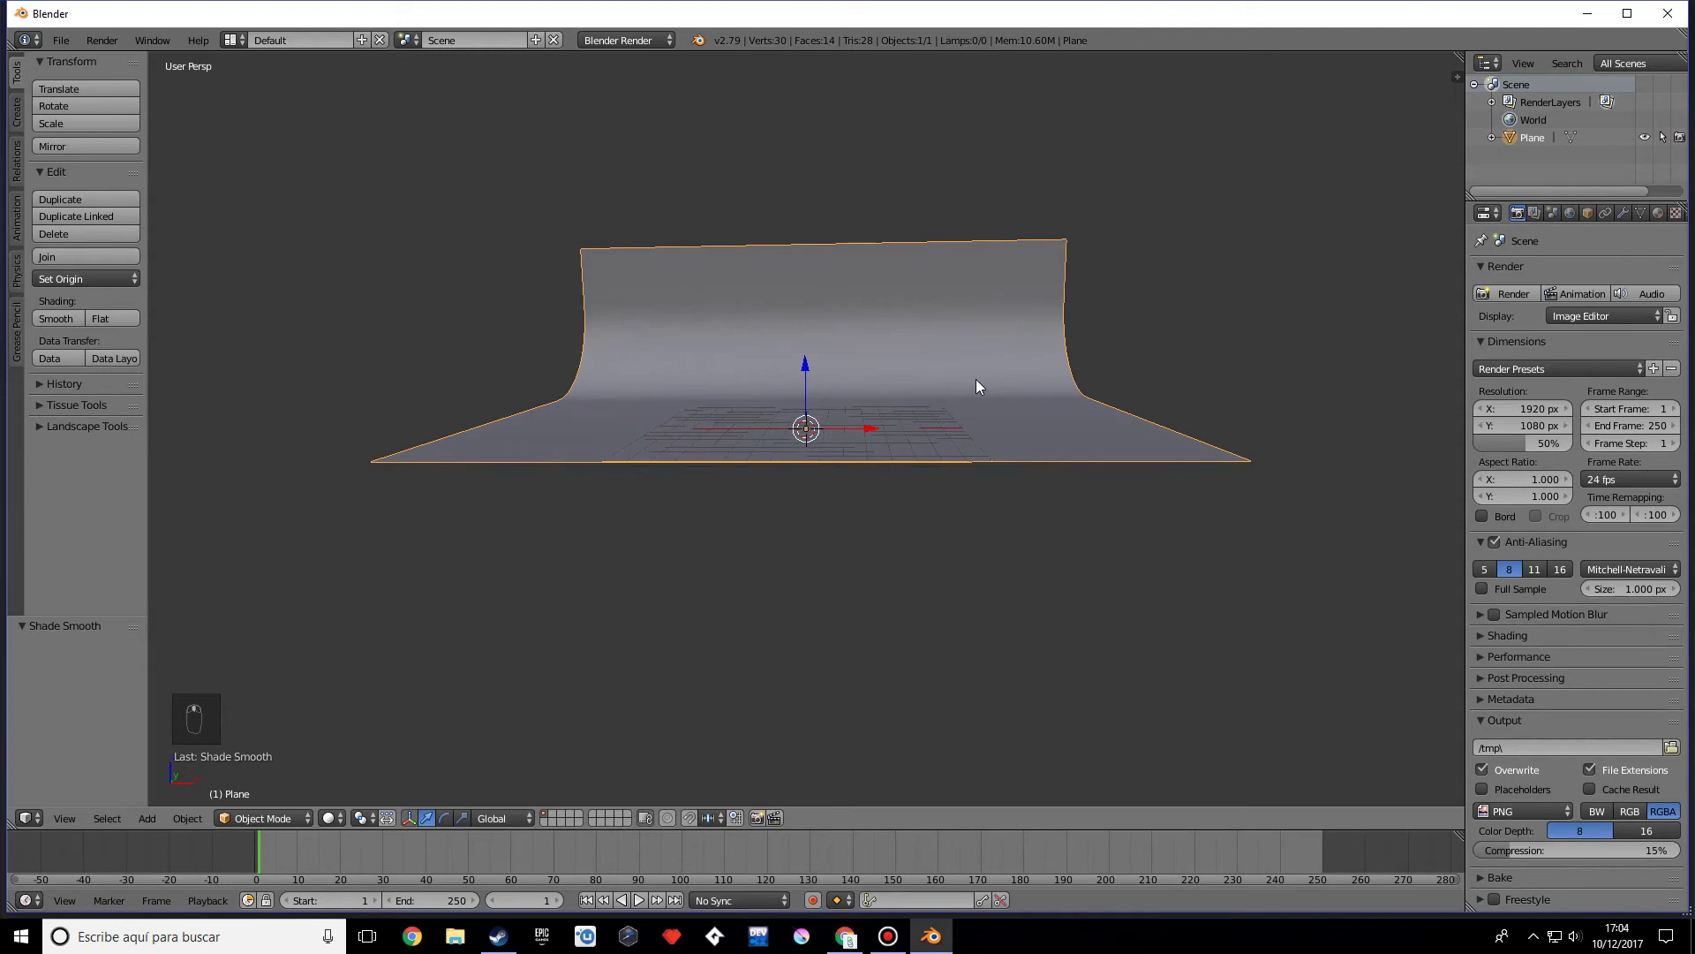
Step: Switch the render engine to Cycles Render and set the world surface color to light grey
click(1571, 214)
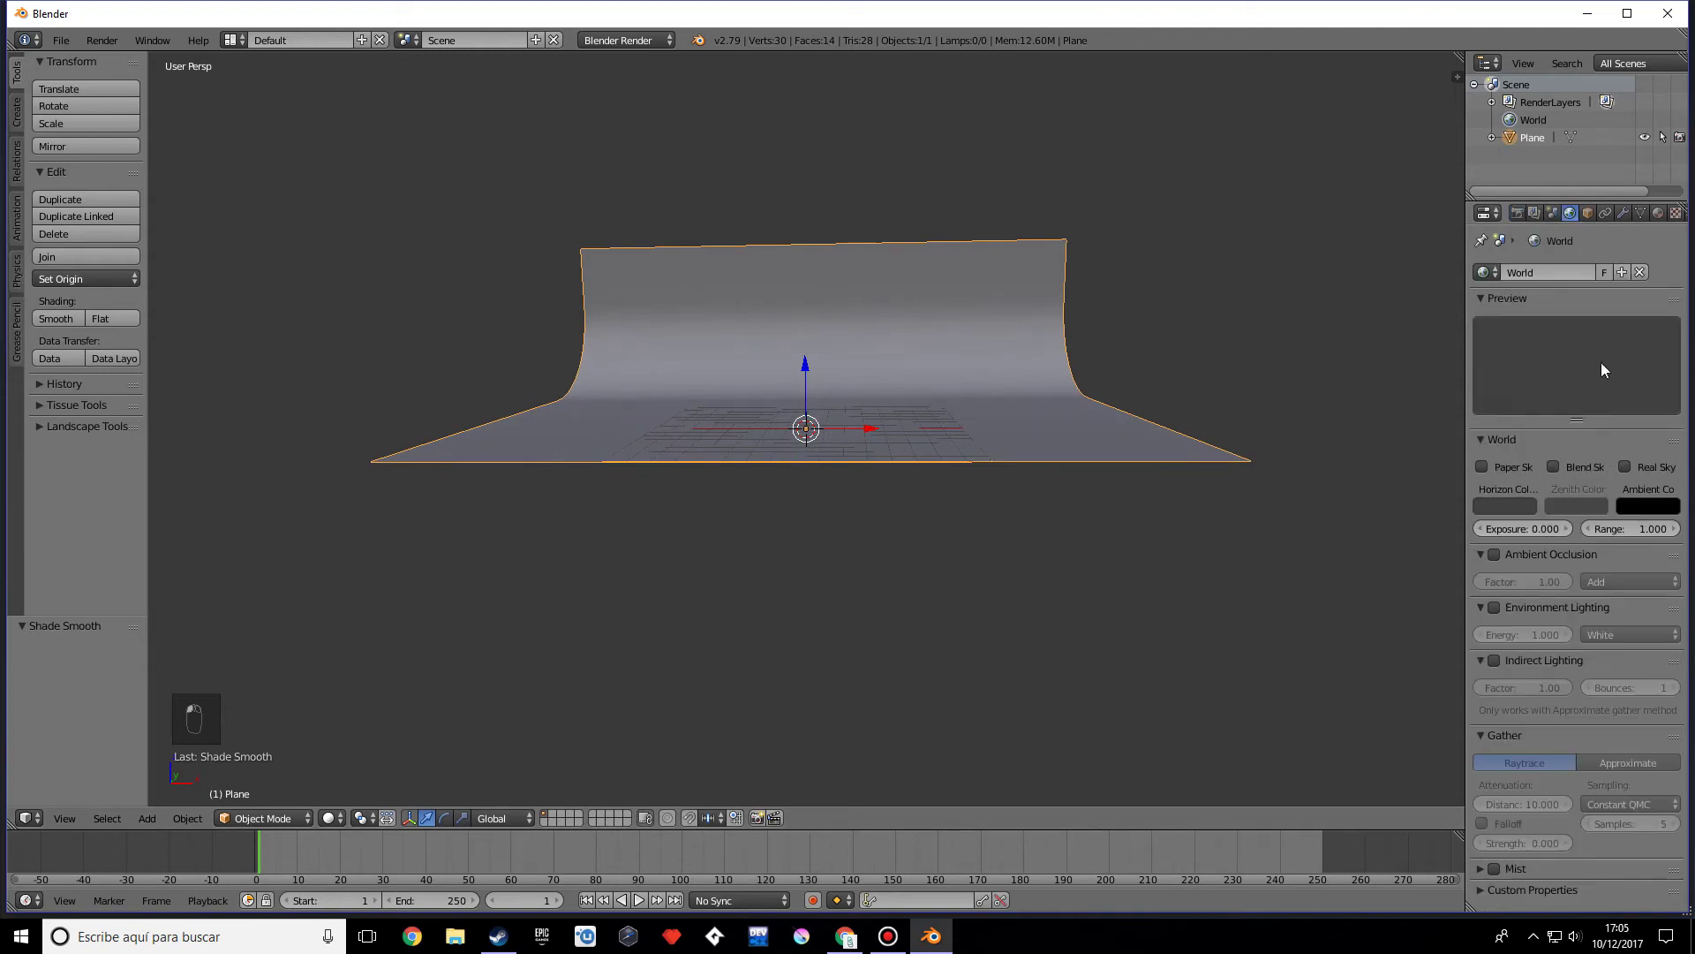
click(622, 40)
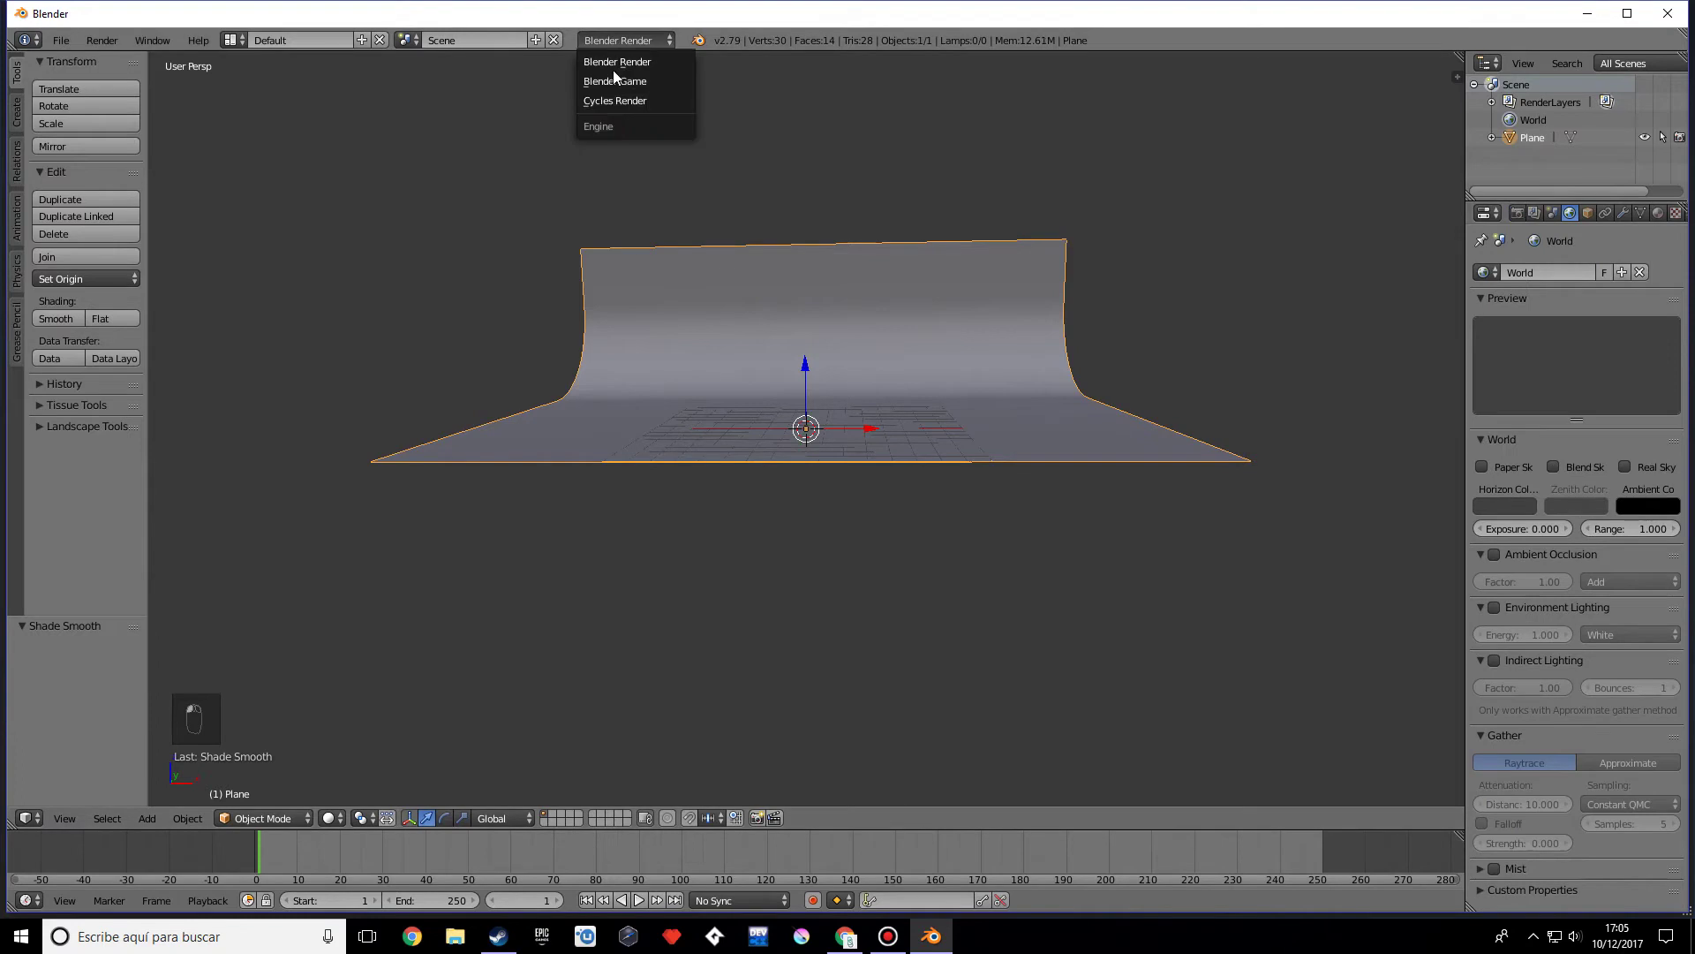
click(615, 104)
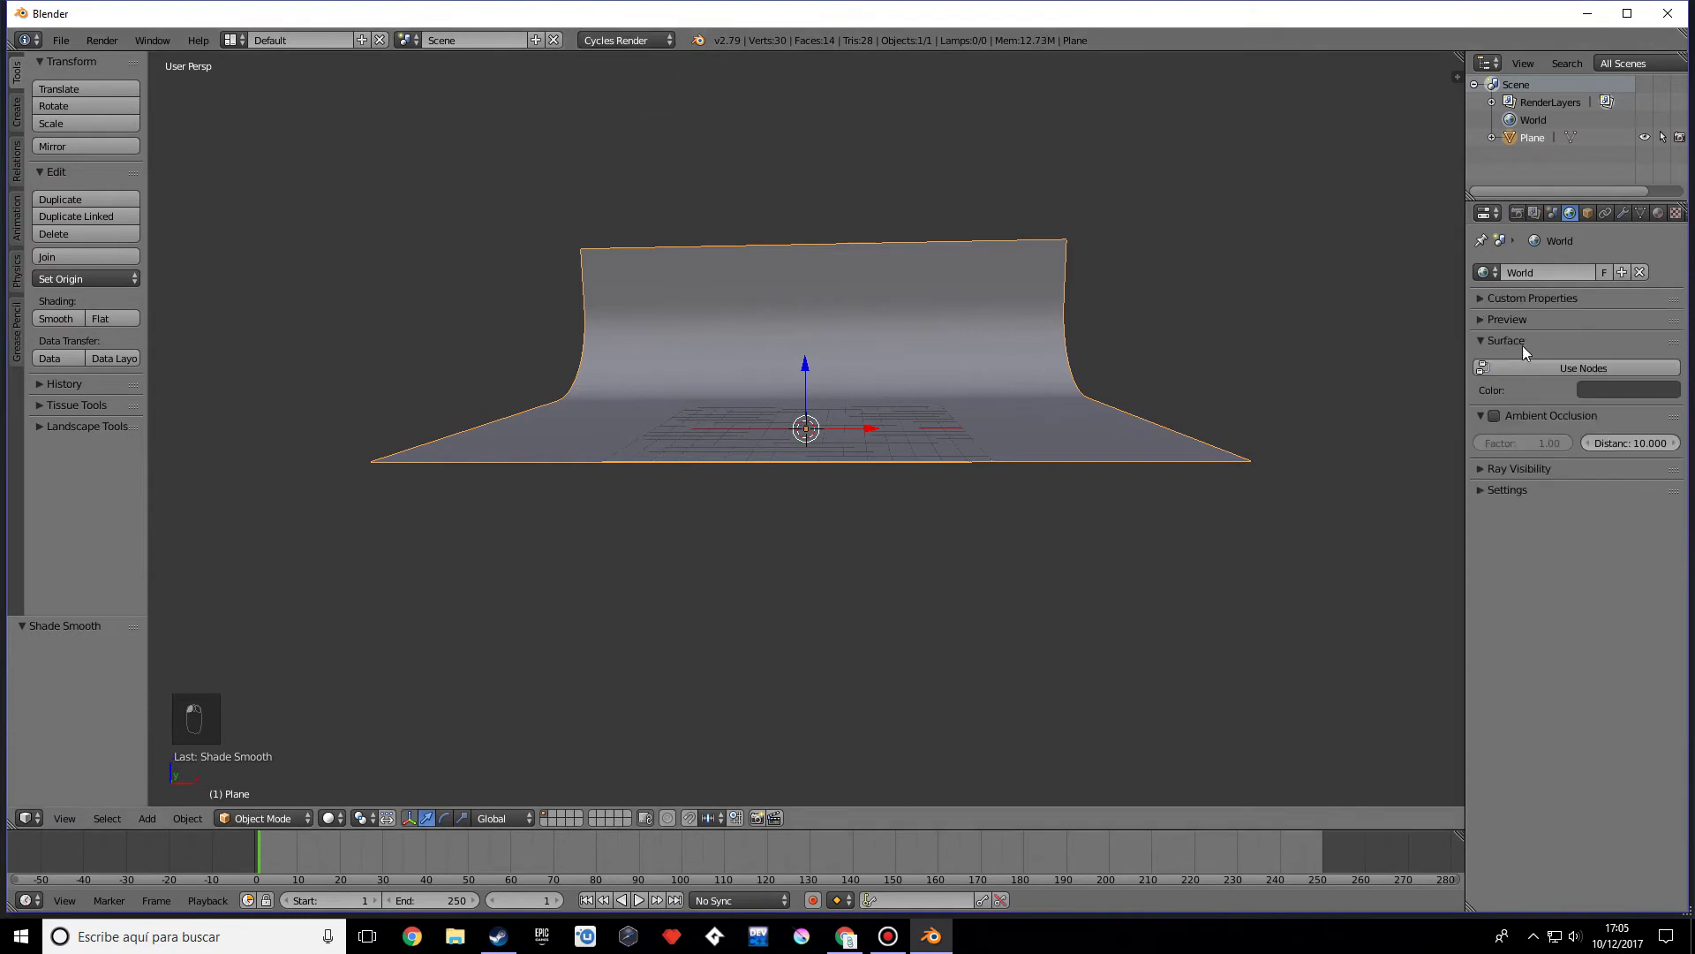
click(1619, 393)
drag(1667, 232, 1665, 197)
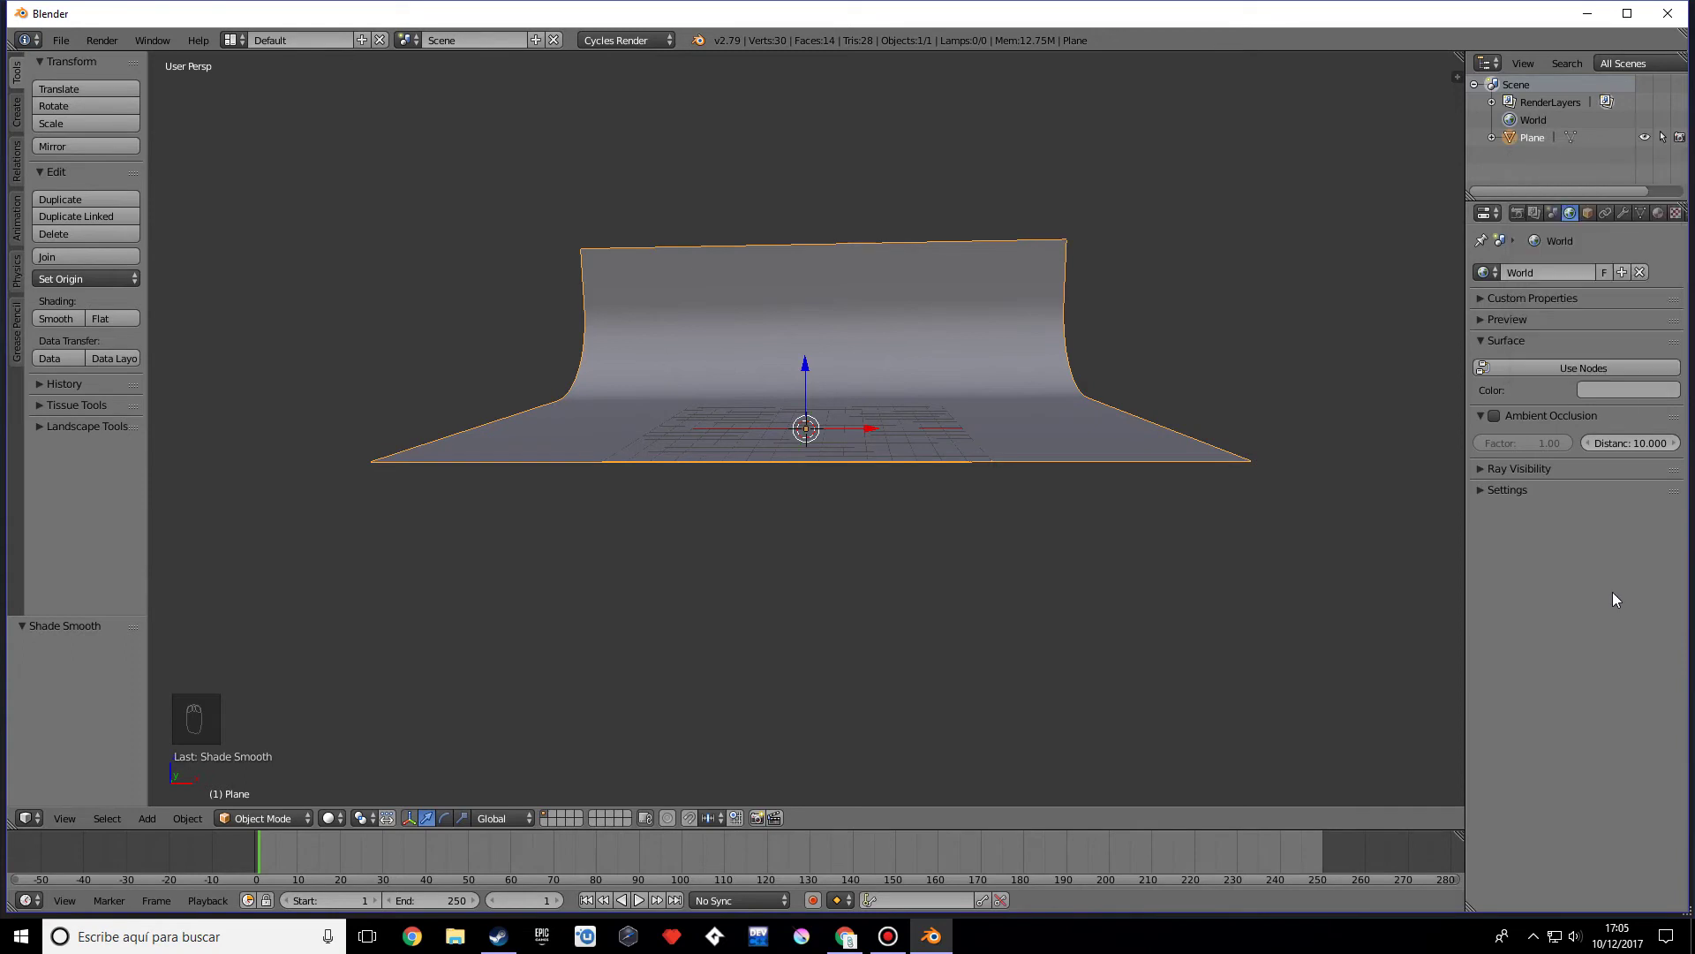
Step: Add a Torus Knot mesh at the center of the backdrop floor
middle_drag(1190, 491, 1109, 487)
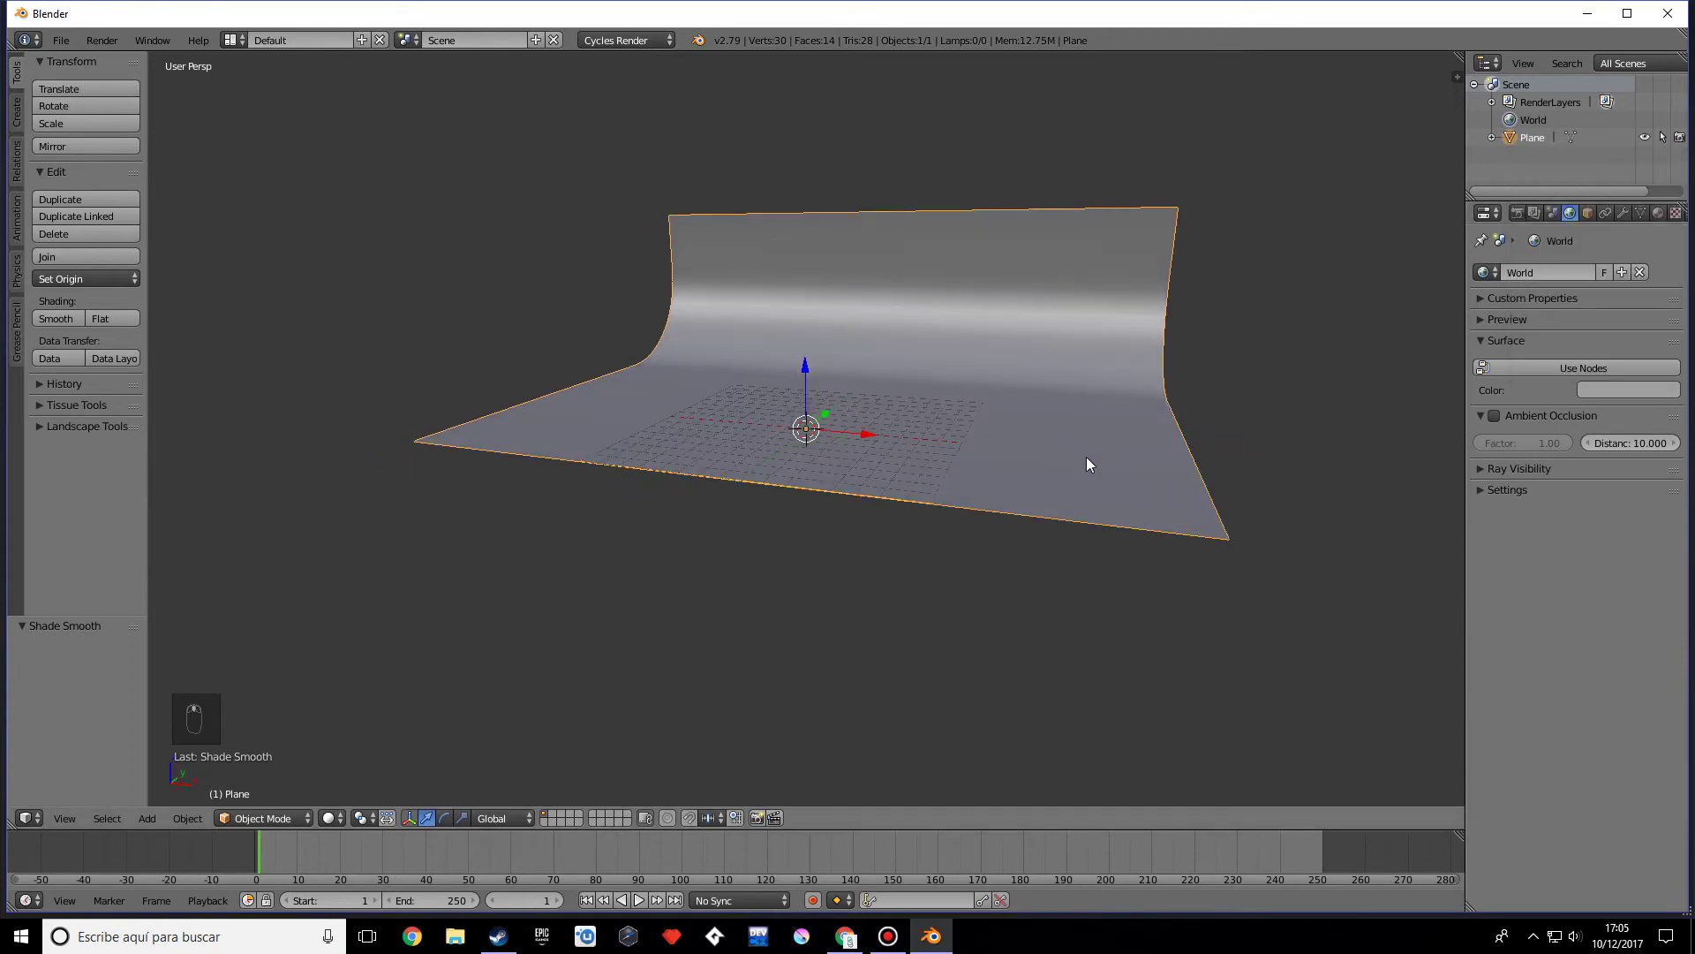
scroll(1051, 422, up, 5)
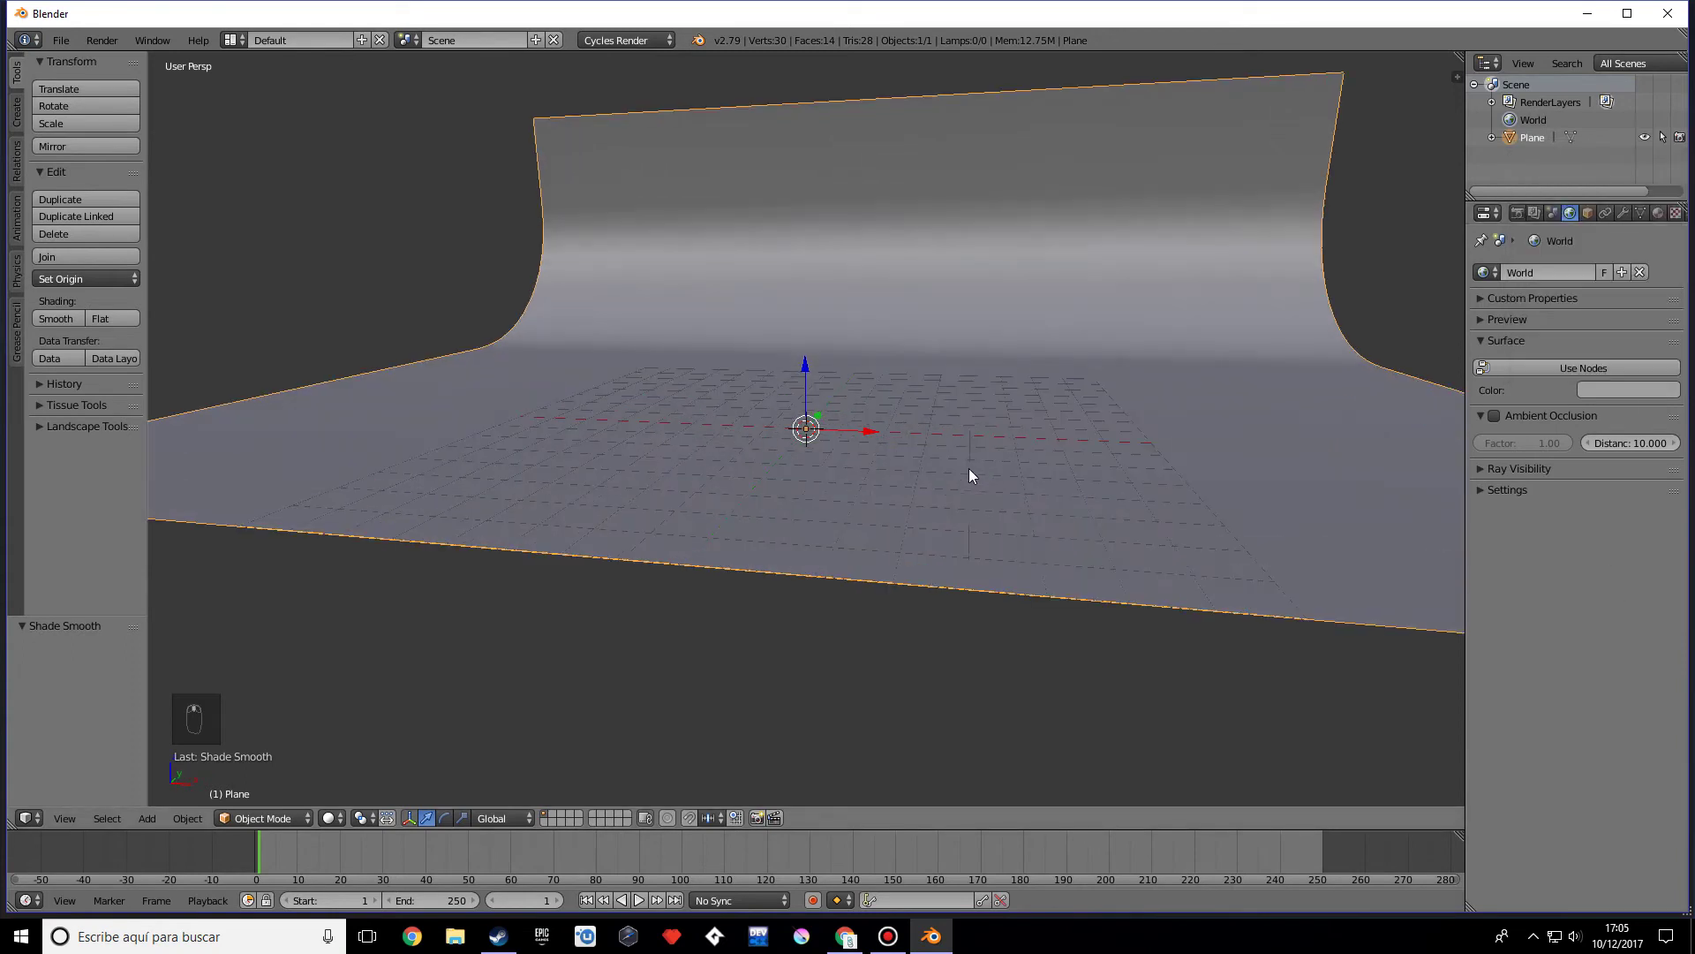
key(shift+a)
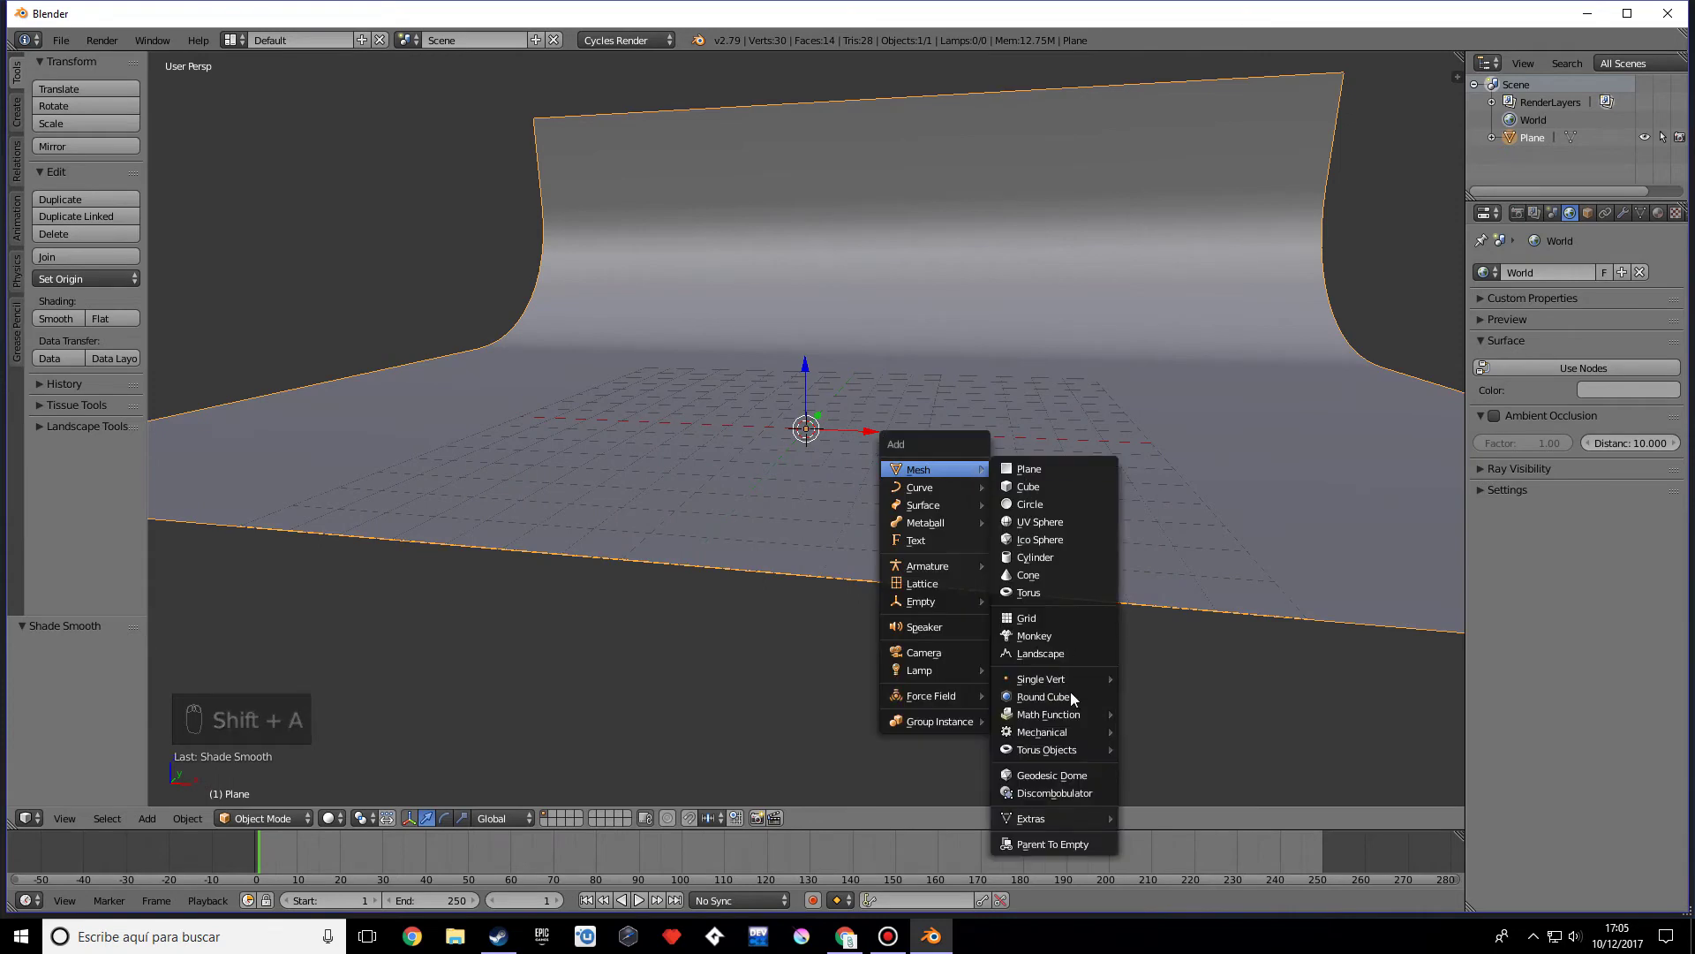
mouse_move(1044, 749)
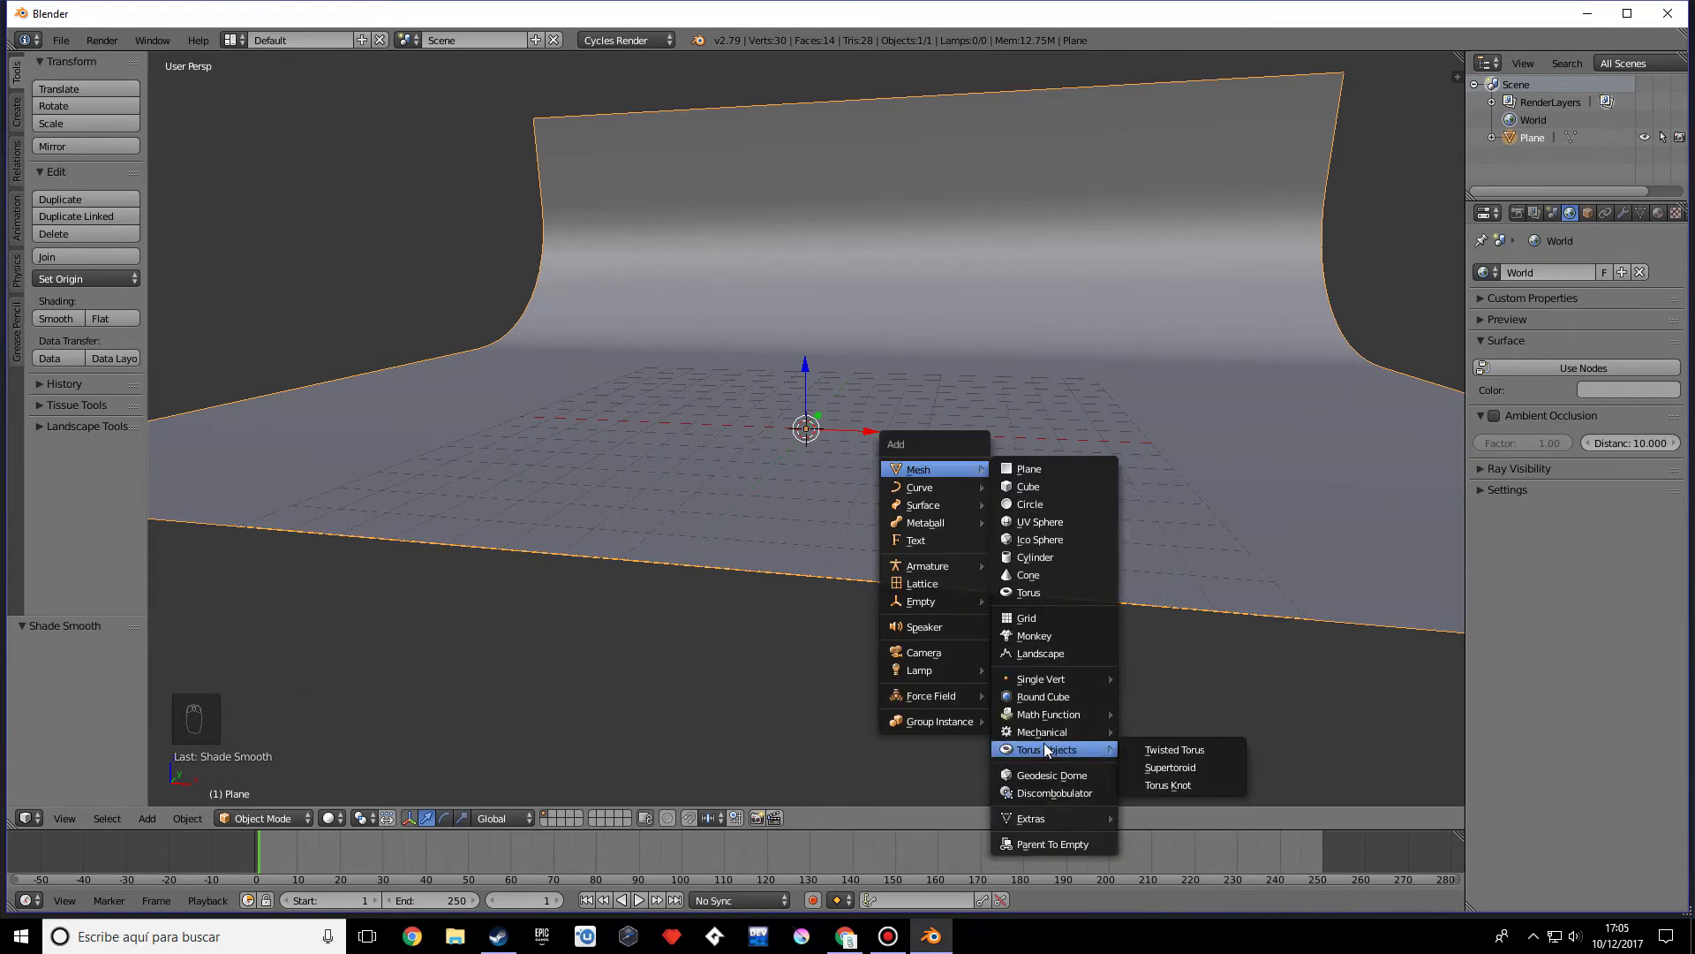
click(1168, 784)
scroll(1074, 526, up, 3)
mouse_move(1074, 527)
middle_down()
mouse_move(1025, 513)
mouse_move(1069, 526)
middle_up()
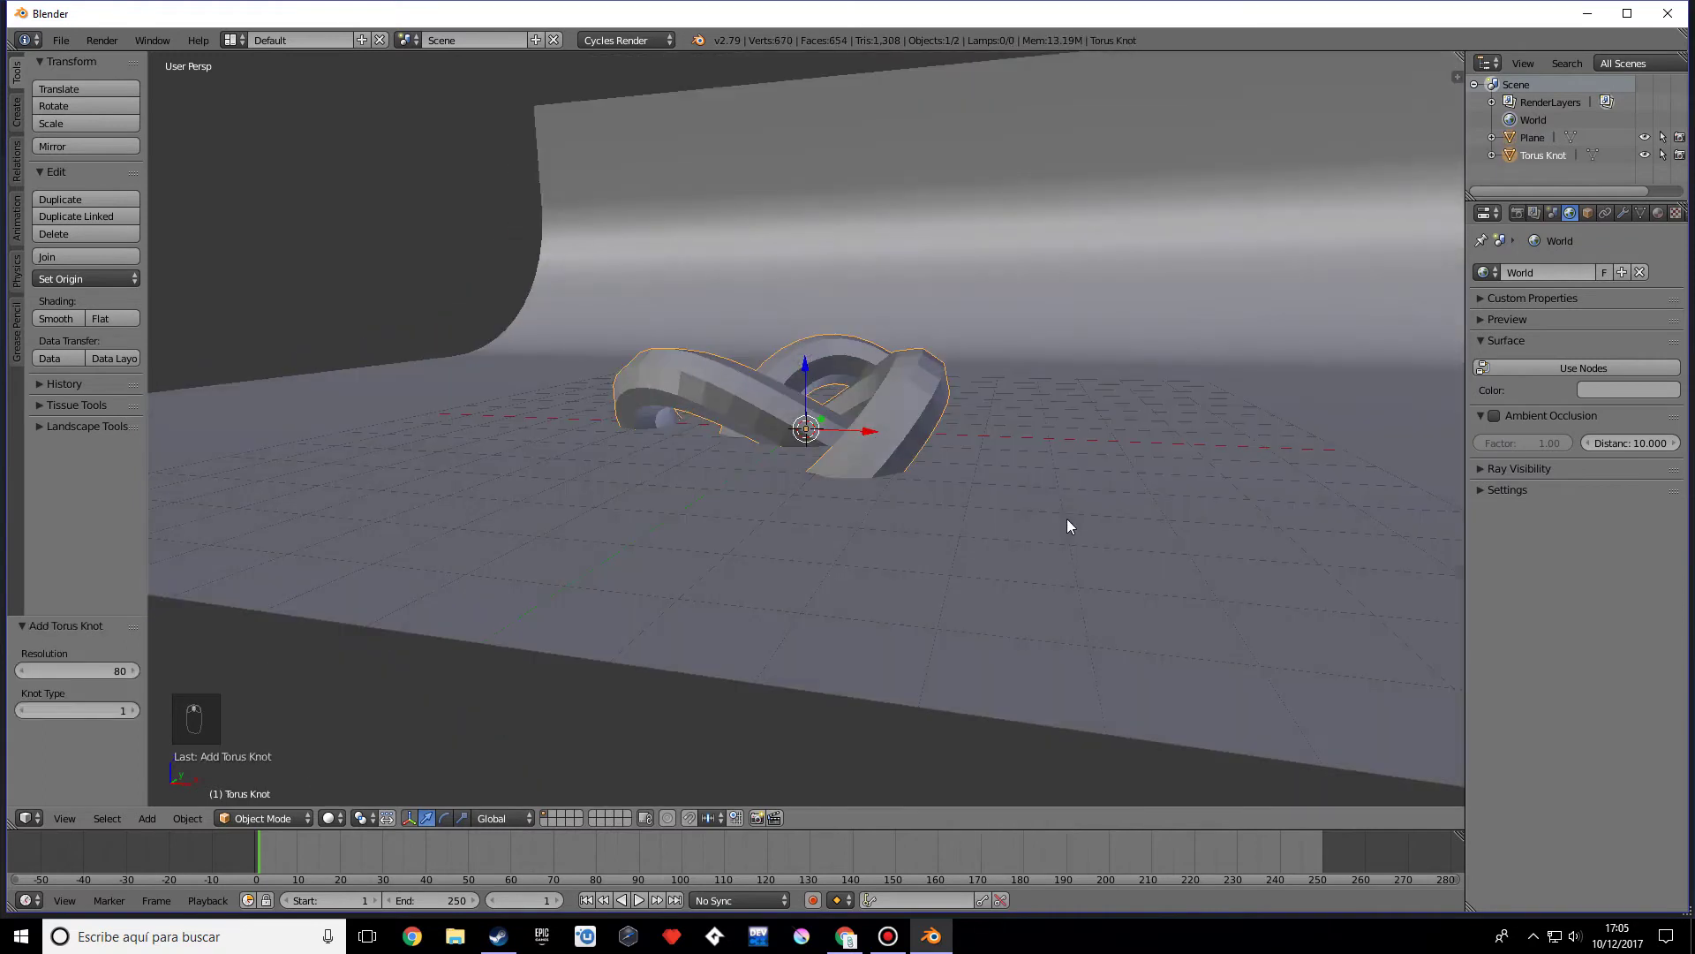
Step: Apply smooth shading to the torus knot
click(1623, 213)
click(1537, 272)
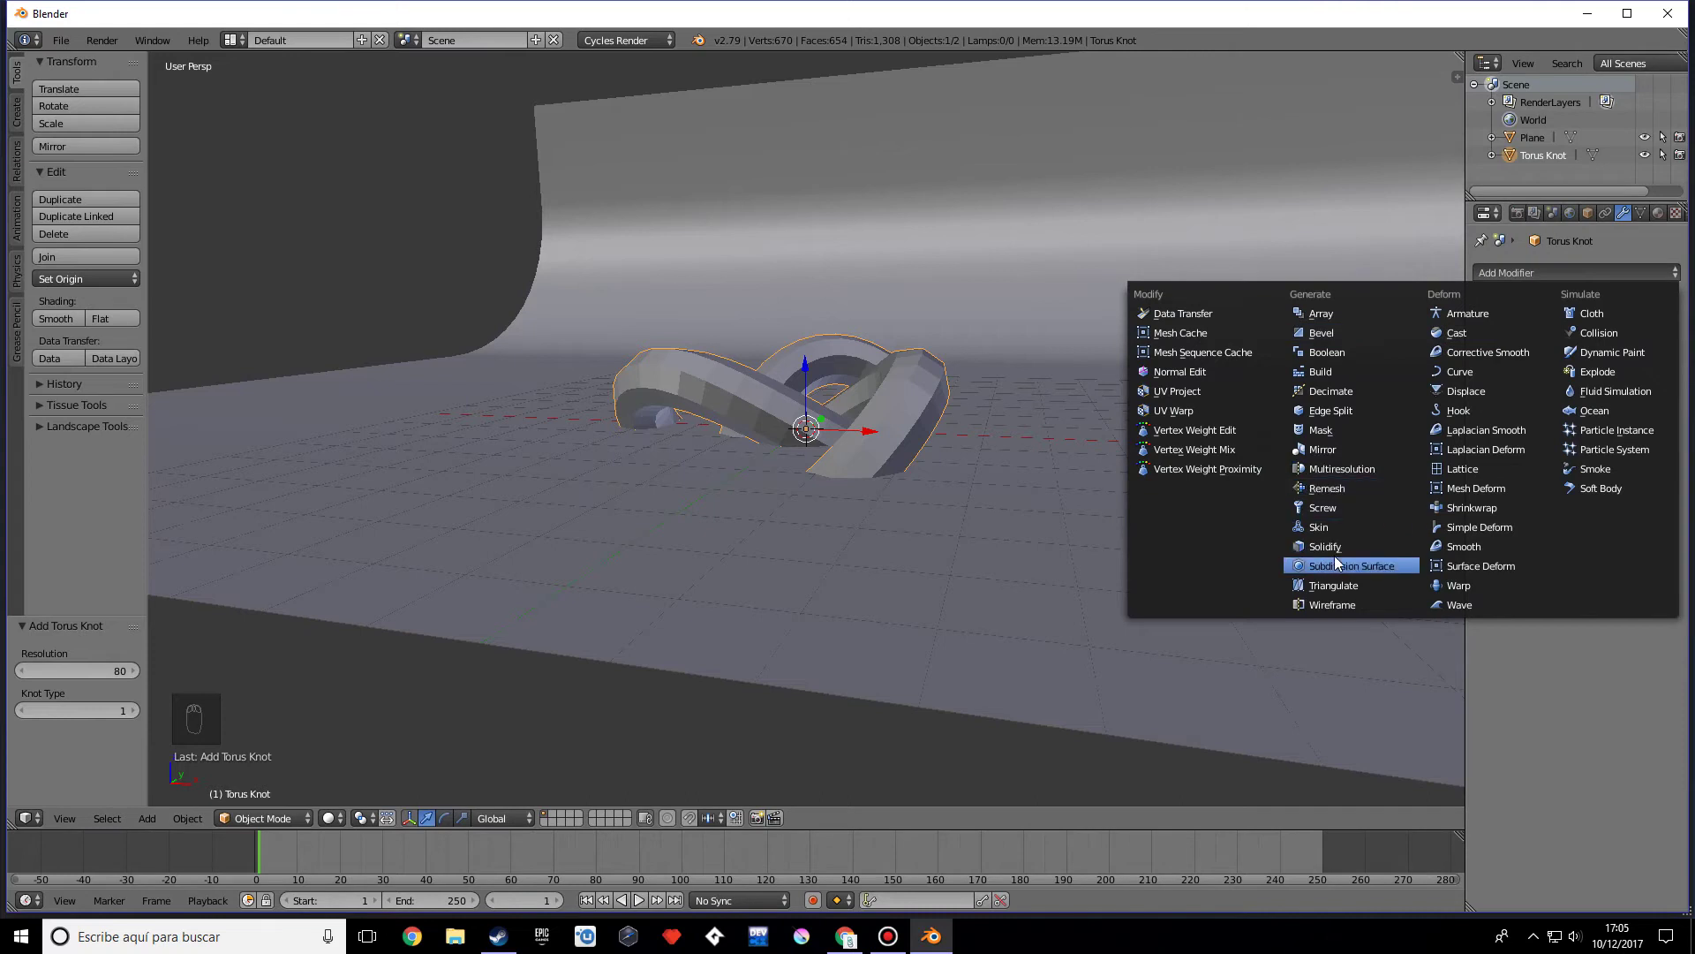
click(55, 319)
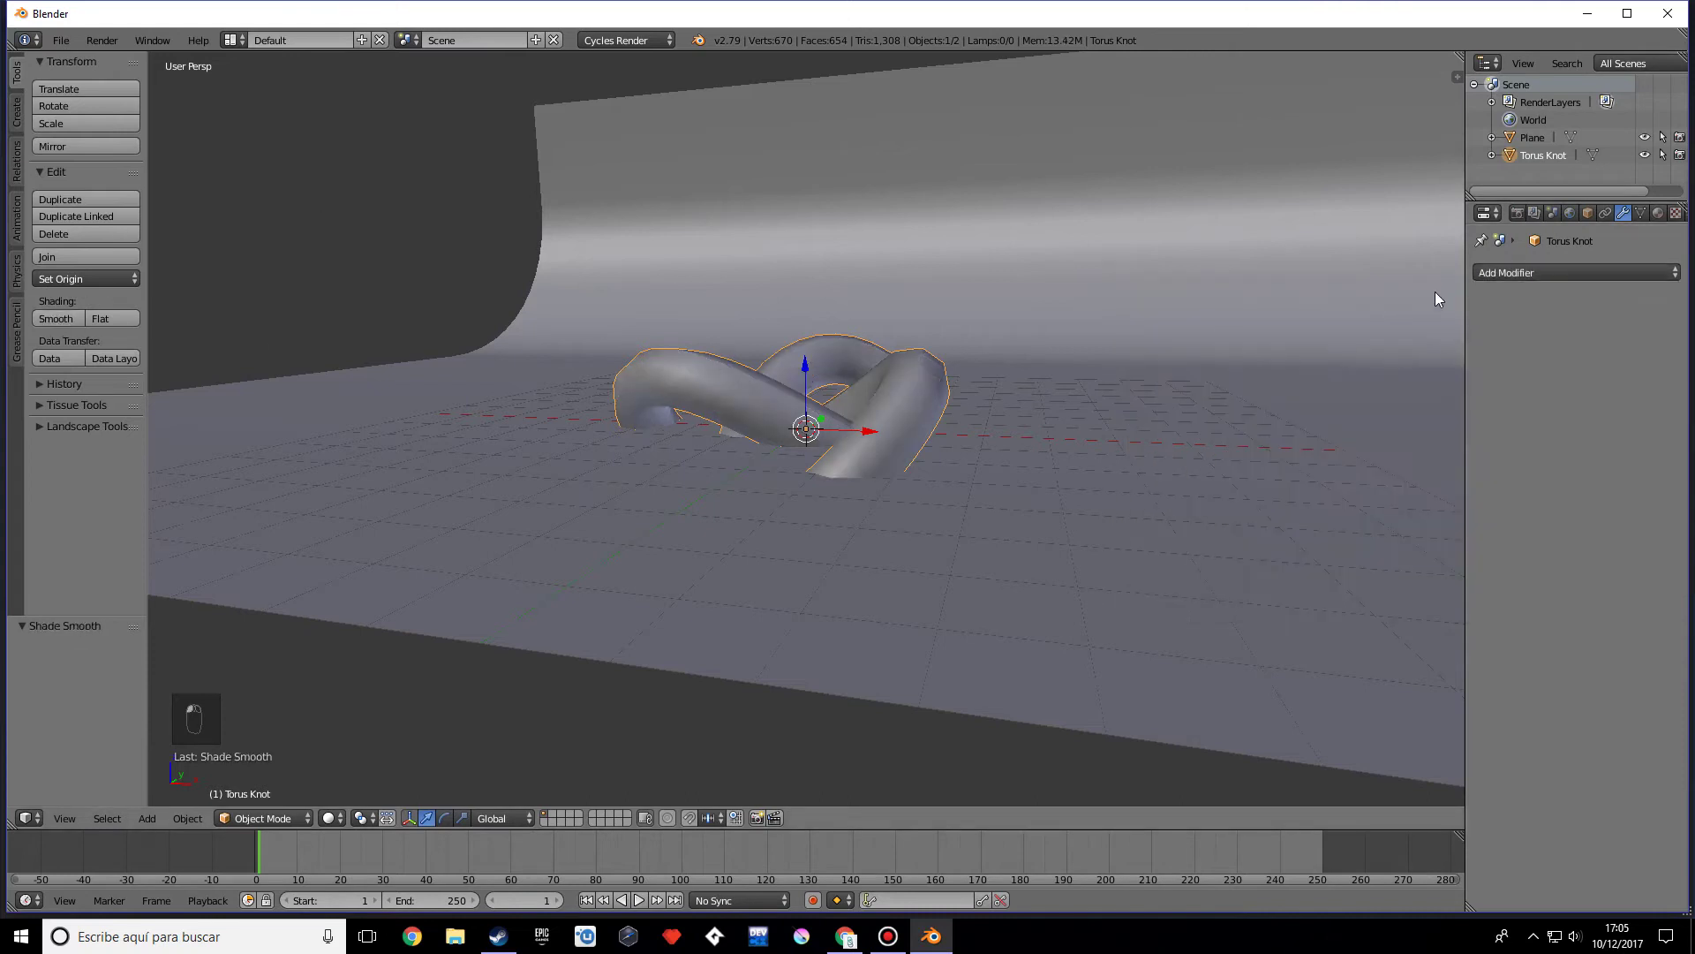
Step: Add a Subdivision Surface modifier to the torus knot with view and render subdivisions of 3
click(1494, 273)
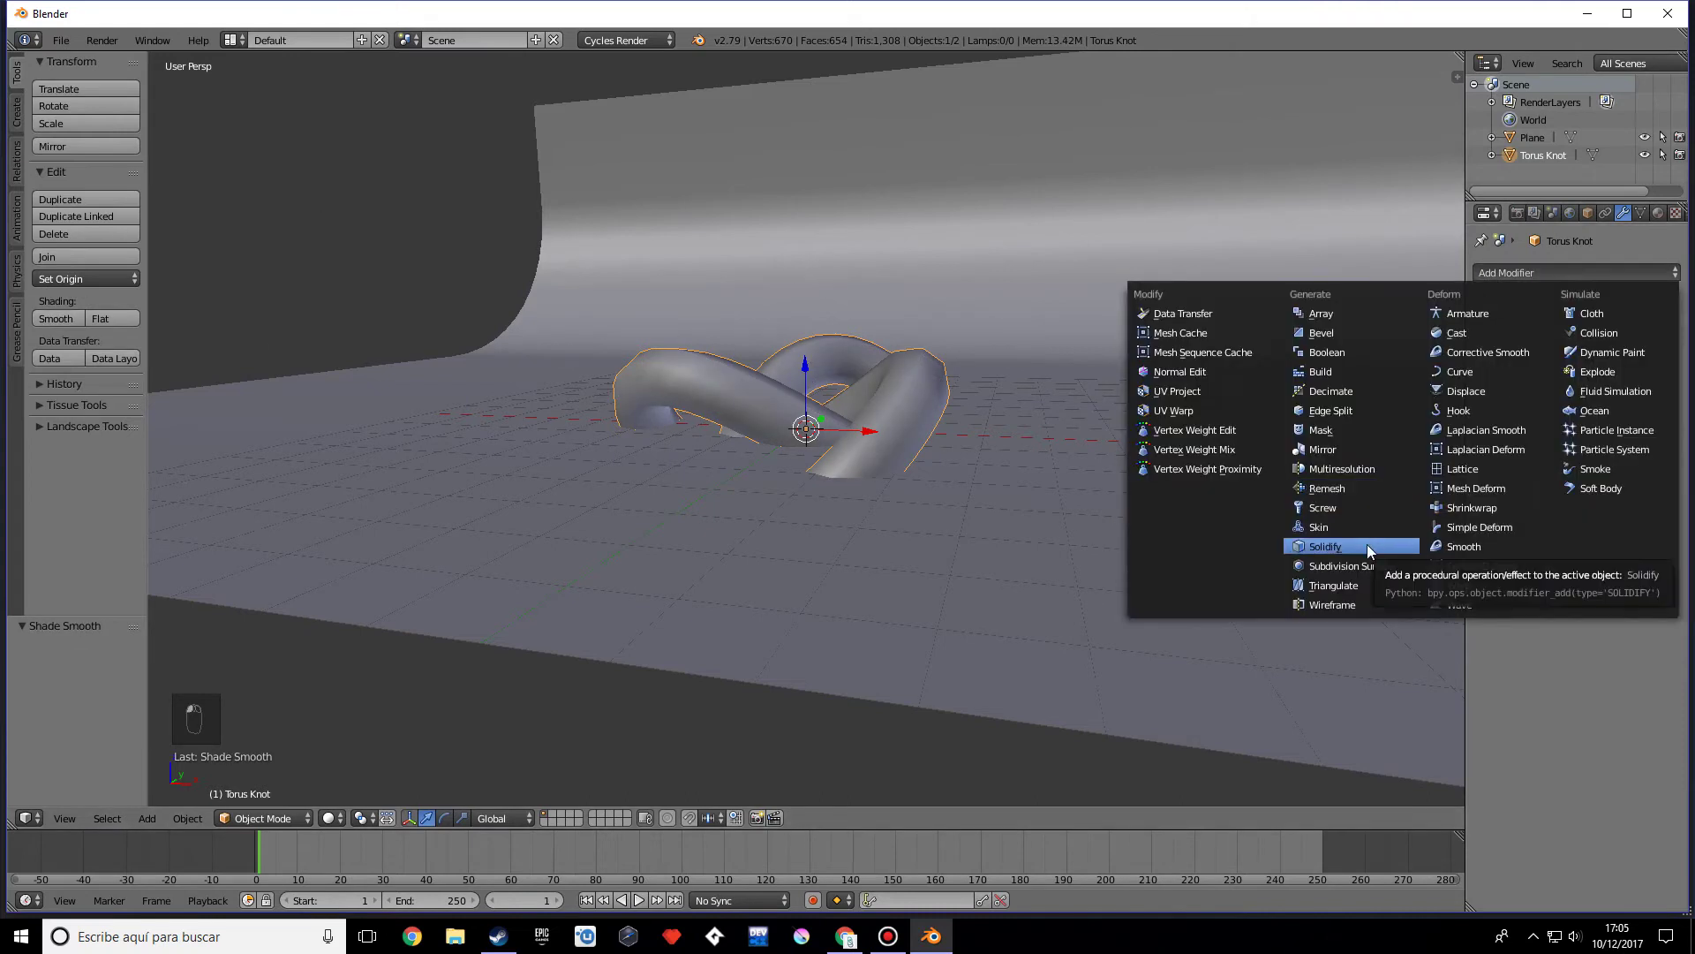
click(1338, 566)
middle_drag(1291, 548, 1243, 569)
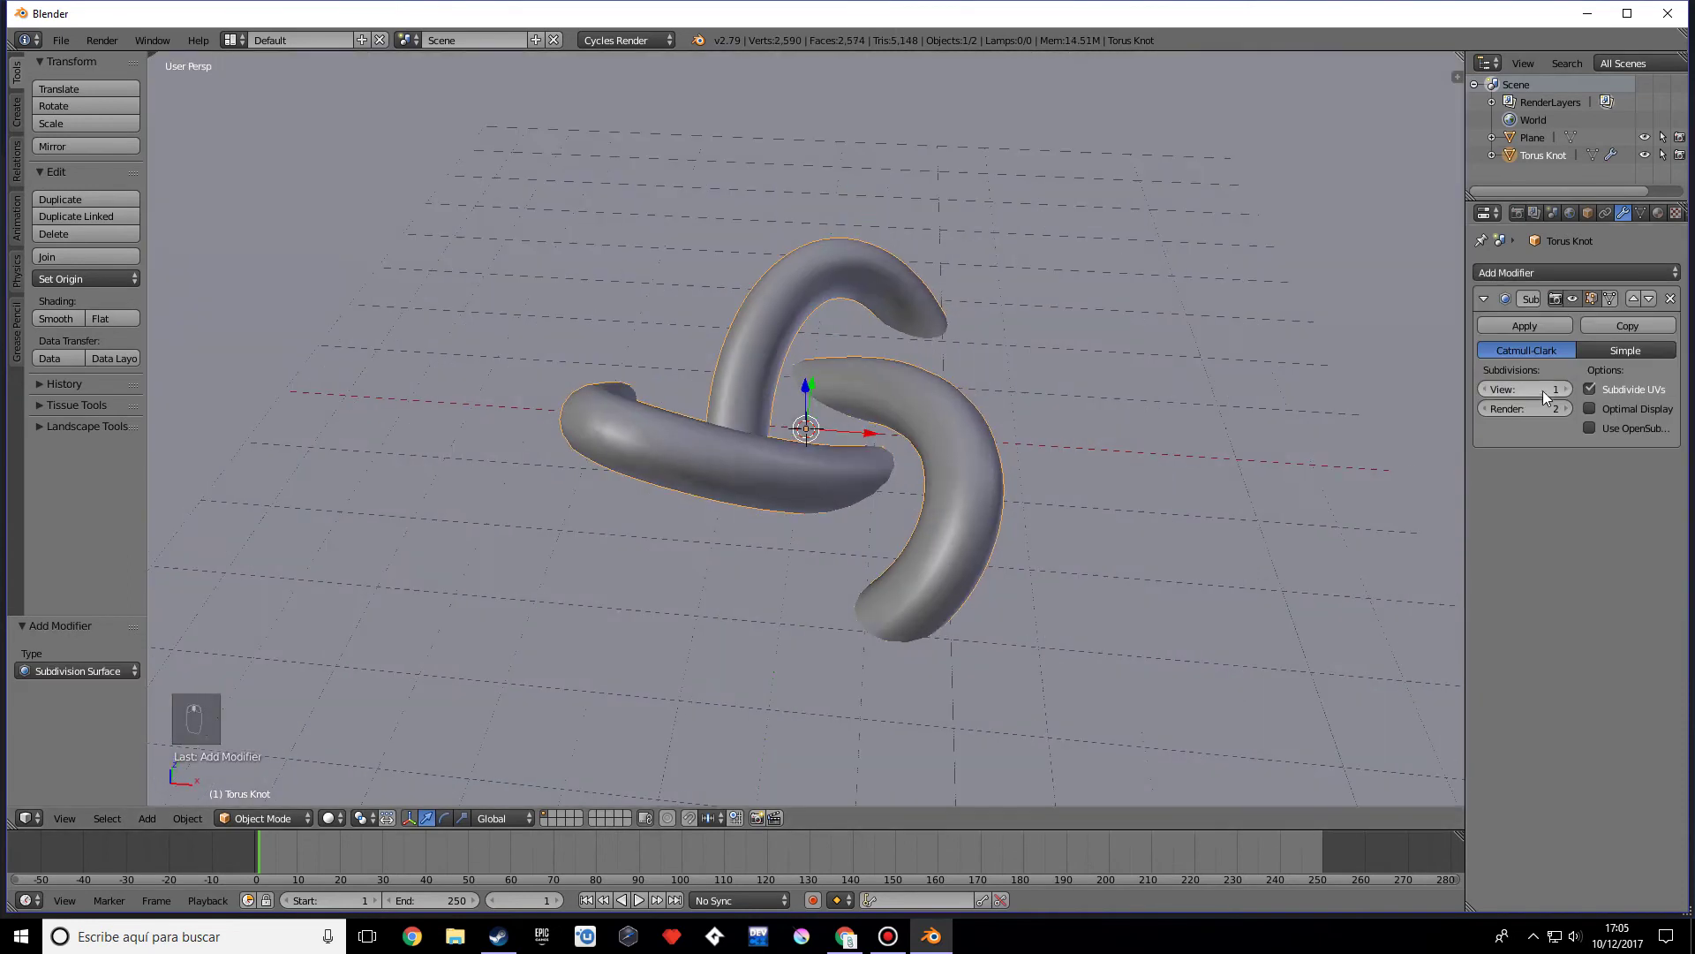
click(1564, 390)
click(1565, 390)
middle_drag(1155, 493, 1140, 417)
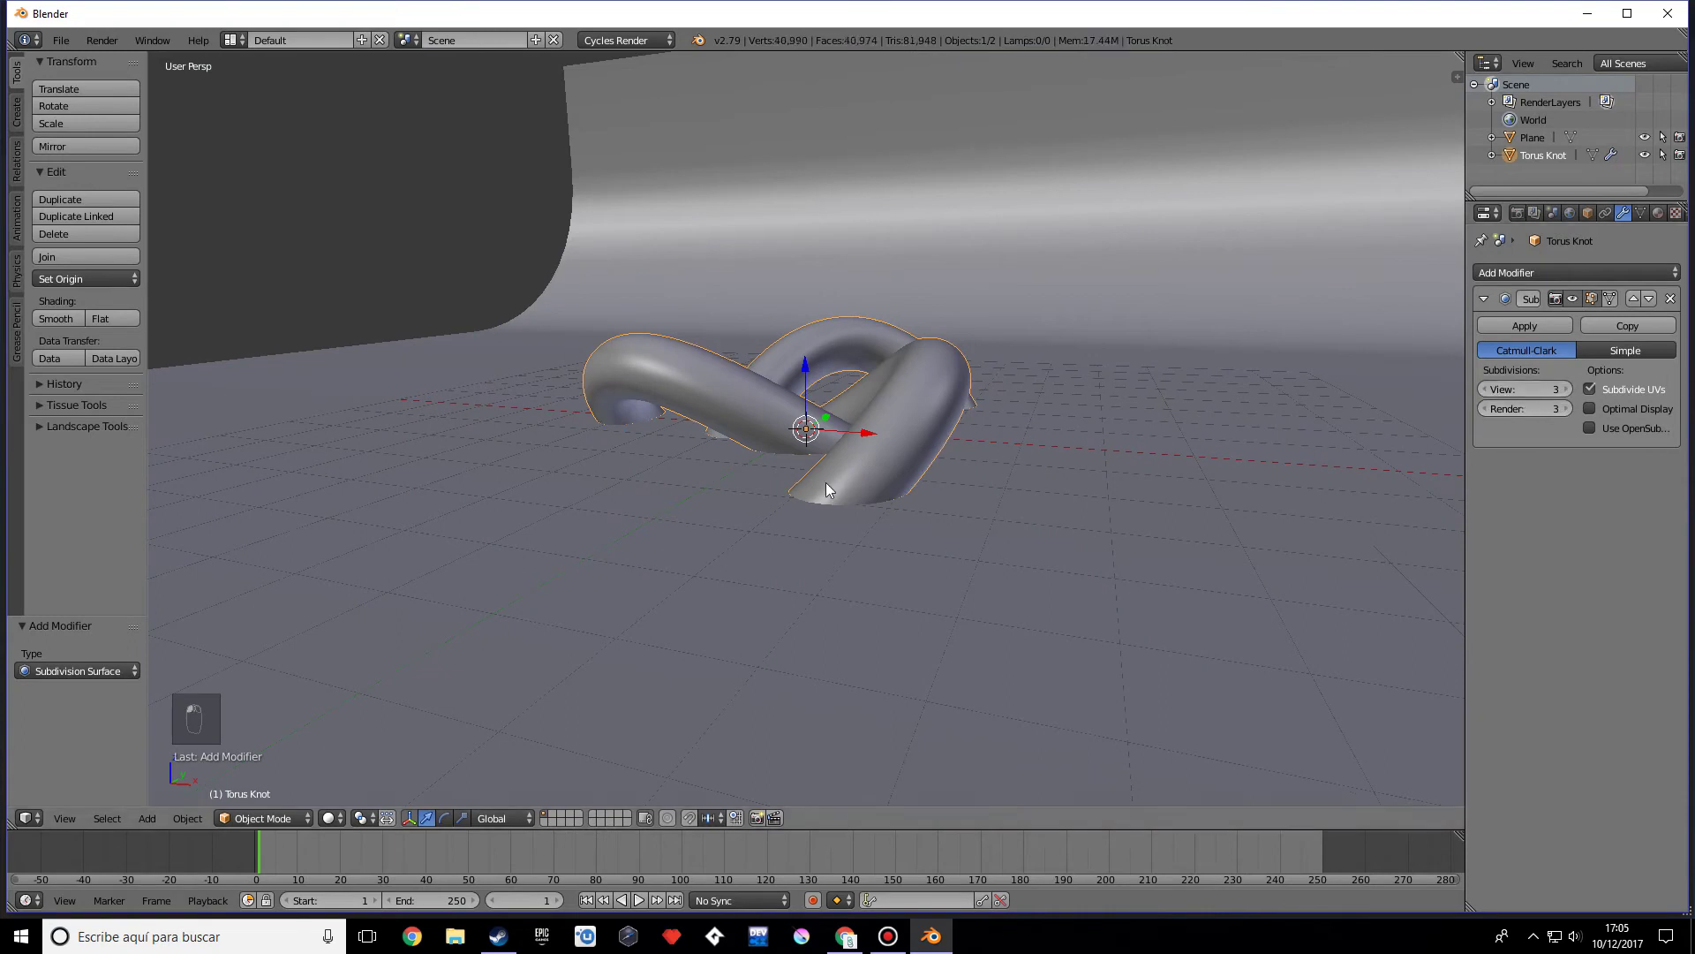
Step: In Edit Mode, move the whole torus knot mesh up 1.5 units along Z so it rests on the backdrop floor
middle_drag(855, 479, 745, 438)
key(KP_1)
key(KP_2)
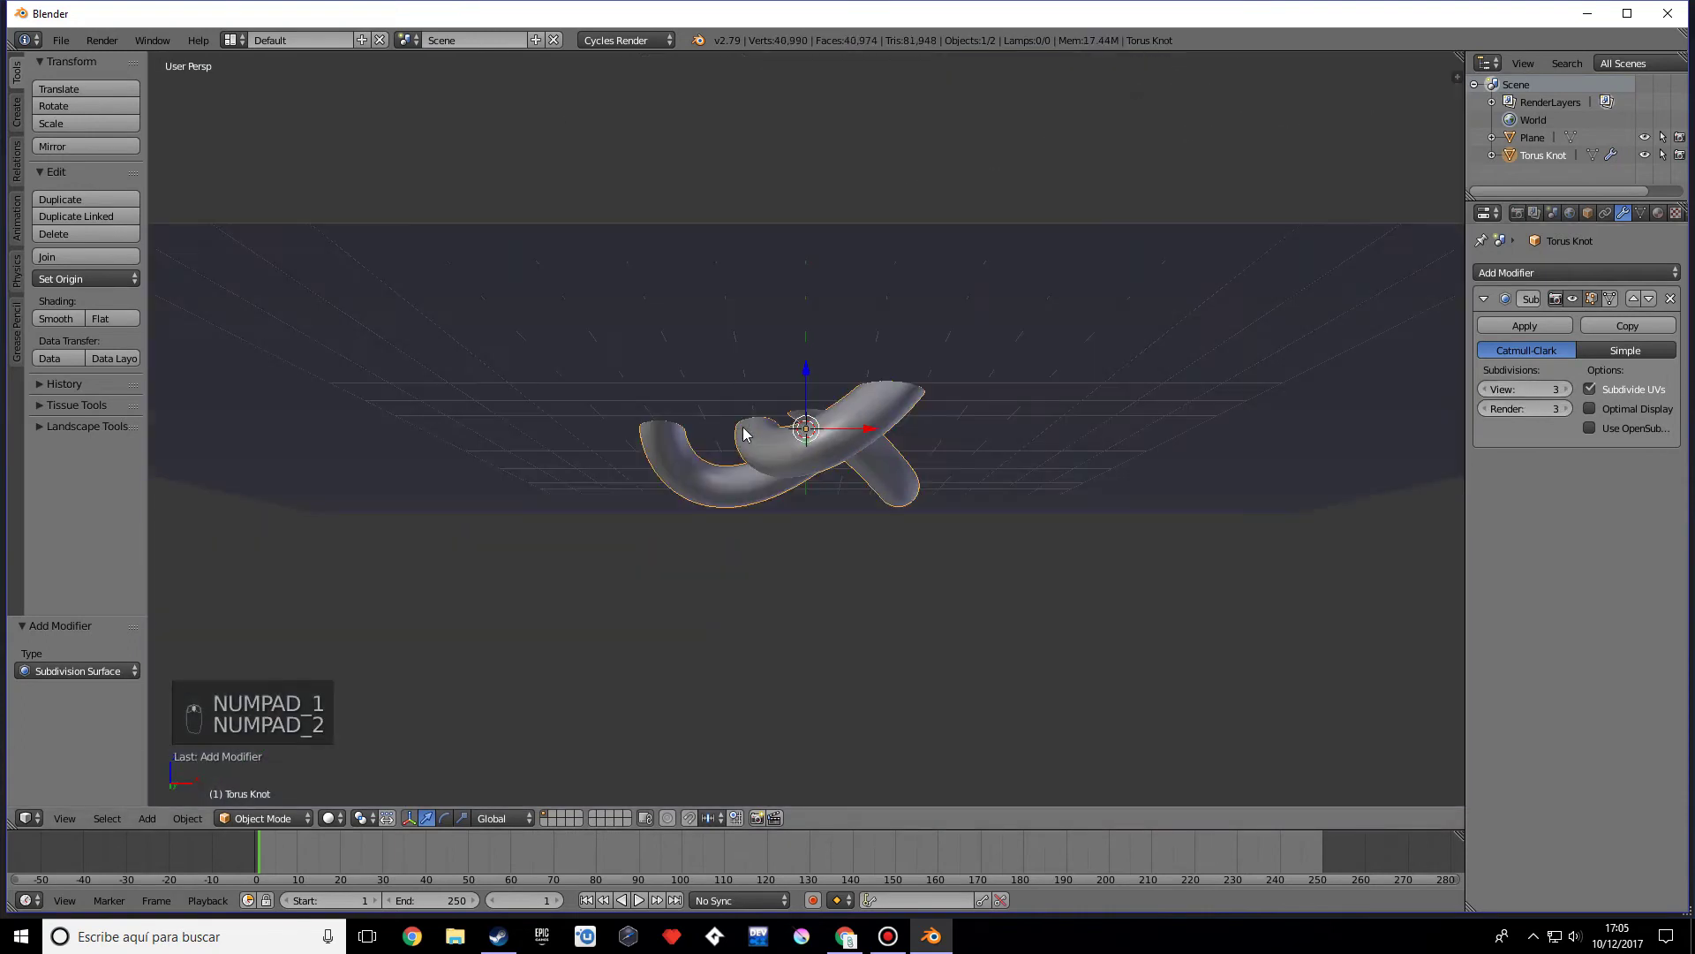
key(KP_1)
key(Tab)
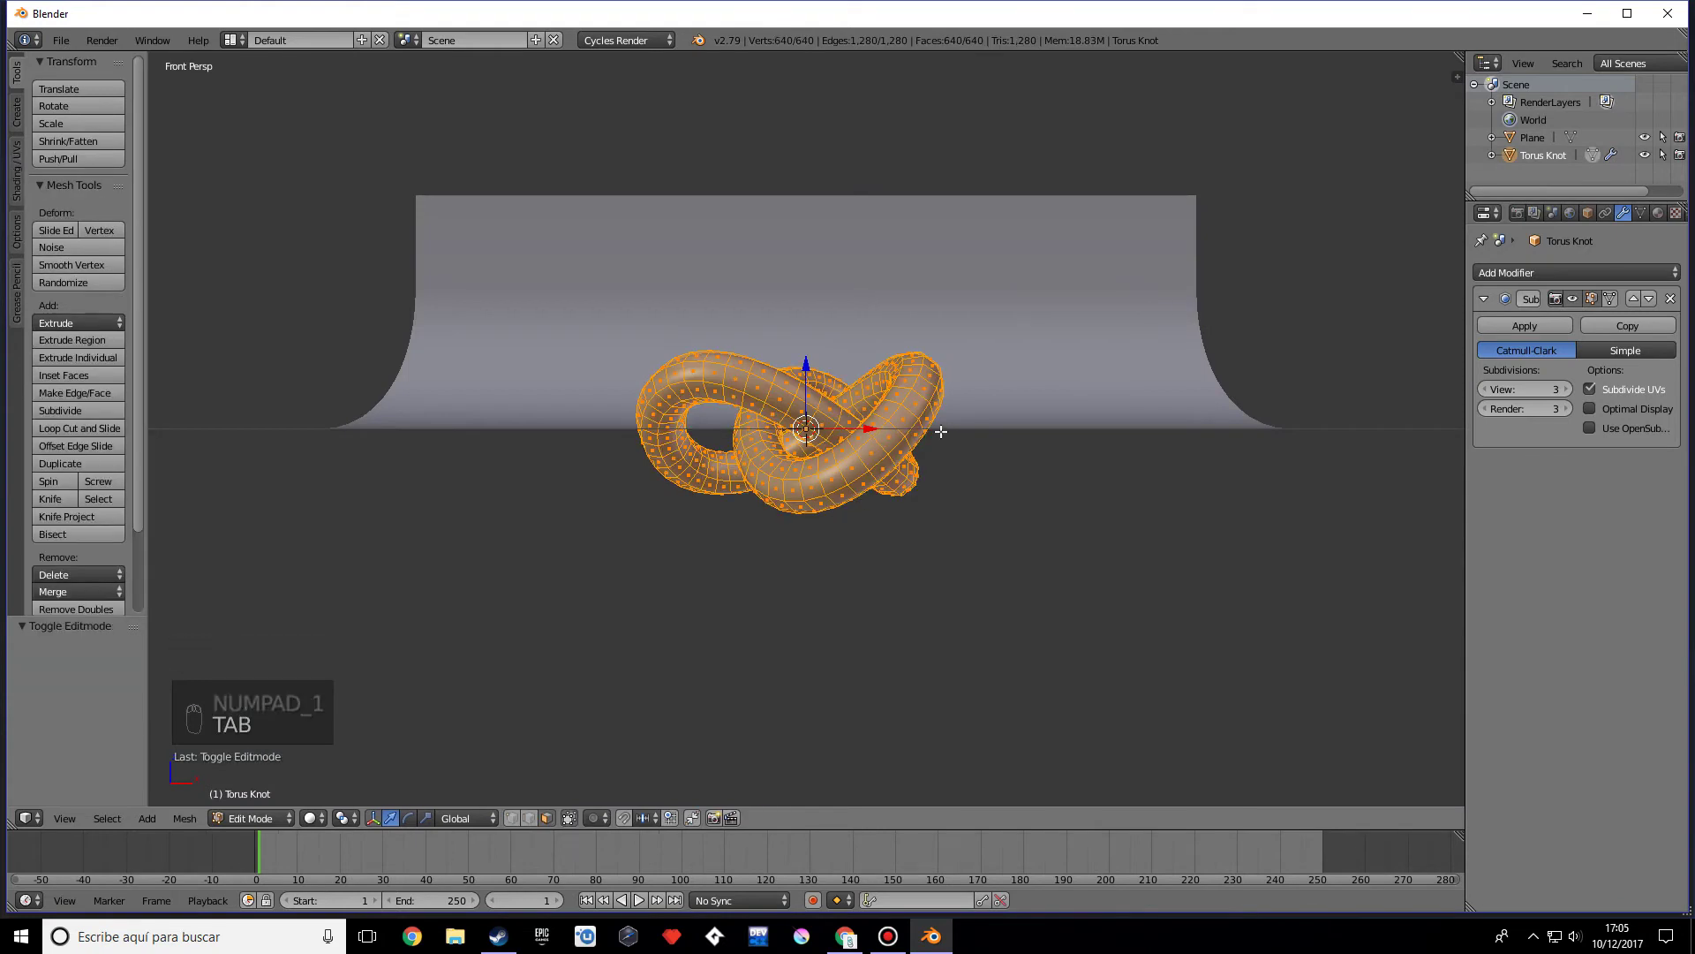
key(g)
key(z)
key(1)
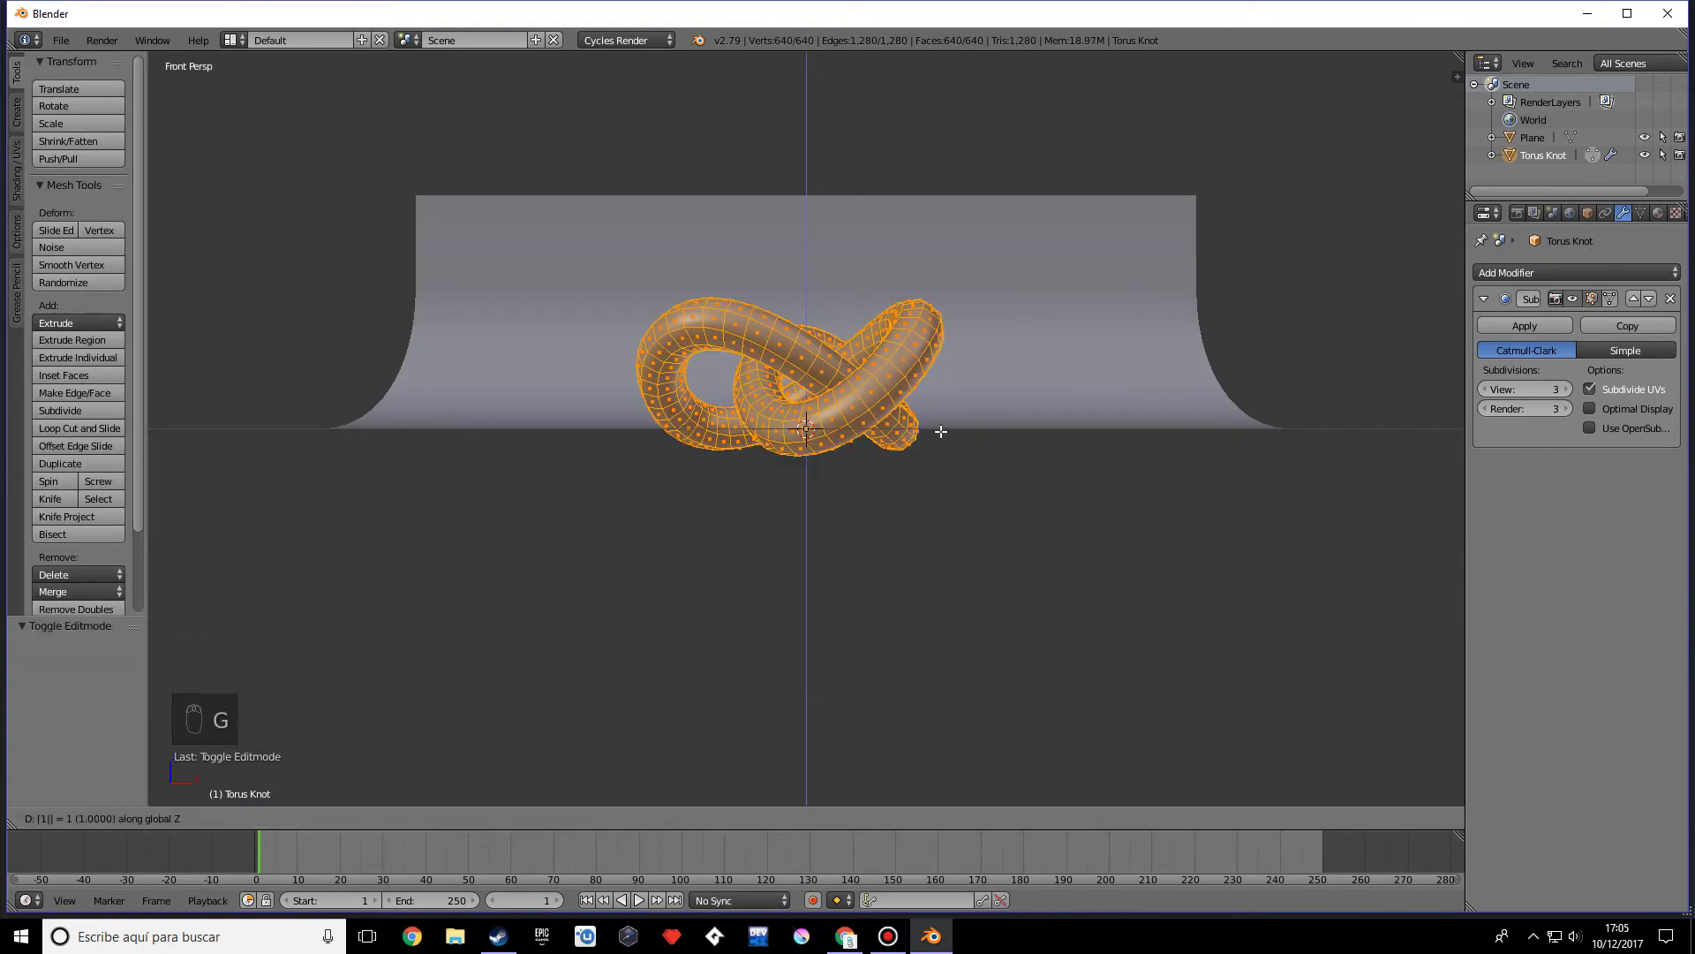
key(BackSpace)
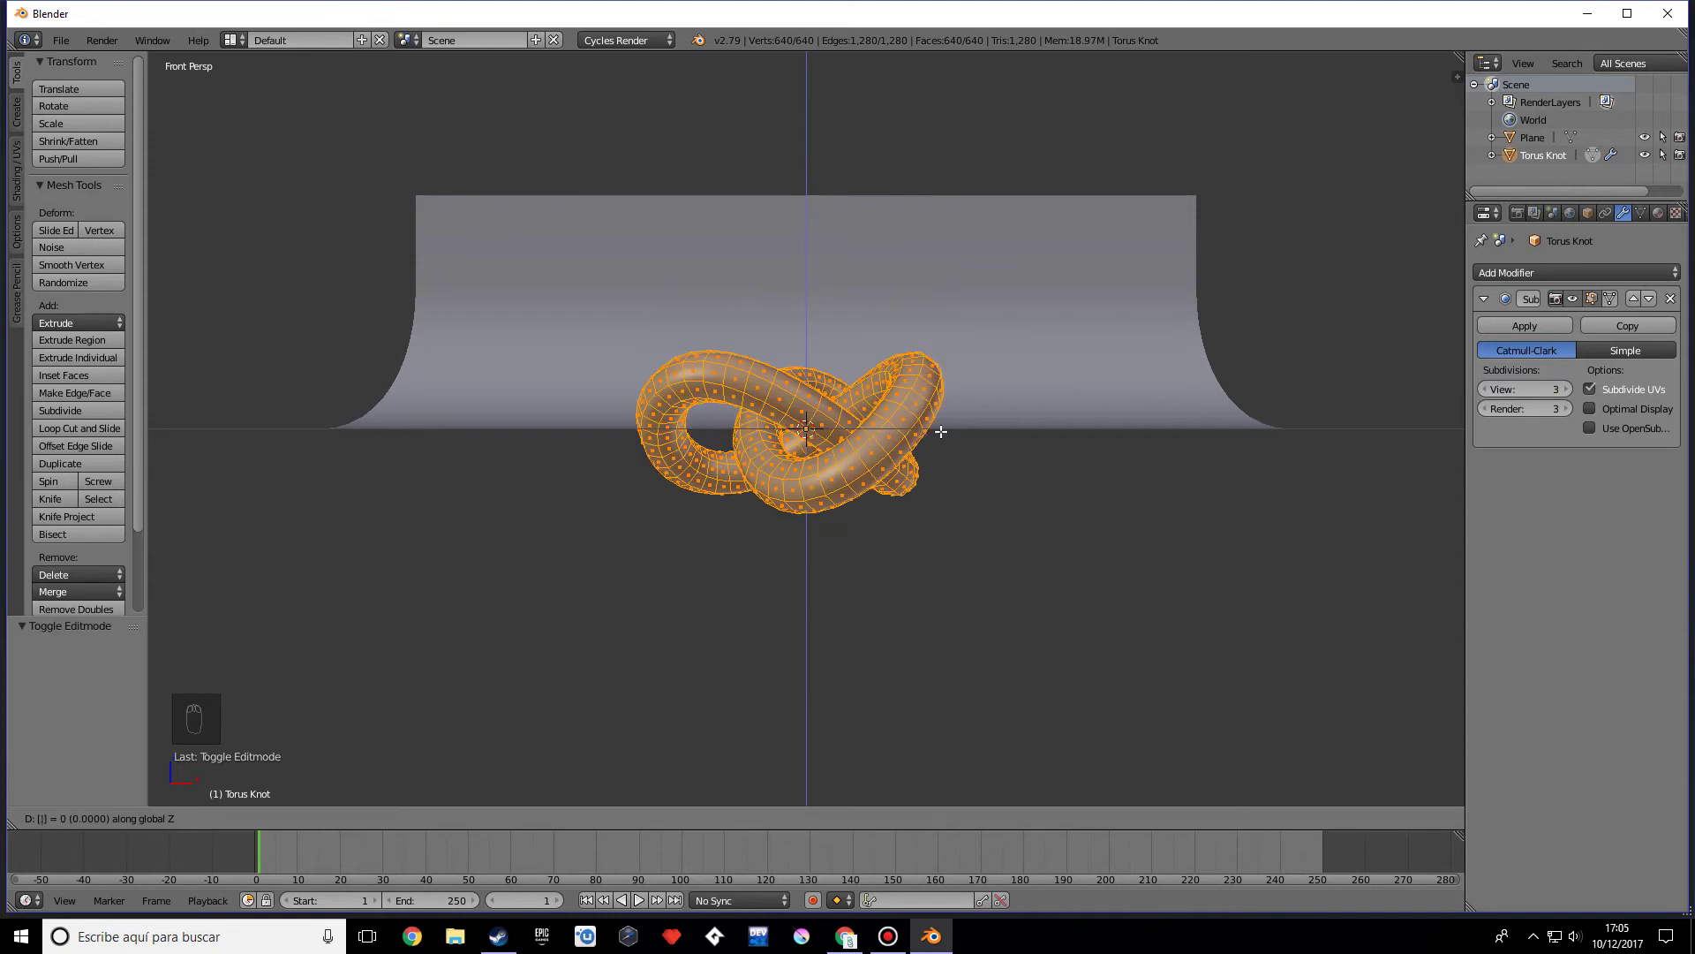
key(2)
key(BackSpace)
text(1.5)
key(Return)
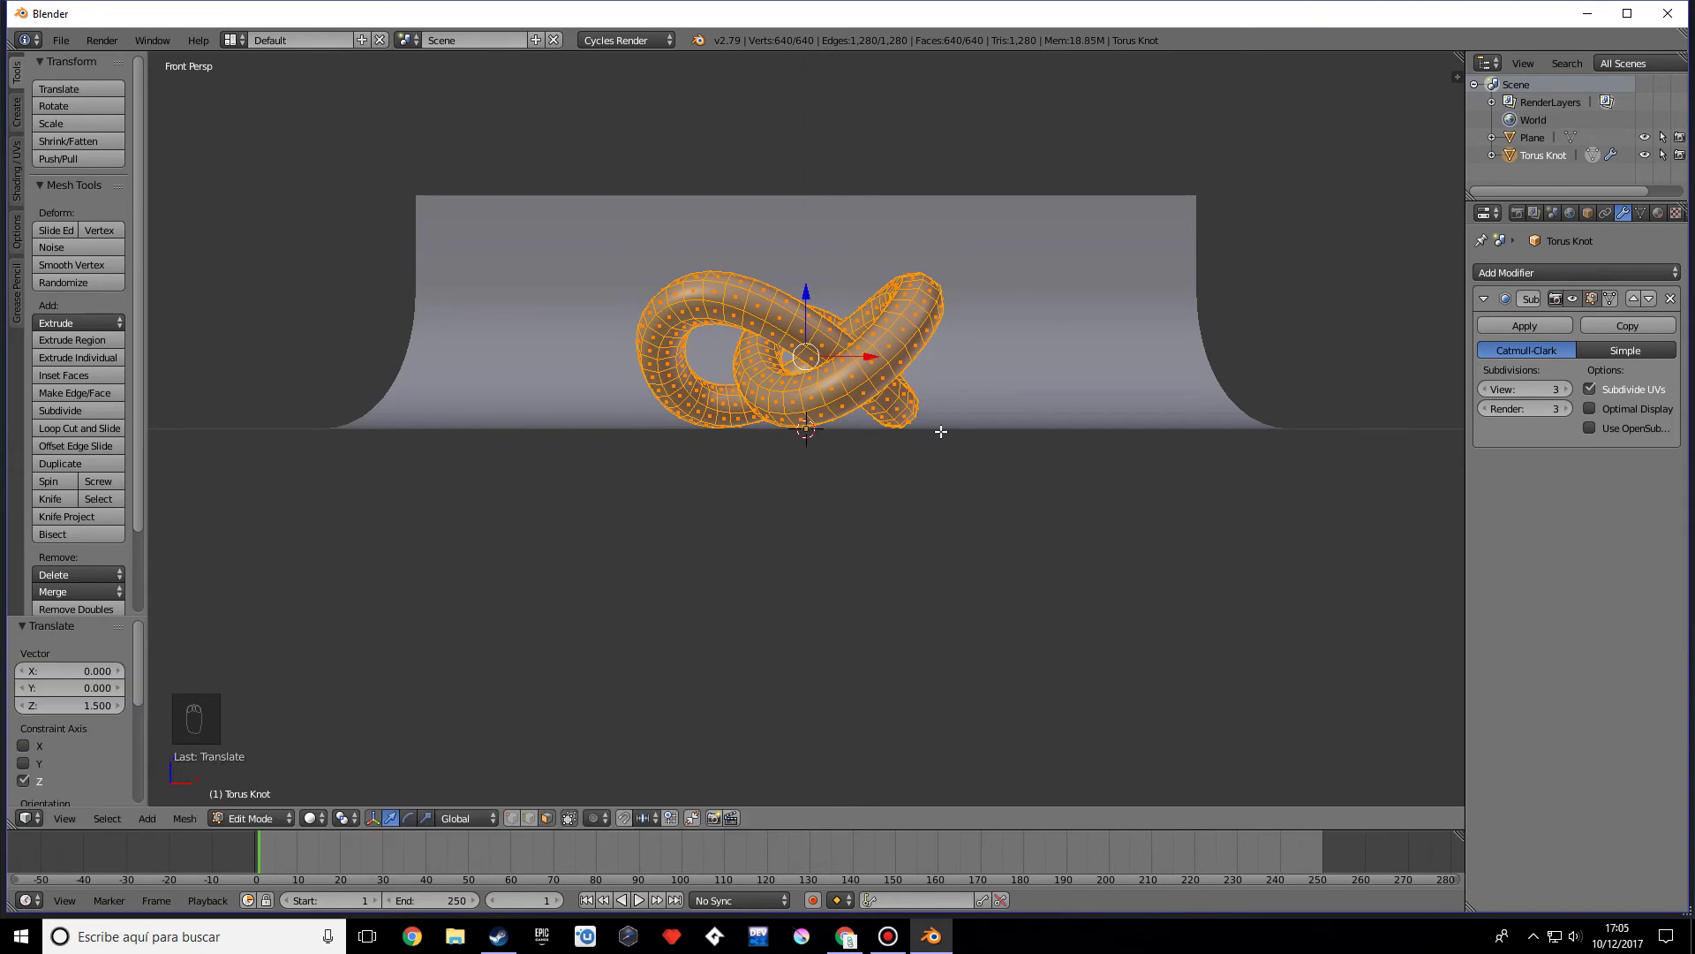
scroll(941, 431, up, 8)
scroll(941, 430, down, 7)
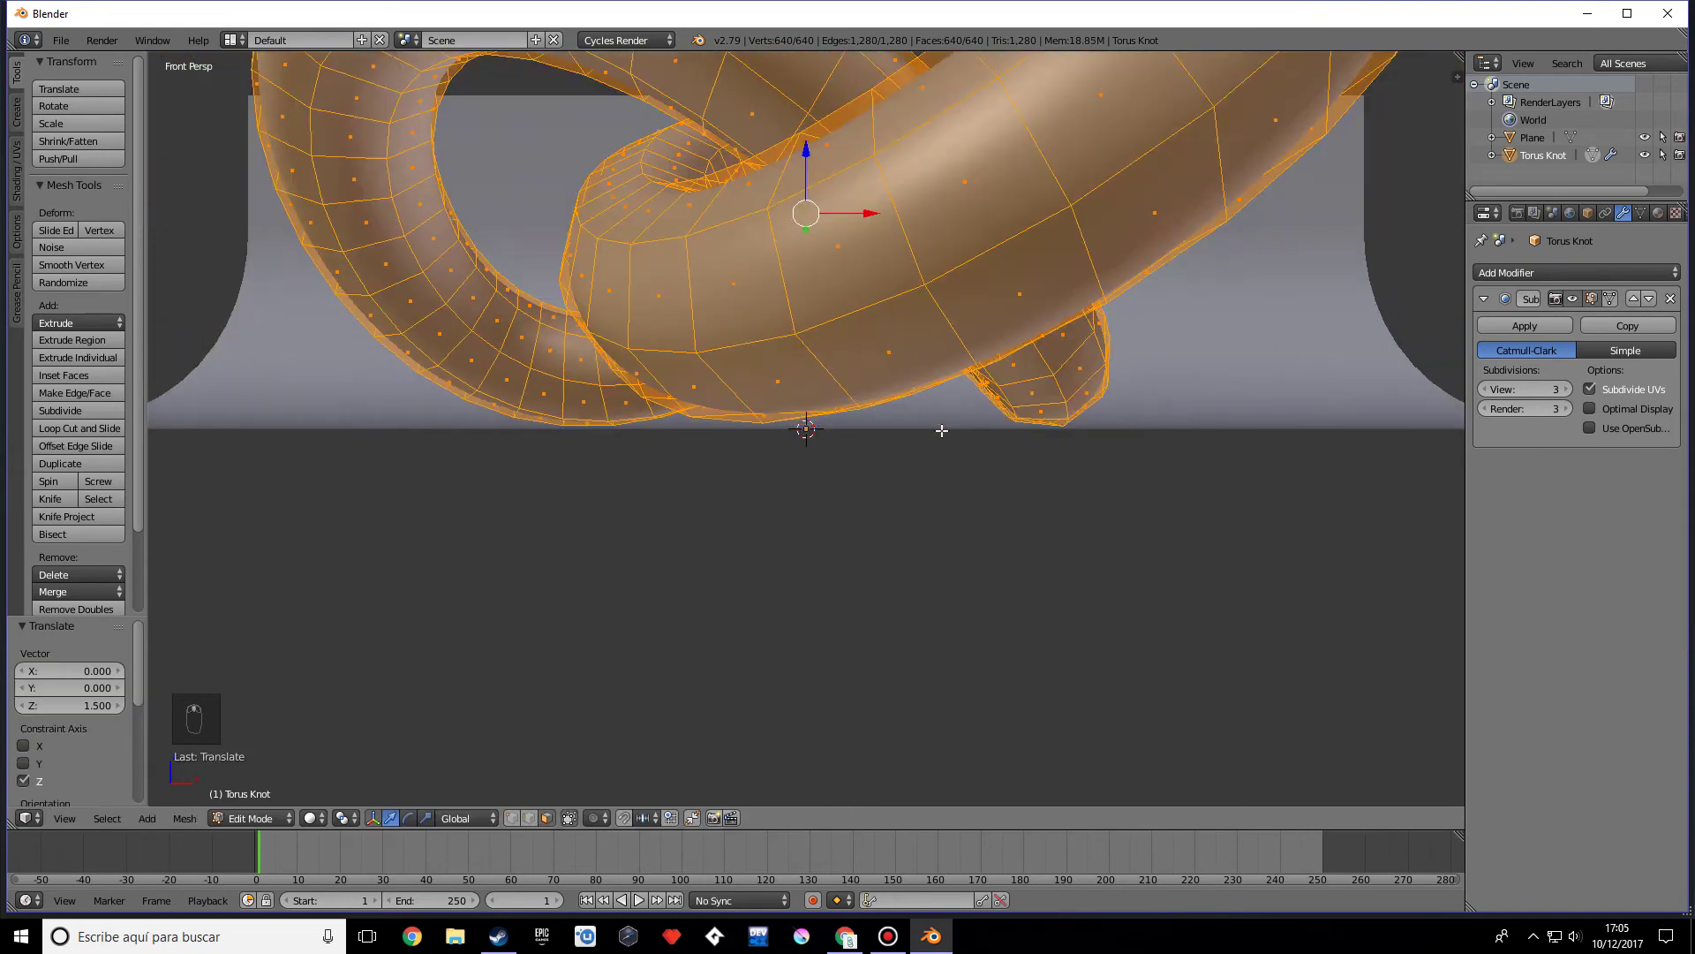
mouse_move(941, 430)
middle_down()
mouse_move(918, 435)
mouse_move(938, 454)
middle_up()
key(Tab)
key(Tab)
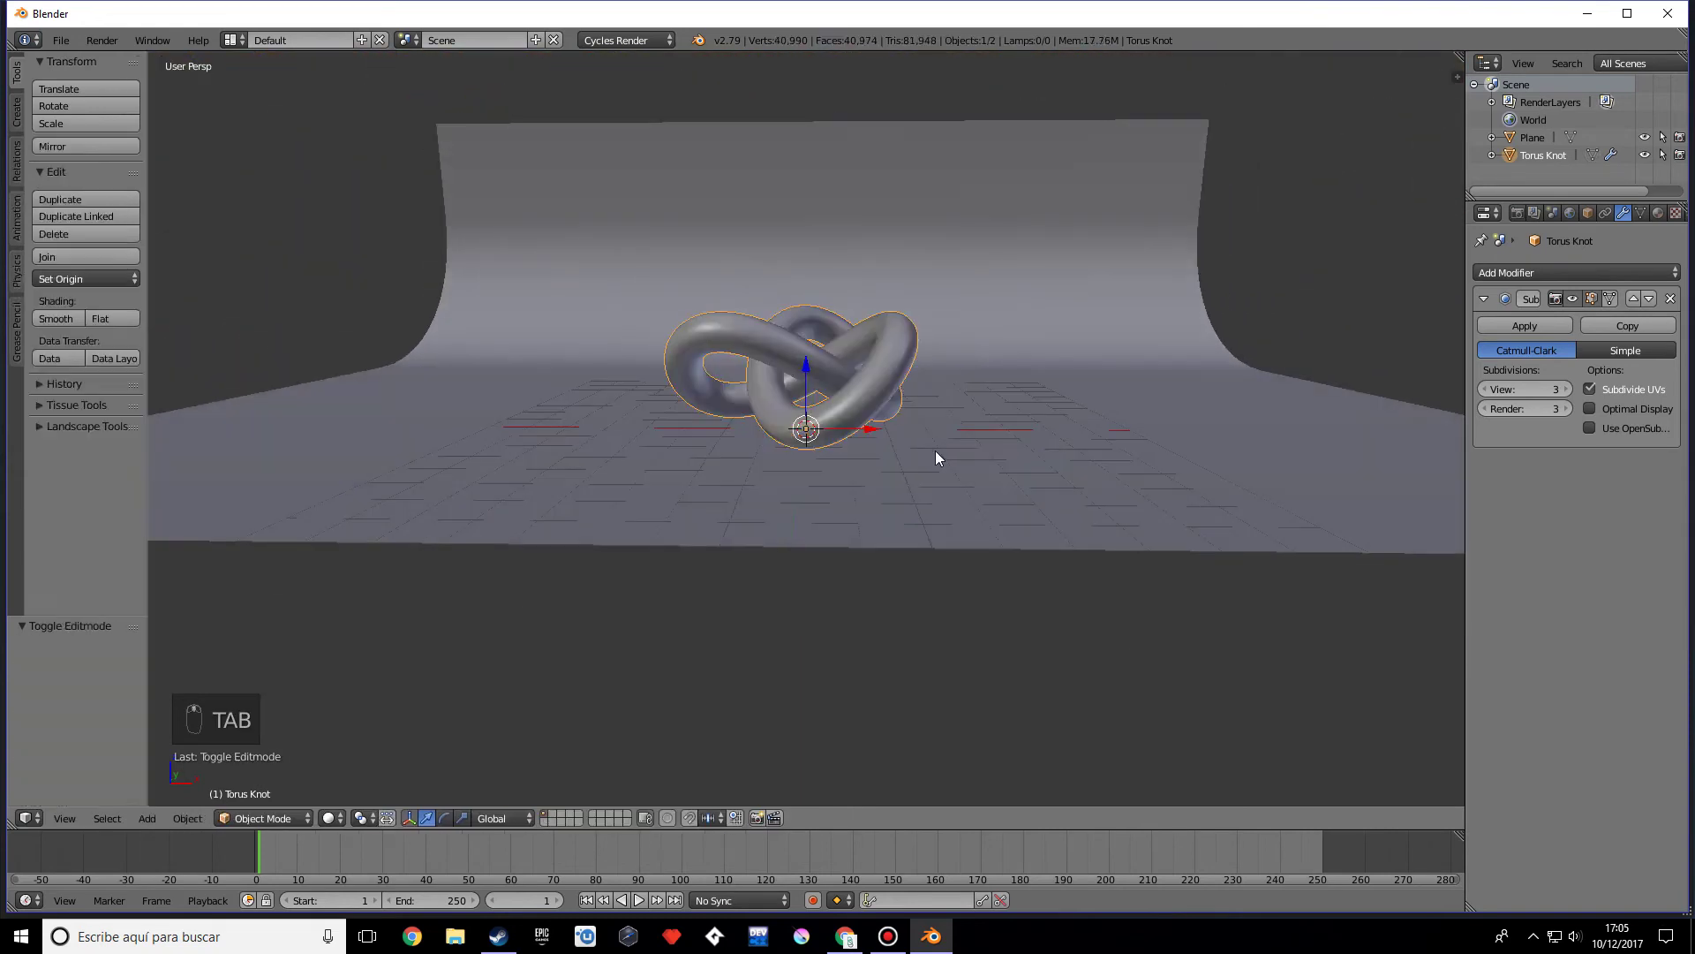
key(Tab)
mouse_move(940, 519)
middle_down()
mouse_move(950, 495)
mouse_move(927, 490)
middle_up()
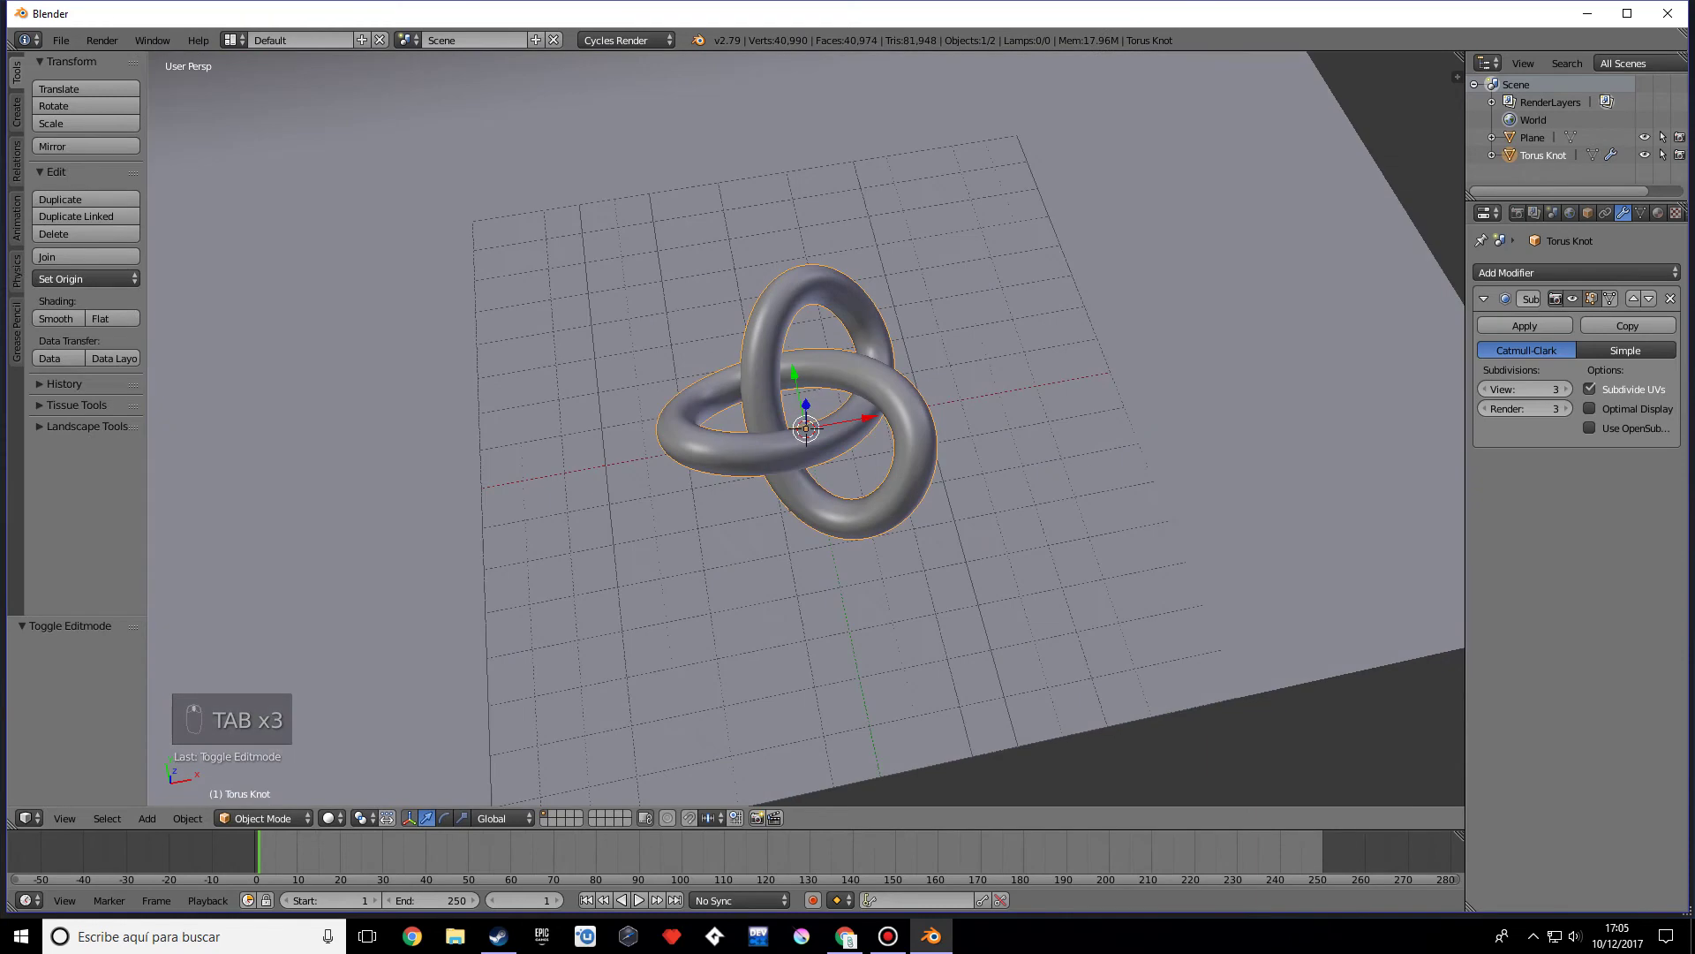
Step: Check the Add Mesh add-ons, including Extra Objects, in the user preferences and close the window
click(61, 40)
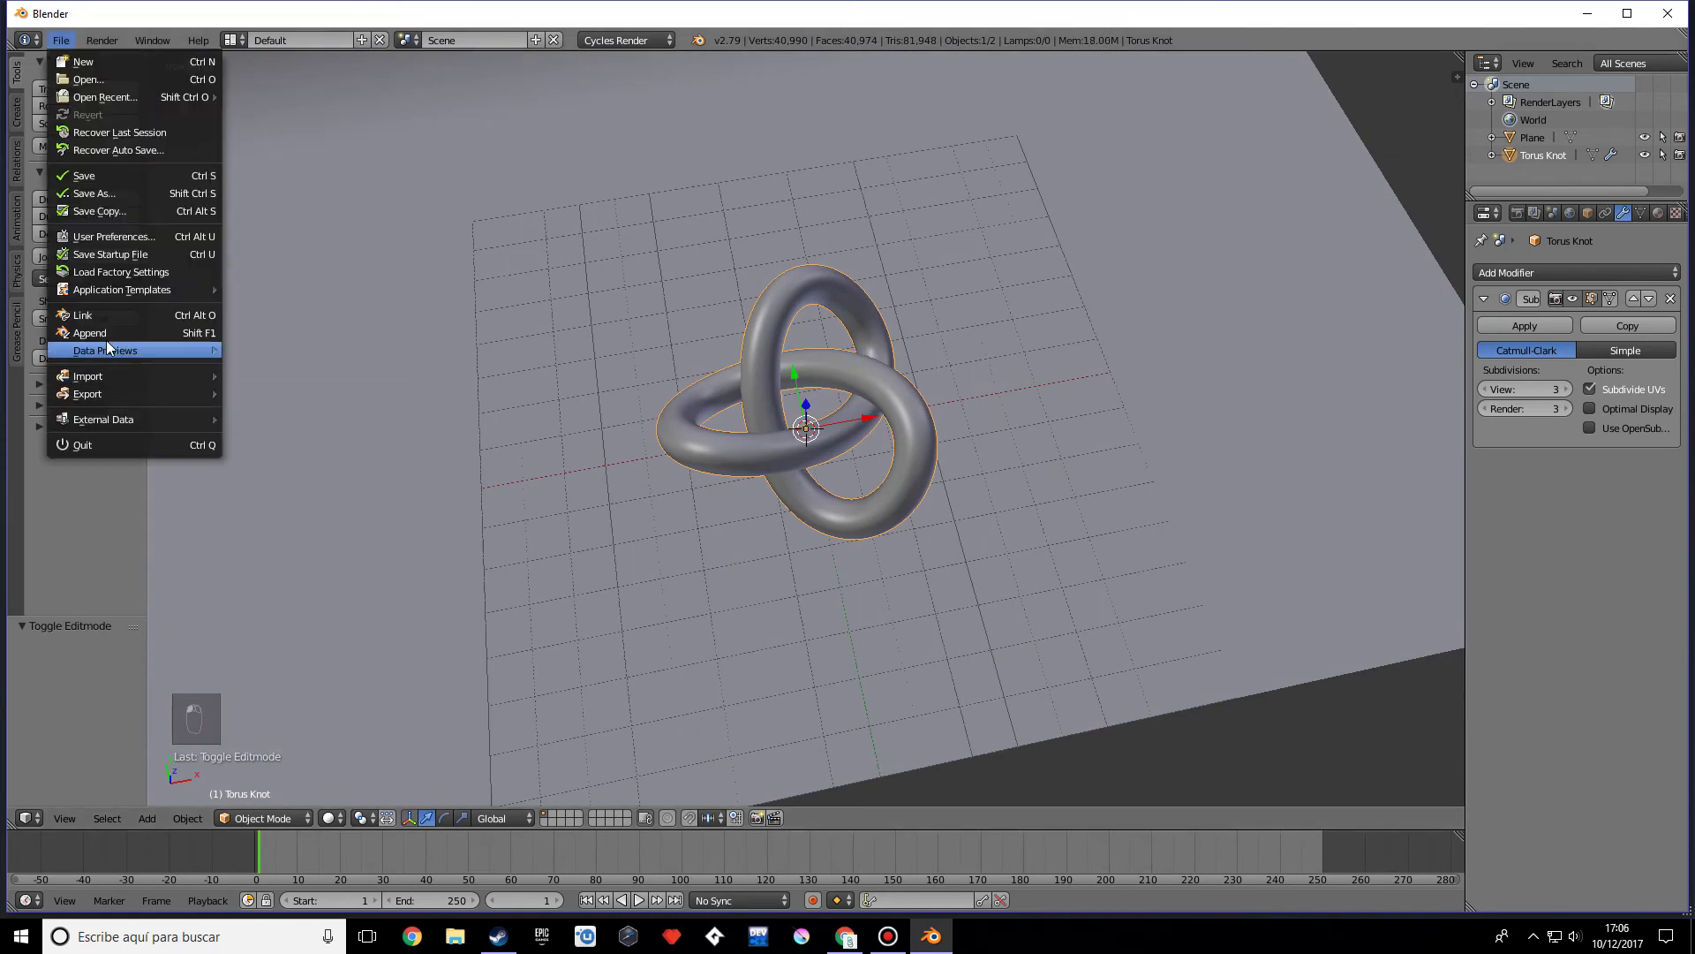
click(121, 239)
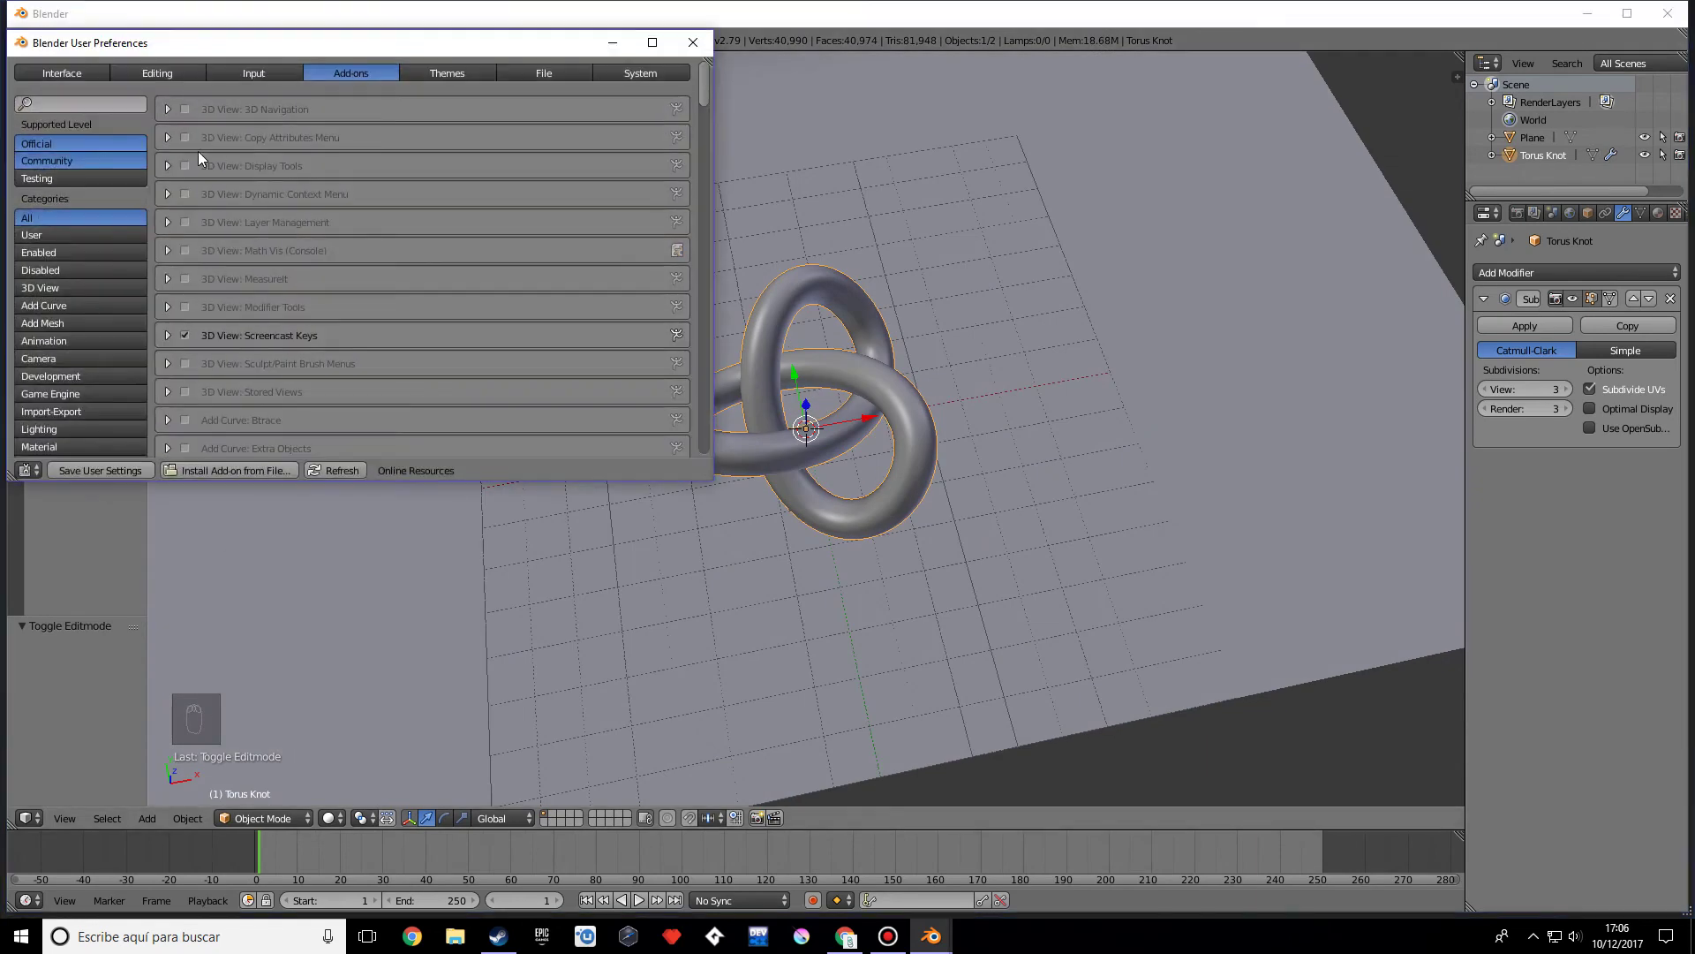
click(61, 327)
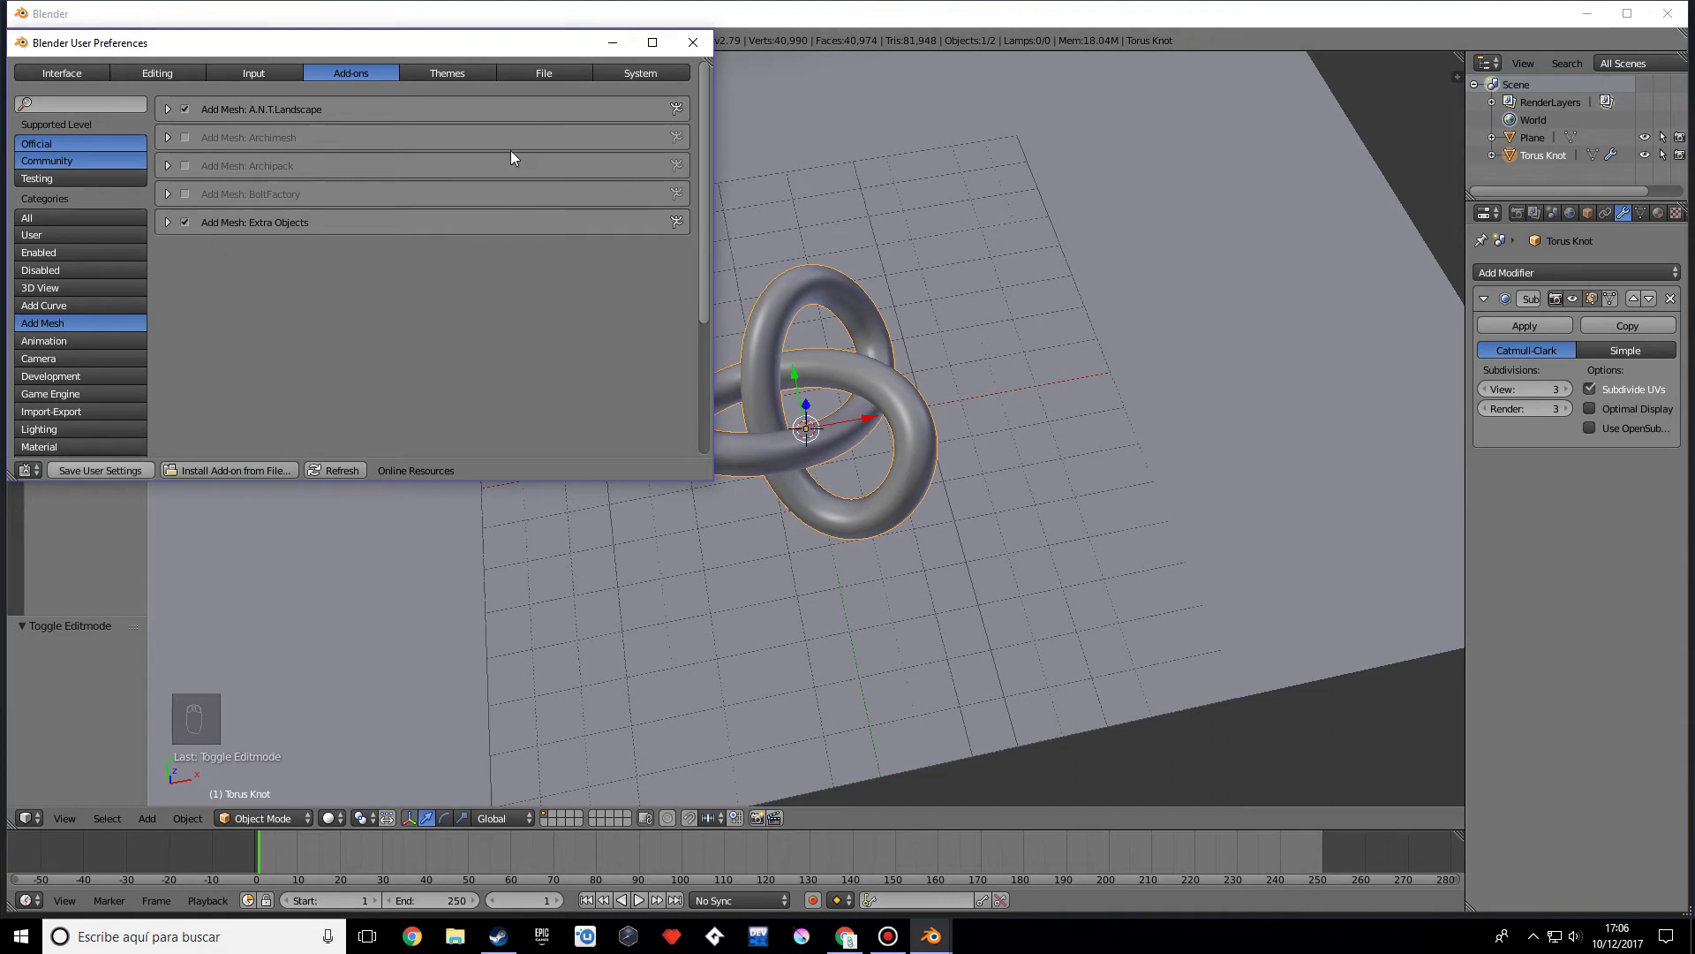
click(697, 44)
Step: Add a camera at the center of the scene
scroll(959, 310, down, 4)
middle_drag(959, 311, 957, 297)
middle_drag(1015, 401, 990, 401)
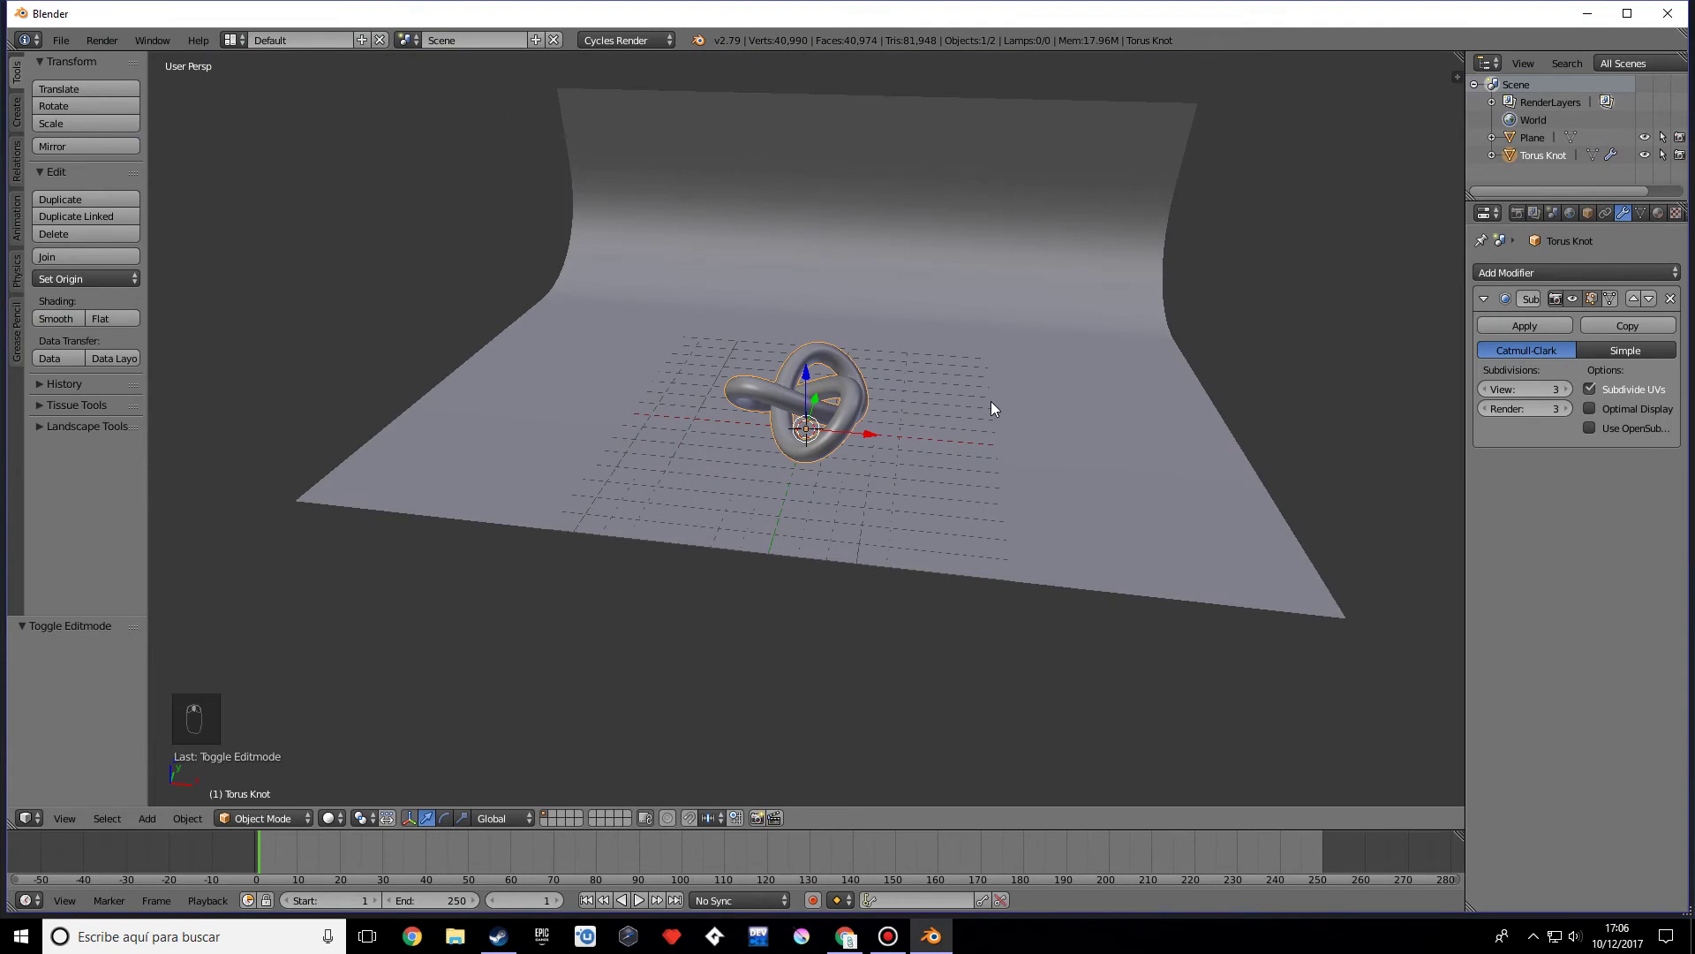
key(shift+a)
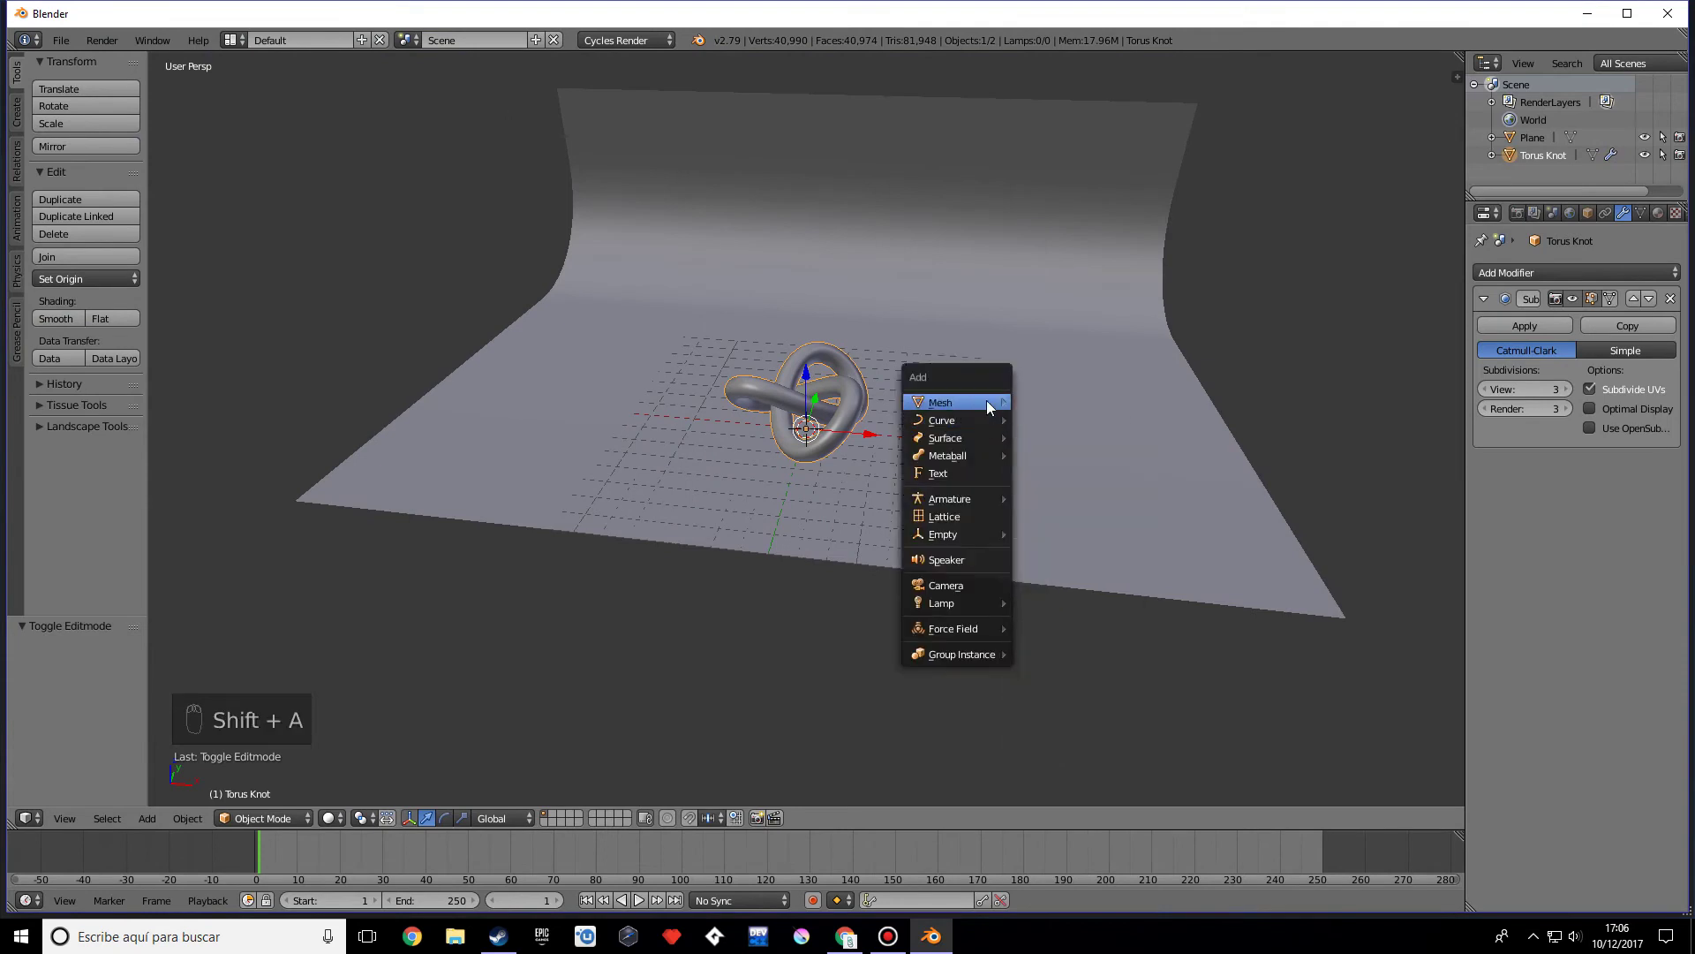
click(969, 585)
Step: Set the camera's rotation to 80° on X and 0° on Y and Z
middle_drag(968, 562, 1074, 408)
key(t)
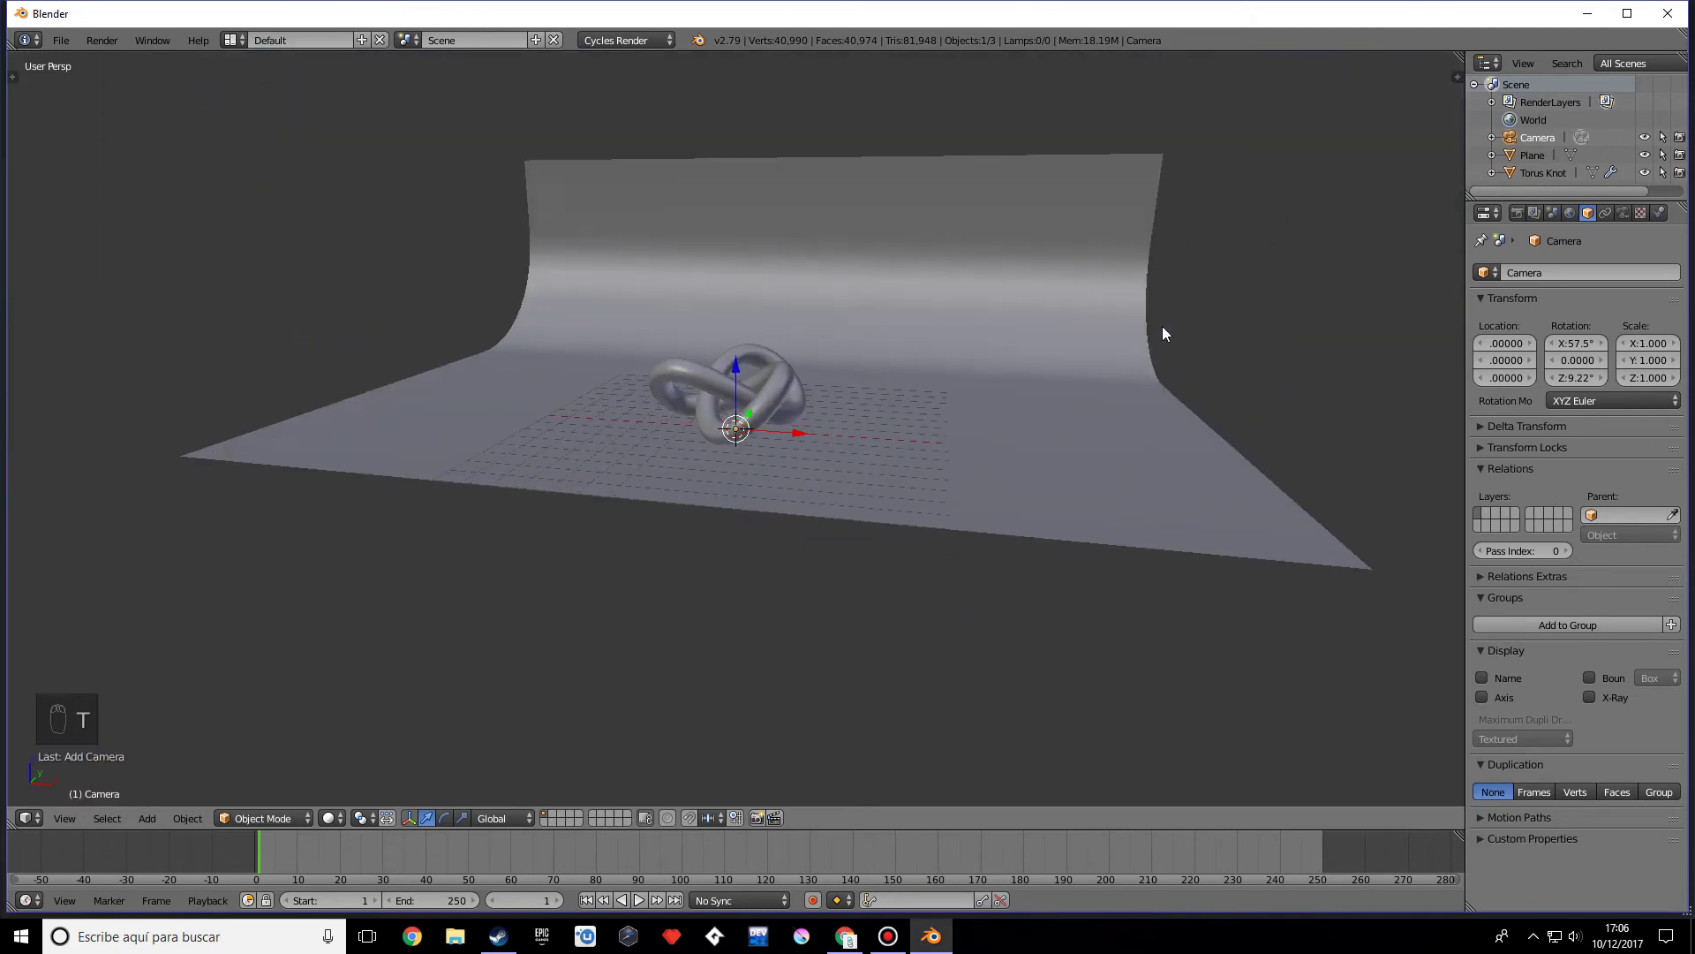
key(n)
click(1369, 181)
key(BackSpace)
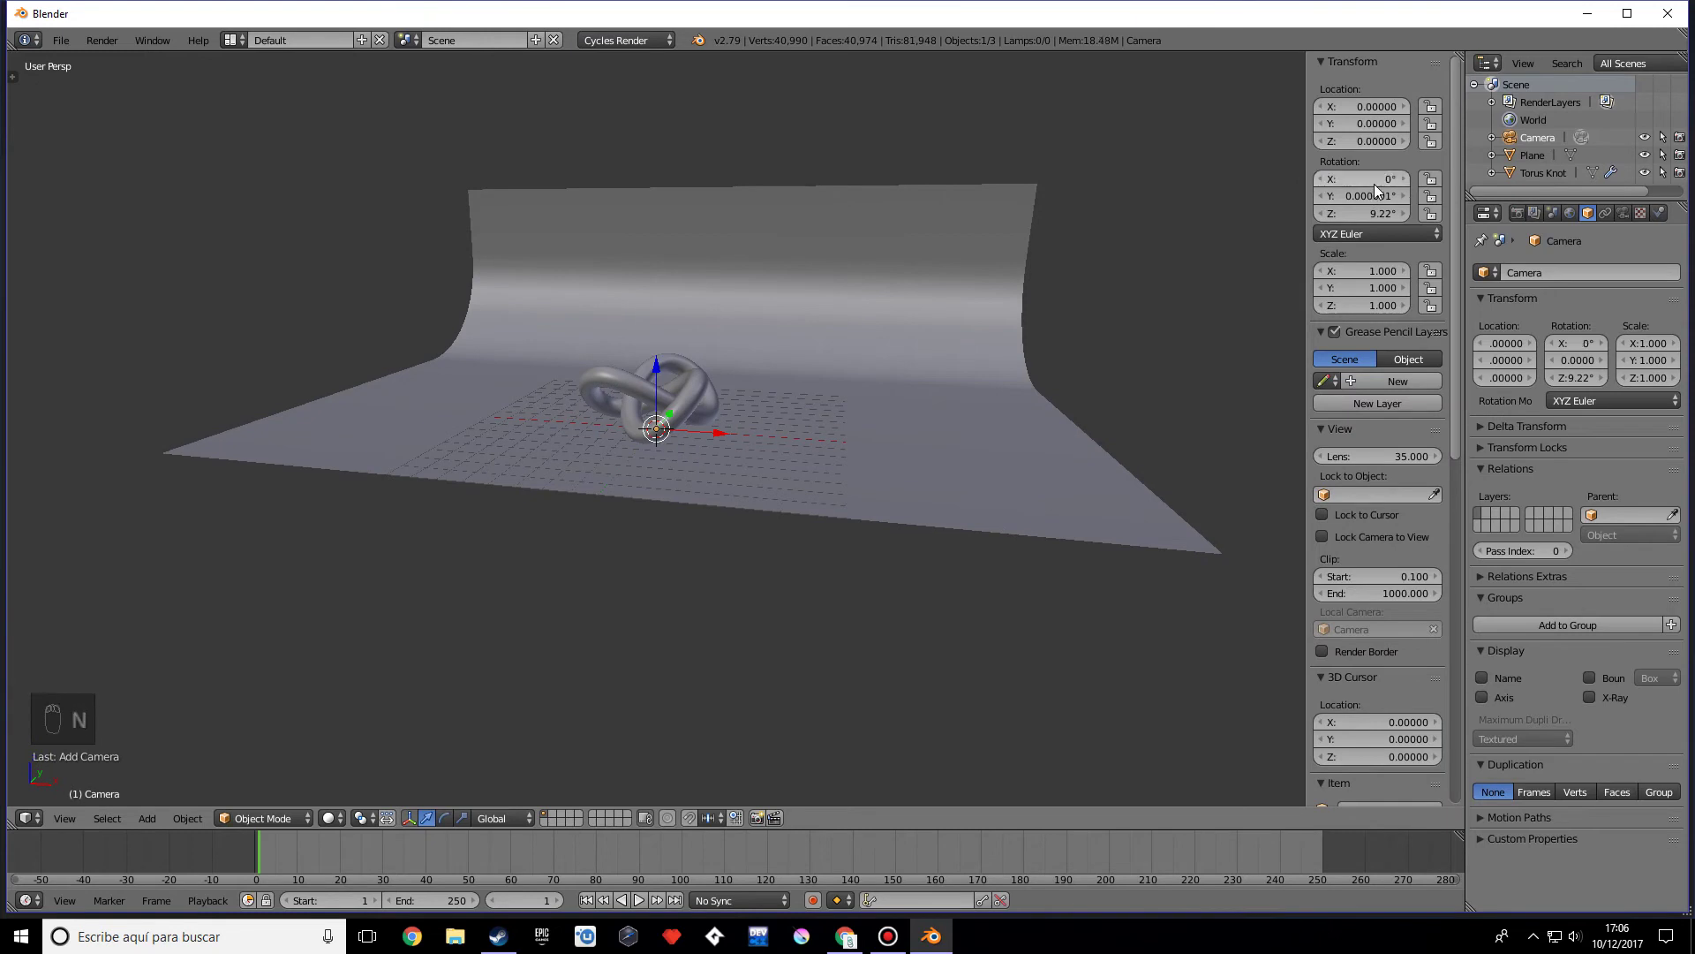
key(Tab)
key(BackSpace)
key(Tab)
key(BackSpace)
key(Return)
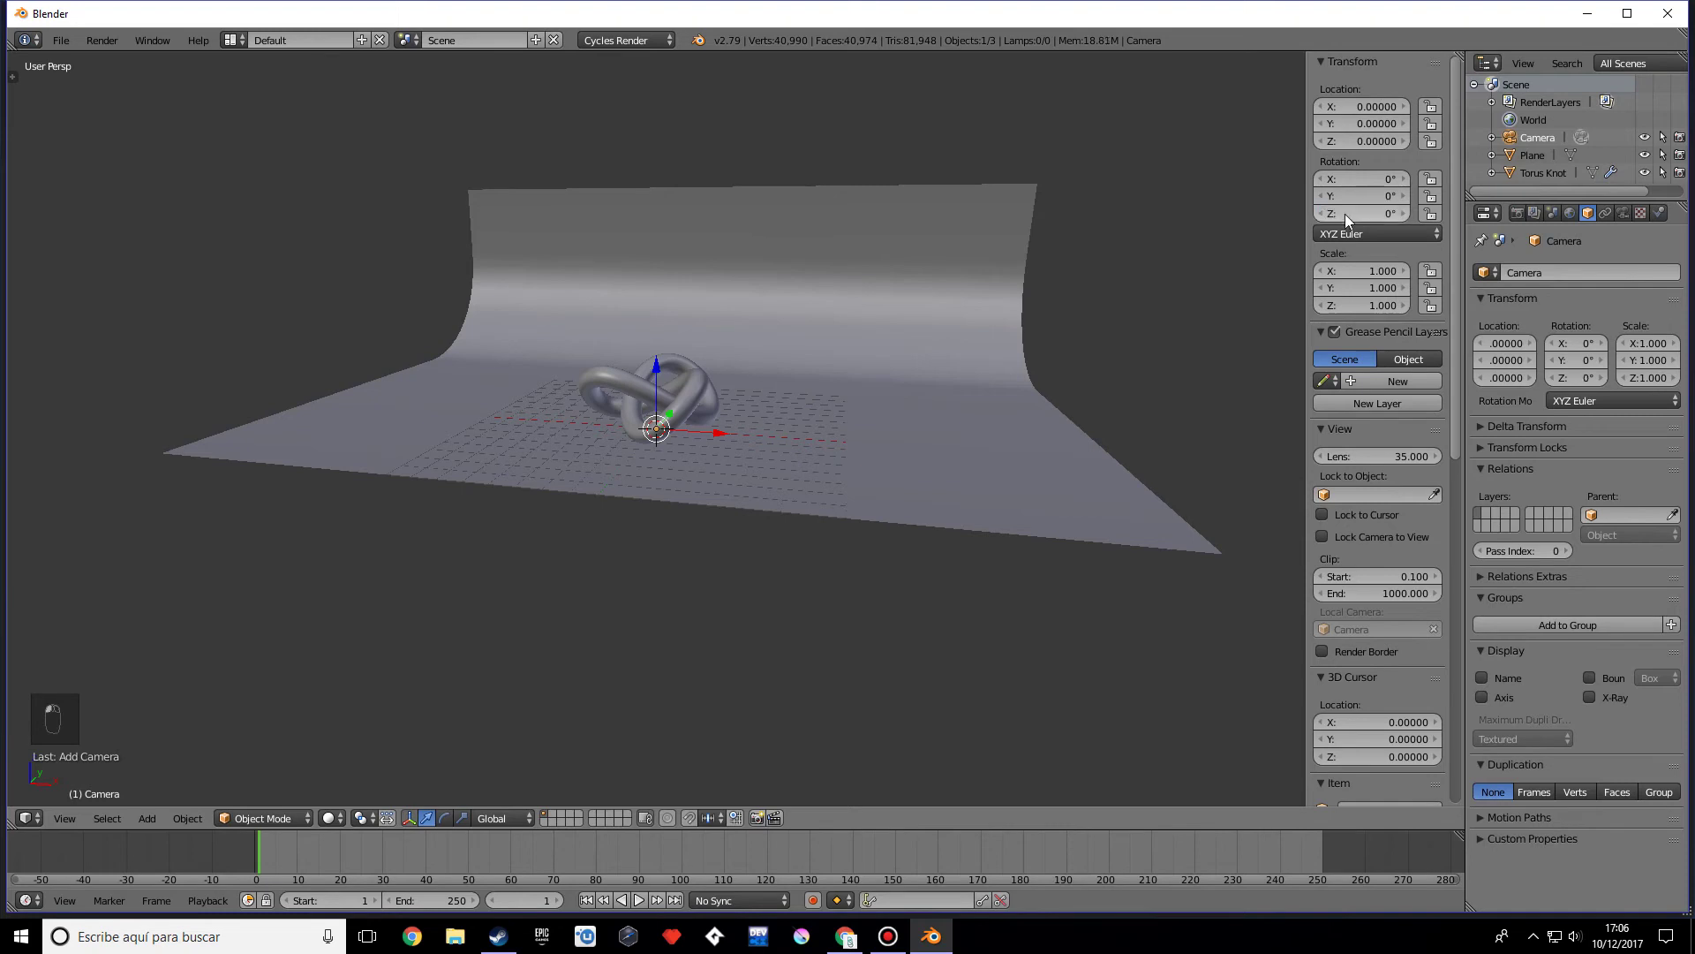
click(1386, 175)
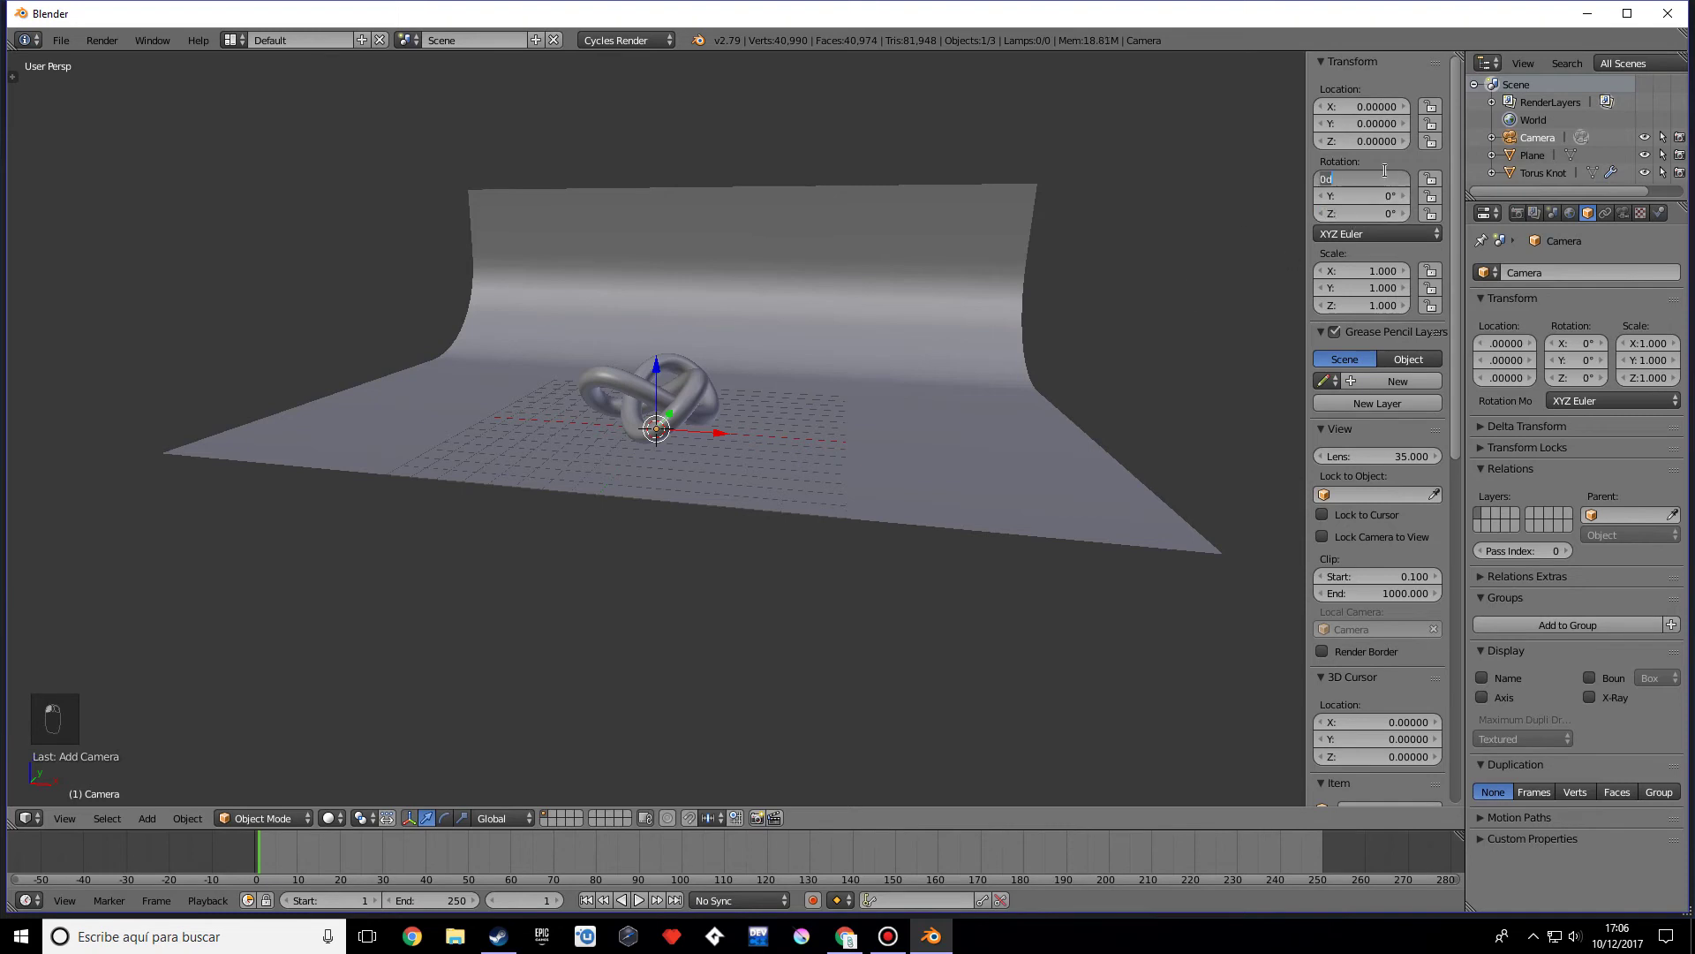
key(Return)
Step: Move the camera back along Y to about -7.3 and up along Z to about 2.4, in front of the torus knot
middle_drag(1110, 262, 741, 452)
key(g)
key(y)
click(516, 410)
key(g)
key(z)
click(487, 330)
Step: Pull the camera further back and slightly up to about Y -8.49 and Z 2.66, checking the framing through it
key(KP_0)
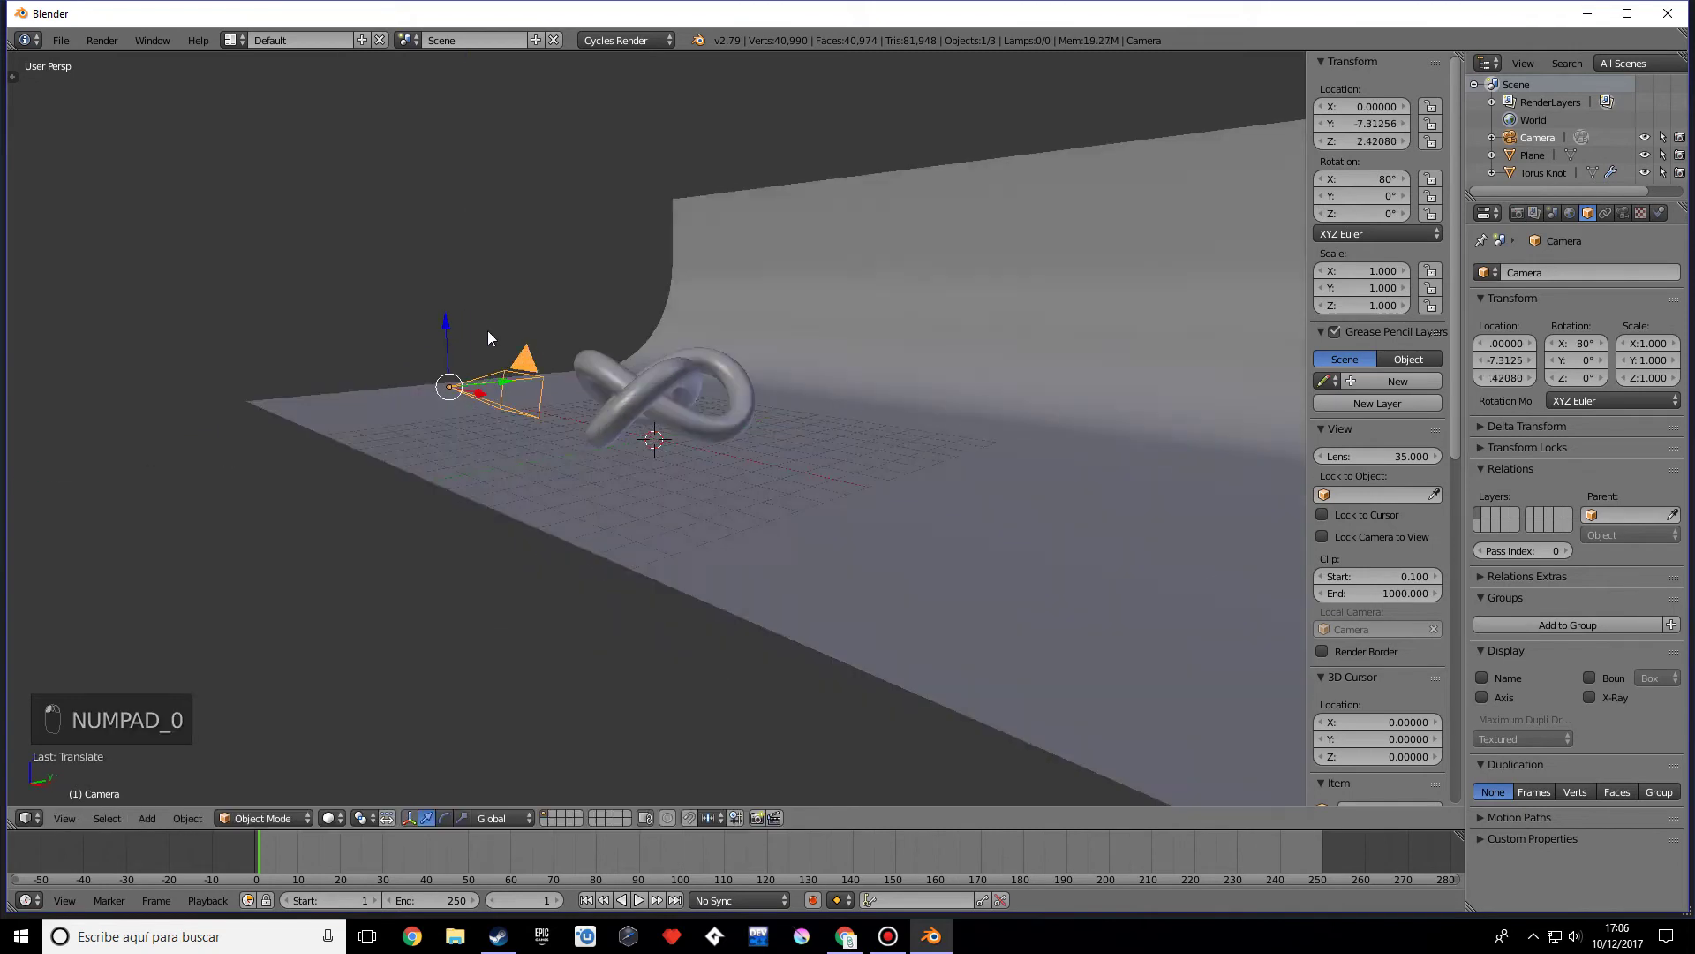
scroll(641, 431, down, 3)
middle_drag(641, 430, 547, 461)
drag(482, 435, 376, 394)
key(KP_0)
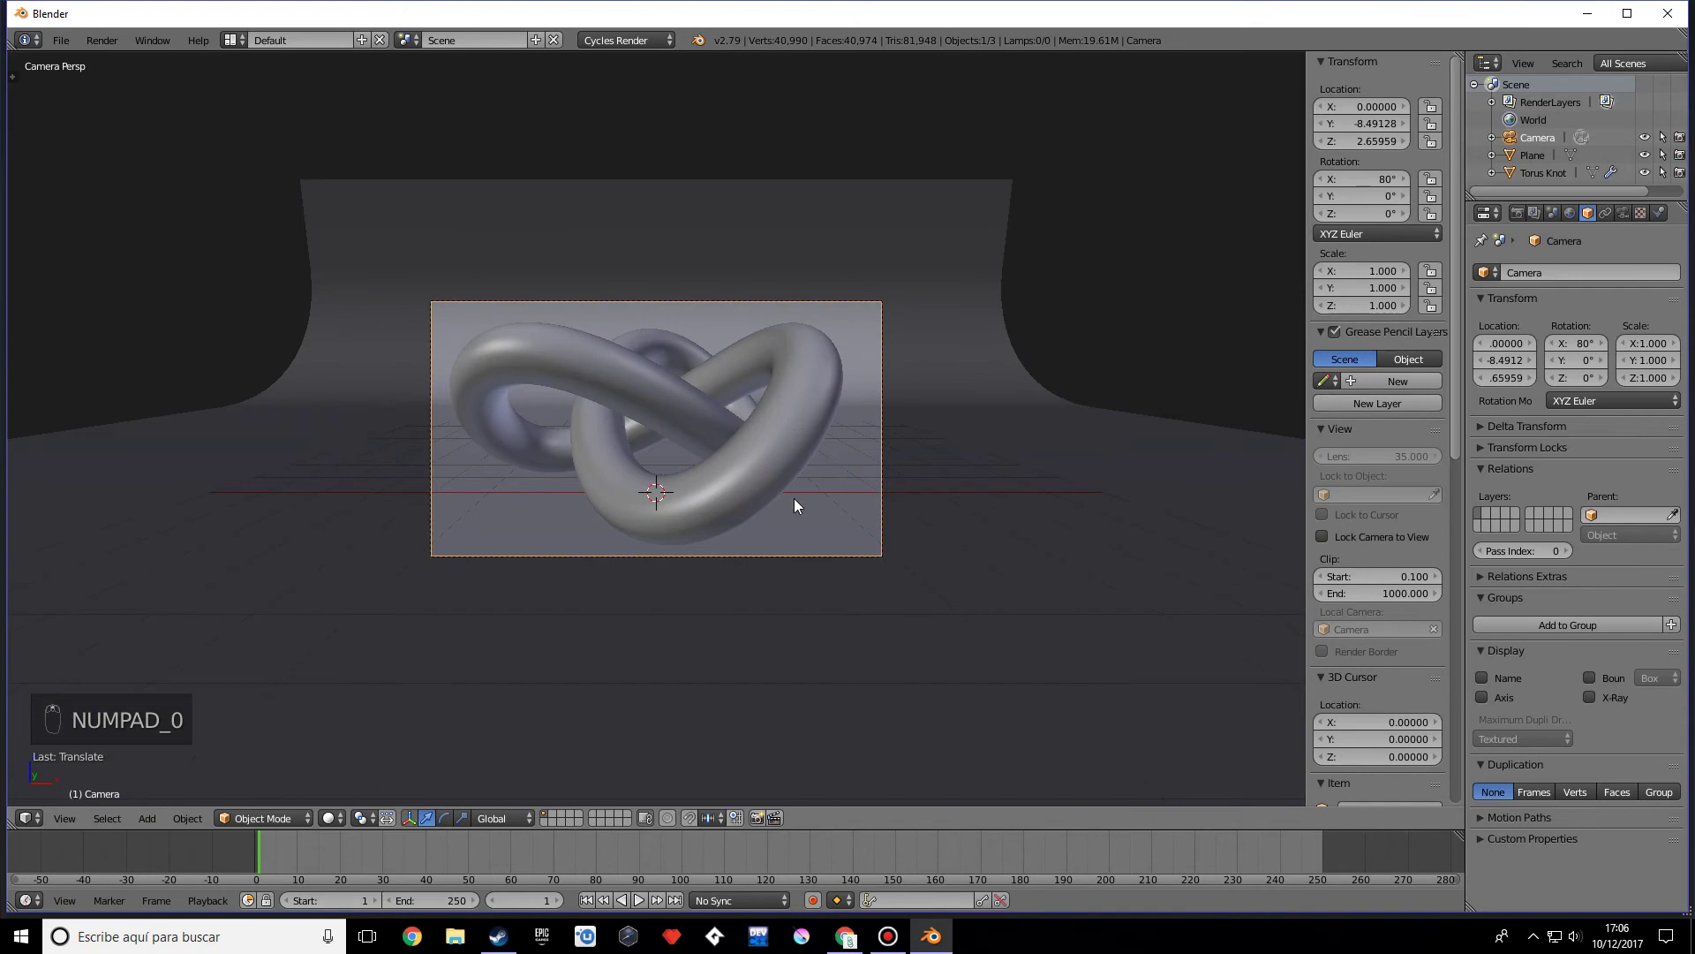
Step: Move the camera further away and higher, to about Y -10.07 and Z 3.25
scroll(793, 498, down, 1)
scroll(792, 498, down, 1)
middle_drag(781, 501, 670, 510)
drag(496, 463, 448, 469)
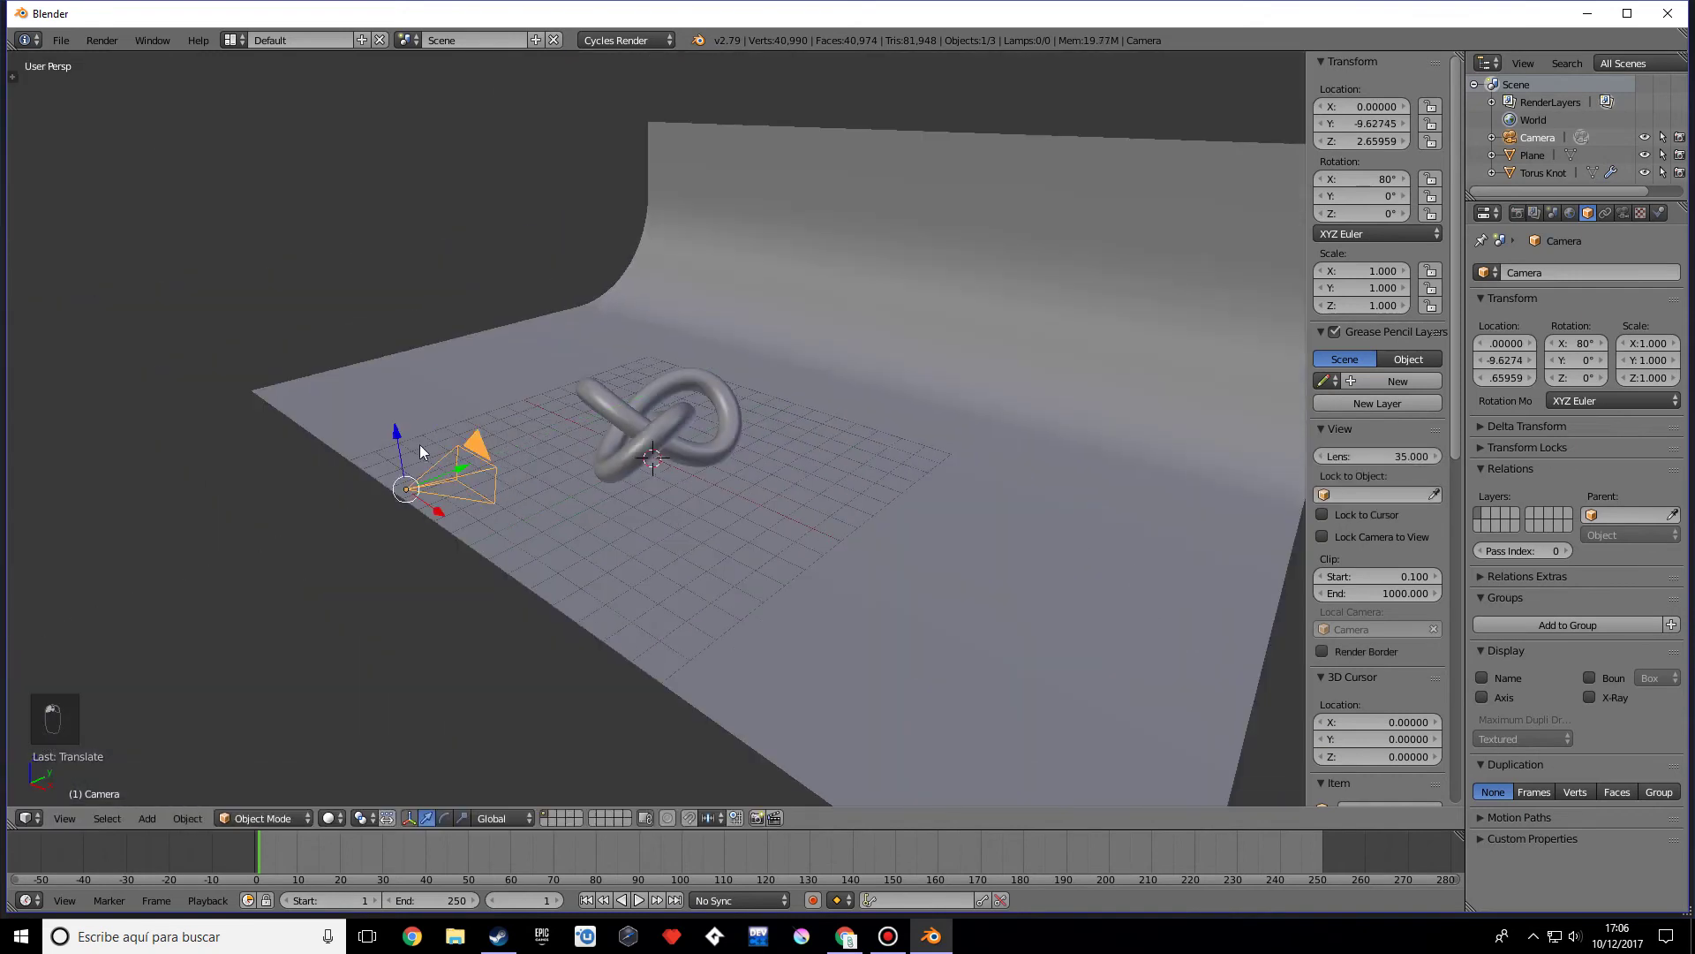
click(386, 432)
mouse_move(391, 419)
mouse_down()
mouse_move(444, 451)
mouse_move(378, 416)
mouse_up()
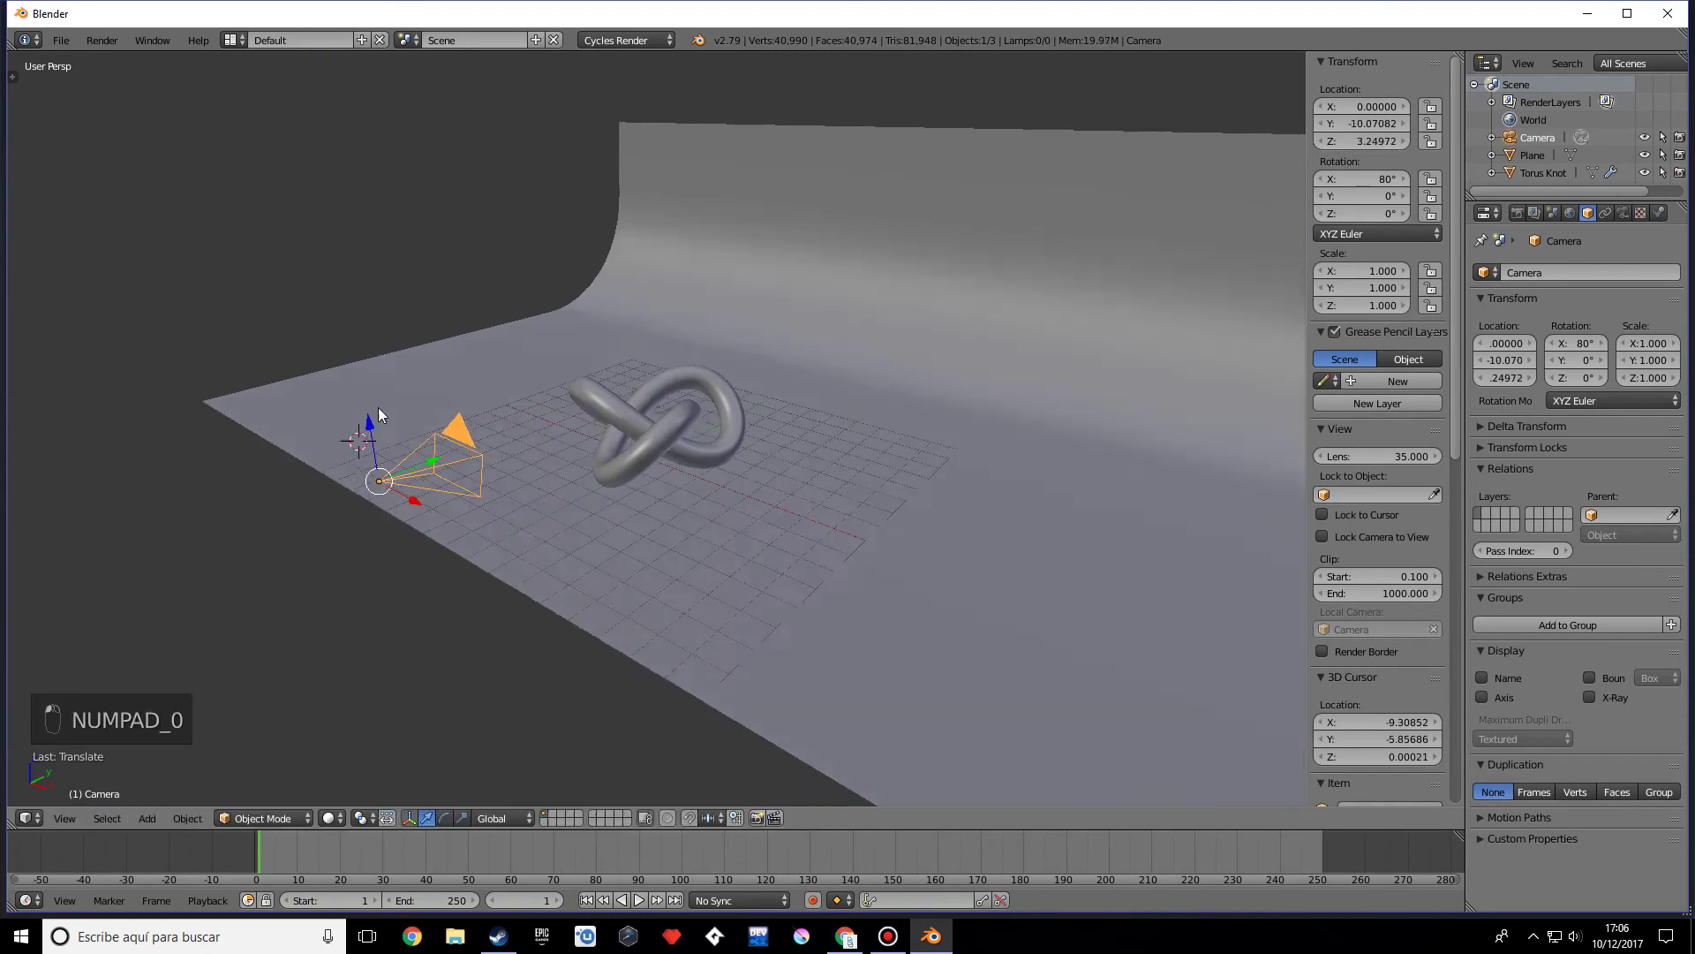
Step: Look through the camera and reduce its focal length to about 28.83 mm
key(KP_0)
scroll(515, 395, up, 4)
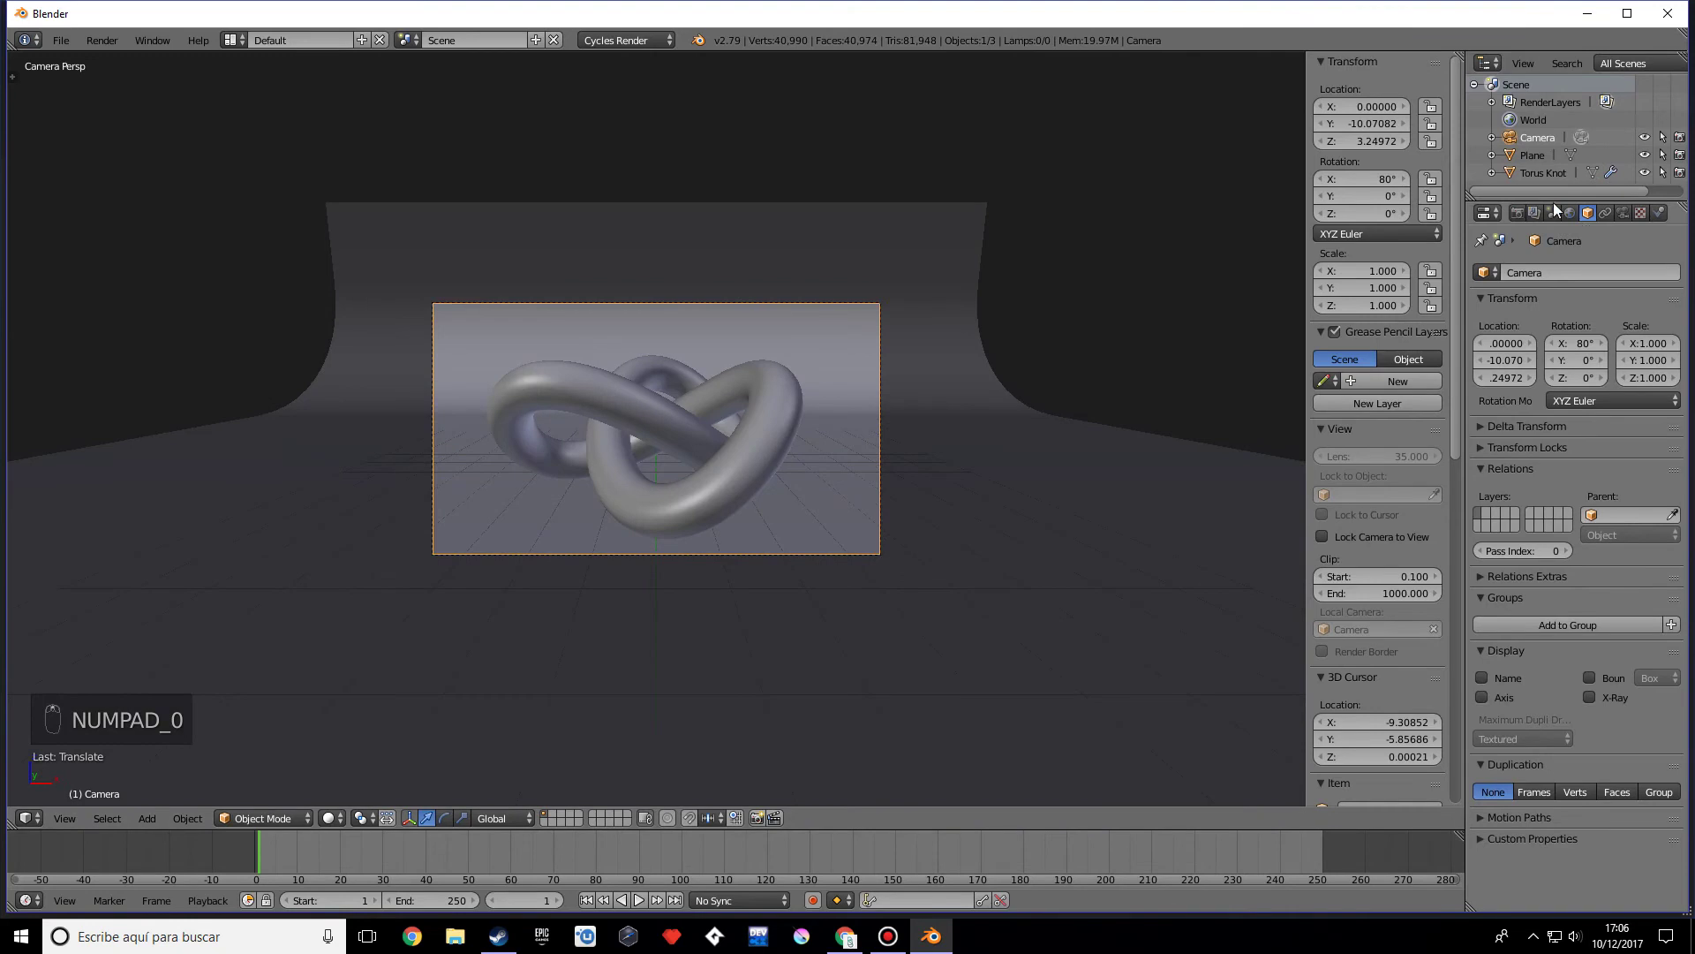
click(1623, 212)
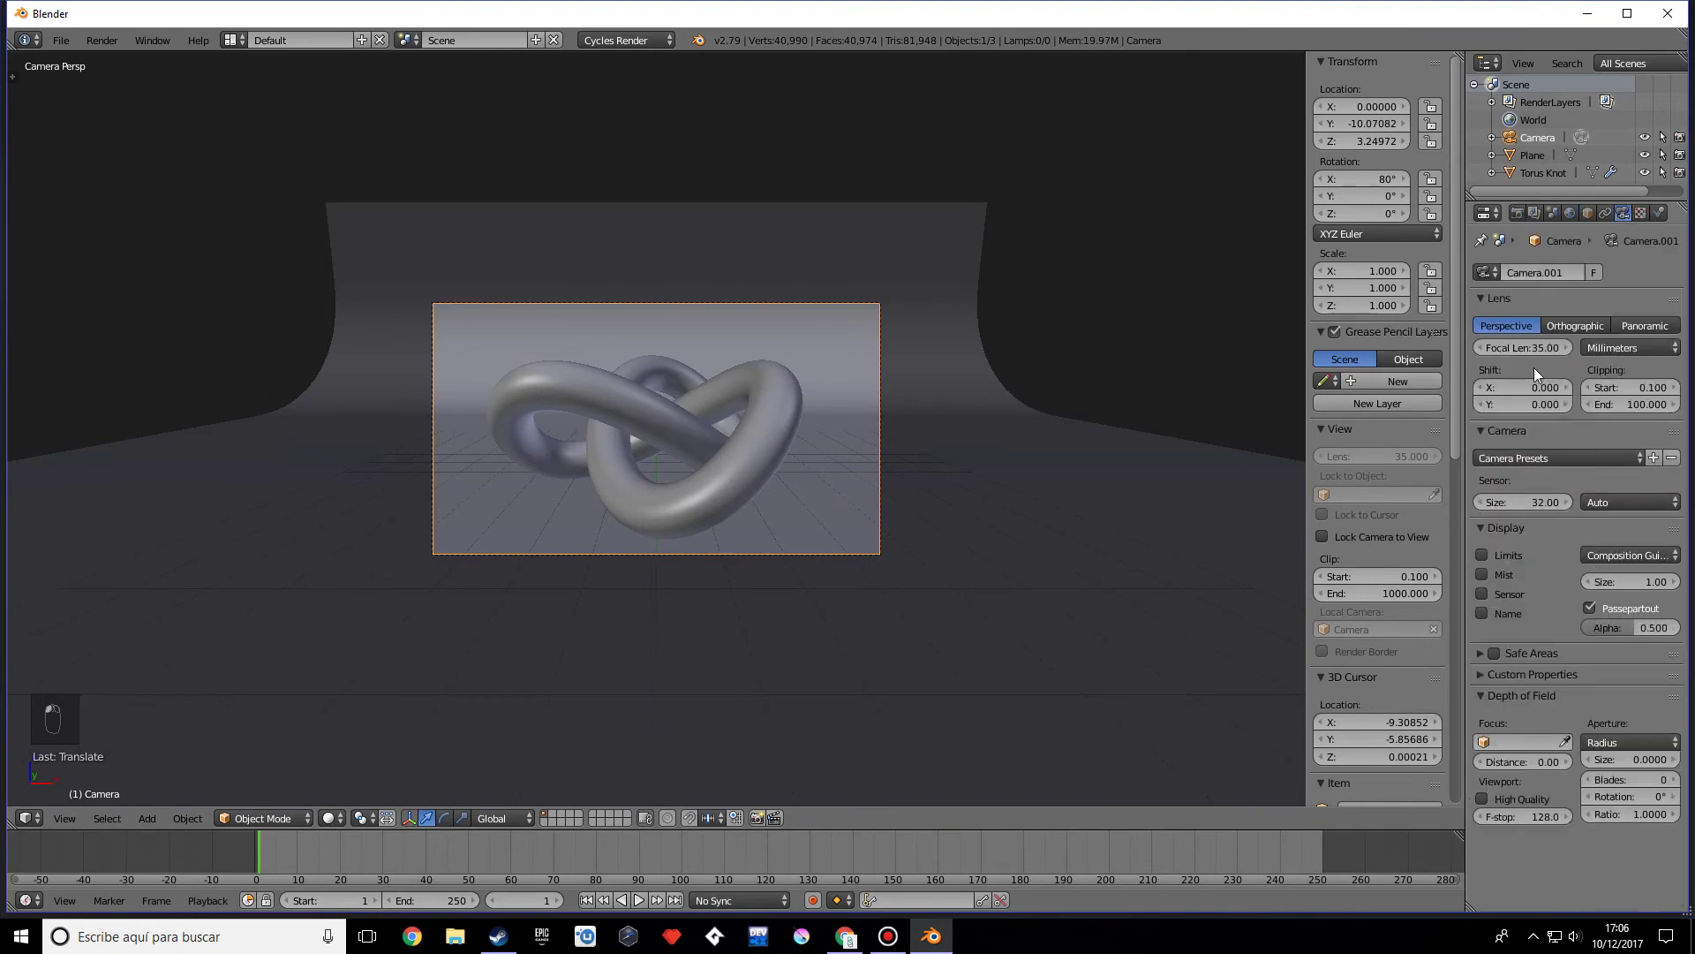
drag(1523, 347, 1478, 347)
Step: Reset the 3D cursor to the scene origin and add an Area lamp there
middle_drag(821, 415, 751, 416)
scroll(772, 437, down, 4)
scroll(779, 433, down, 2)
key(shift+c)
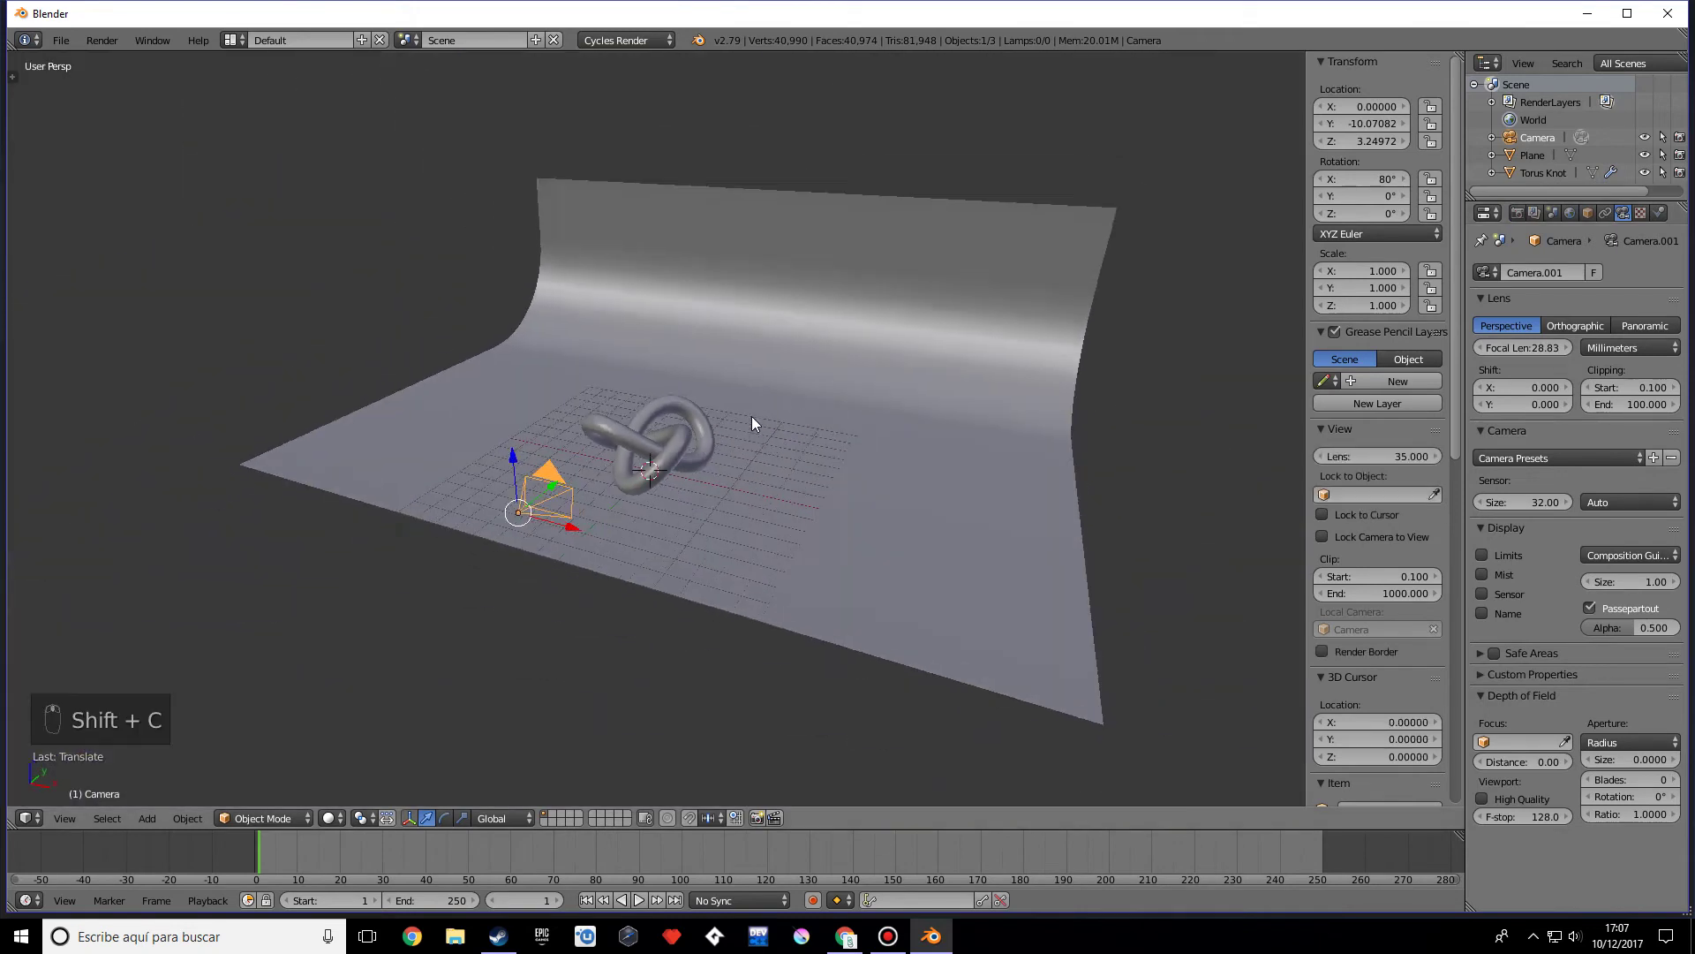
scroll(756, 554, up, 5)
key(shift+a)
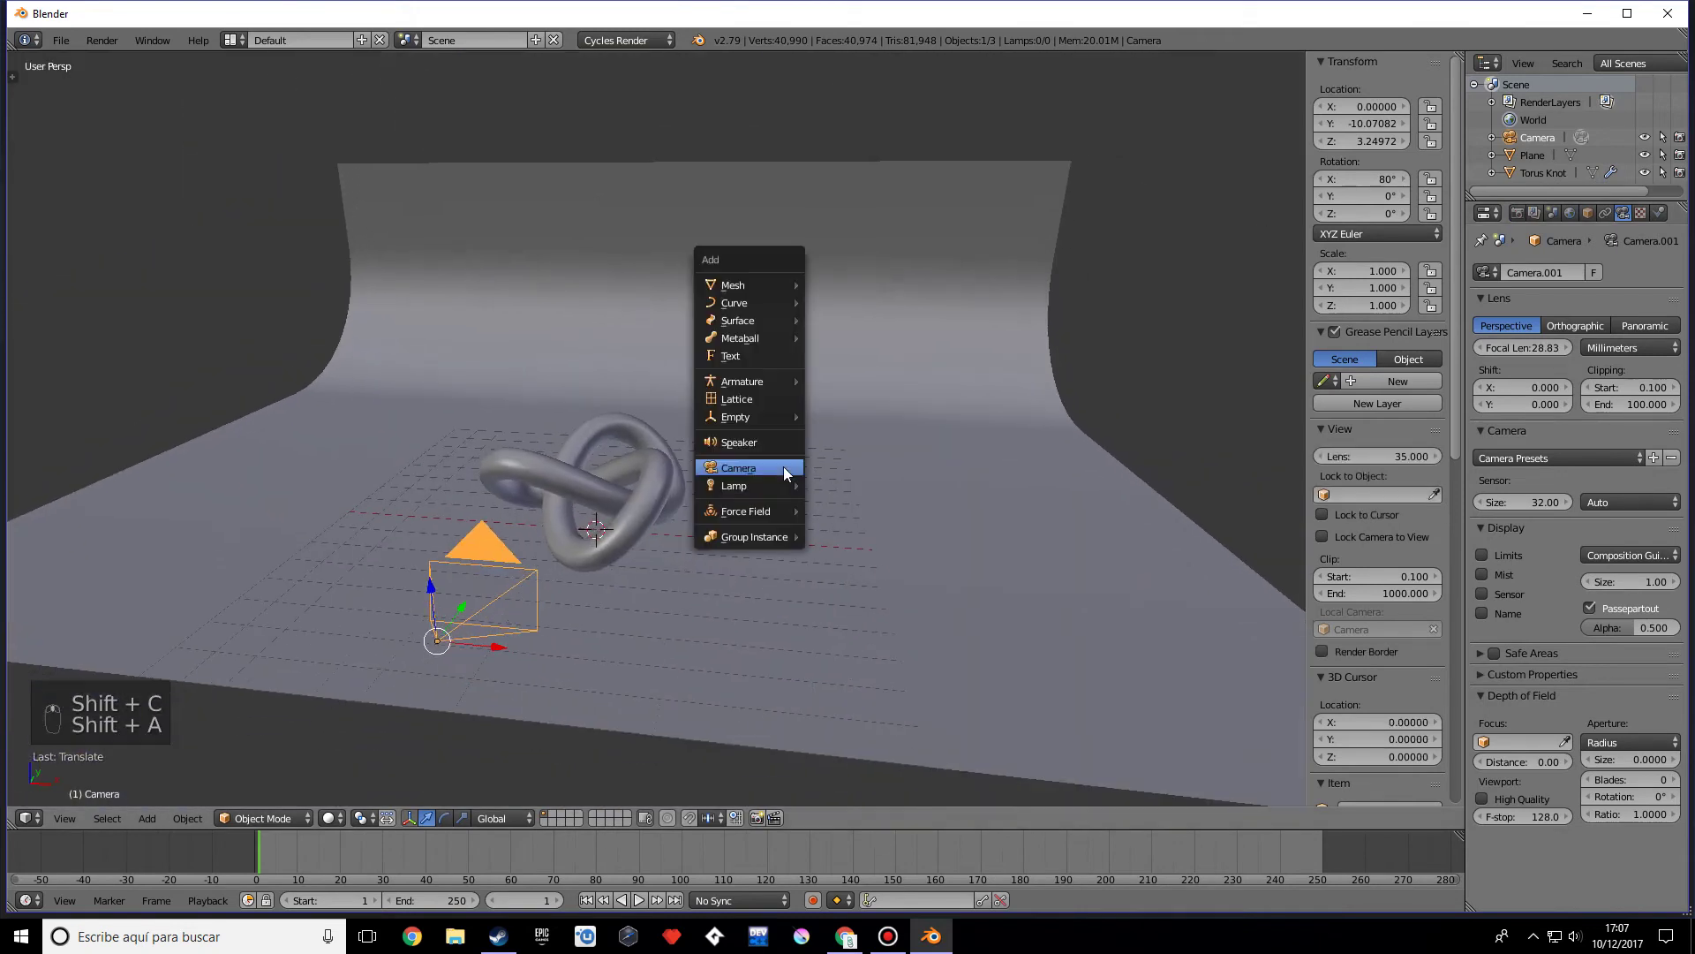
mouse_move(779, 484)
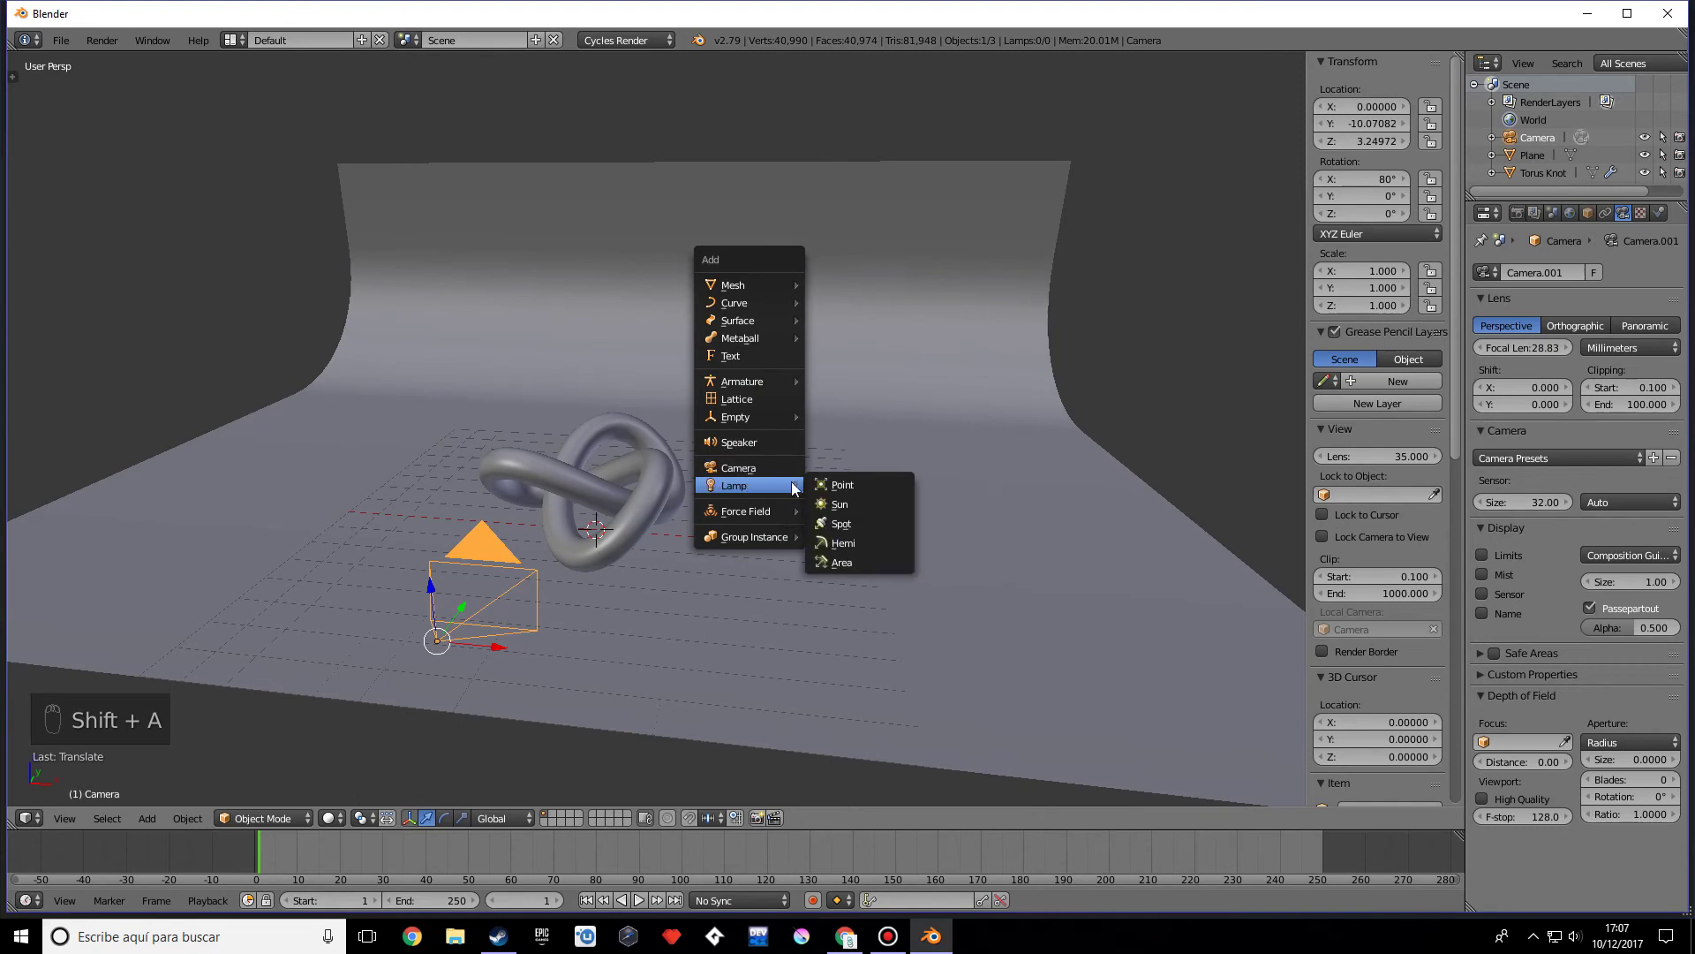
click(856, 562)
Step: Raise the area lamp above the torus knot to about Z 5.74 and set its size to 19
middle_drag(800, 554, 772, 519)
drag(623, 479, 613, 267)
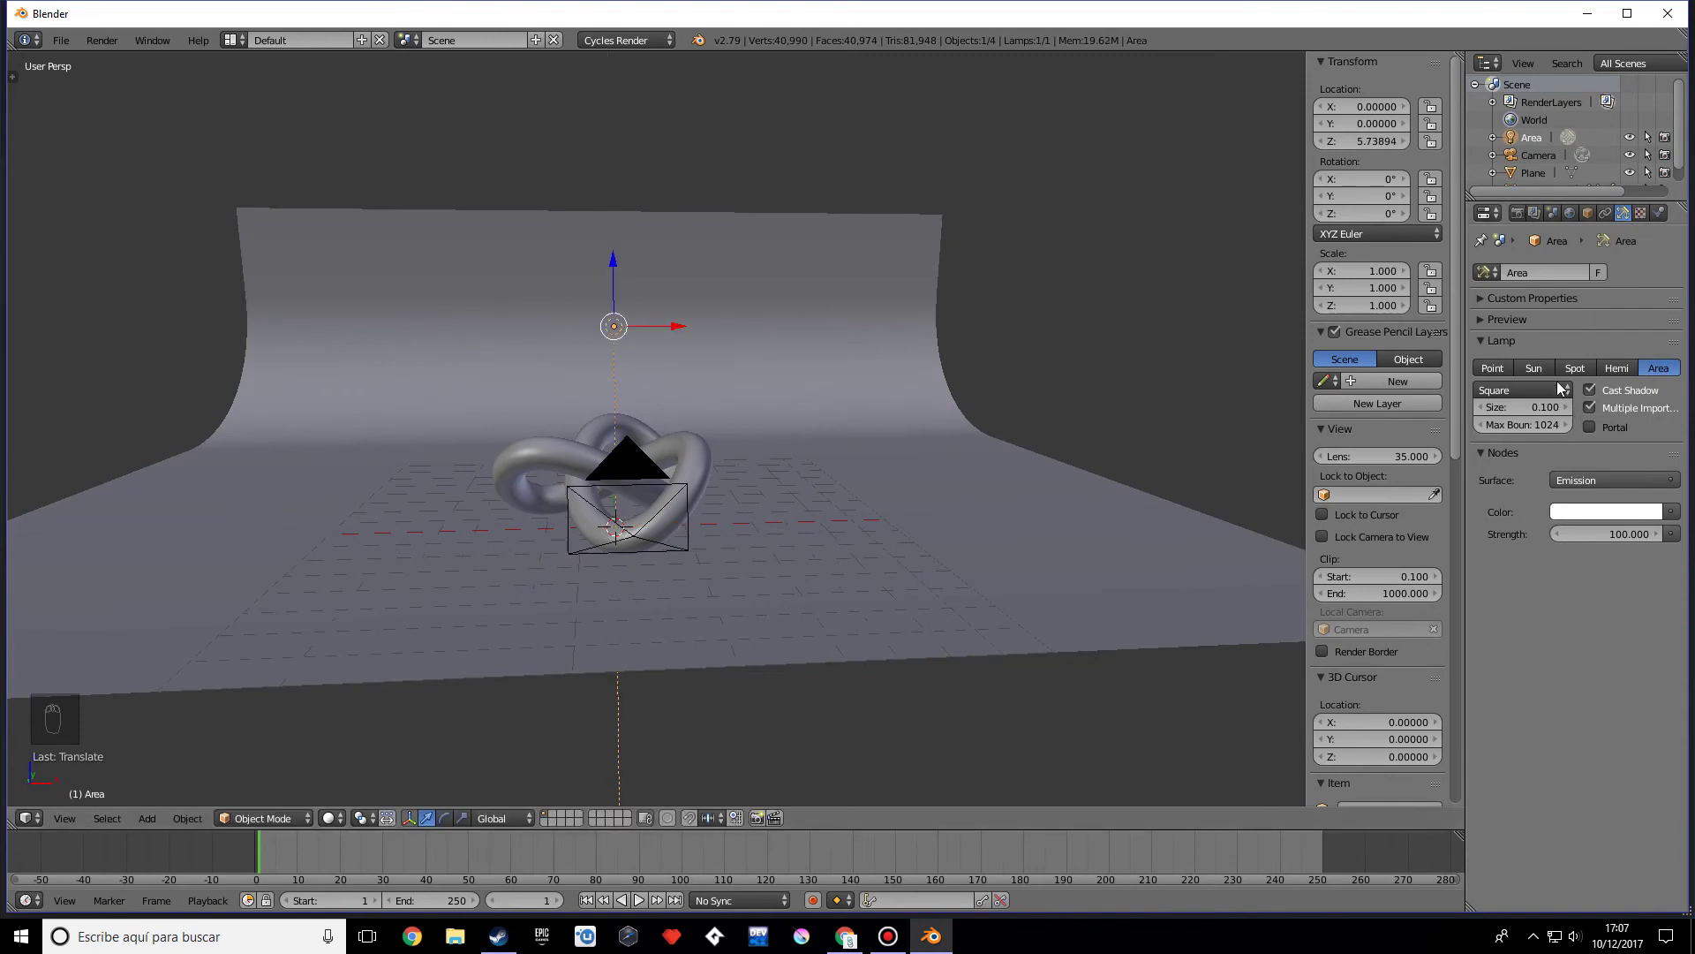
click(1535, 406)
text(19)
key(Return)
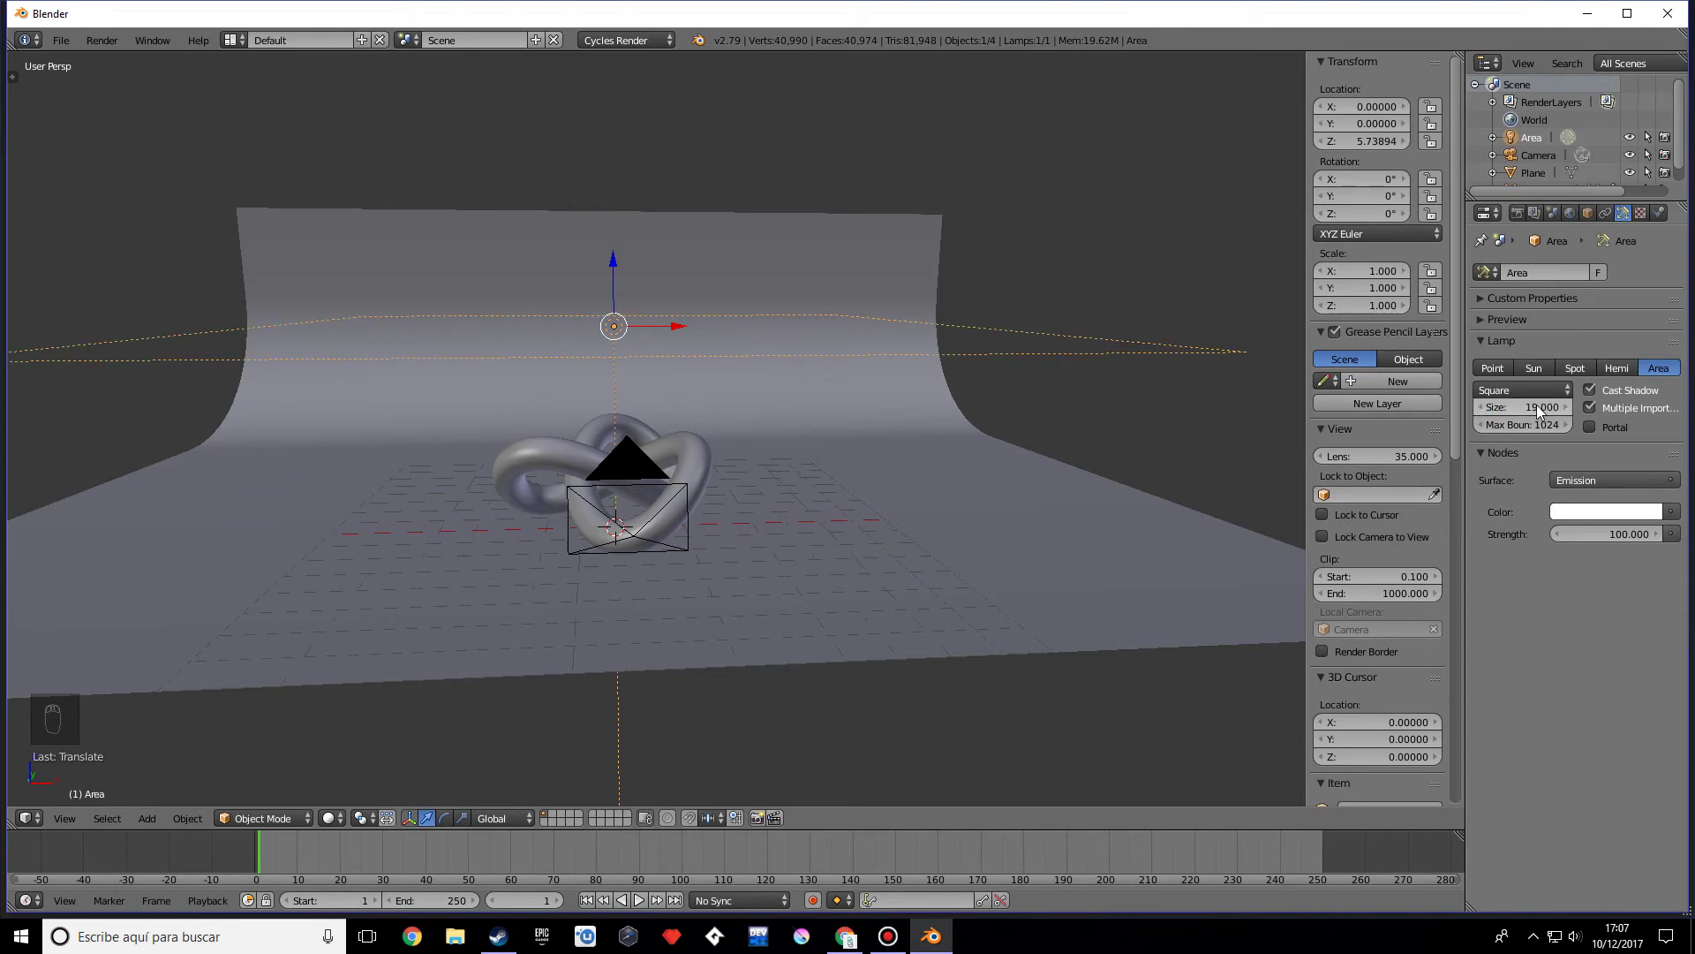
Step: Set the area lamp's strength to 900 and its color to light blue-violet, about R 0.492, G 0.512, B 1.000
click(1623, 532)
key(BackSpace)
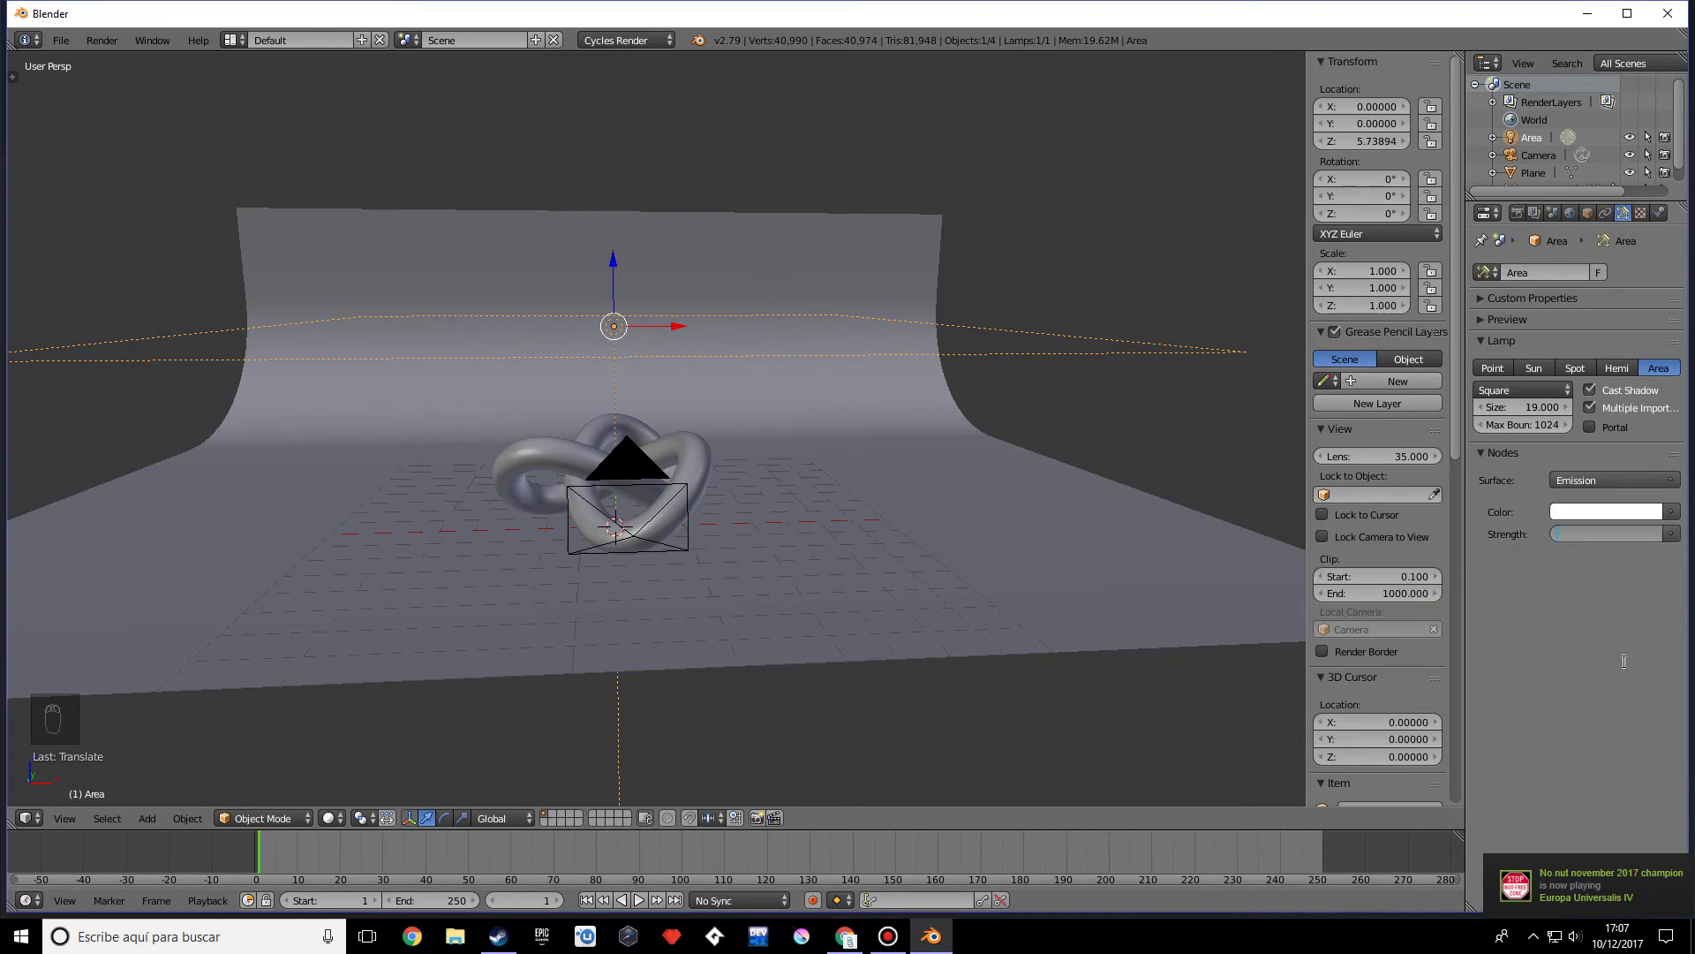
key(Escape)
click(1584, 539)
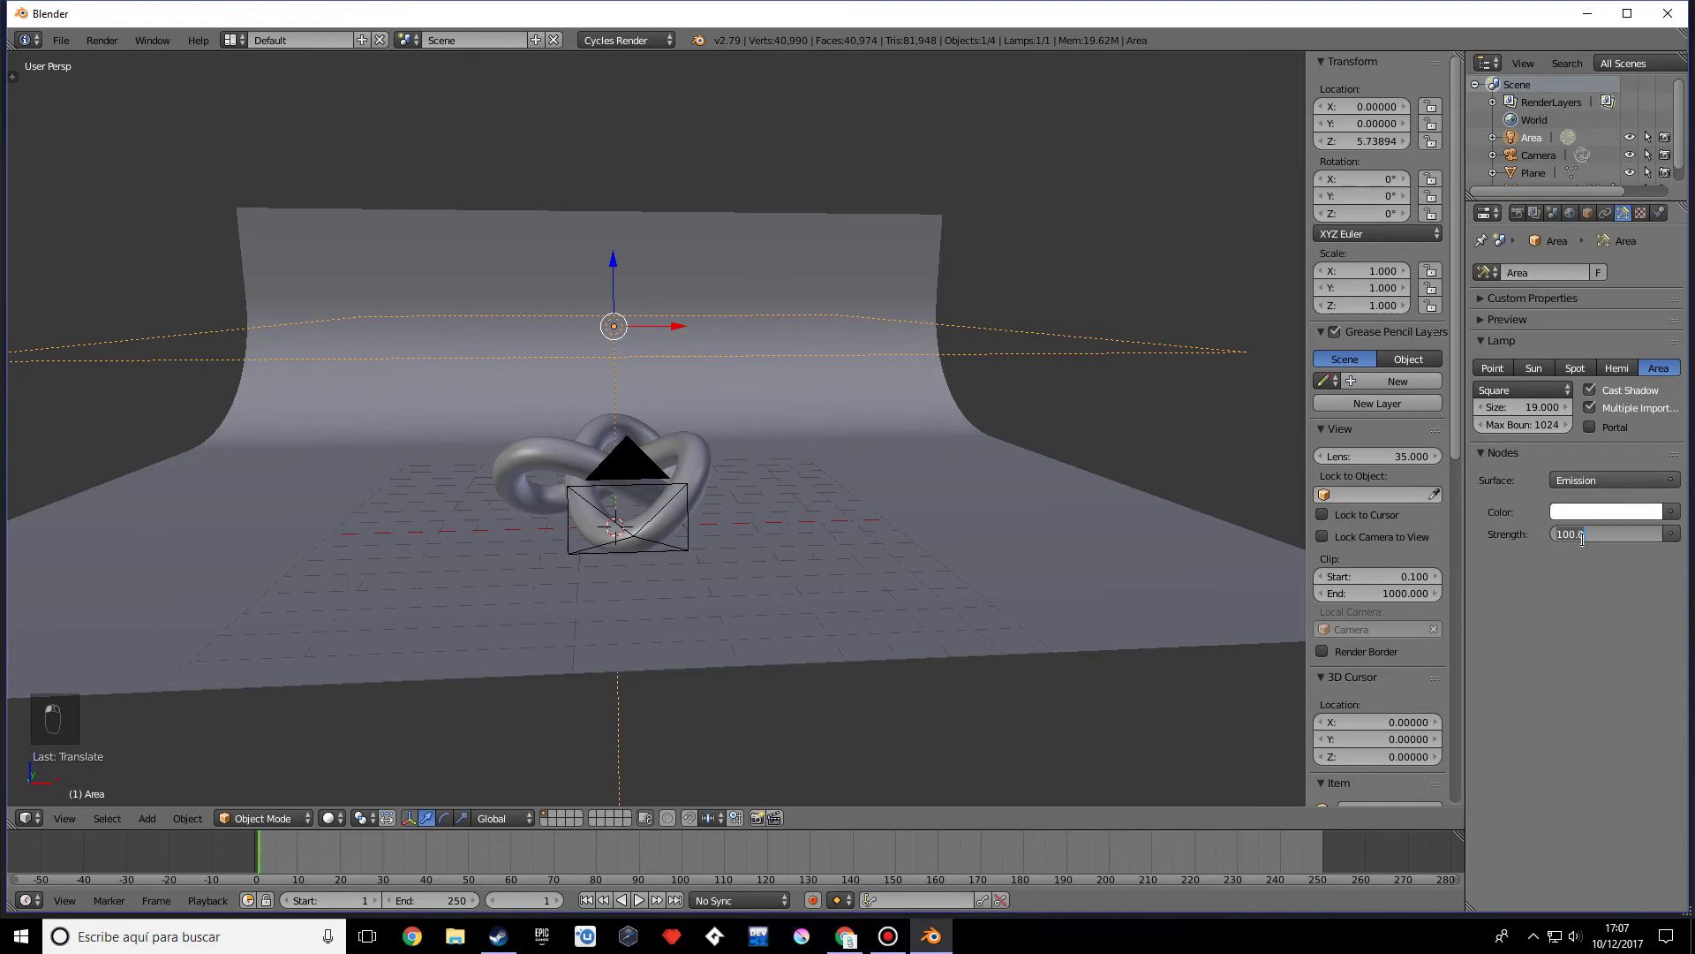
text(900)
key(Return)
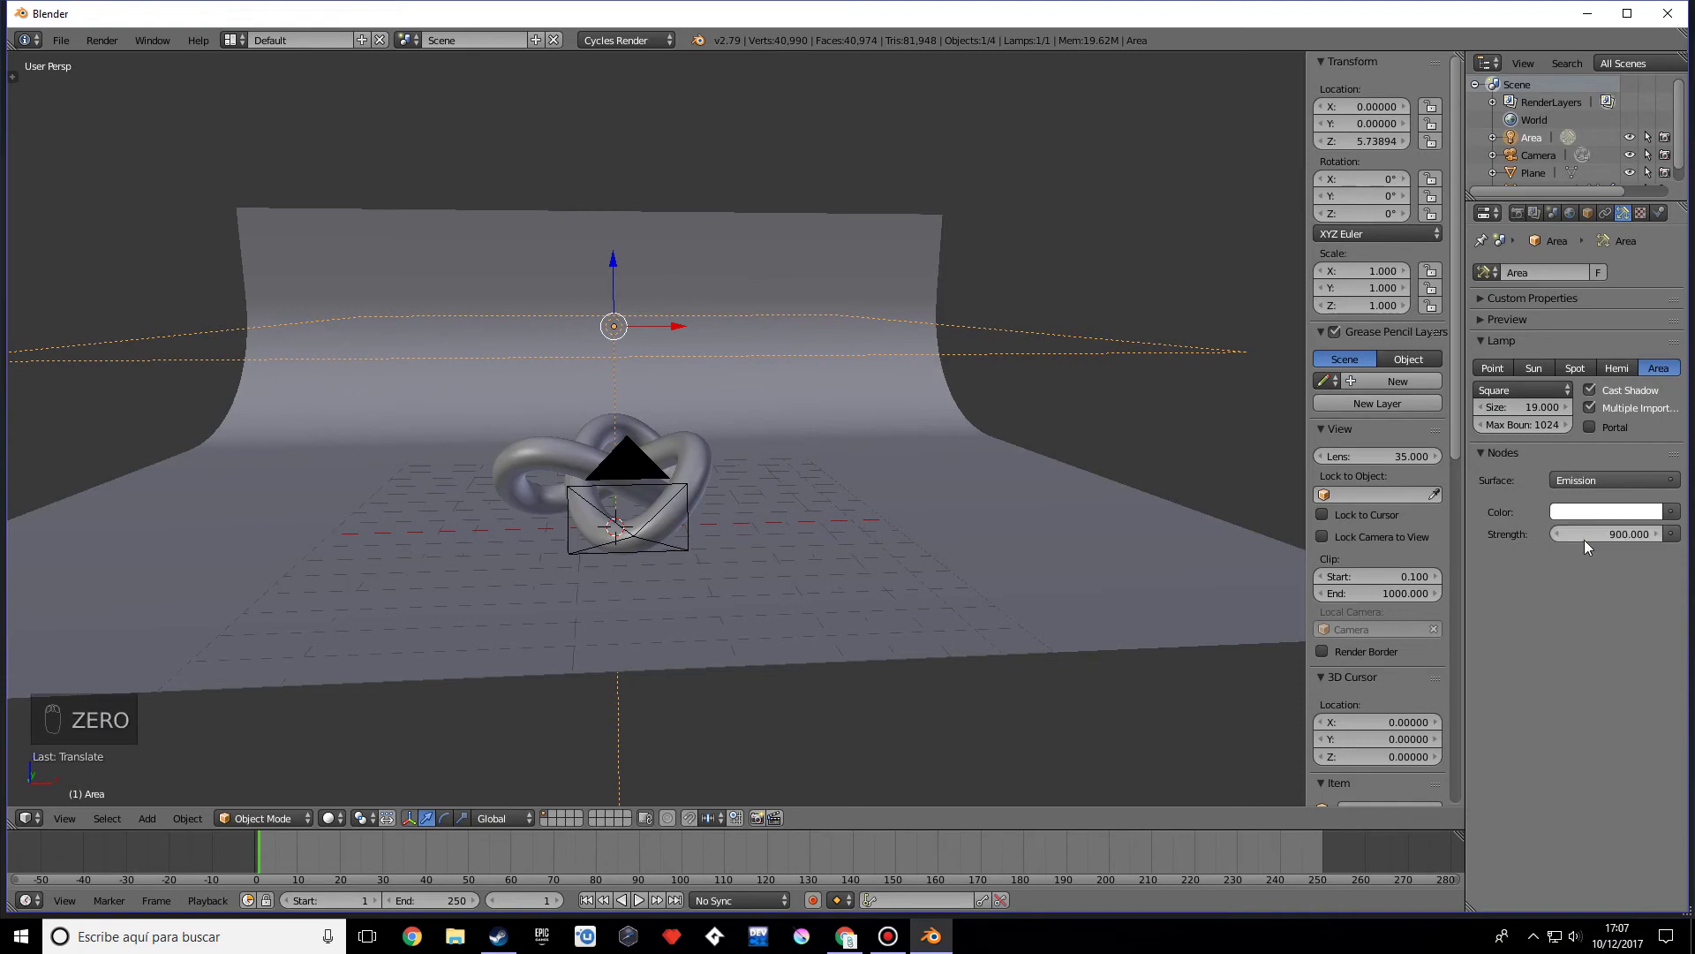
click(1587, 515)
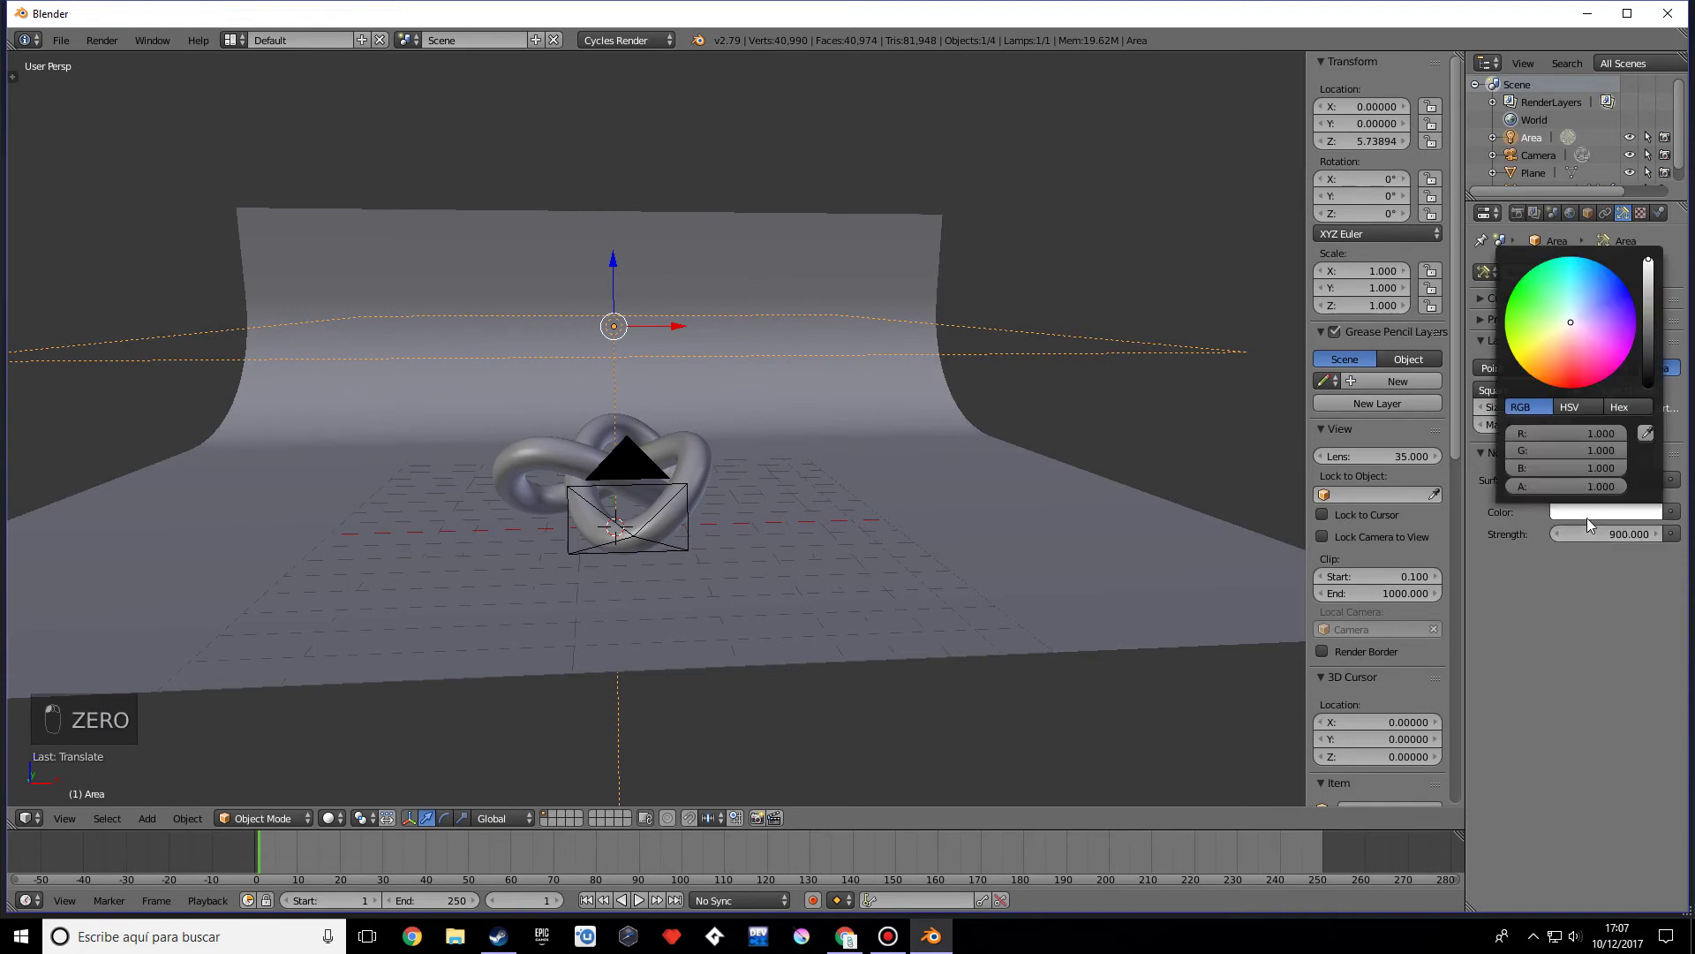
drag(1569, 325, 1585, 311)
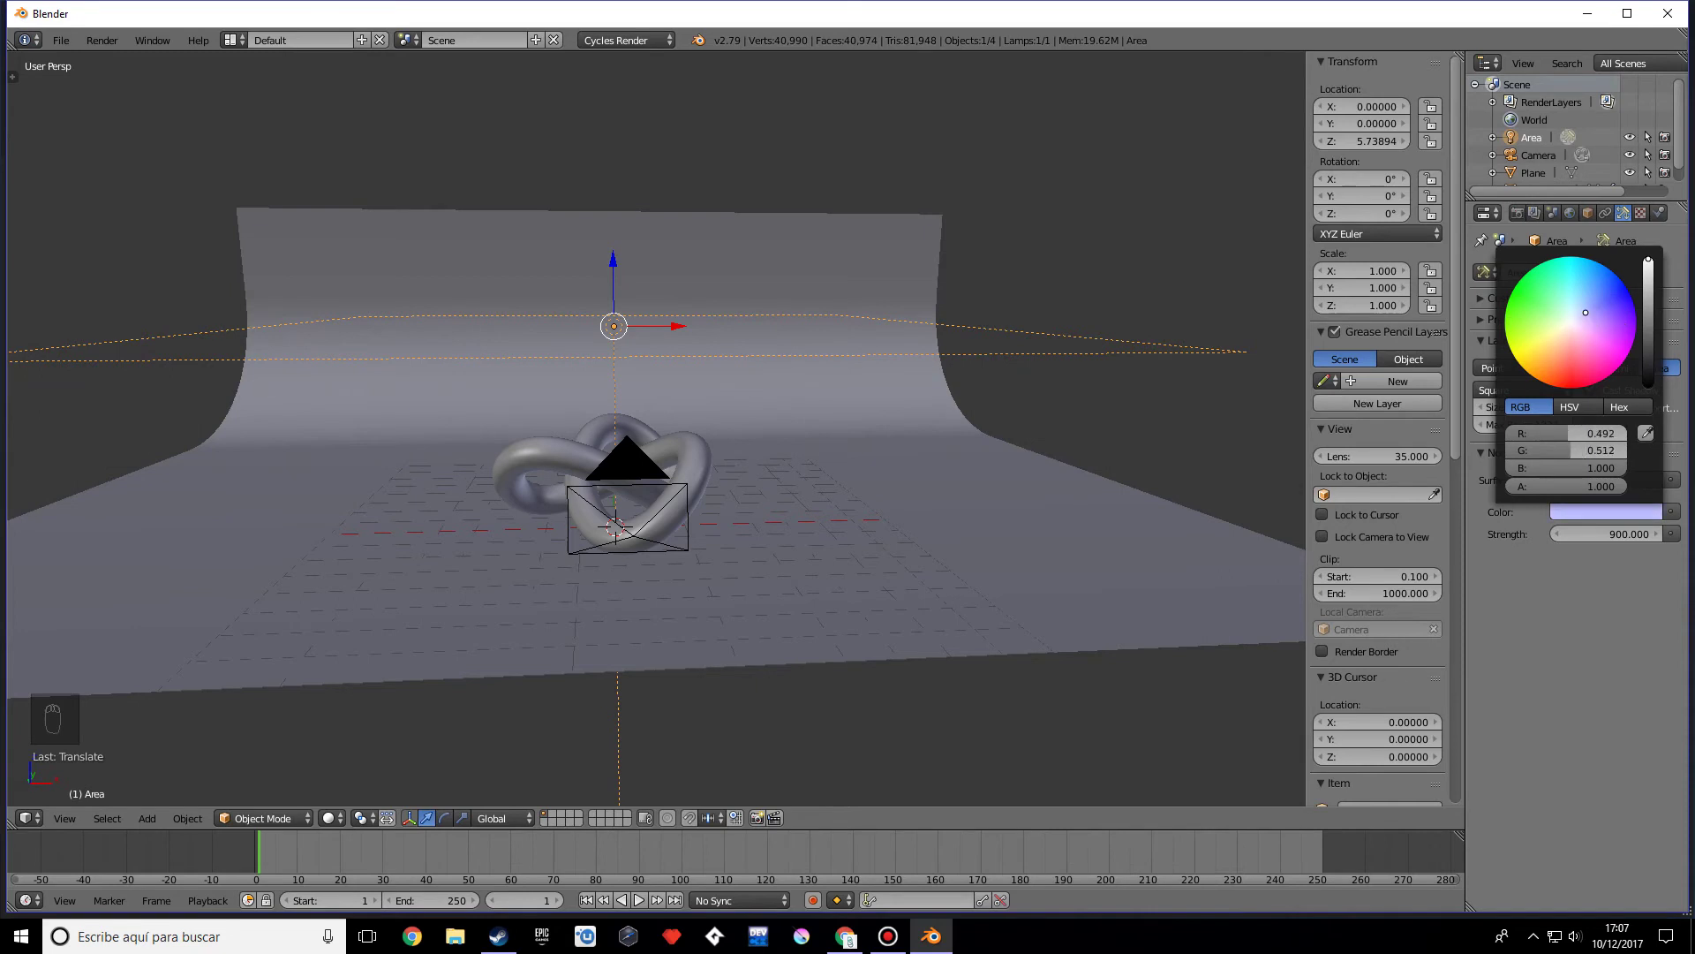
Step: Move the area lamp sideways to about X 7.10, tilt it to about 67.2° around Y, and lower it to about Z 4.44
scroll(981, 521, down, 6)
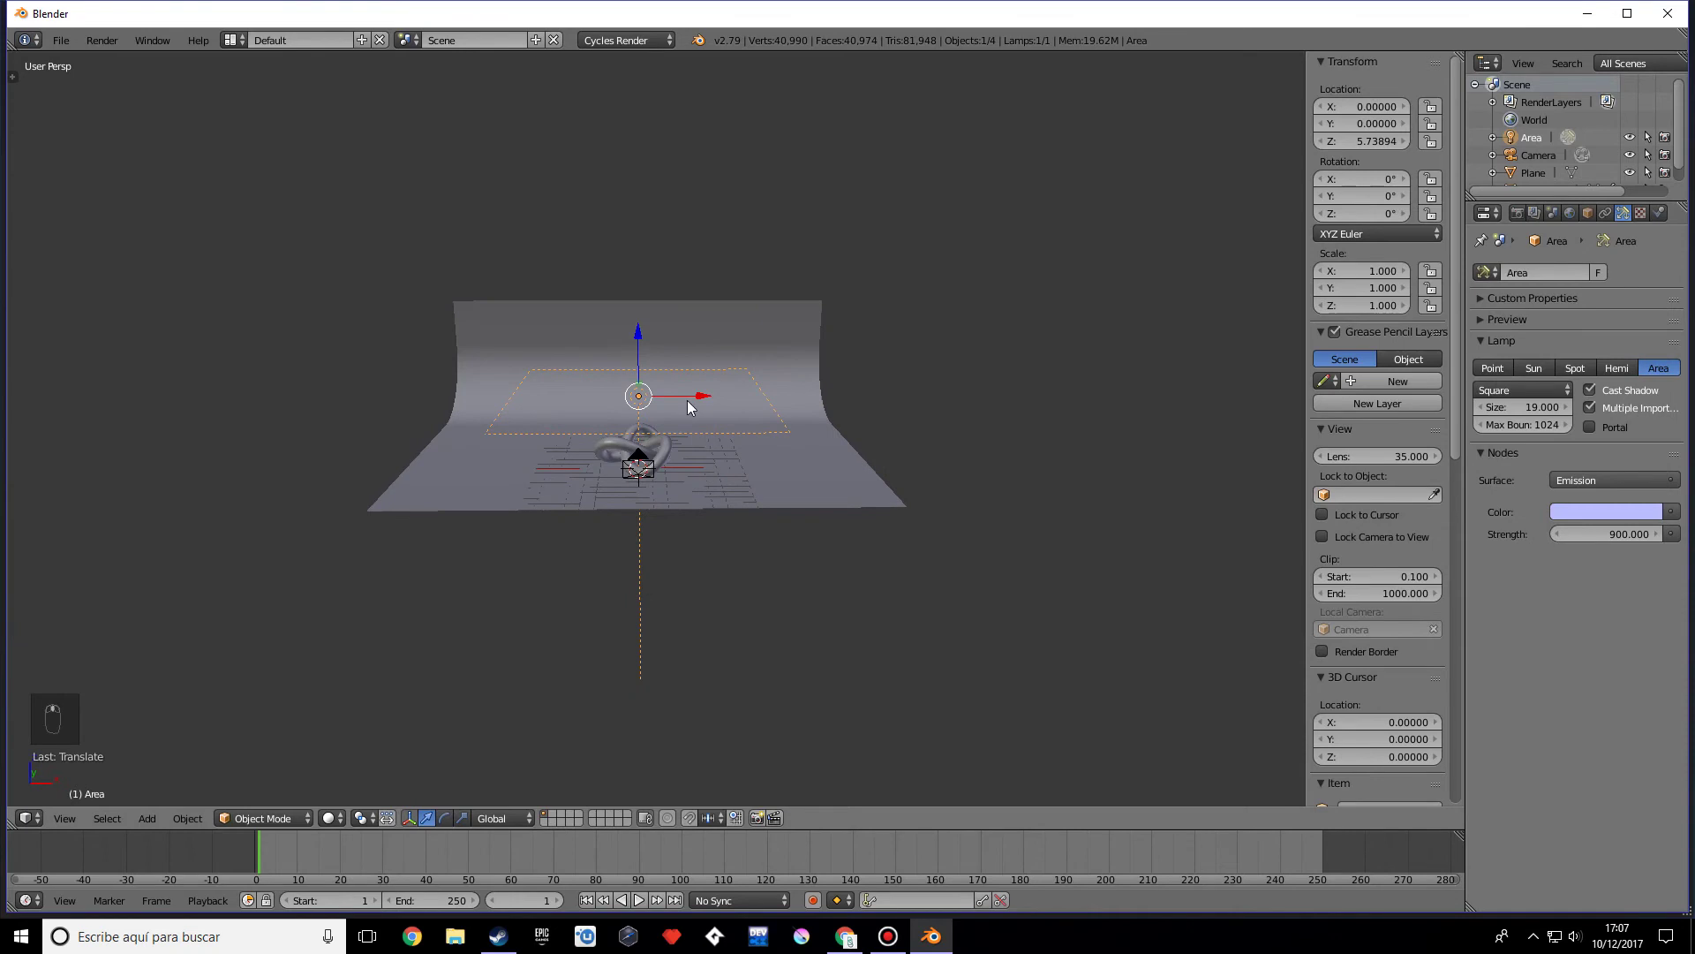
drag(693, 403, 795, 397)
key(r)
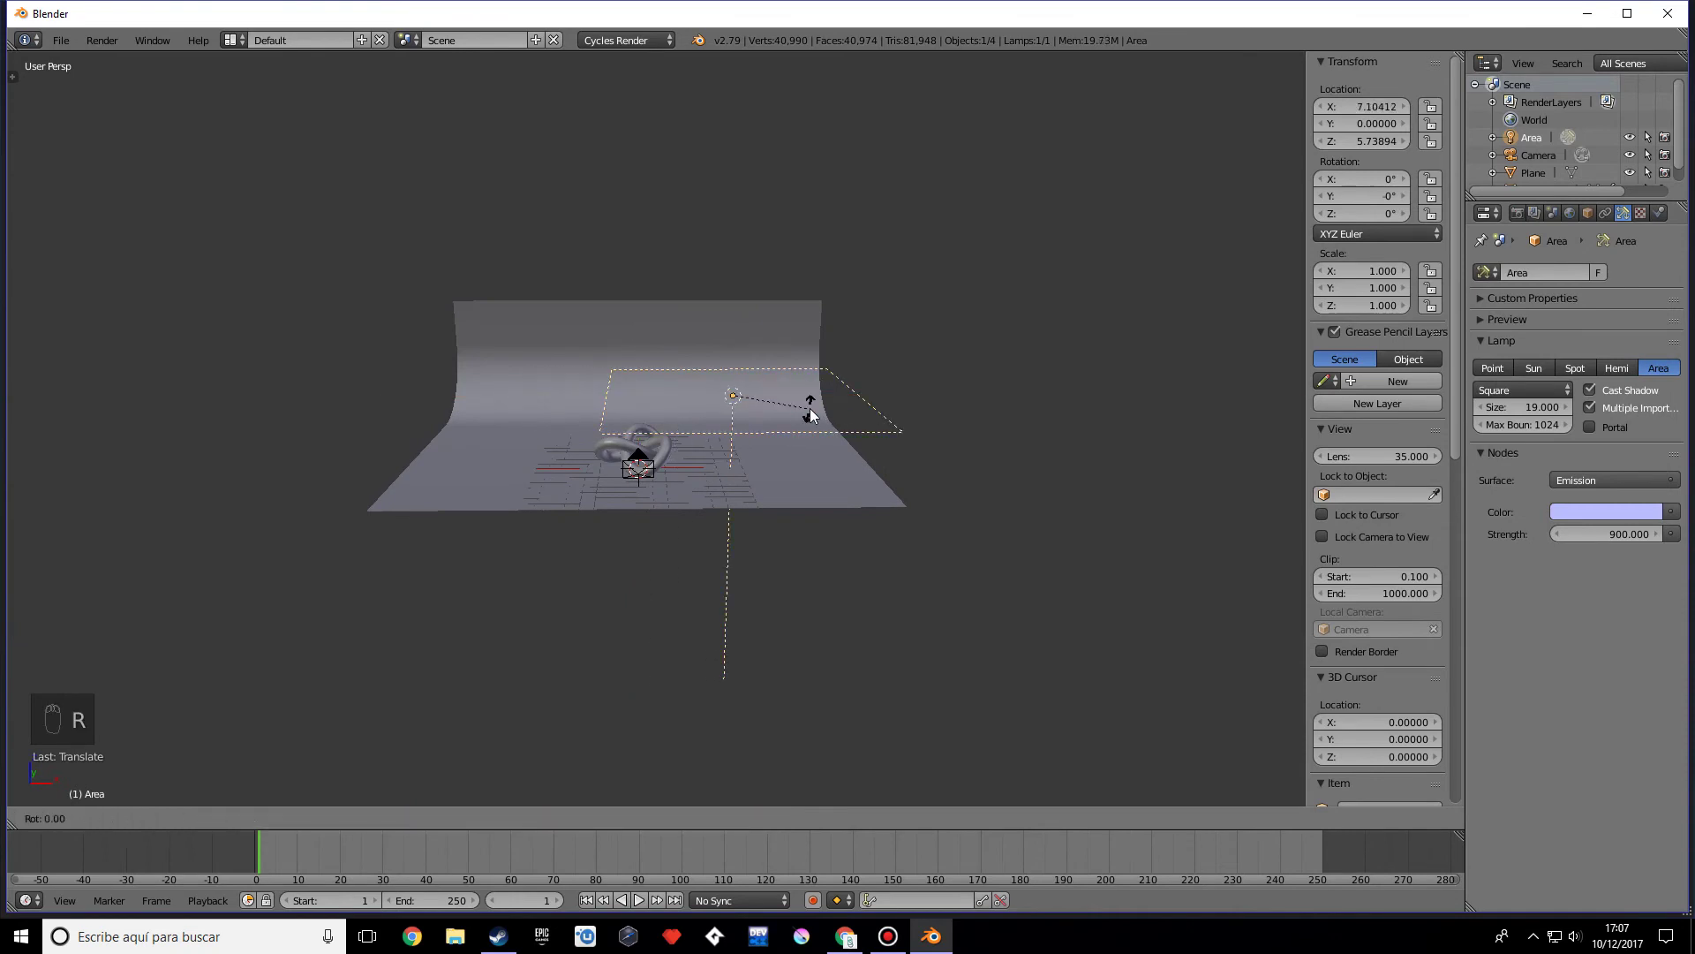
click(748, 463)
drag(742, 334, 747, 353)
middle_drag(805, 477, 830, 455)
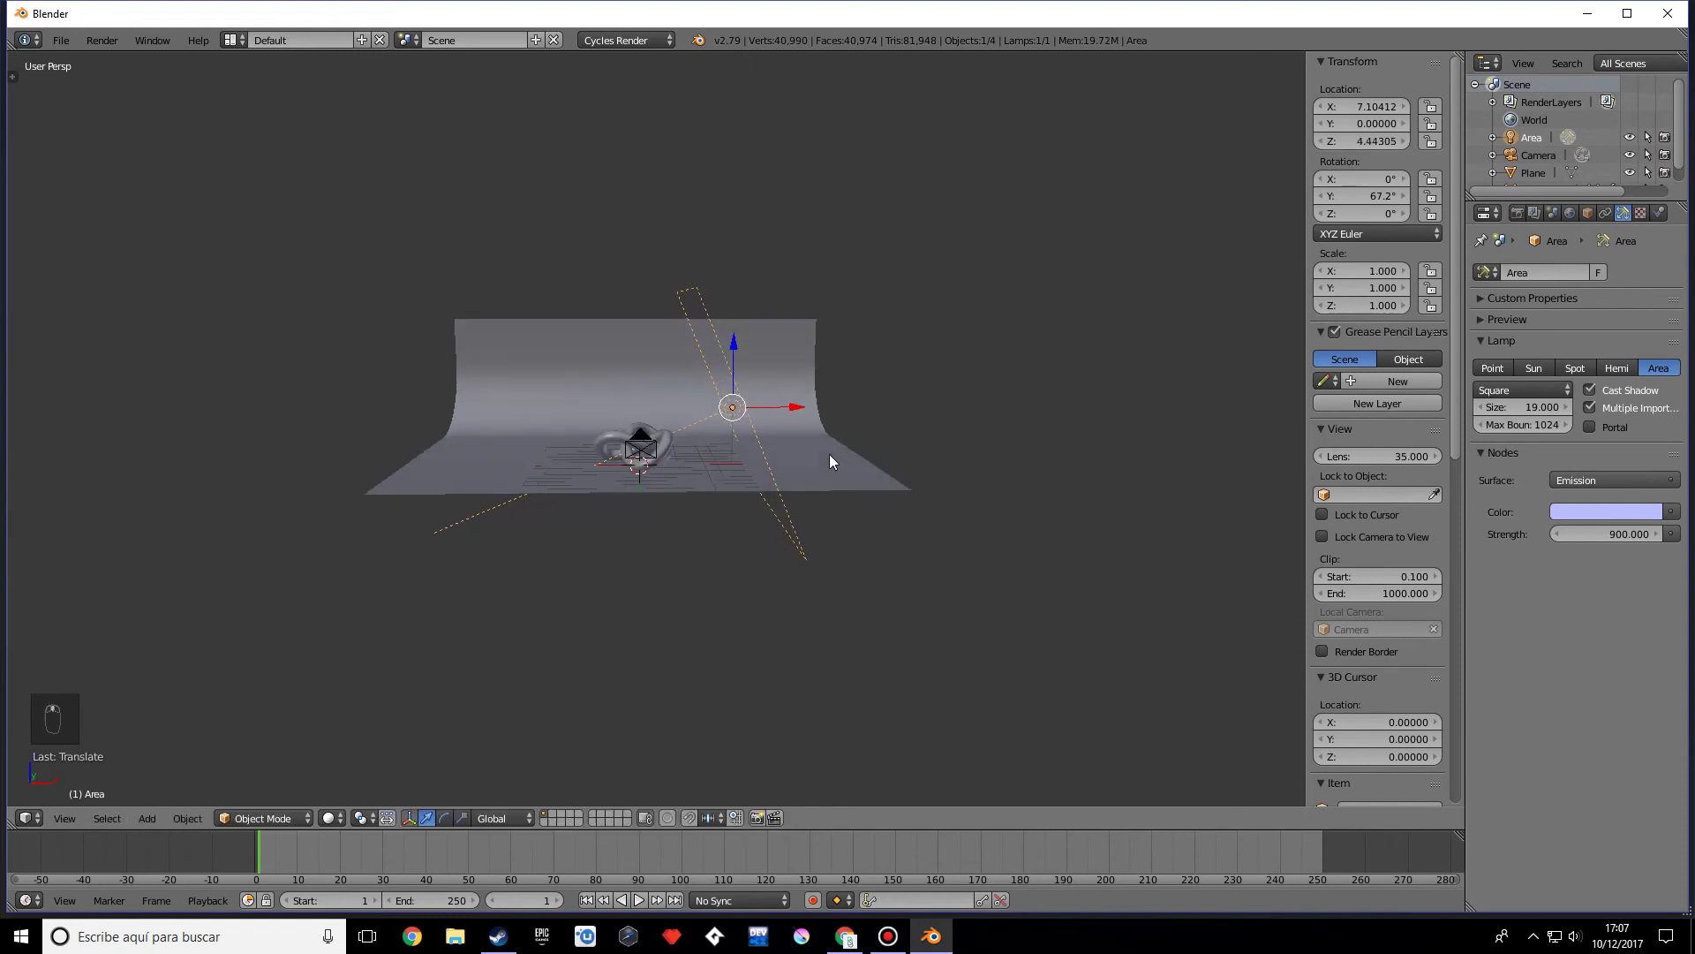
Step: Duplicate the area lamp along X to about X -6.43 and rotate the copy around Y to about -66.4°
key(shift+d)
key(x)
right_click(650, 489)
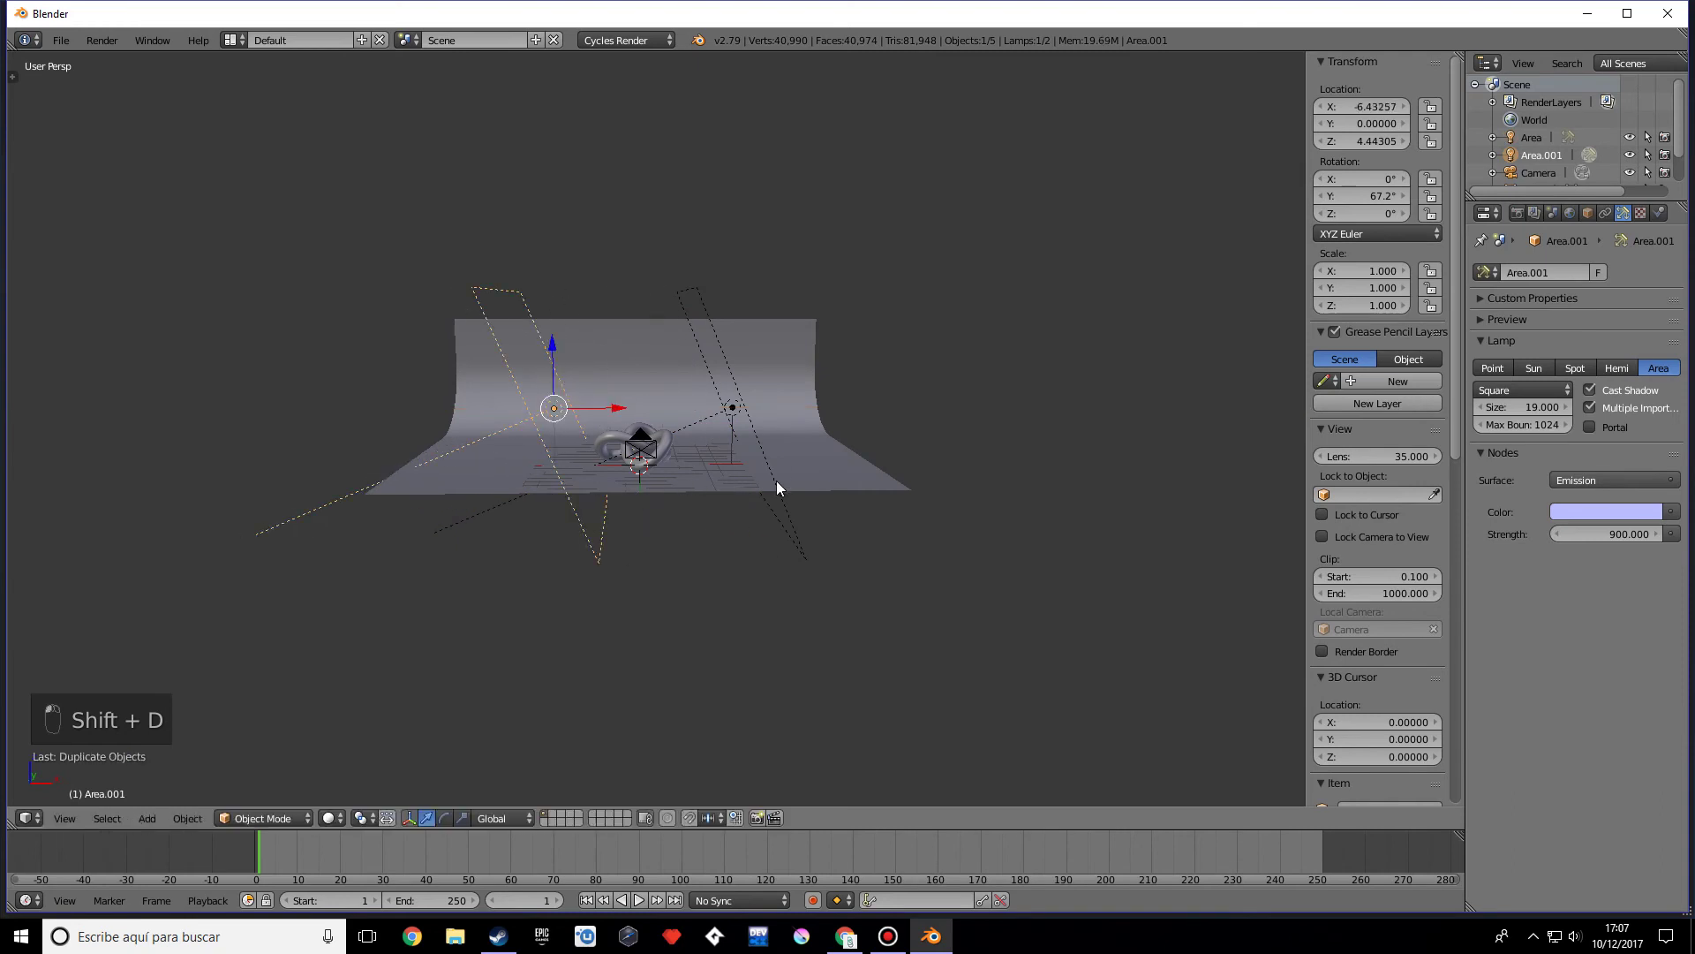
key(r)
key(y)
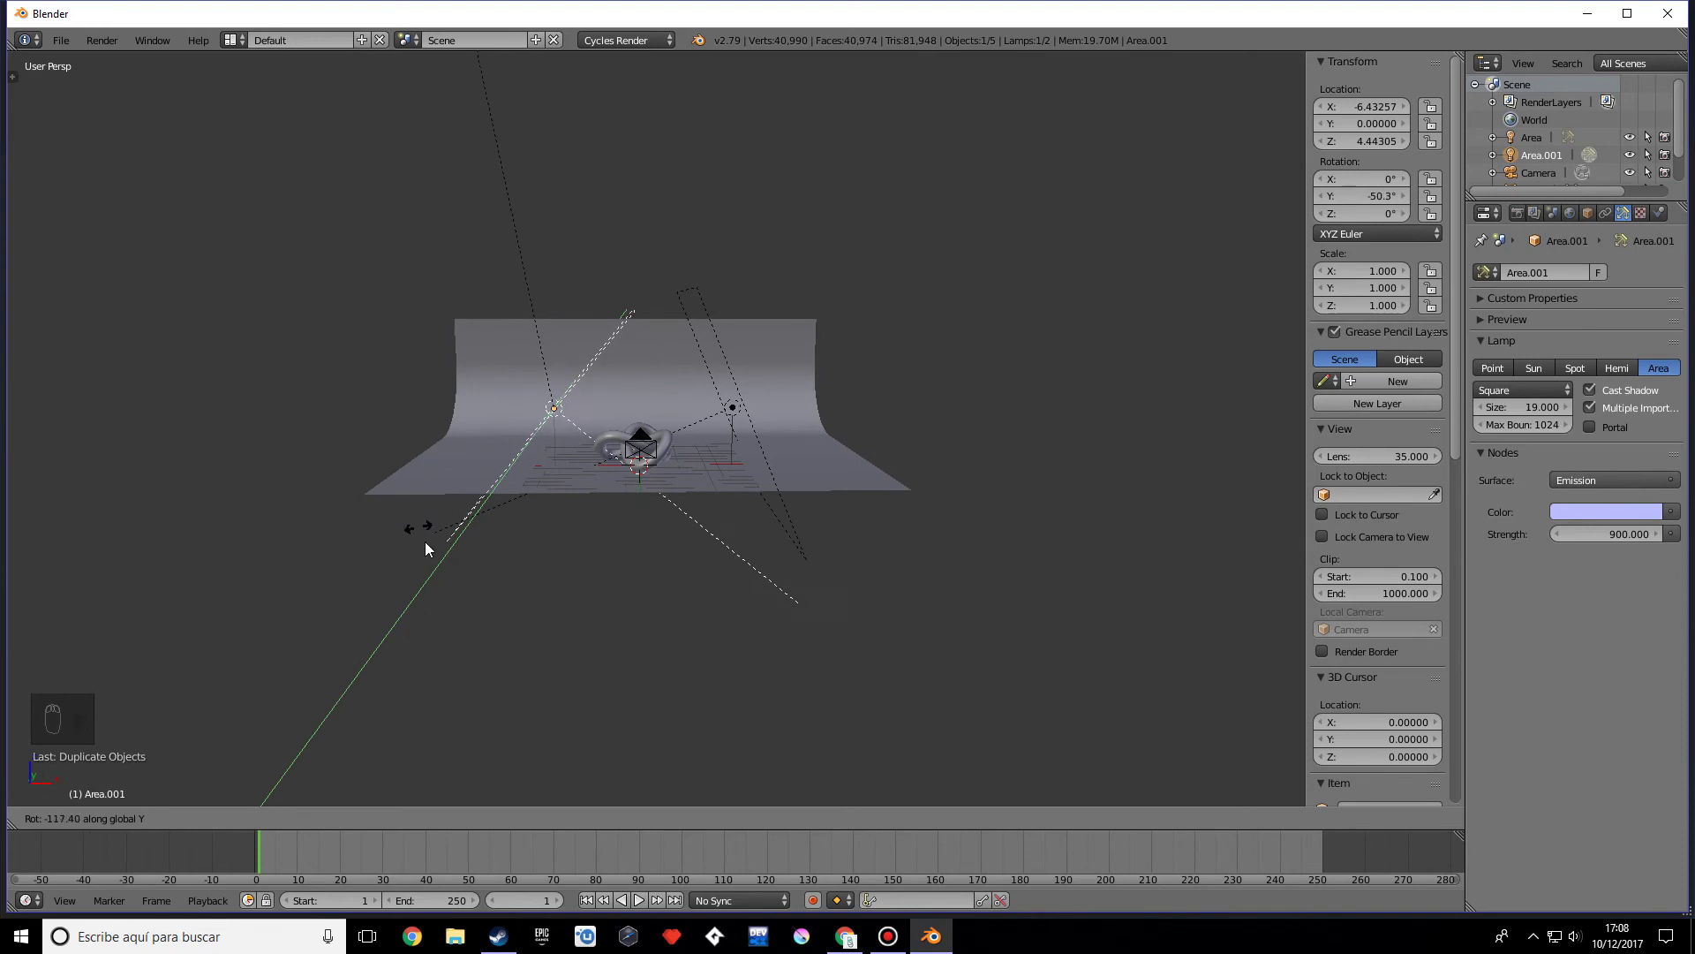
click(485, 268)
Step: Shift the duplicated lamp along X to about -9.80 and set its color to a pale warm cream
key(g)
key(x)
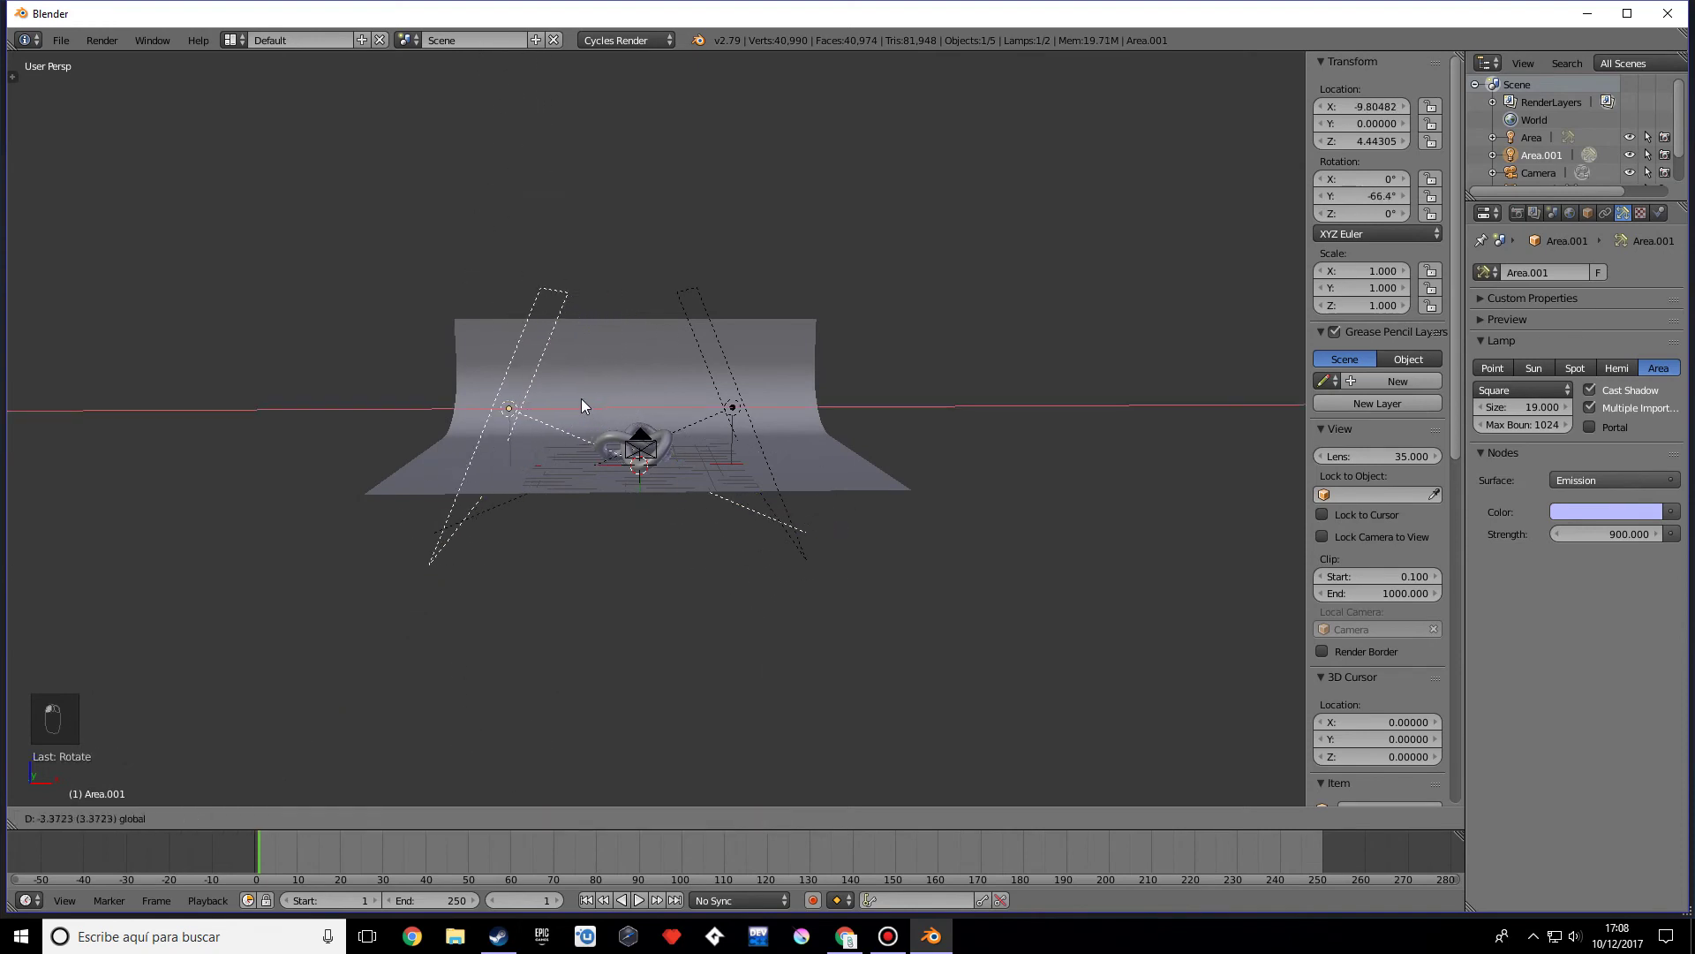
click(581, 399)
click(1608, 510)
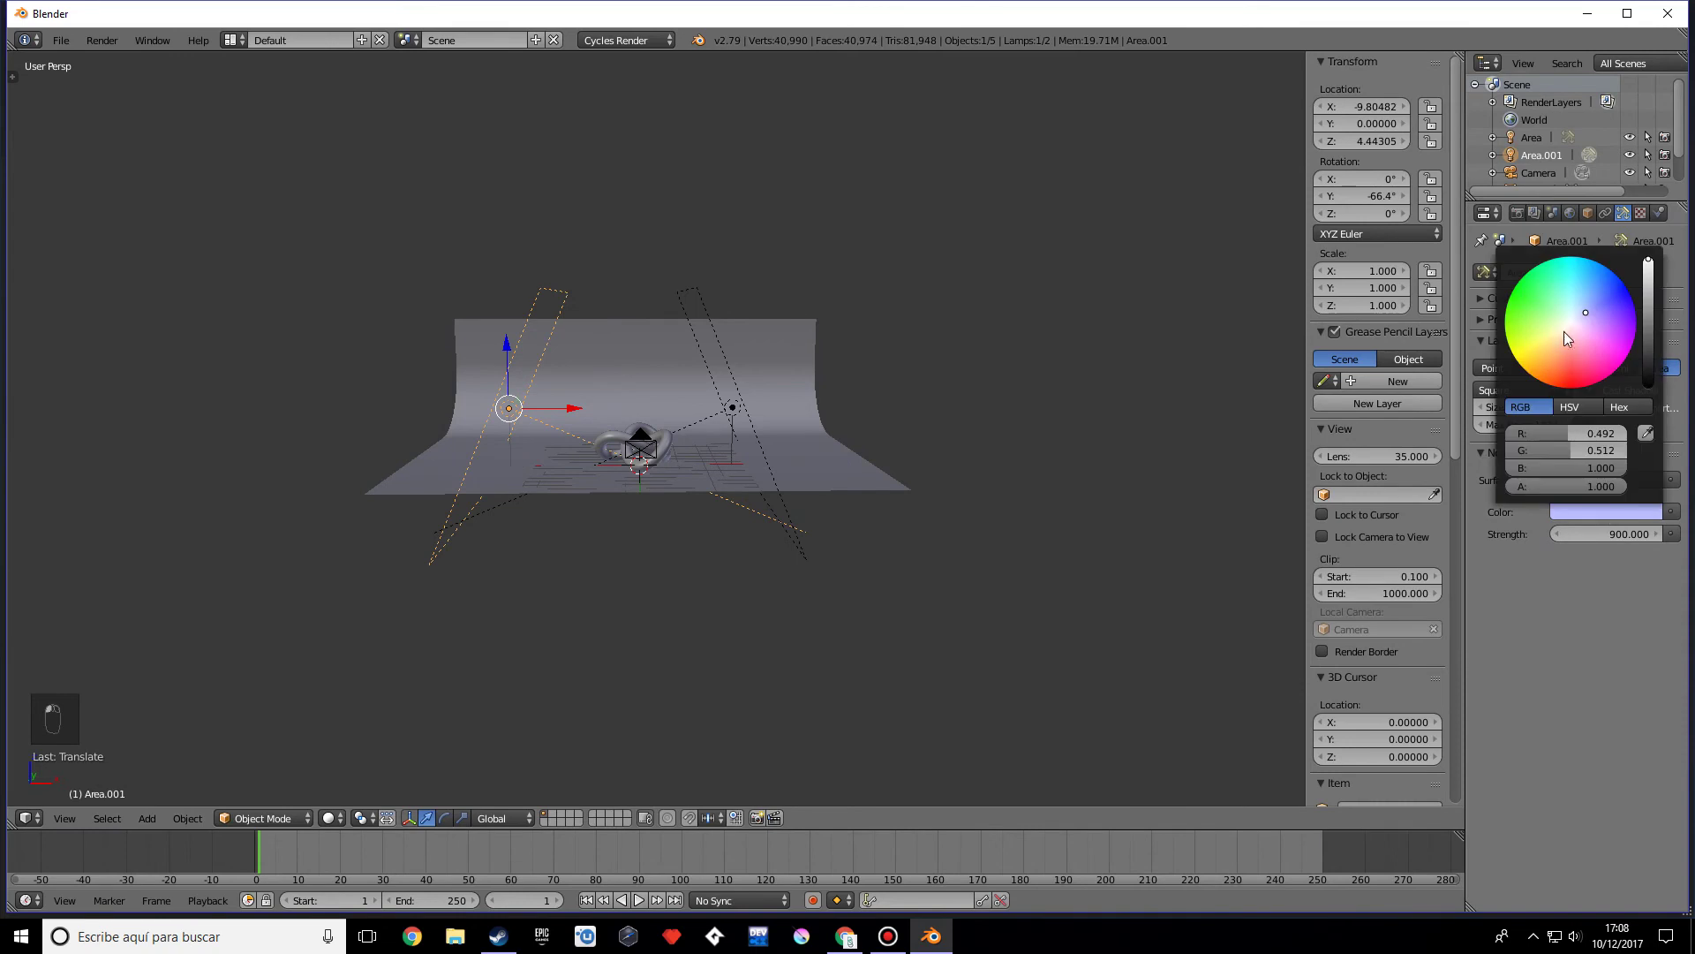
click(1561, 331)
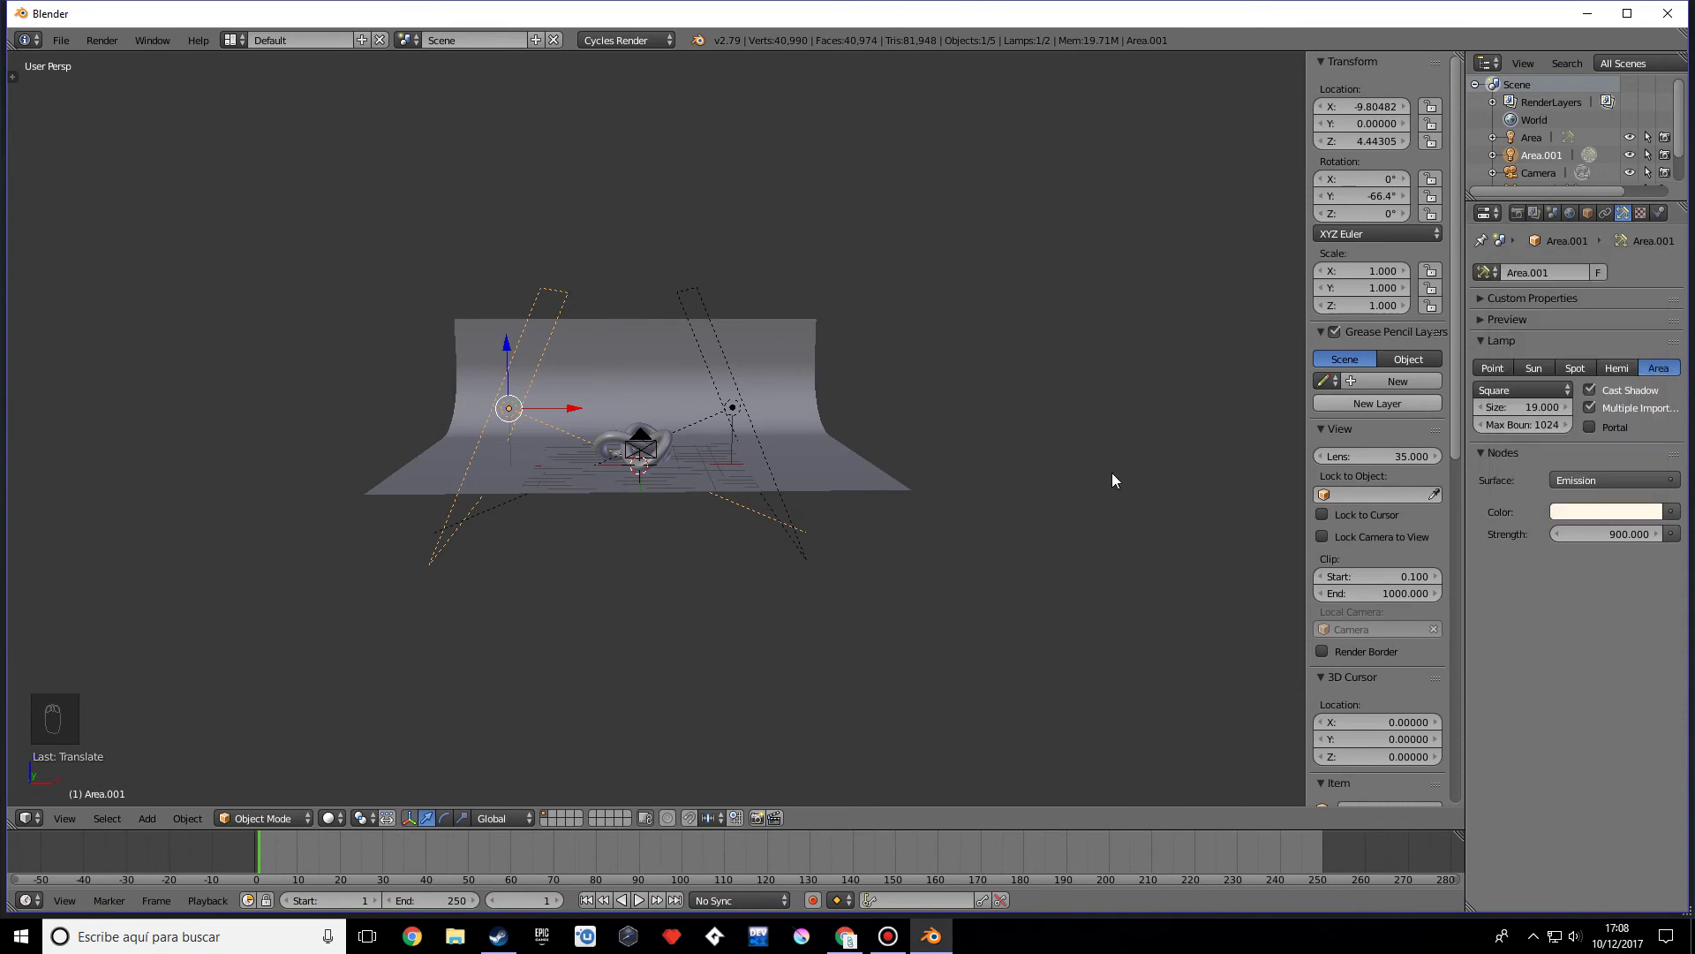
Step: Preview the lighting in Rendered shading from the camera and from a free view, and return to Solid shading
key(KP_0)
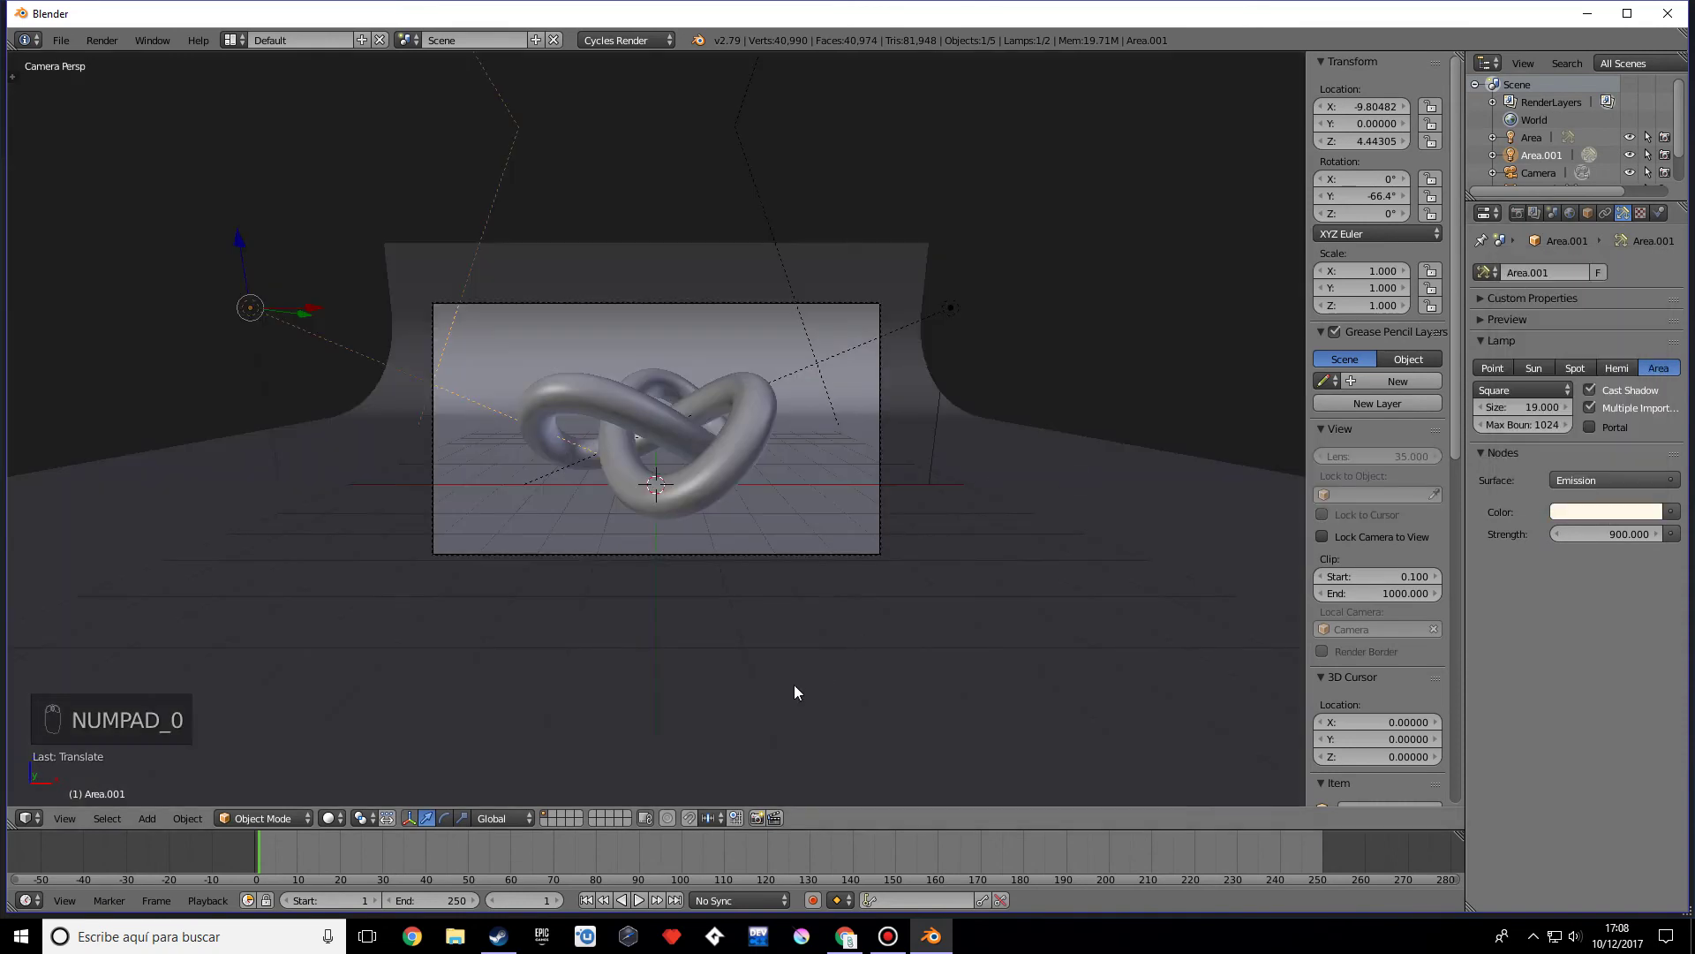
click(332, 818)
click(377, 703)
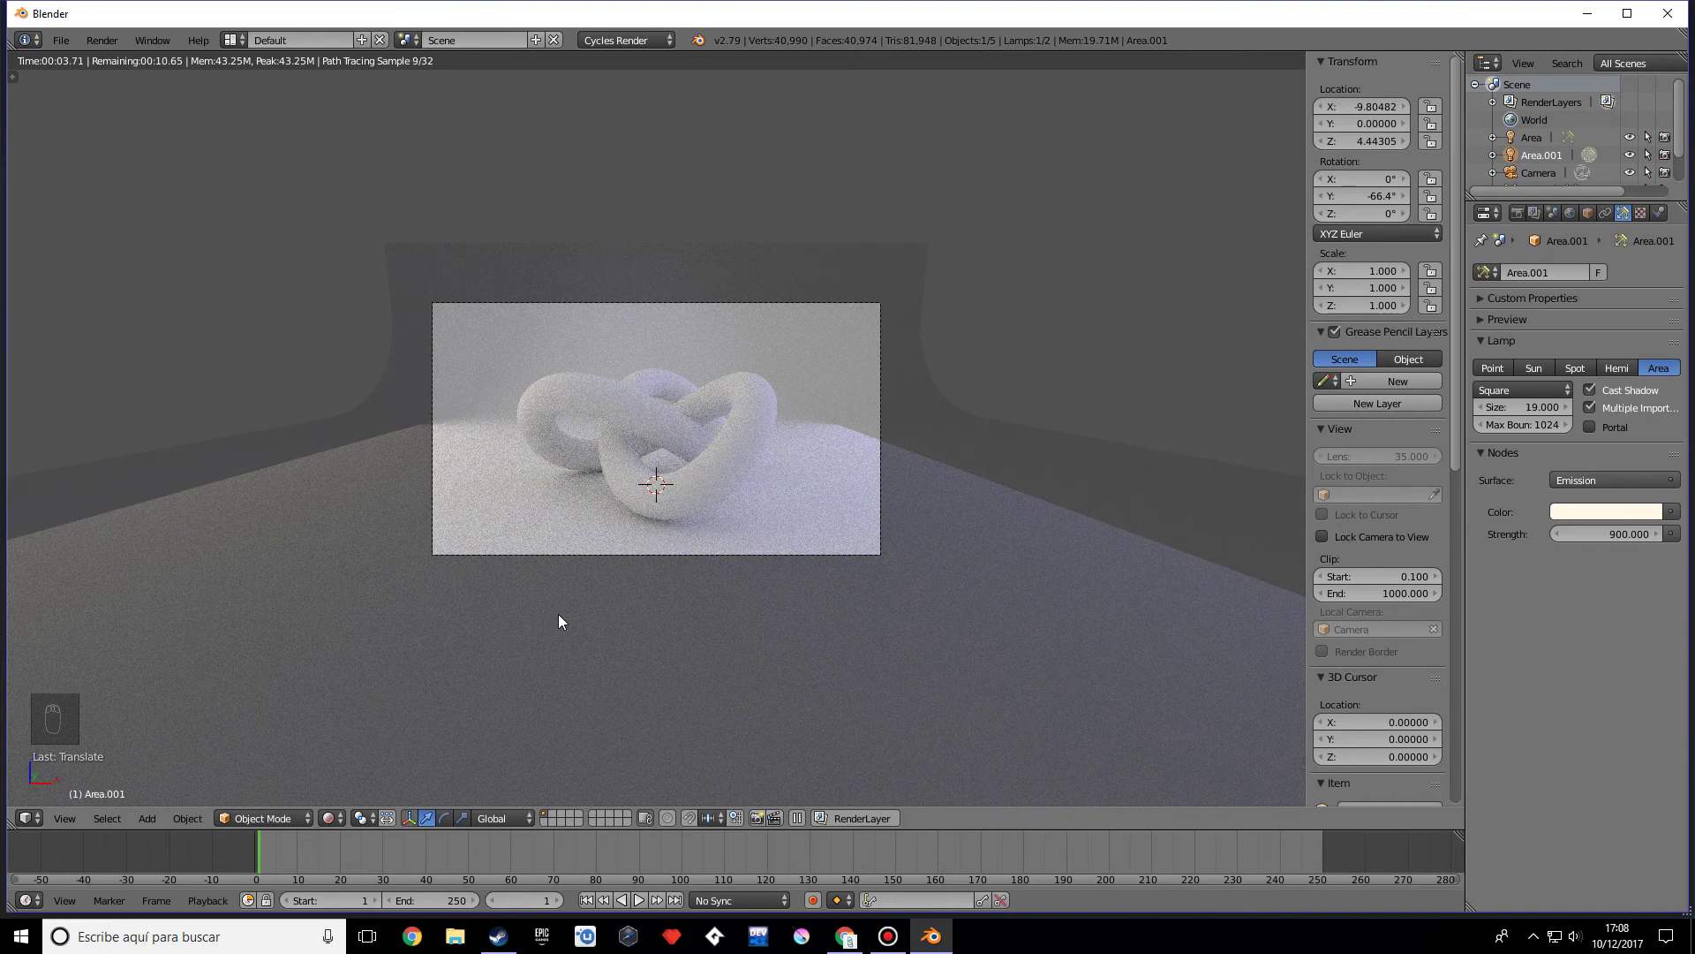
scroll(564, 618, up, 1)
scroll(602, 592, down, 3)
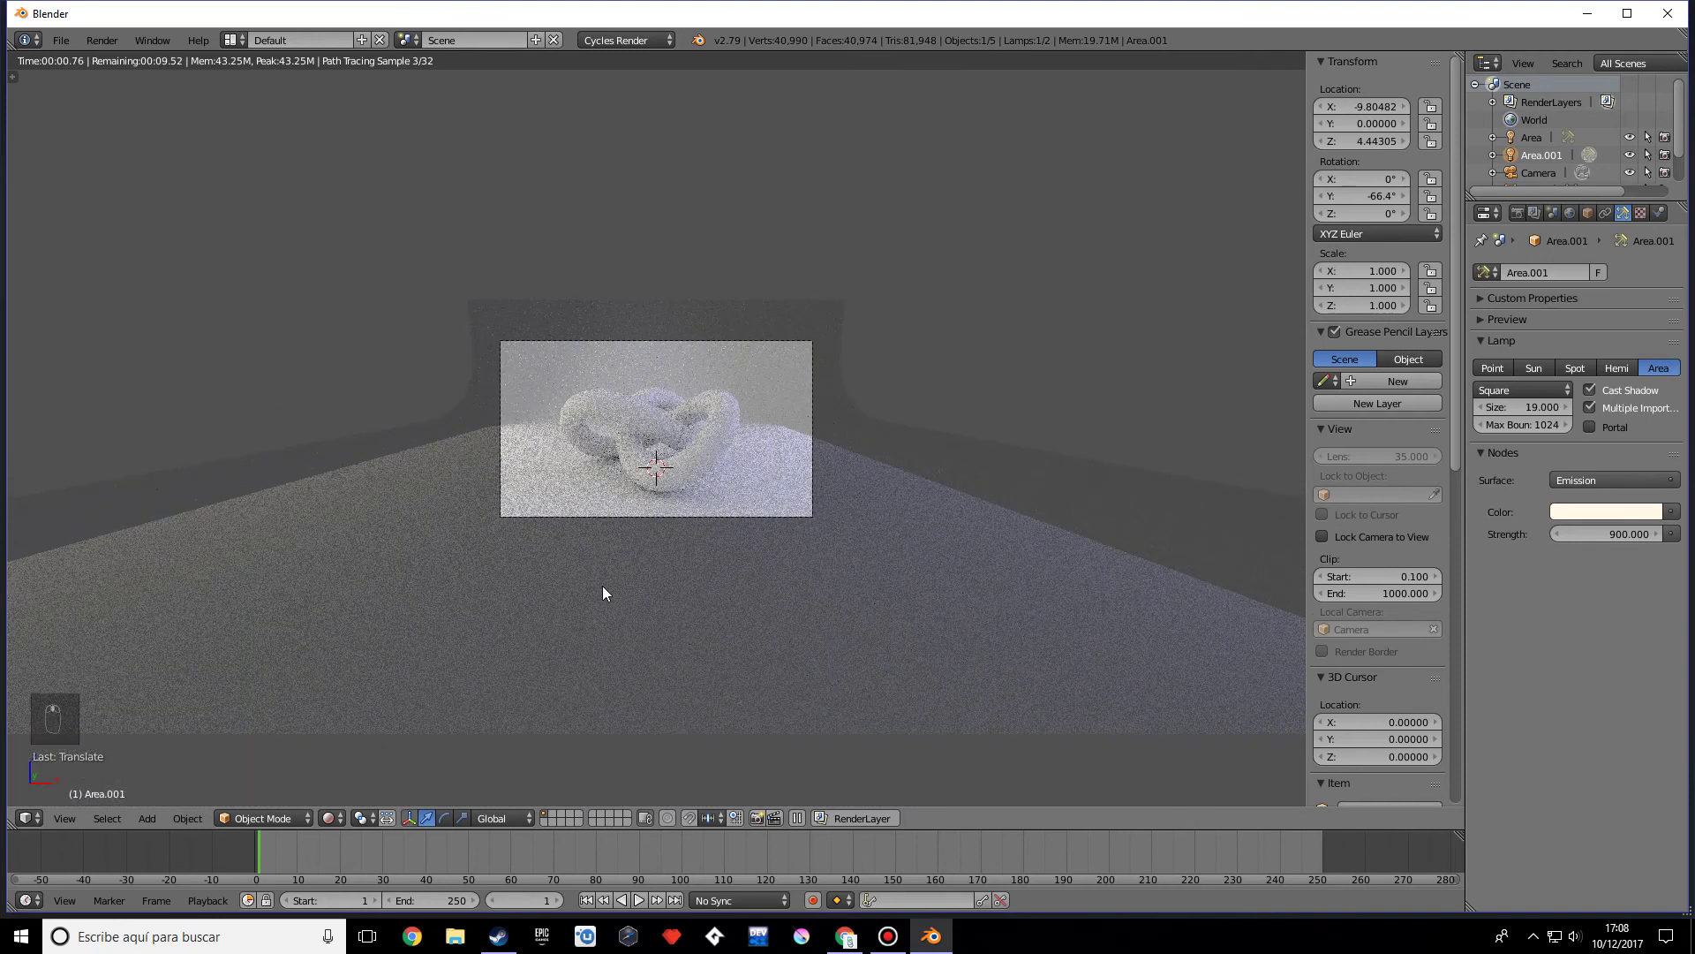
middle_drag(684, 561, 697, 543)
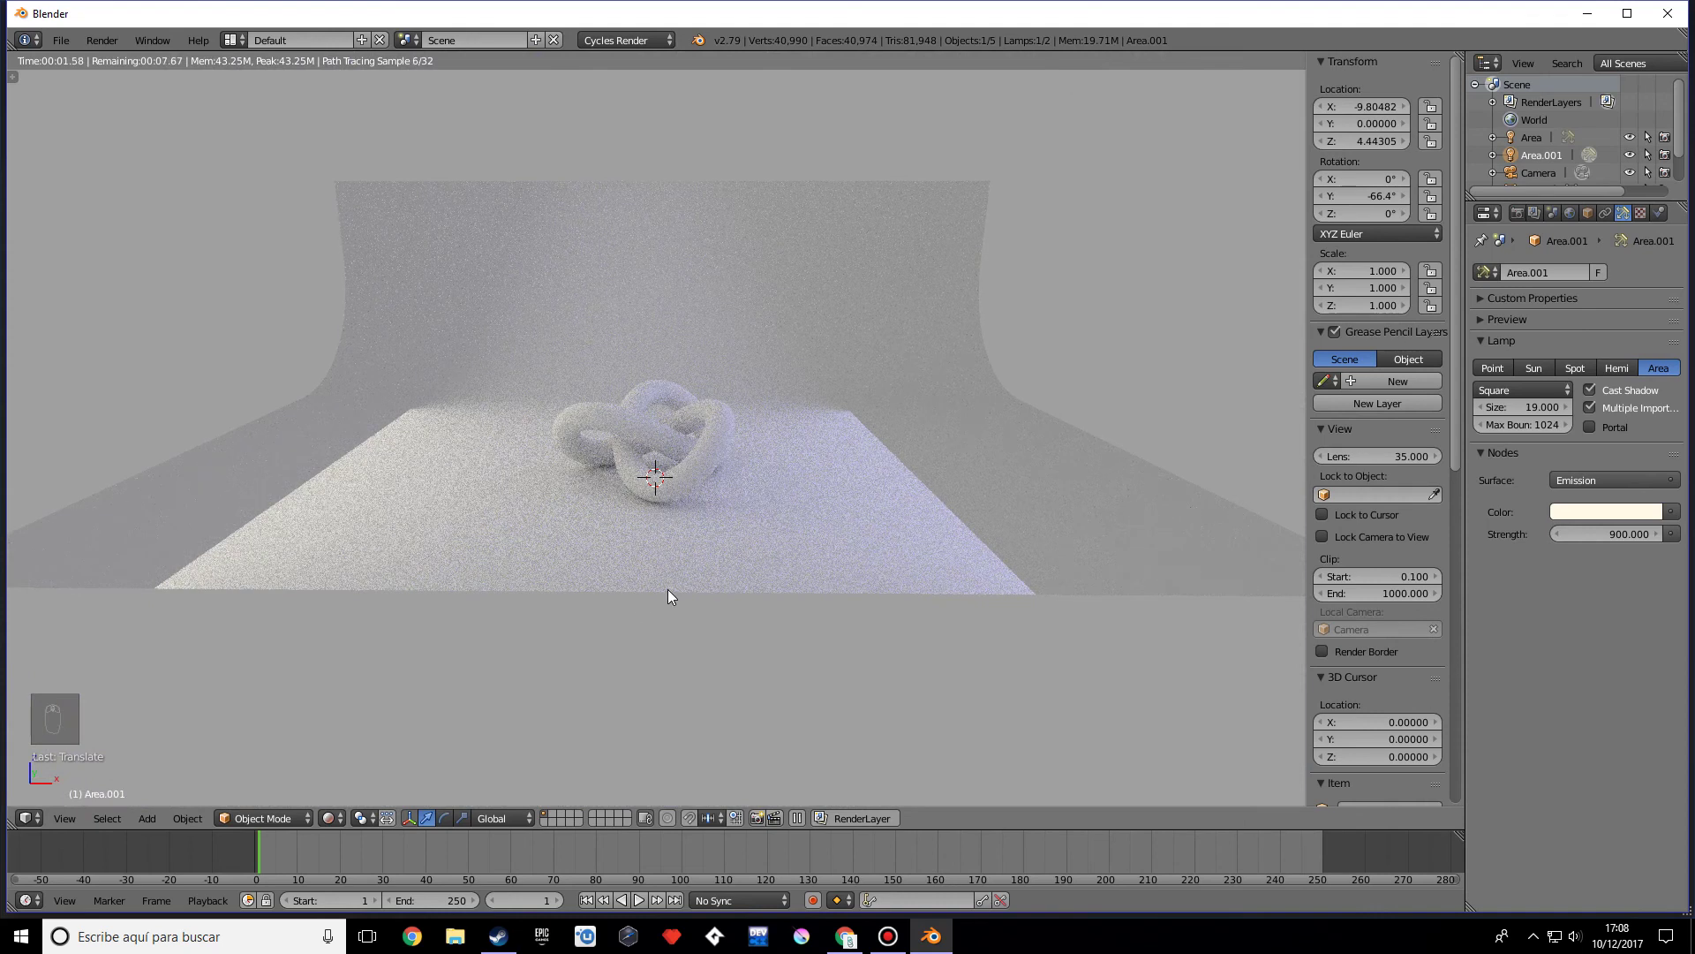
click(329, 817)
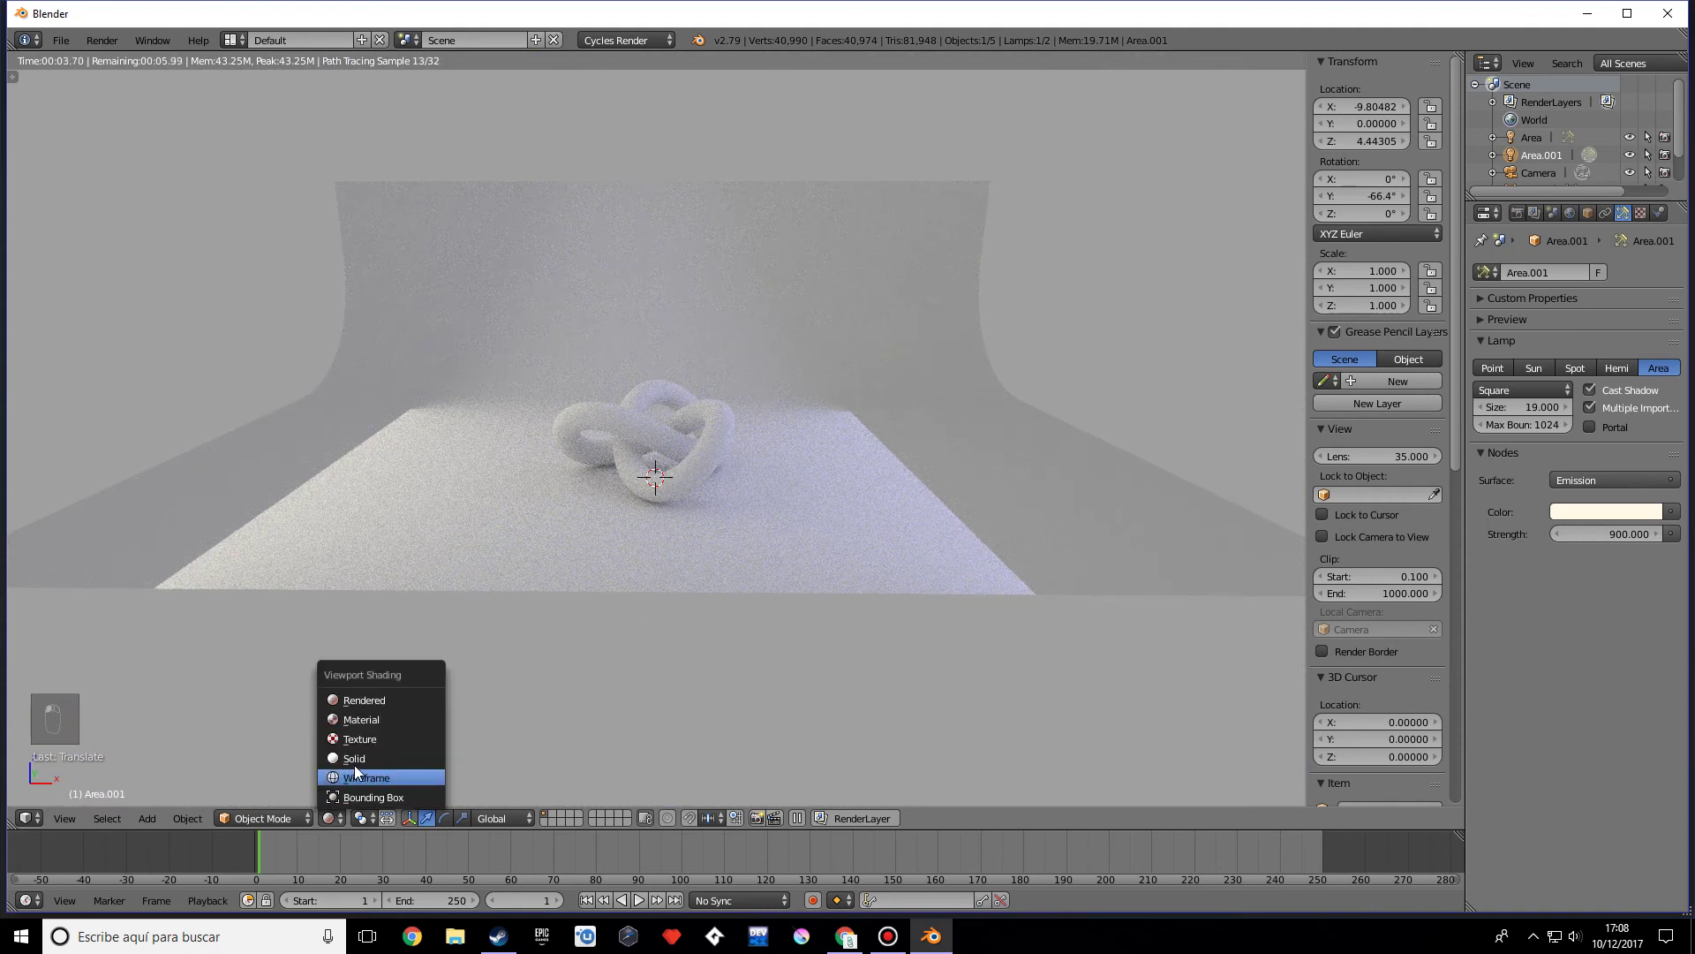
click(353, 761)
Step: Select the backdrop plane and open it in Edit Mode
middle_drag(750, 499, 644, 533)
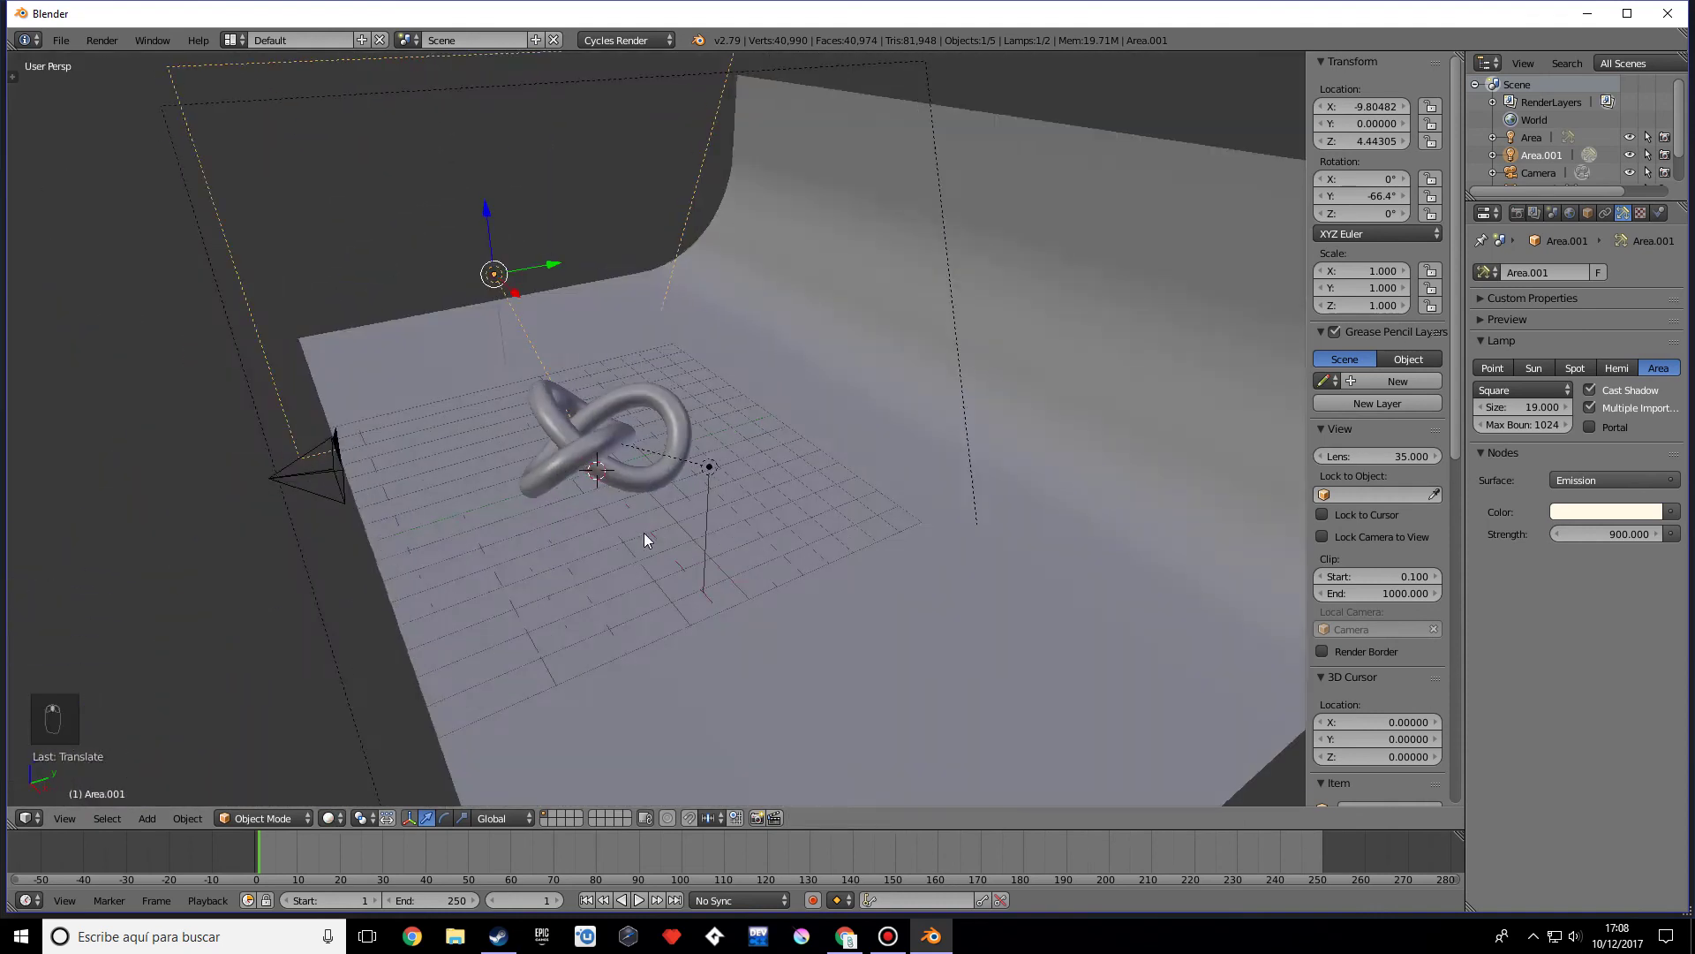
scroll(689, 521, down, 4)
middle_drag(634, 463, 678, 400)
right_click(620, 365)
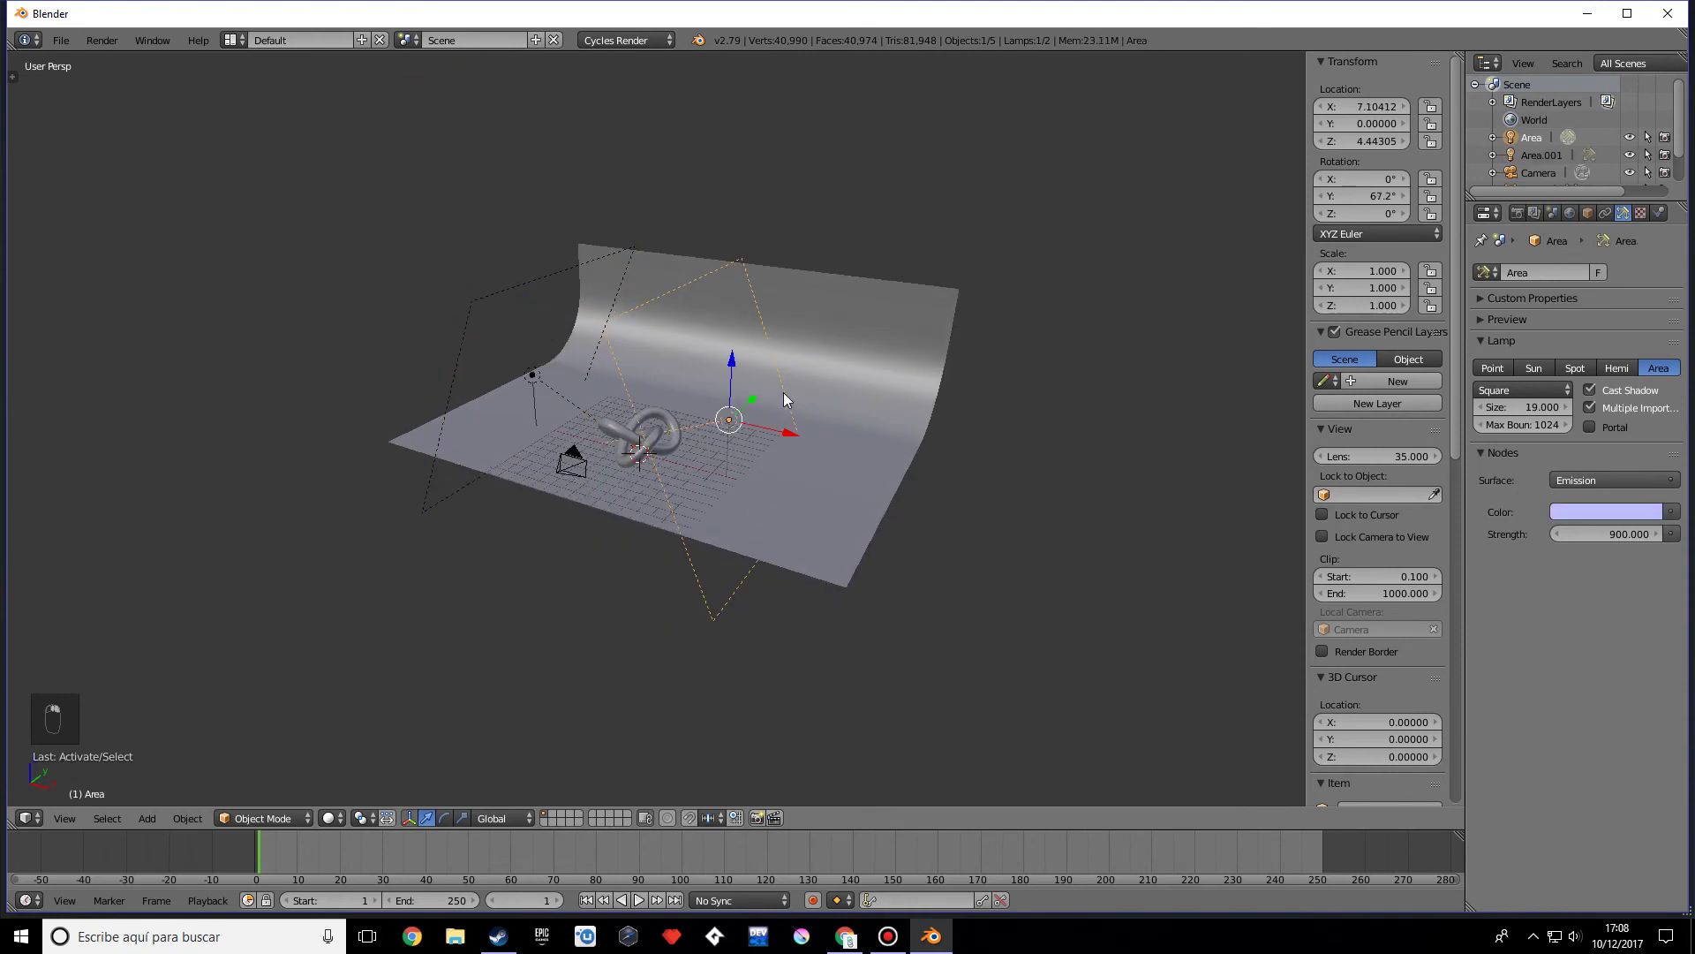
middle_drag(954, 464, 866, 484)
right_click(866, 484)
key(Tab)
scroll(869, 488, up, 2)
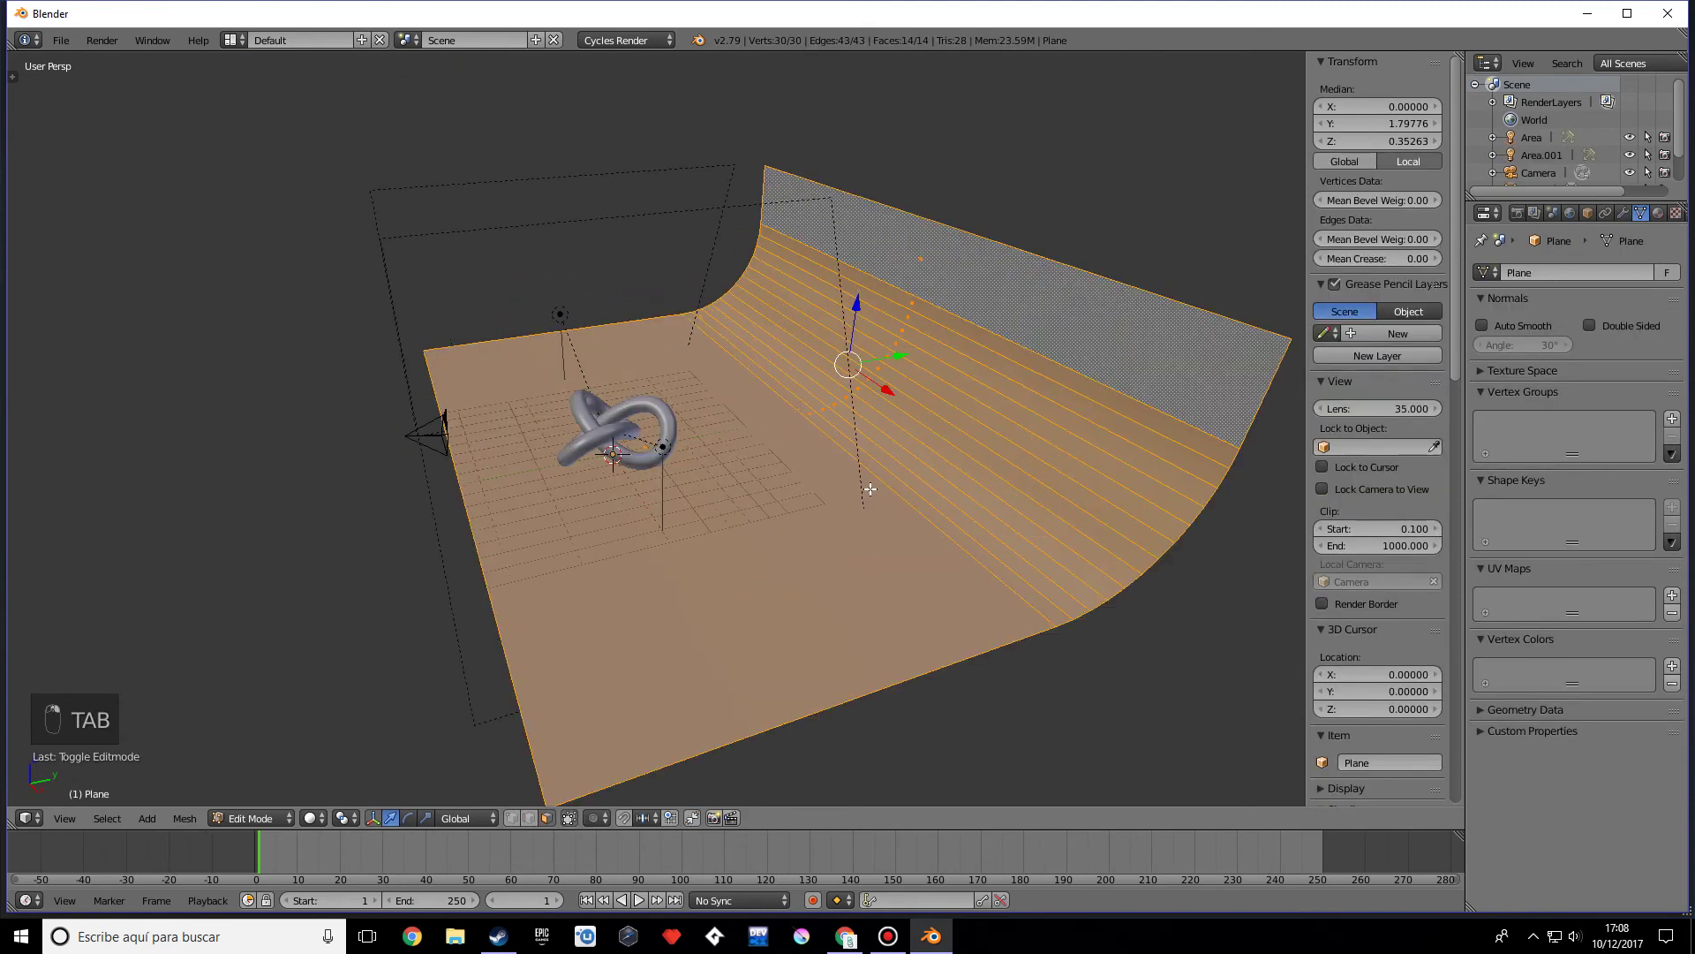
Step: Pull the backdrop's curved and back wall faces along Y toward the knot to about median Y 0.90, and return to Object Mode in camera view
right_click(871, 478)
right_click(887, 469)
right_click(875, 477)
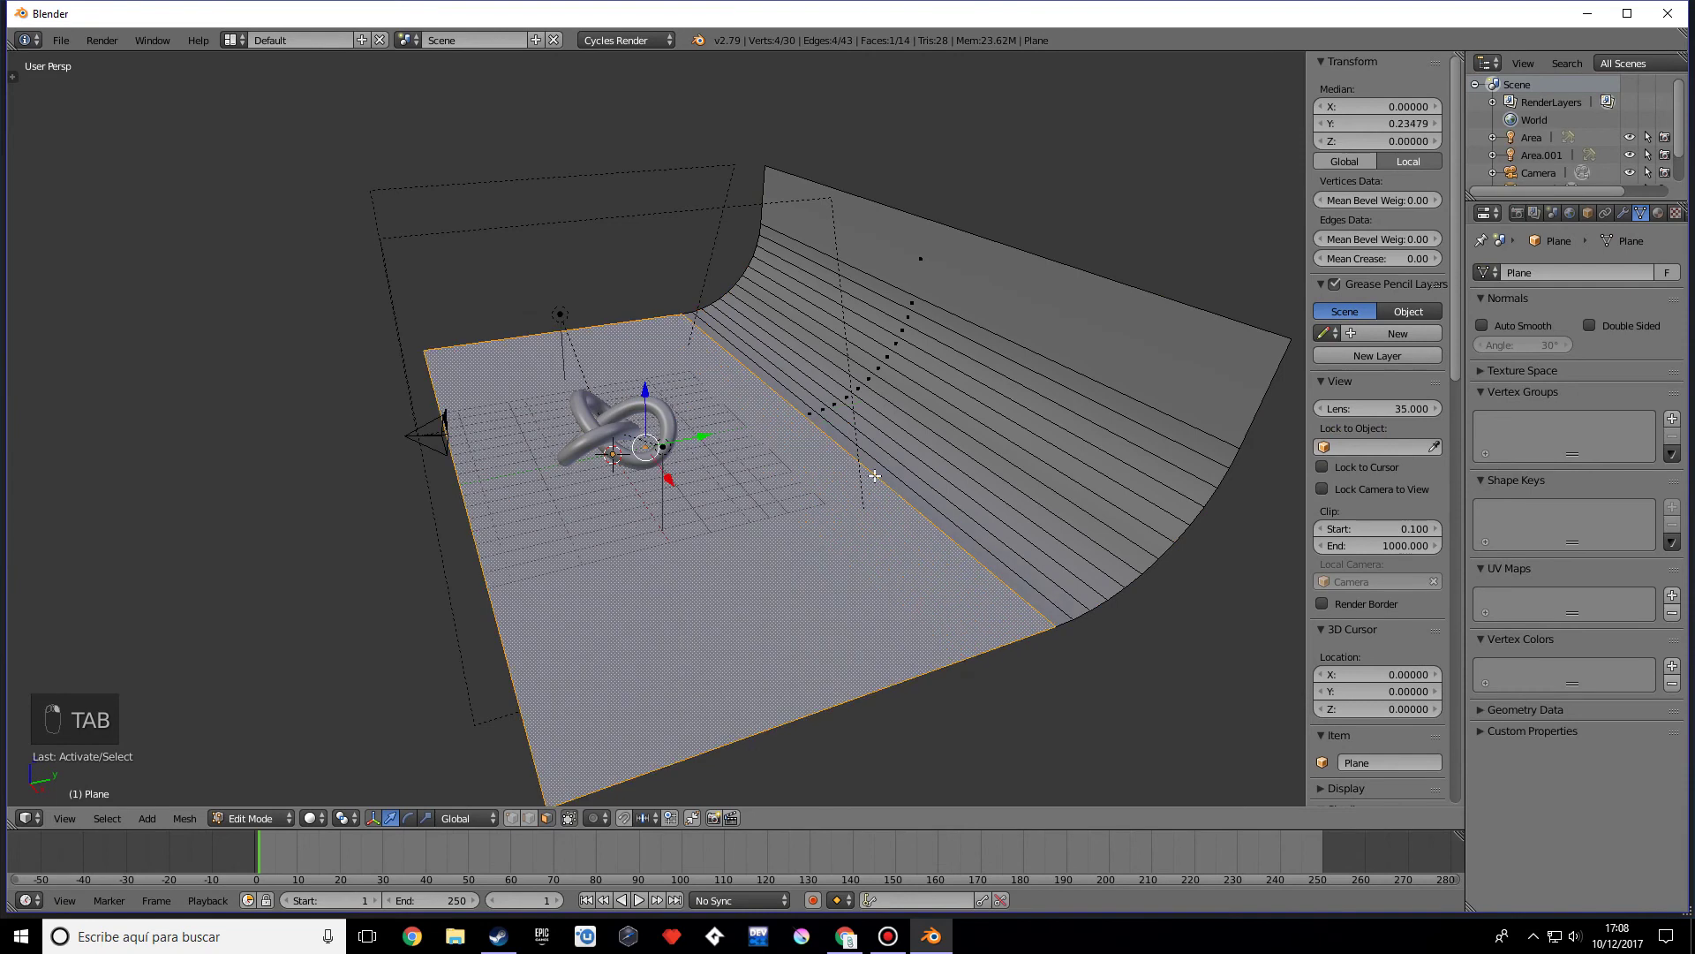
right_click(887, 470)
ctrl+right_click(1054, 328)
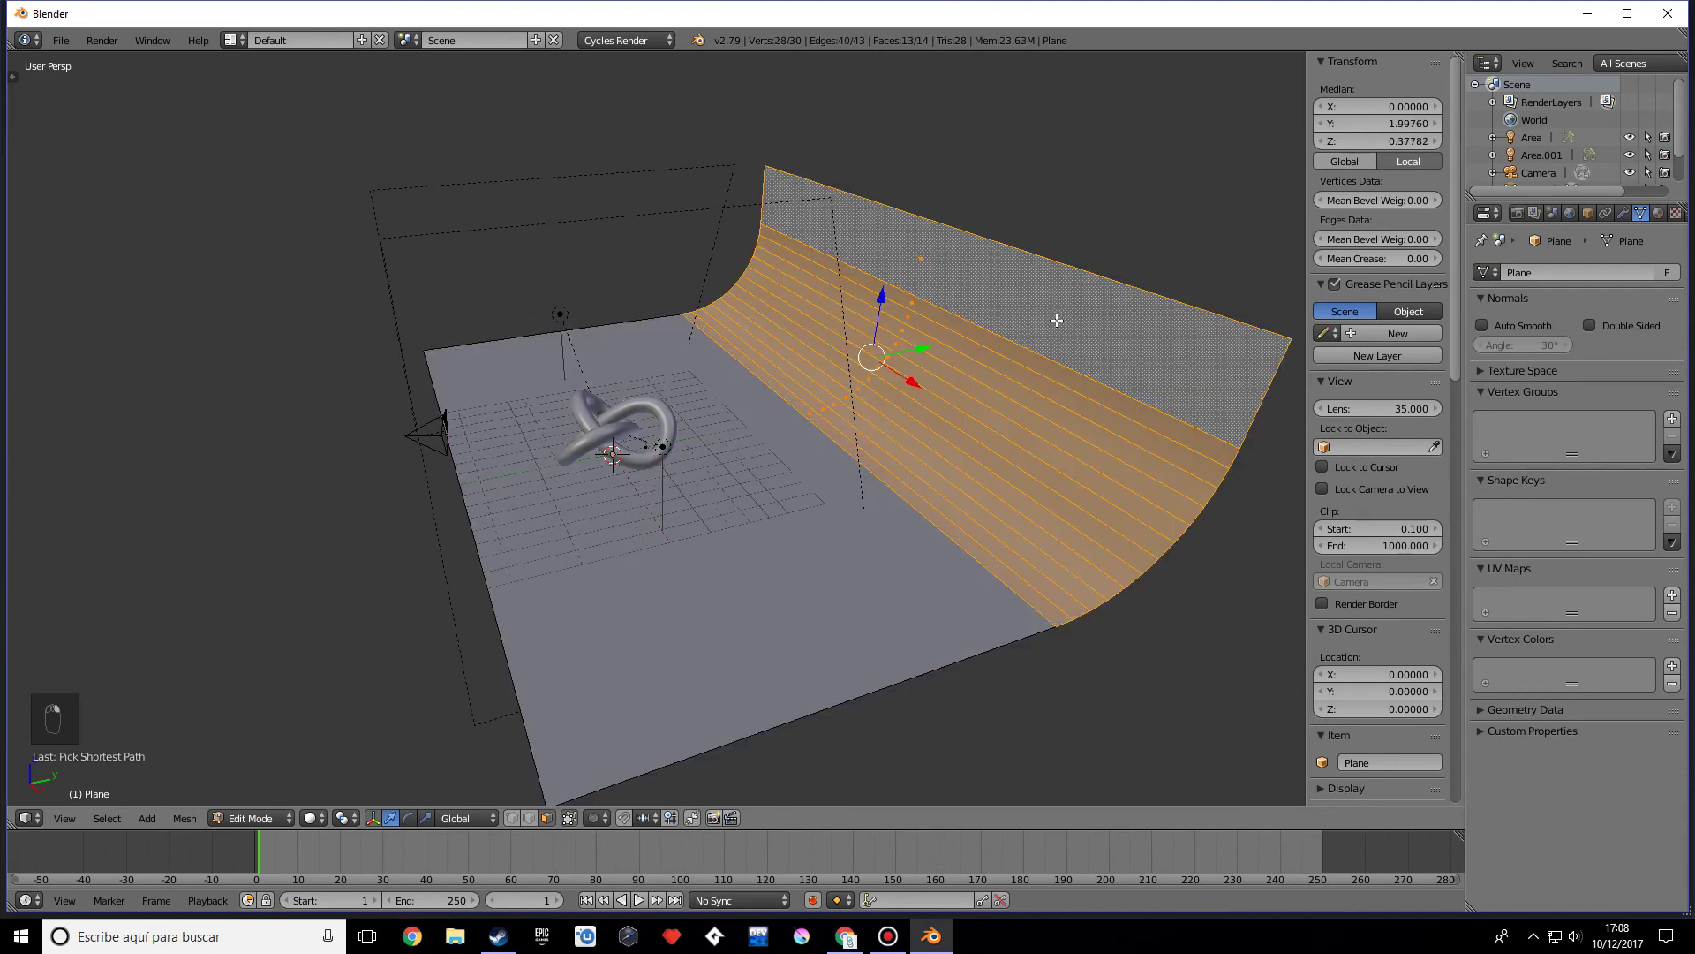
drag(922, 360, 795, 386)
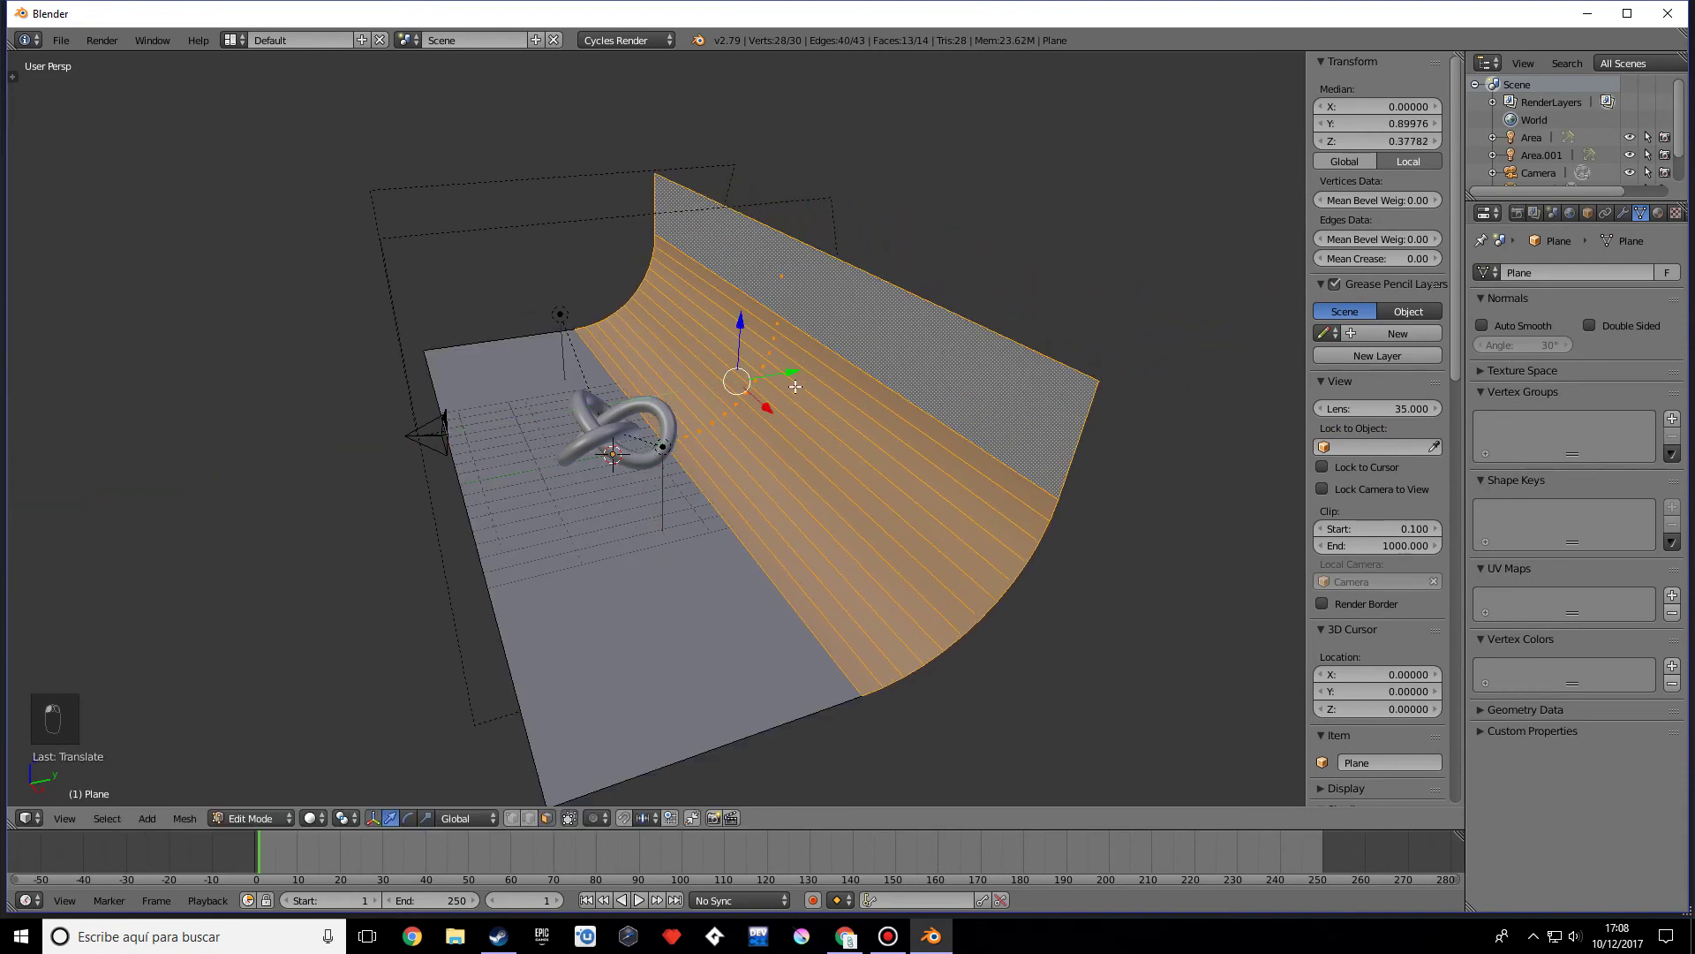
key(KP_0)
key(Tab)
key(Tab)
key(Tab)
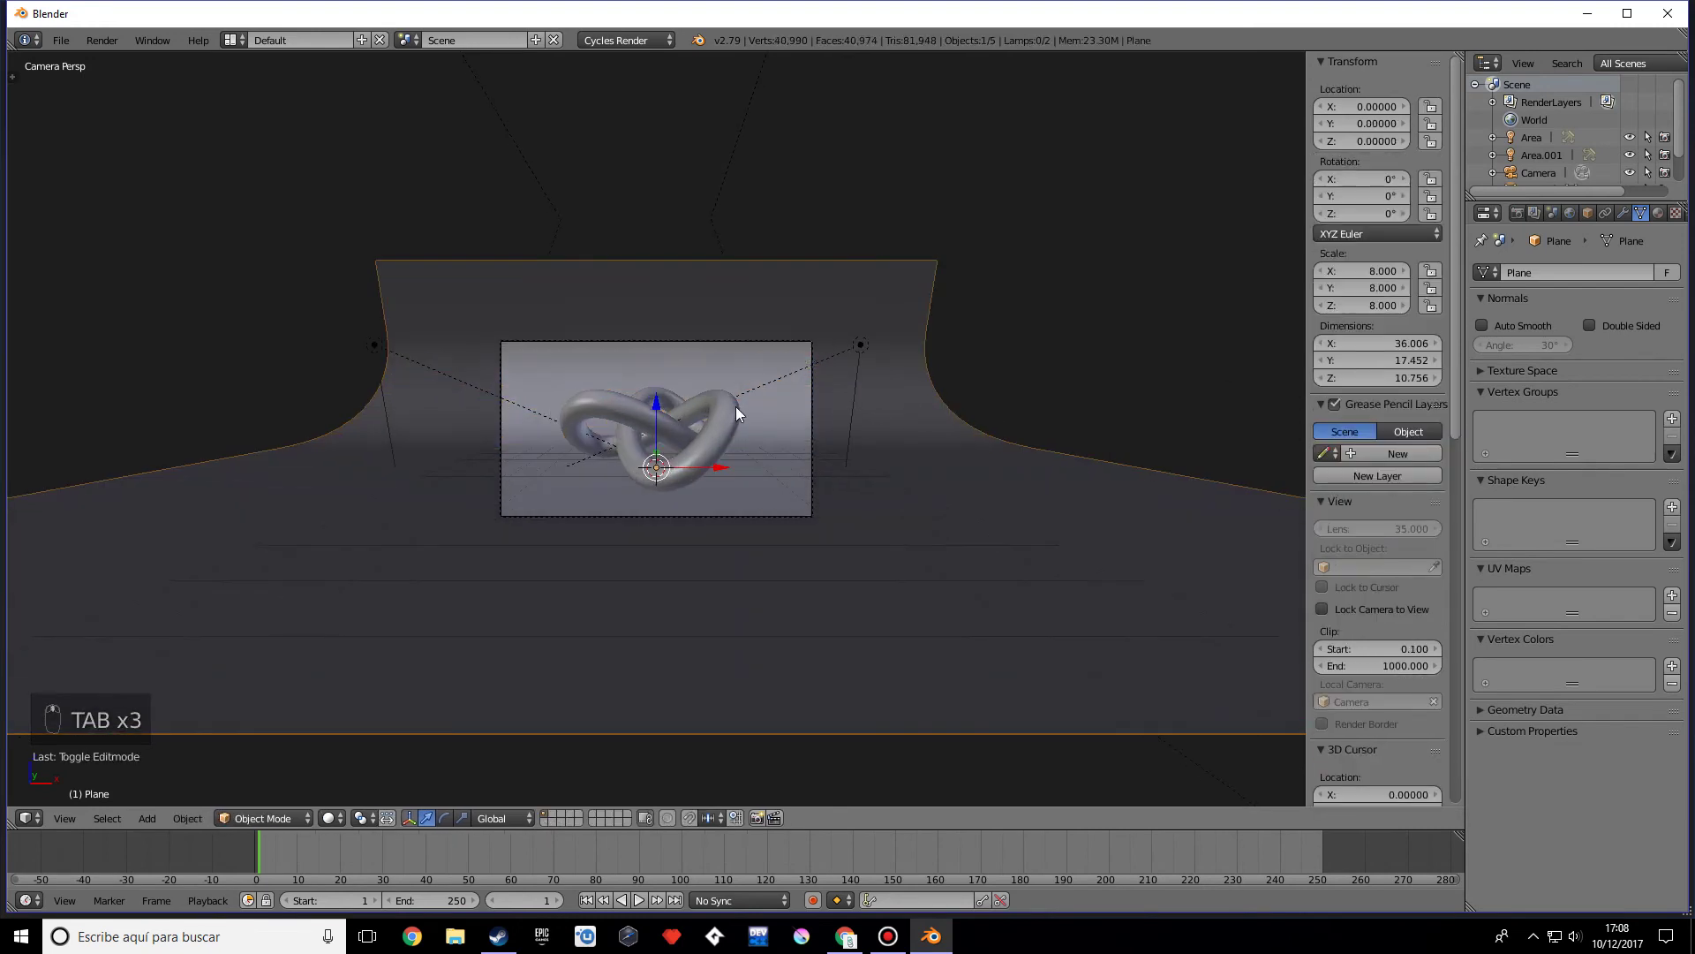
Step: Increase the camera's focal length to about 33.64 mm and check the framing in Rendered shading before returning to Solid
right_click(728, 349)
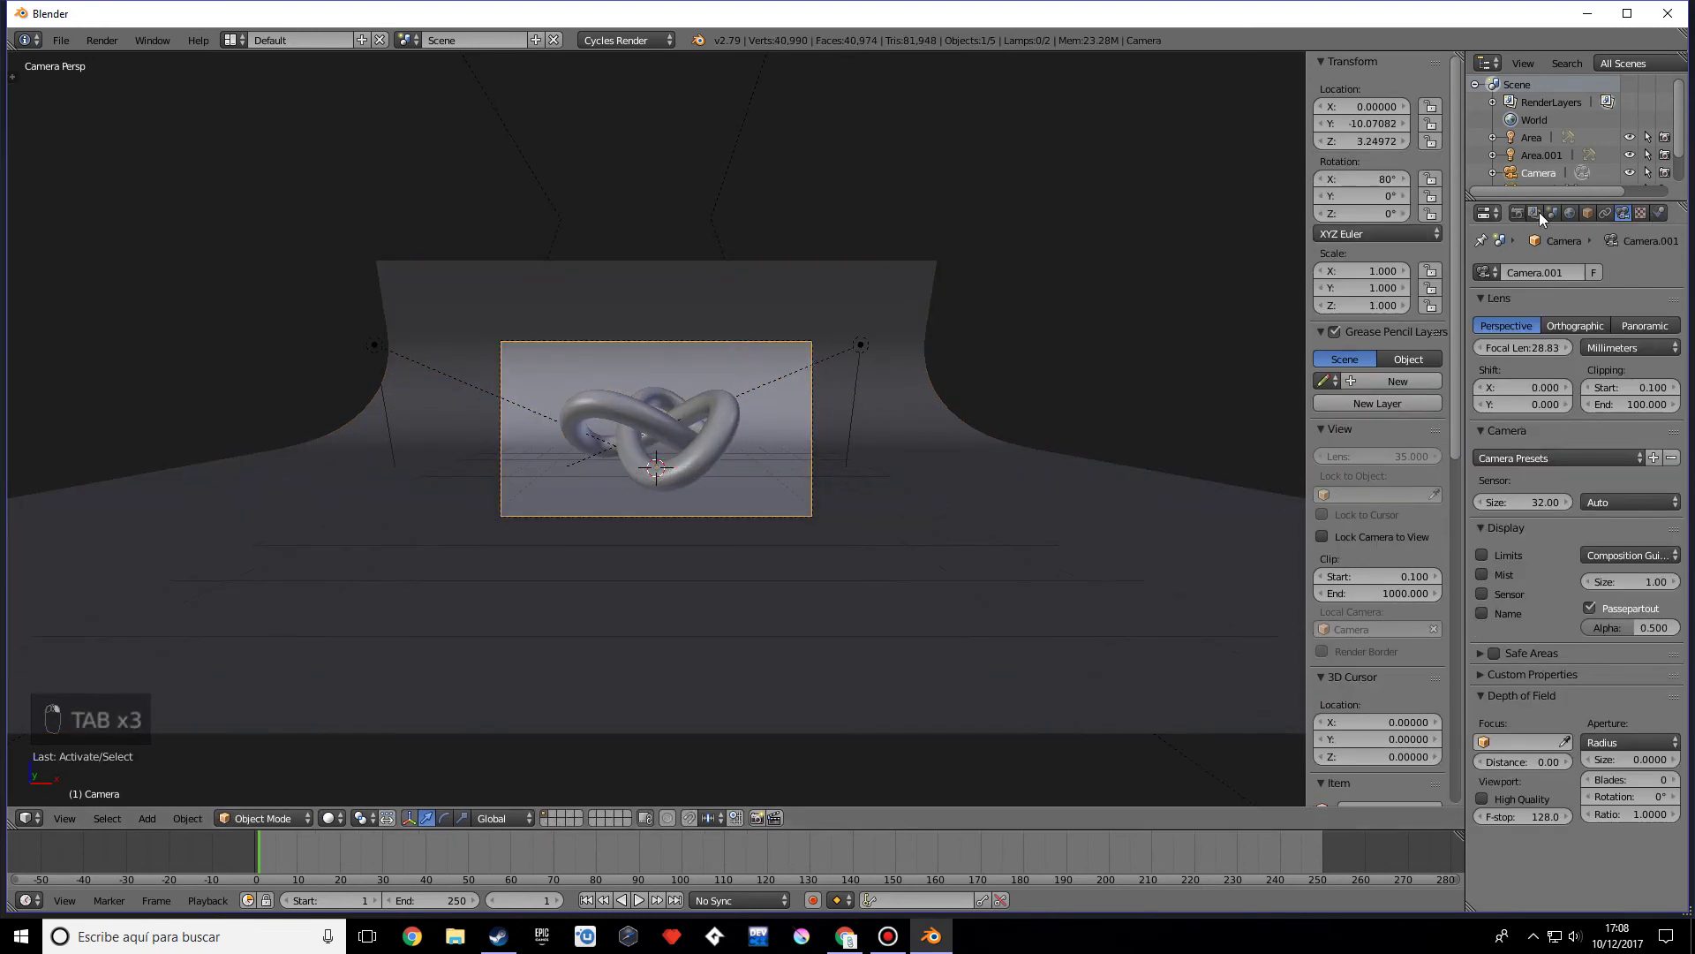
drag(1543, 349, 1594, 350)
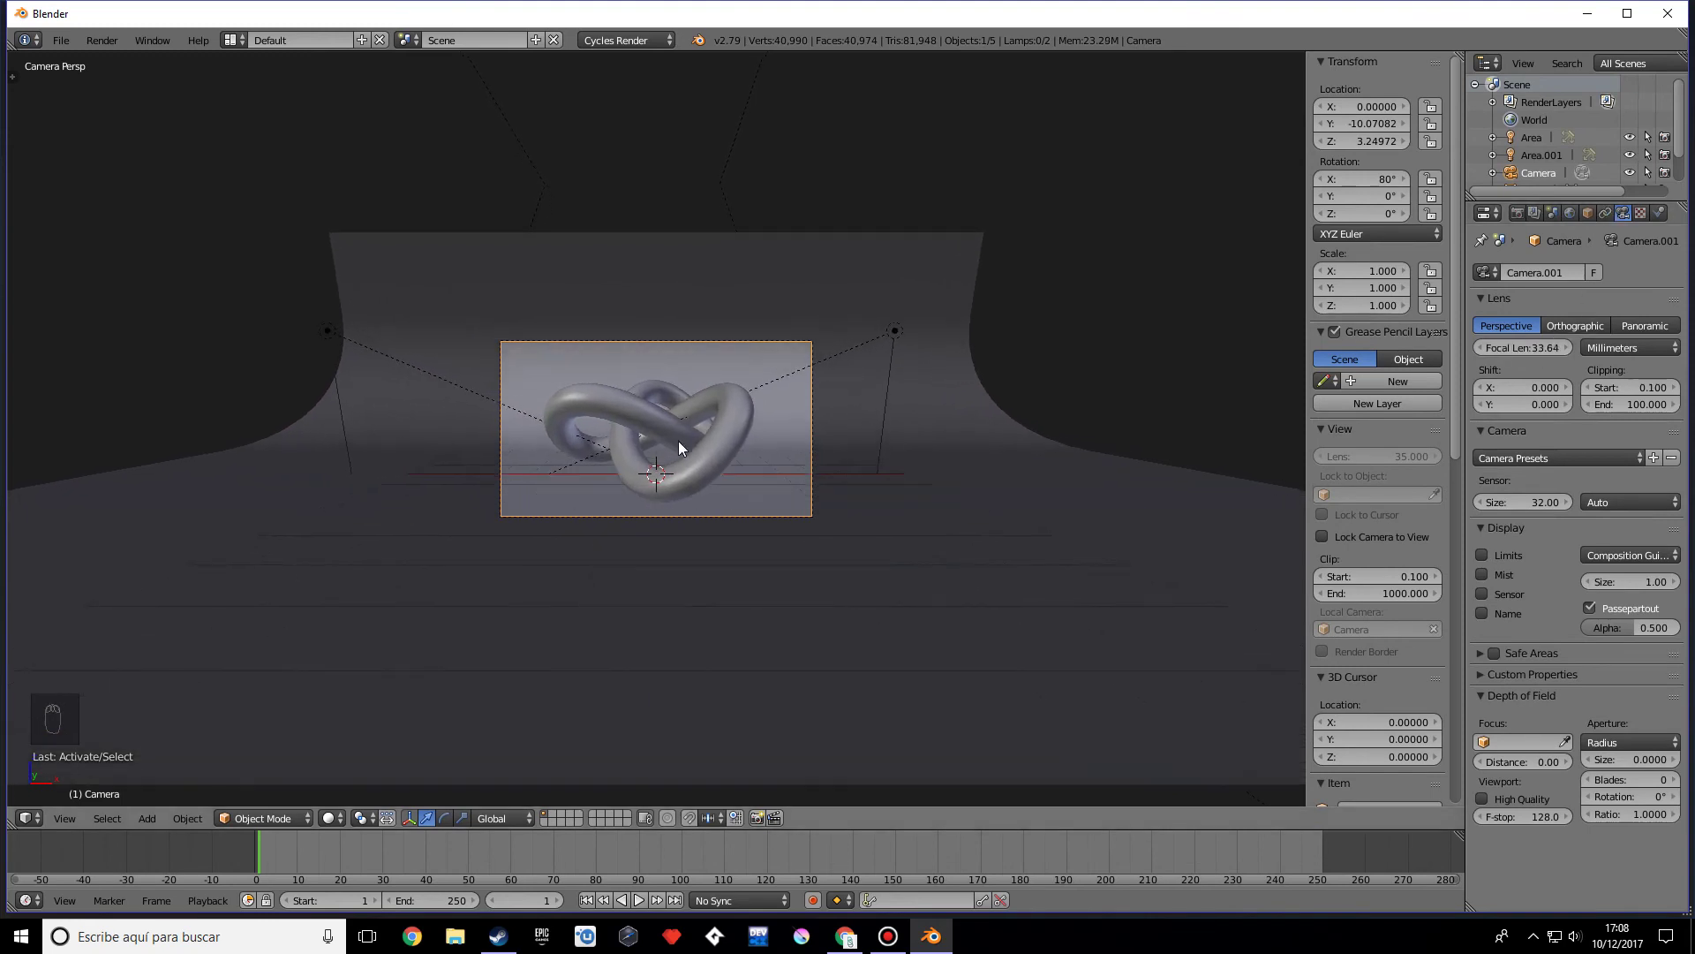
click(330, 818)
click(397, 698)
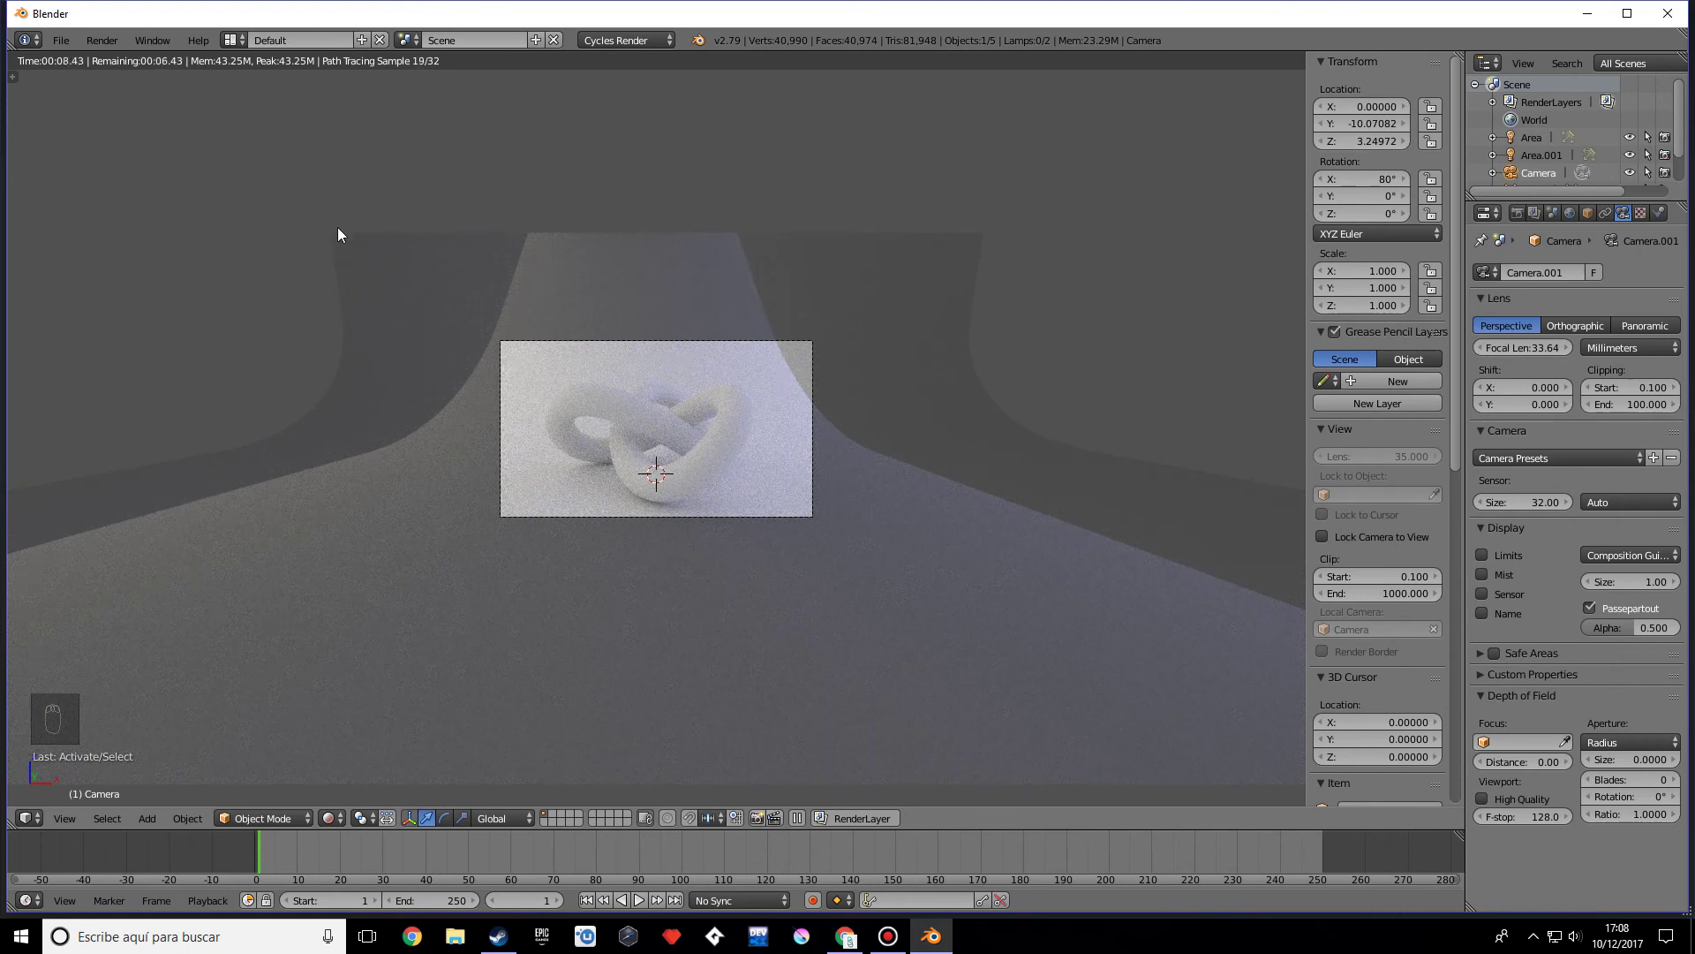
key(Tab)
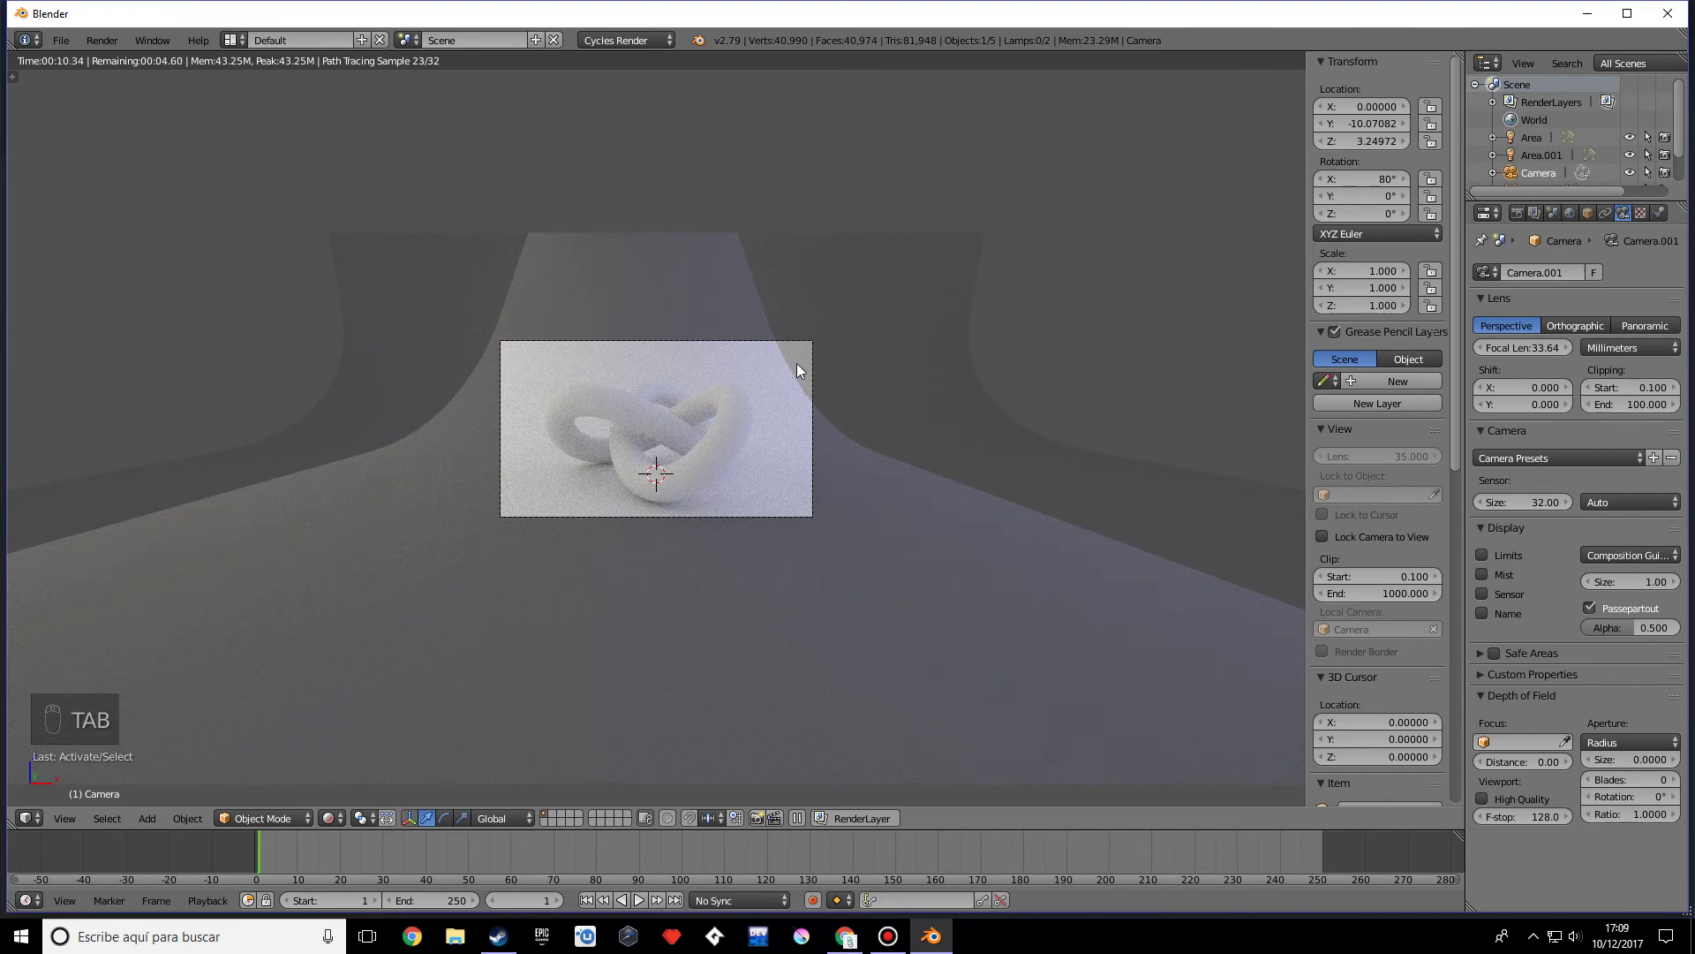
click(320, 818)
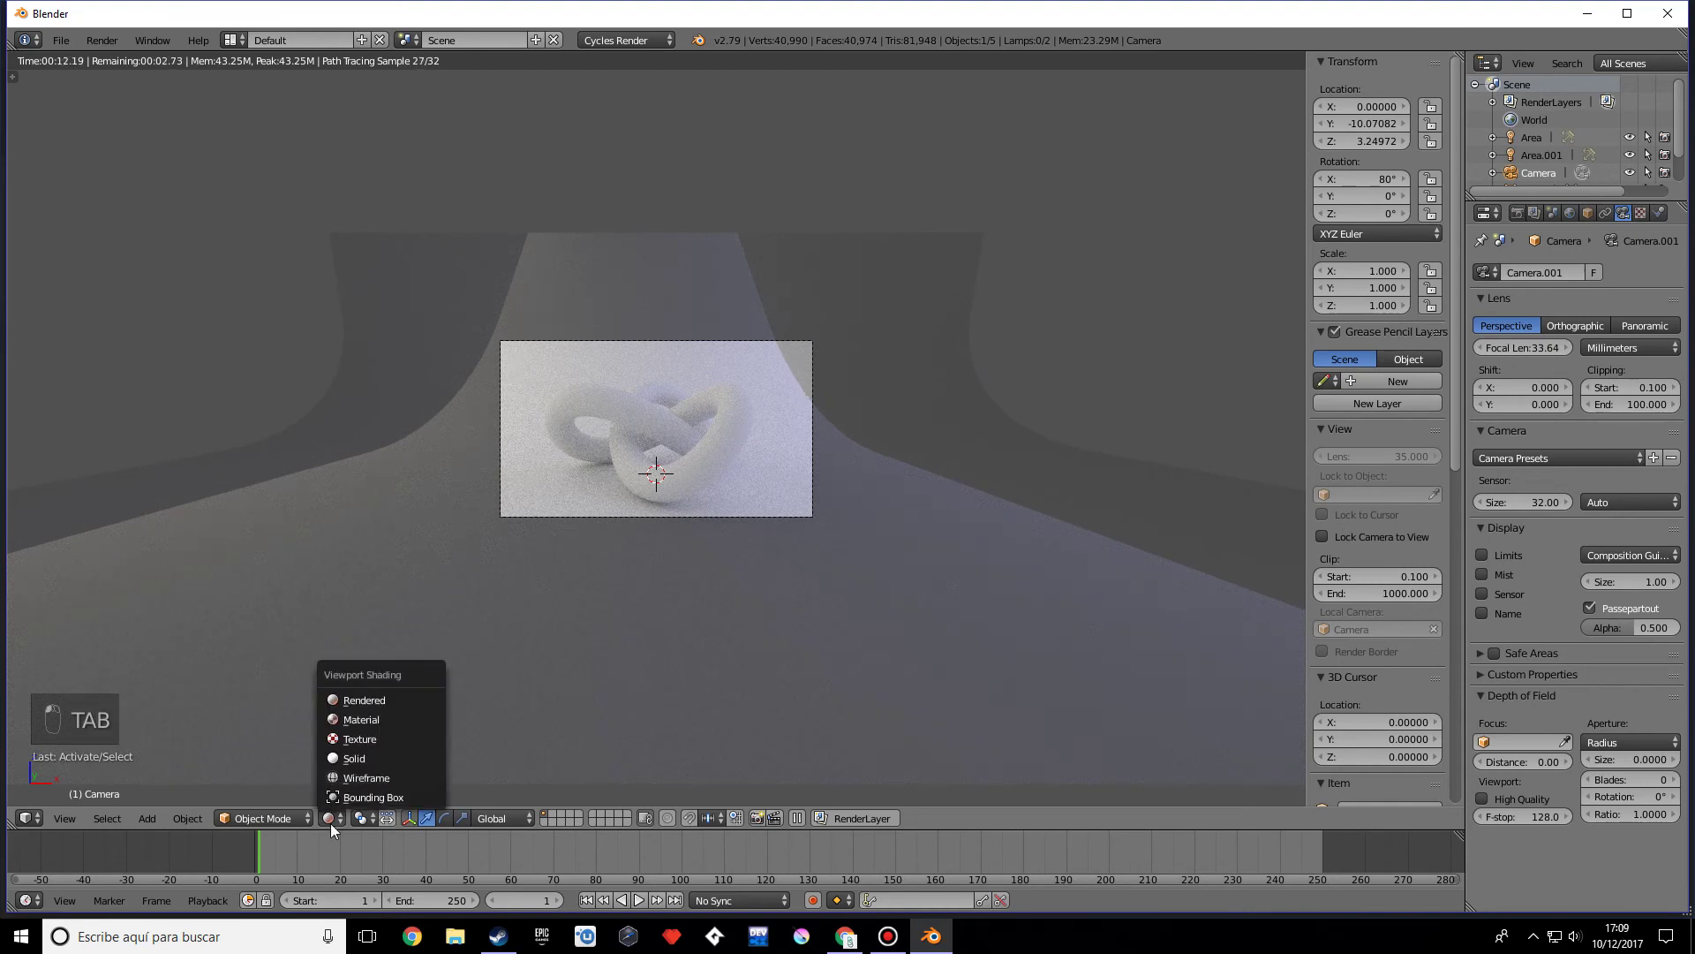
click(360, 759)
Step: Move the blue-violet area lamp outward along X to about 9.36
middle_drag(710, 452, 737, 486)
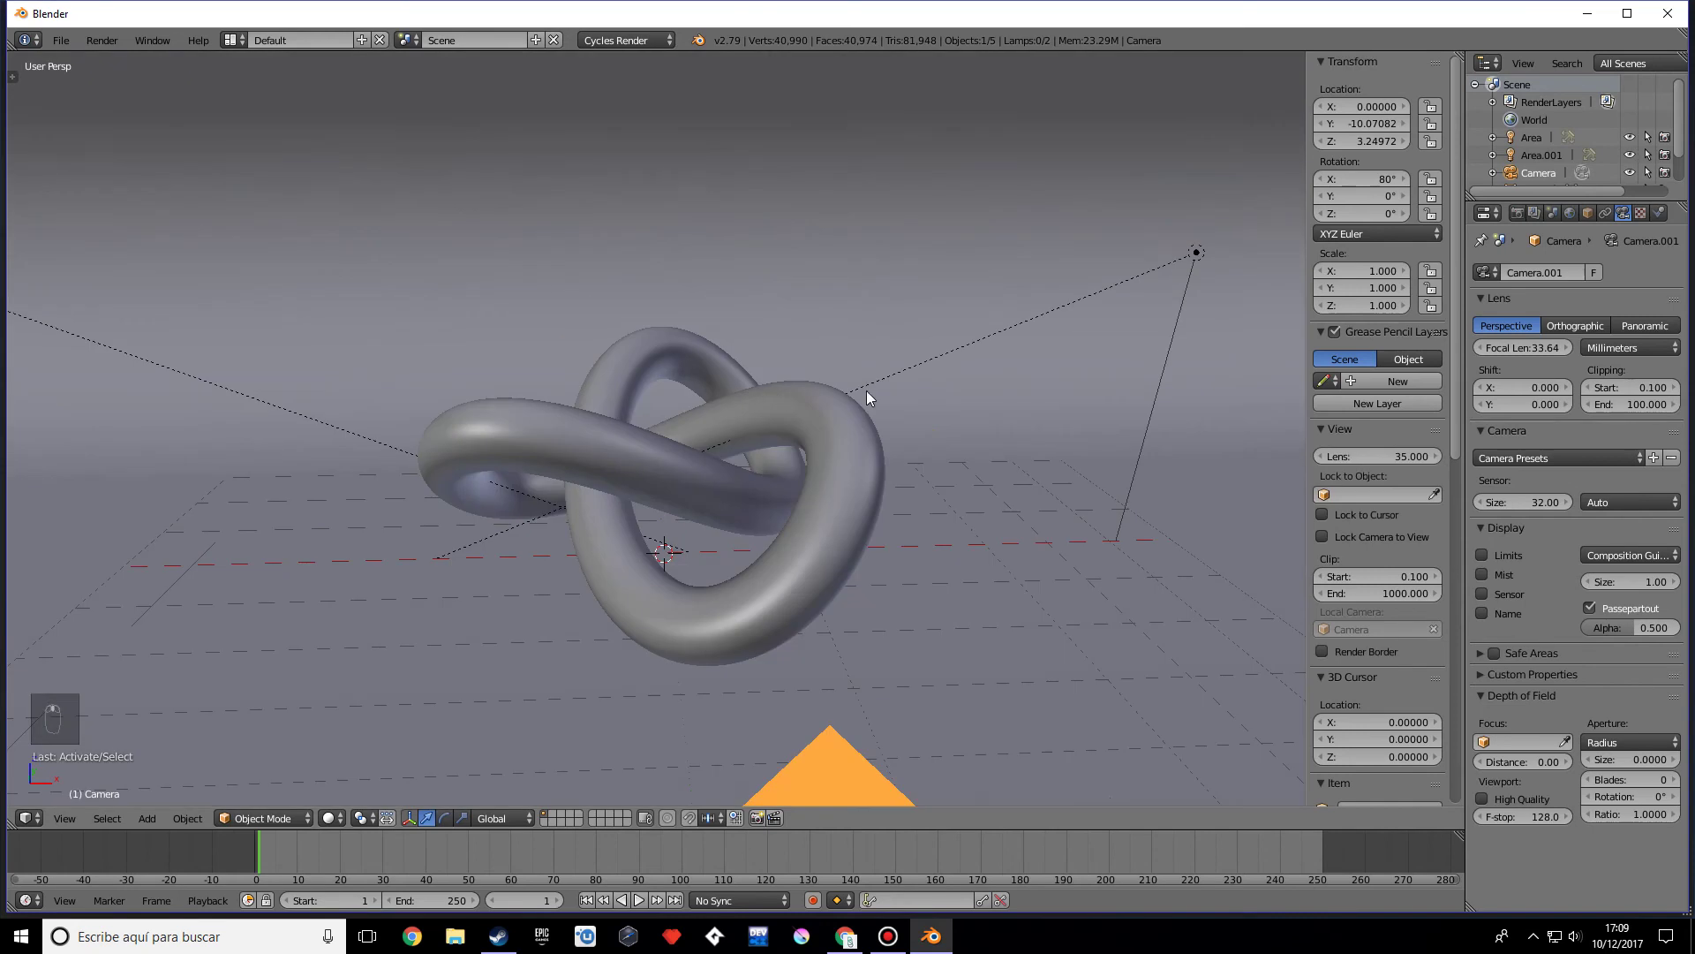
scroll(883, 360, down, 2)
right_click(995, 320)
scroll(975, 441, down, 2)
middle_drag(973, 459, 936, 376)
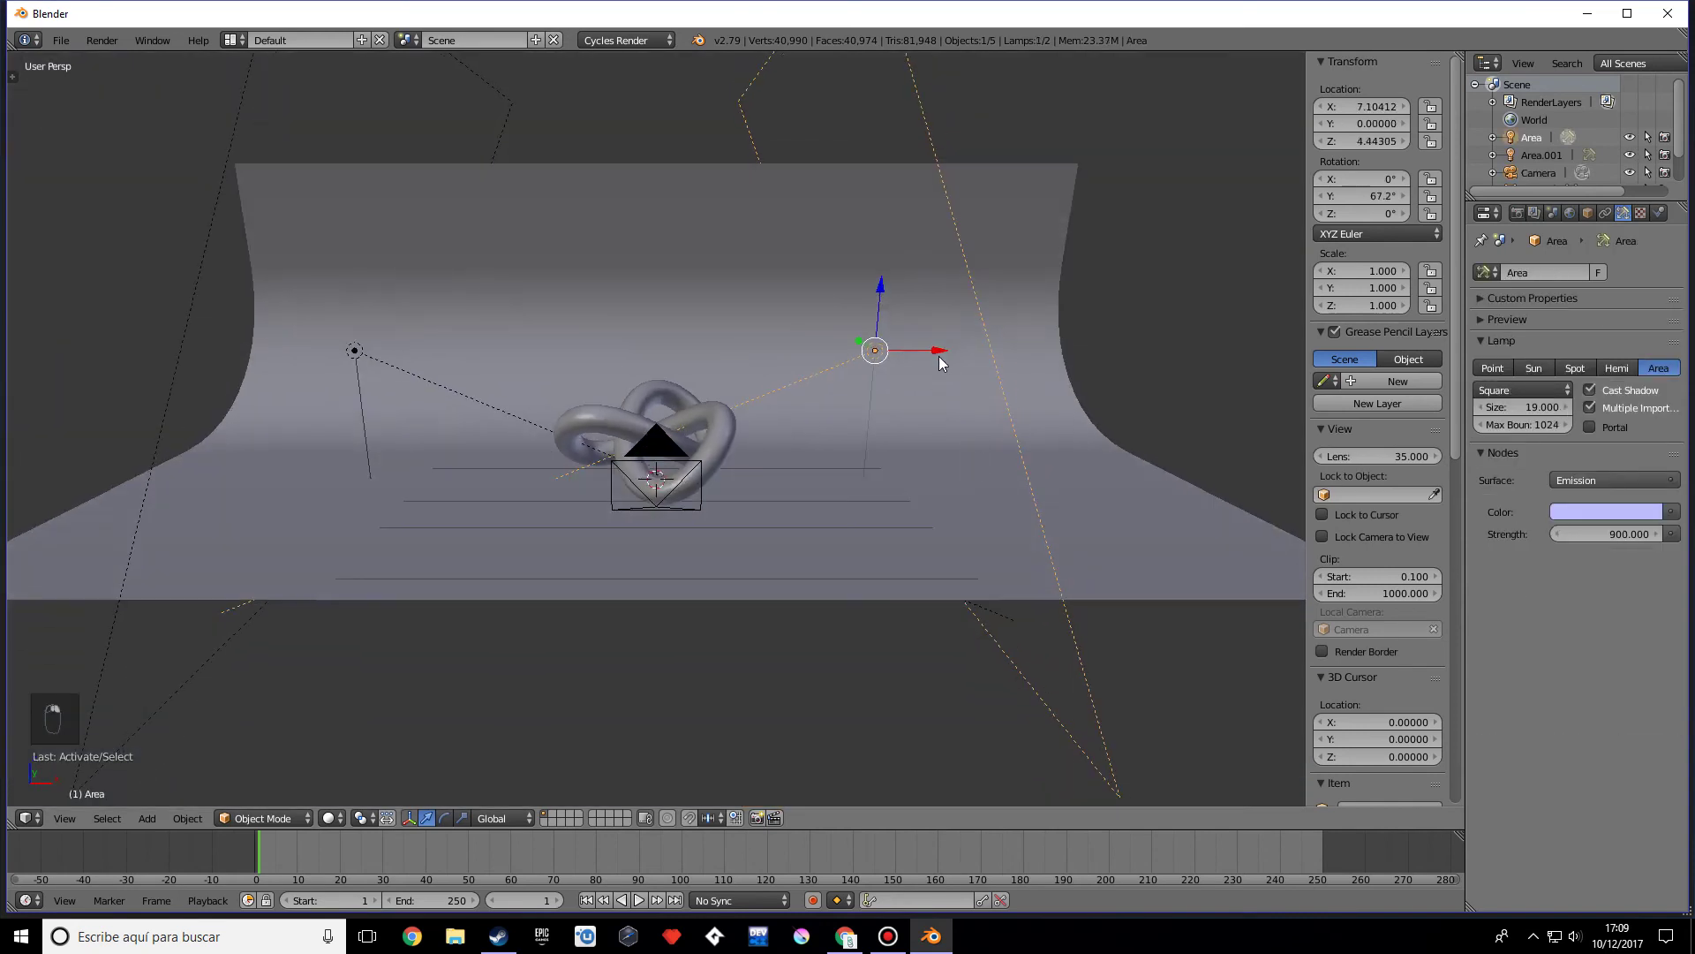
key(g)
key(x)
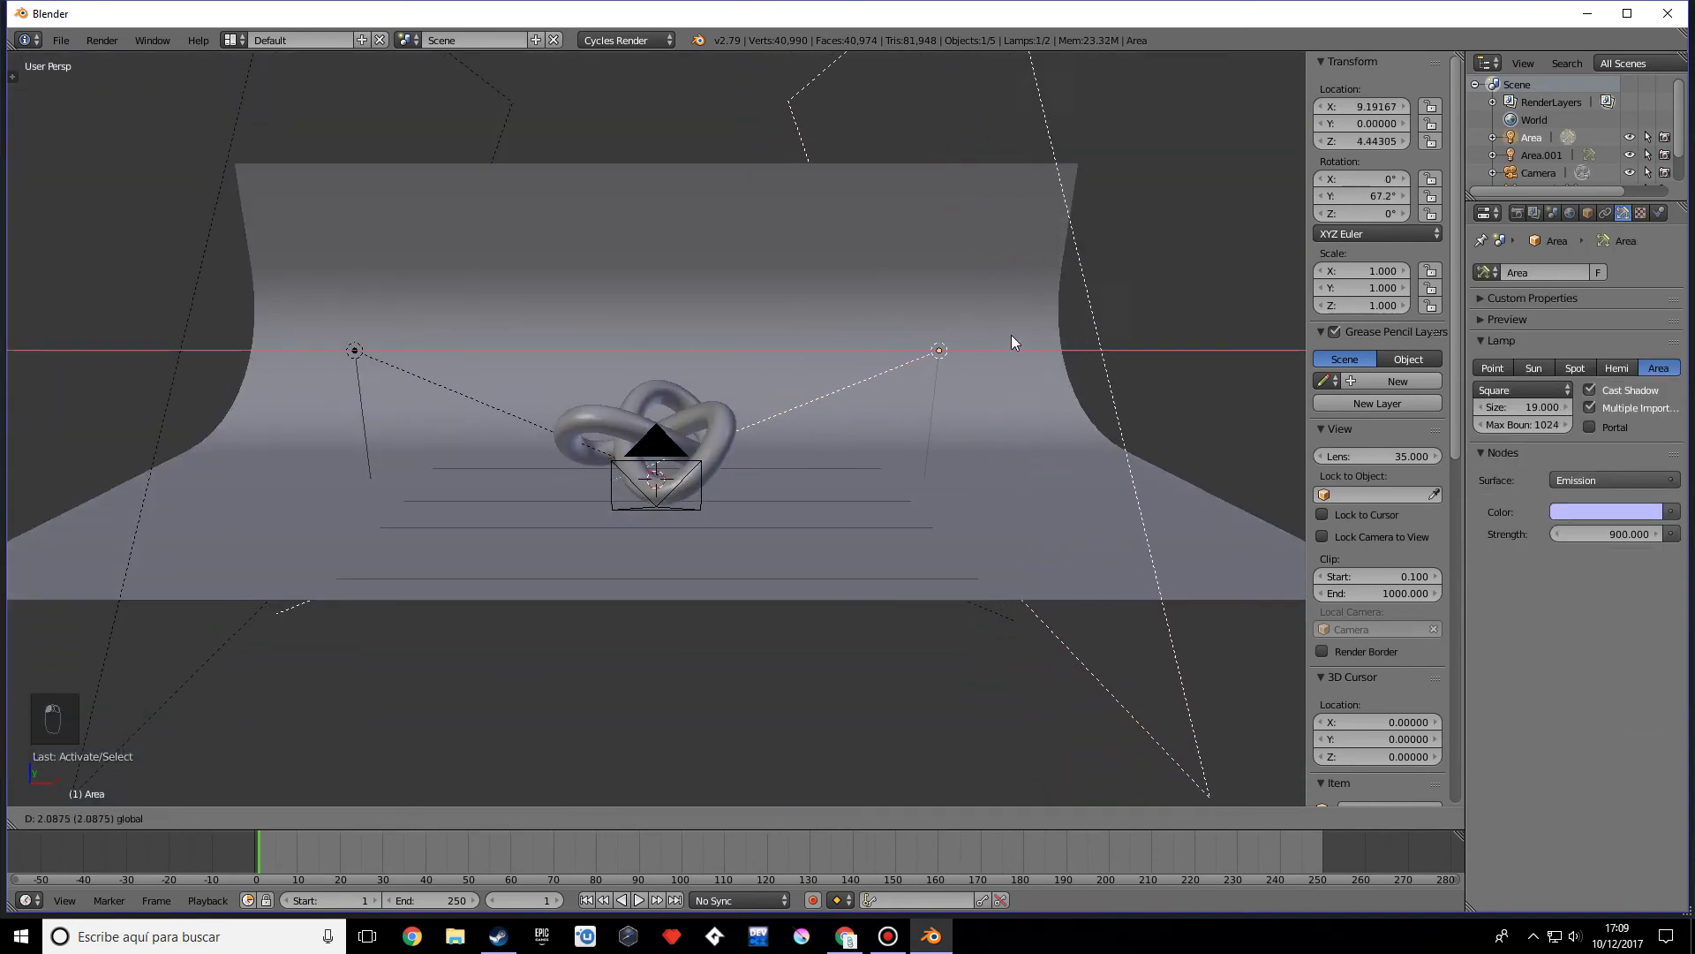
click(1008, 343)
Step: Preview the adjusted lighting through the camera in Rendered shading and return to Solid shading in a free view
key(KP_0)
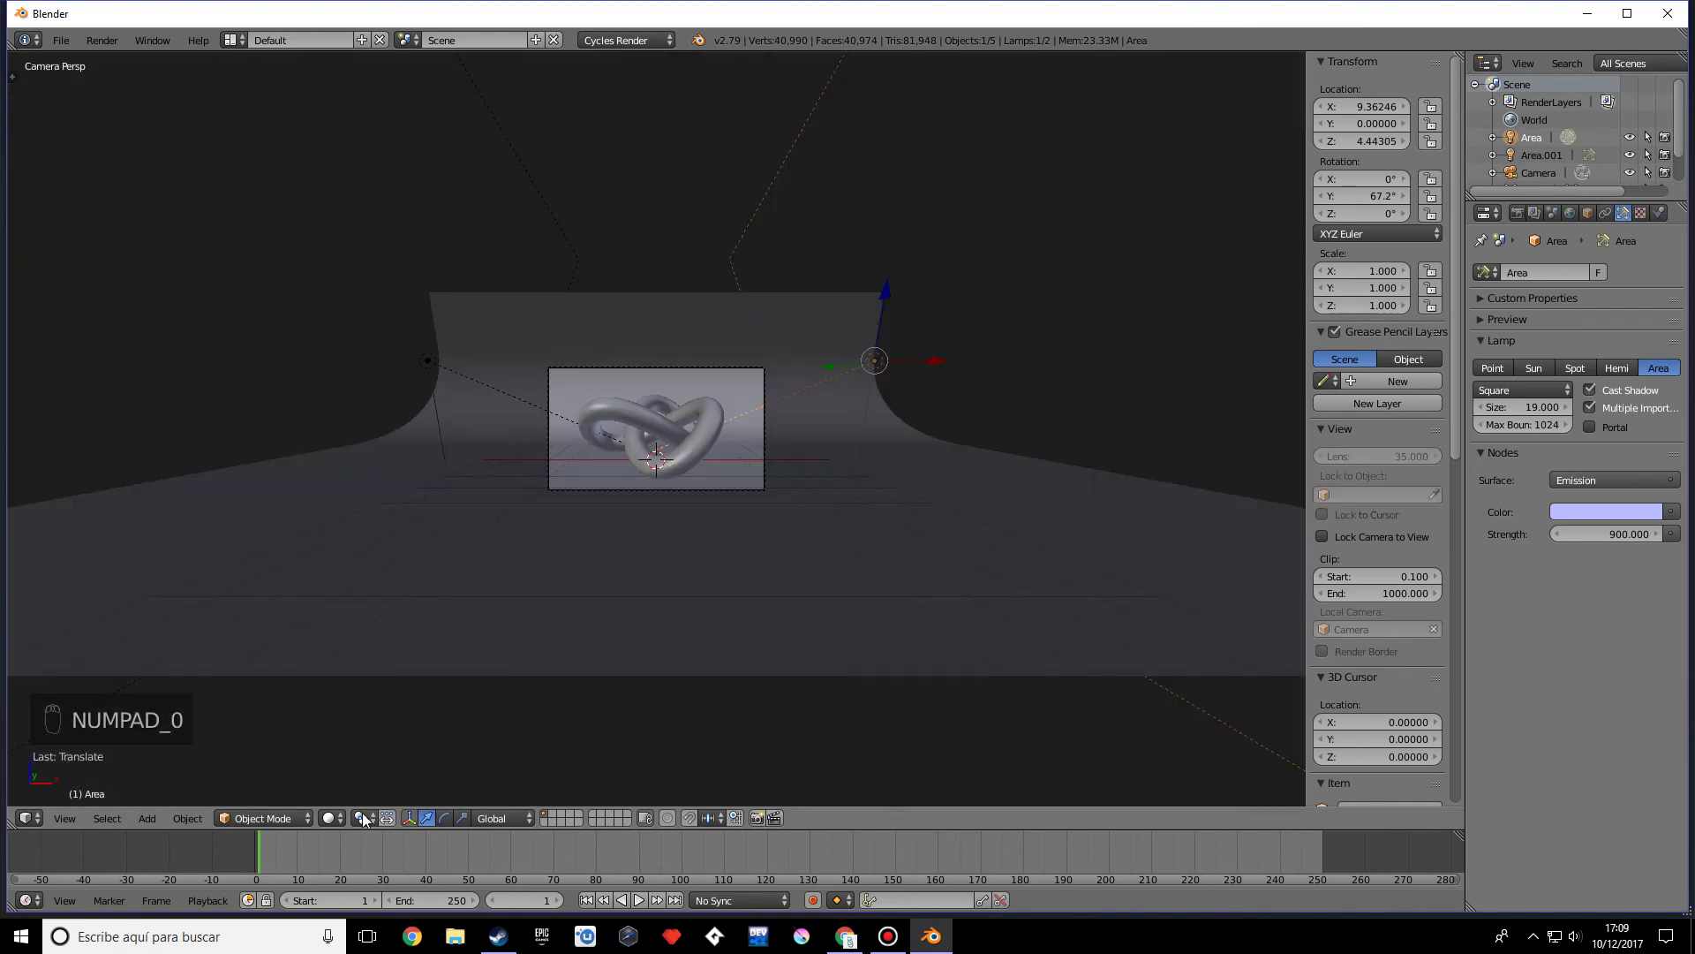
click(331, 817)
click(348, 703)
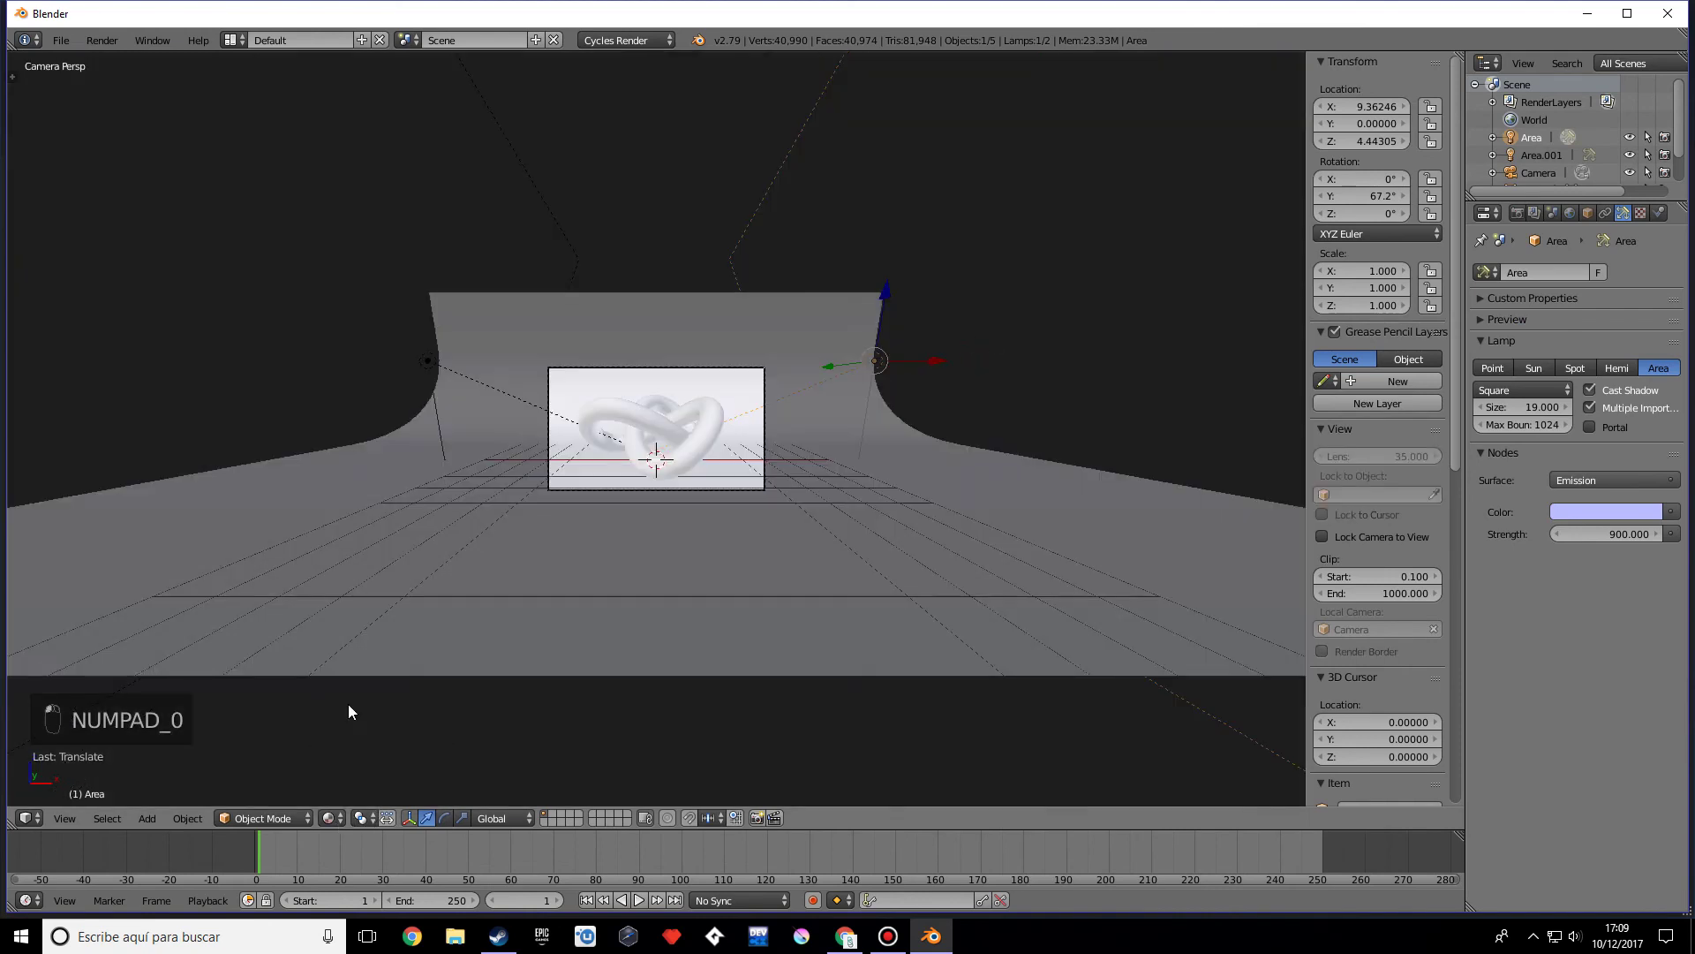
click(331, 817)
click(360, 697)
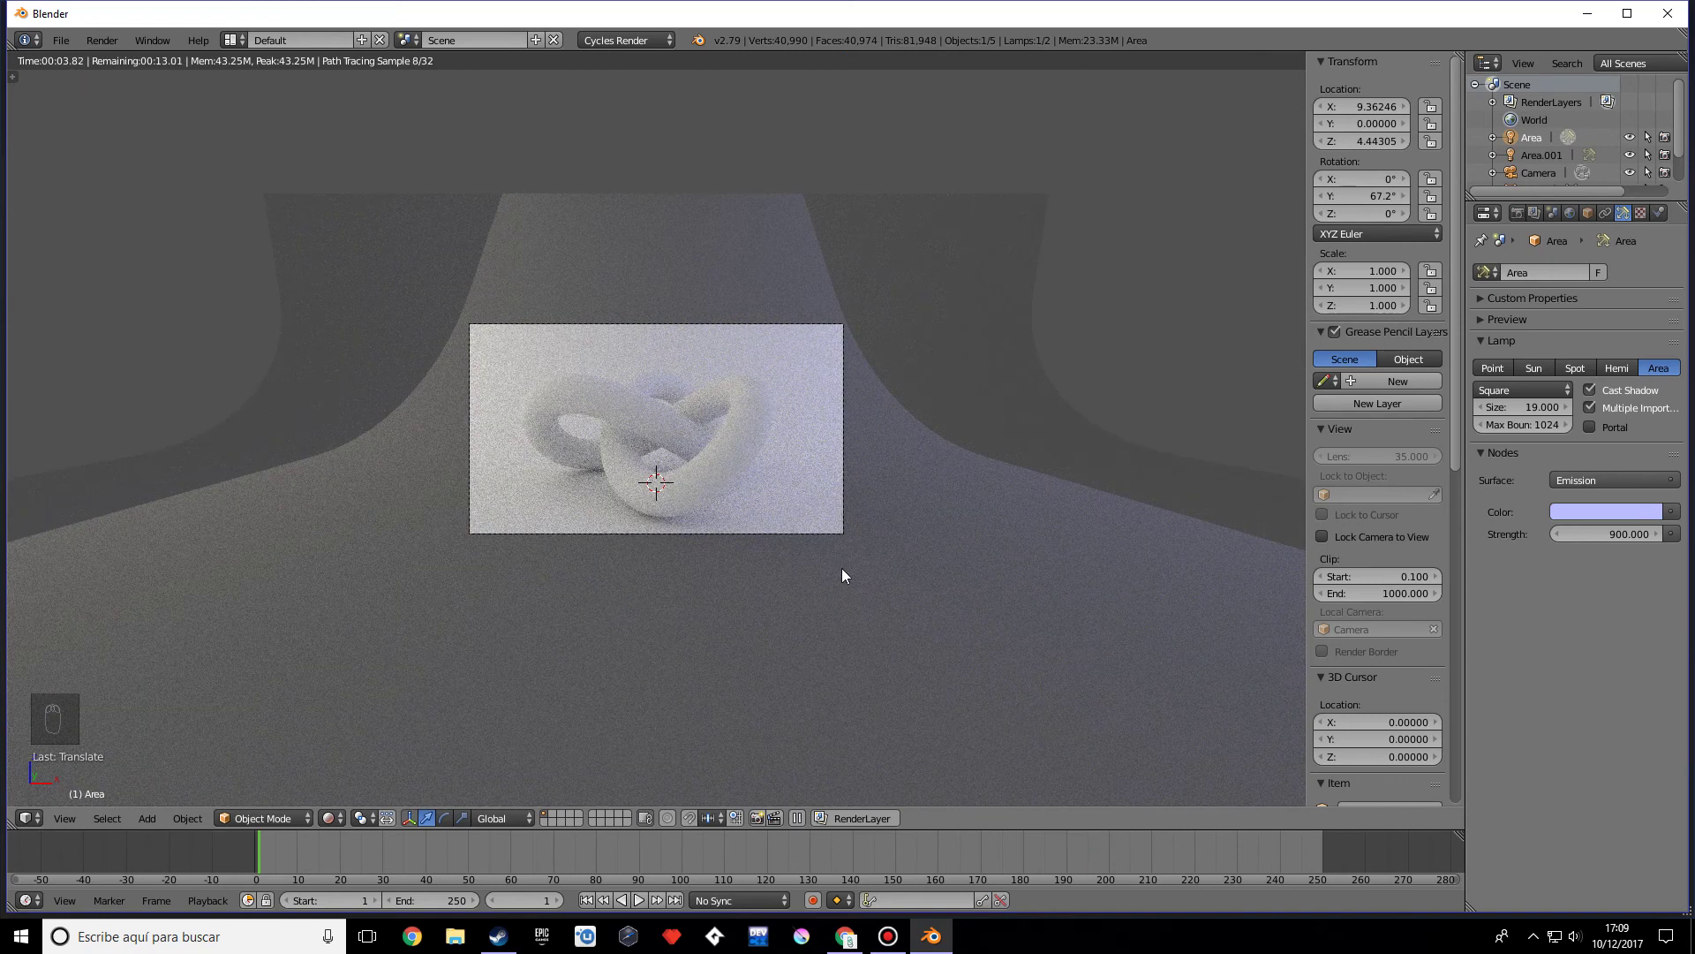
key(Tab)
middle_drag(864, 564, 843, 574)
key(z)
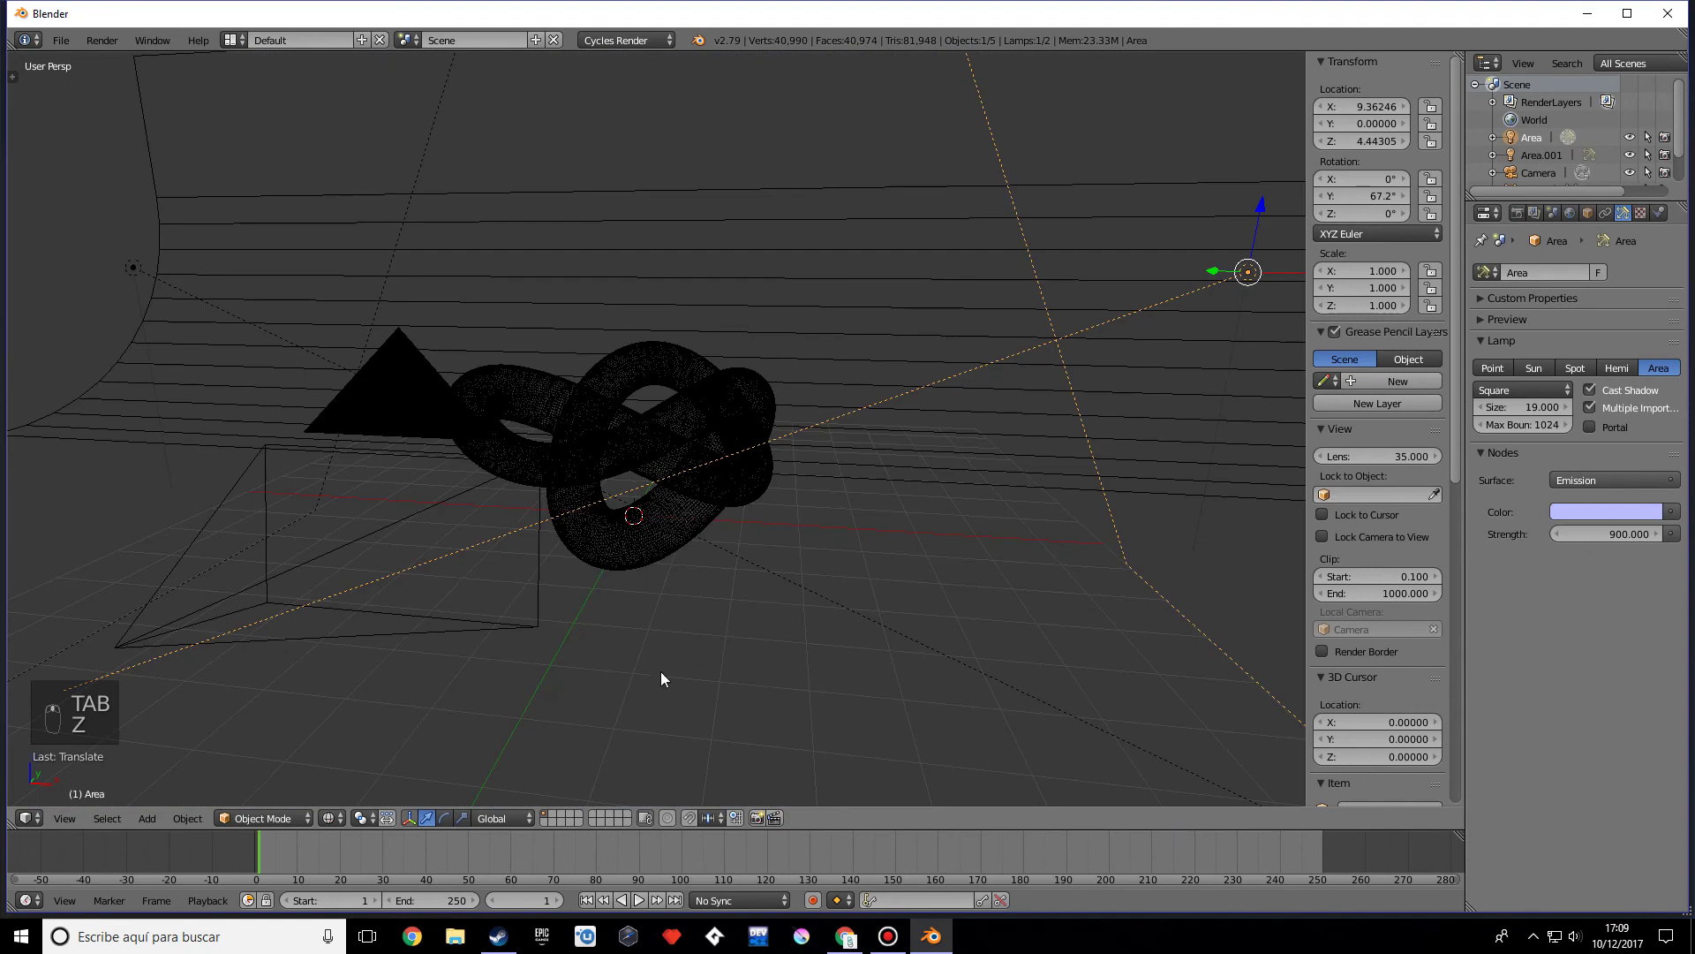
click(328, 820)
click(357, 758)
Step: Add a new Diffuse BSDF material to the backdrop plane
scroll(865, 499, down, 5)
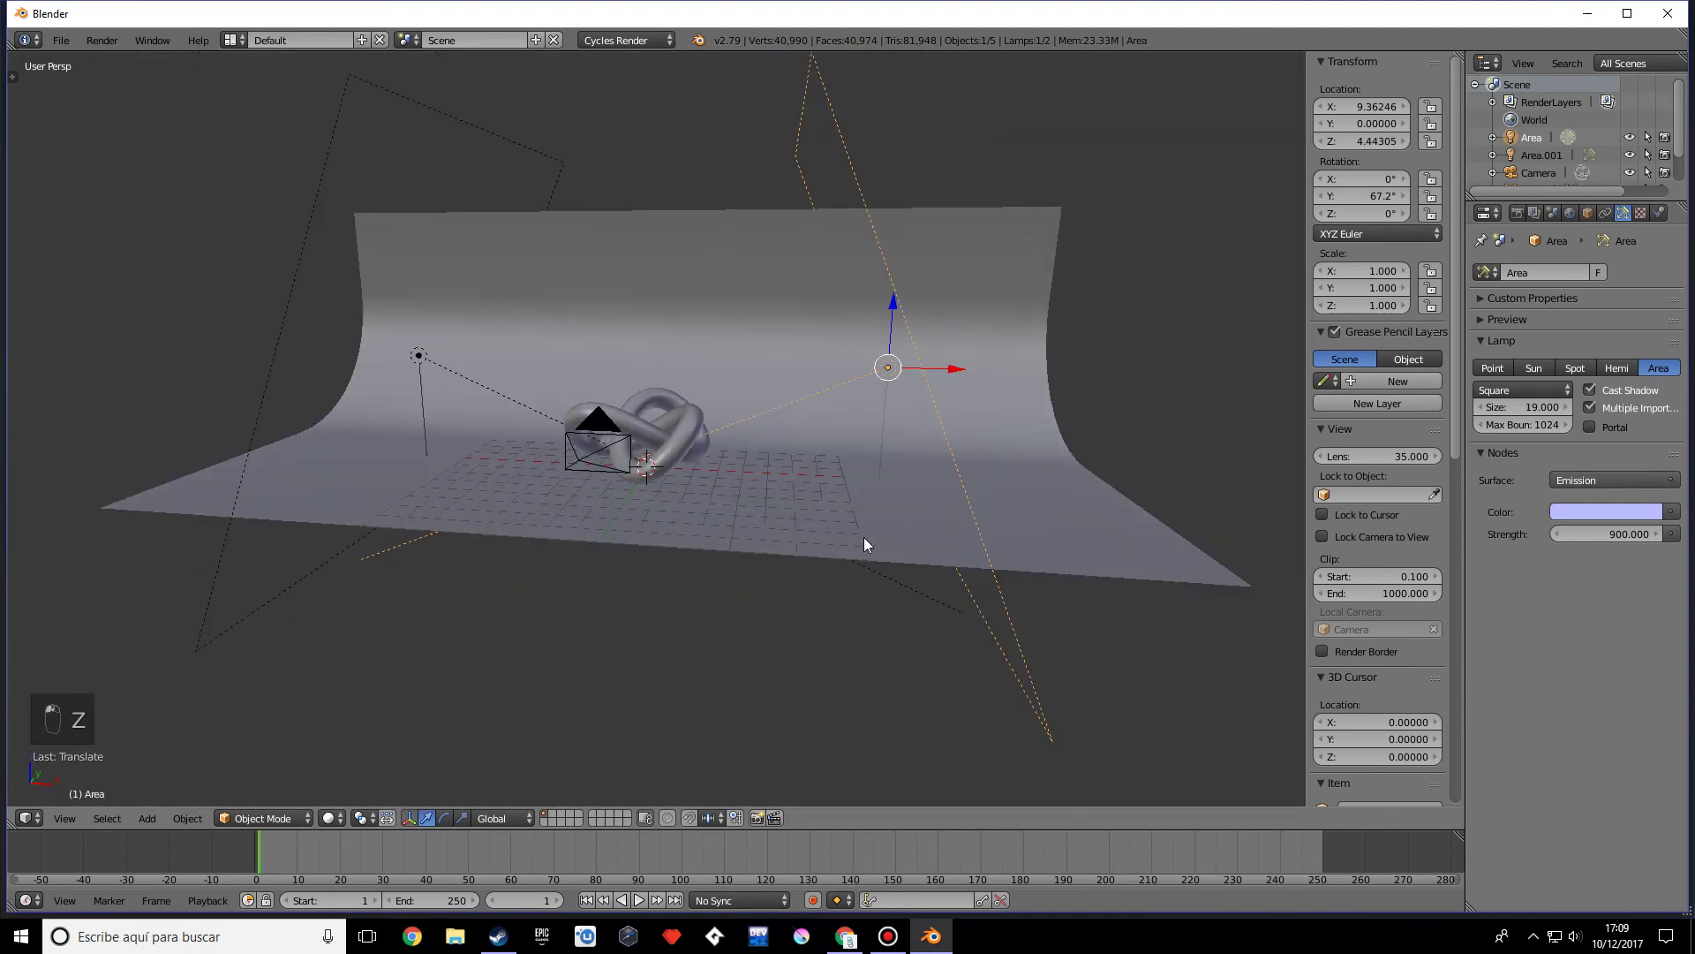
right_click(876, 516)
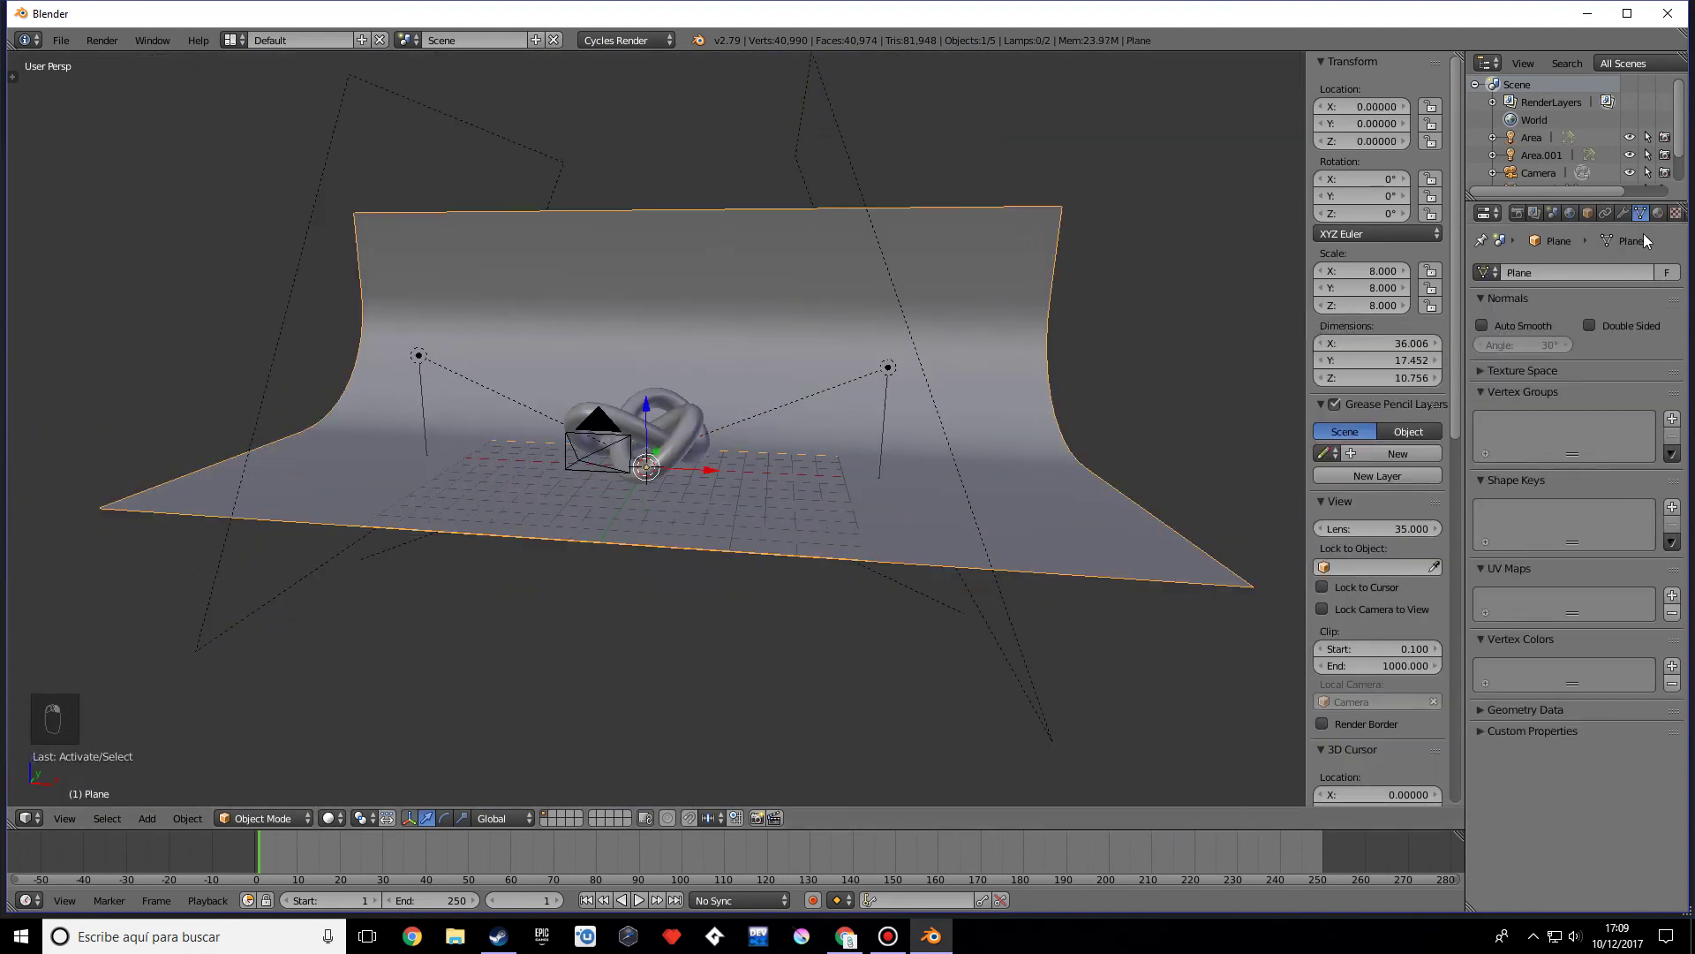
click(1659, 213)
click(1566, 330)
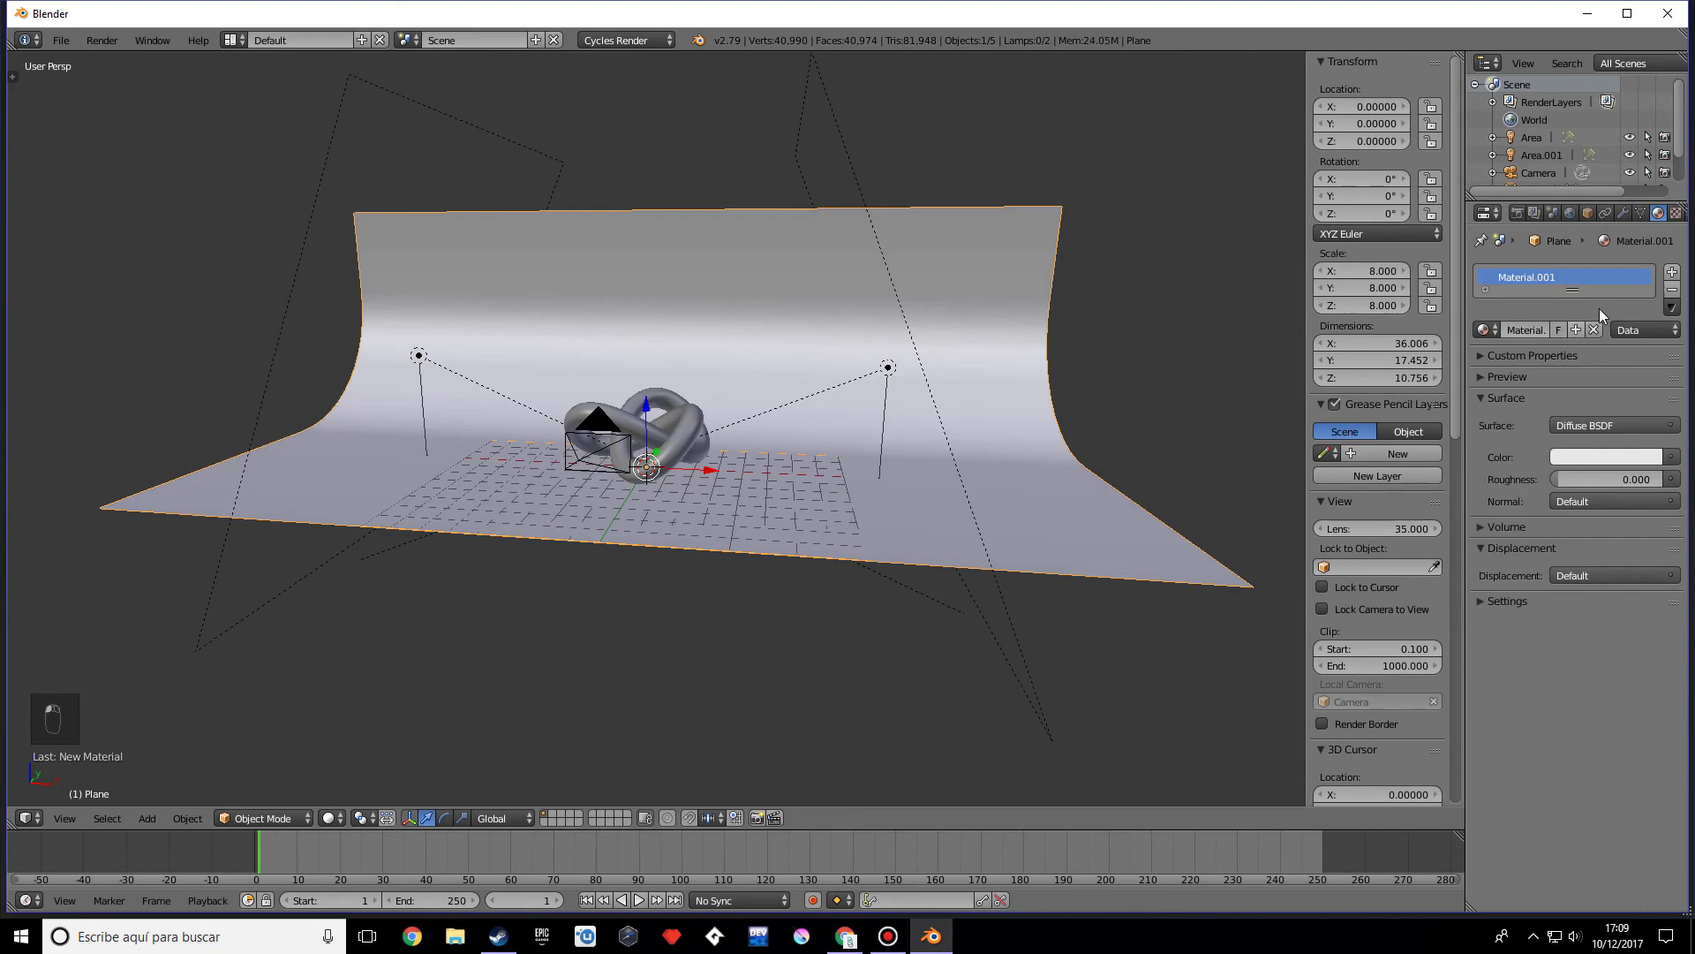
Step: Adjust the diffuse color of the backdrop plane's material, raising its brightness
click(1575, 459)
drag(1655, 215, 1650, 193)
Step: Select the torus knot, undo its accidental shift along X, and add a new material to it
right_drag(668, 410, 735, 417)
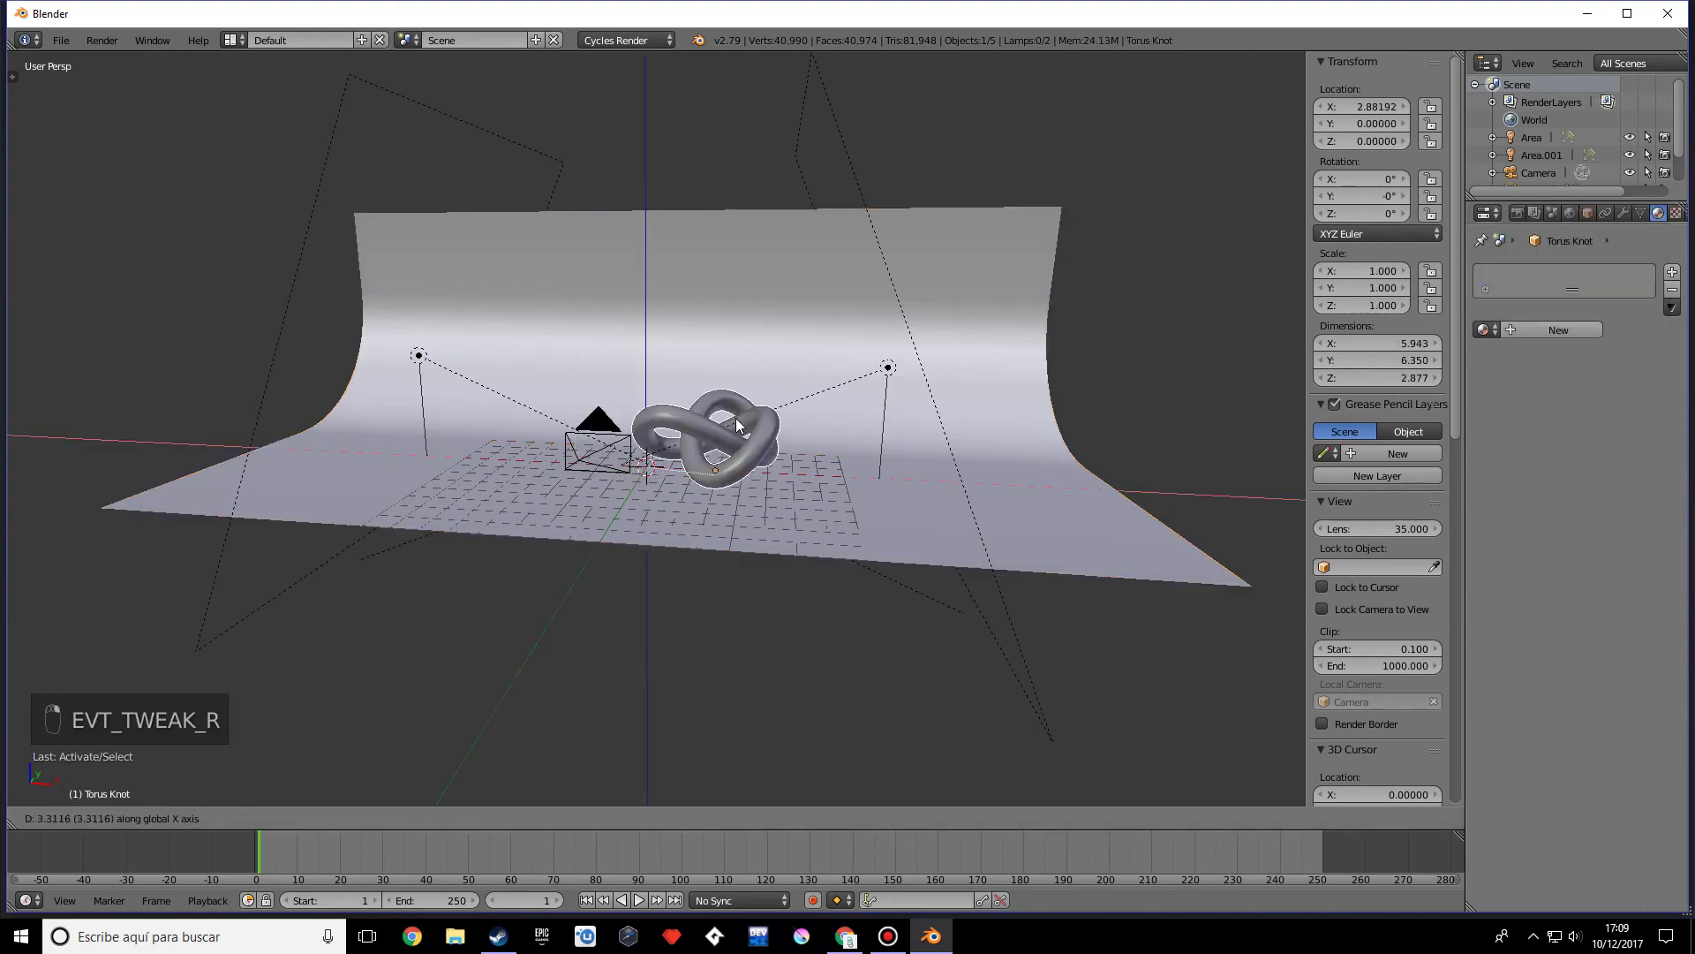
key(ctrl+z)
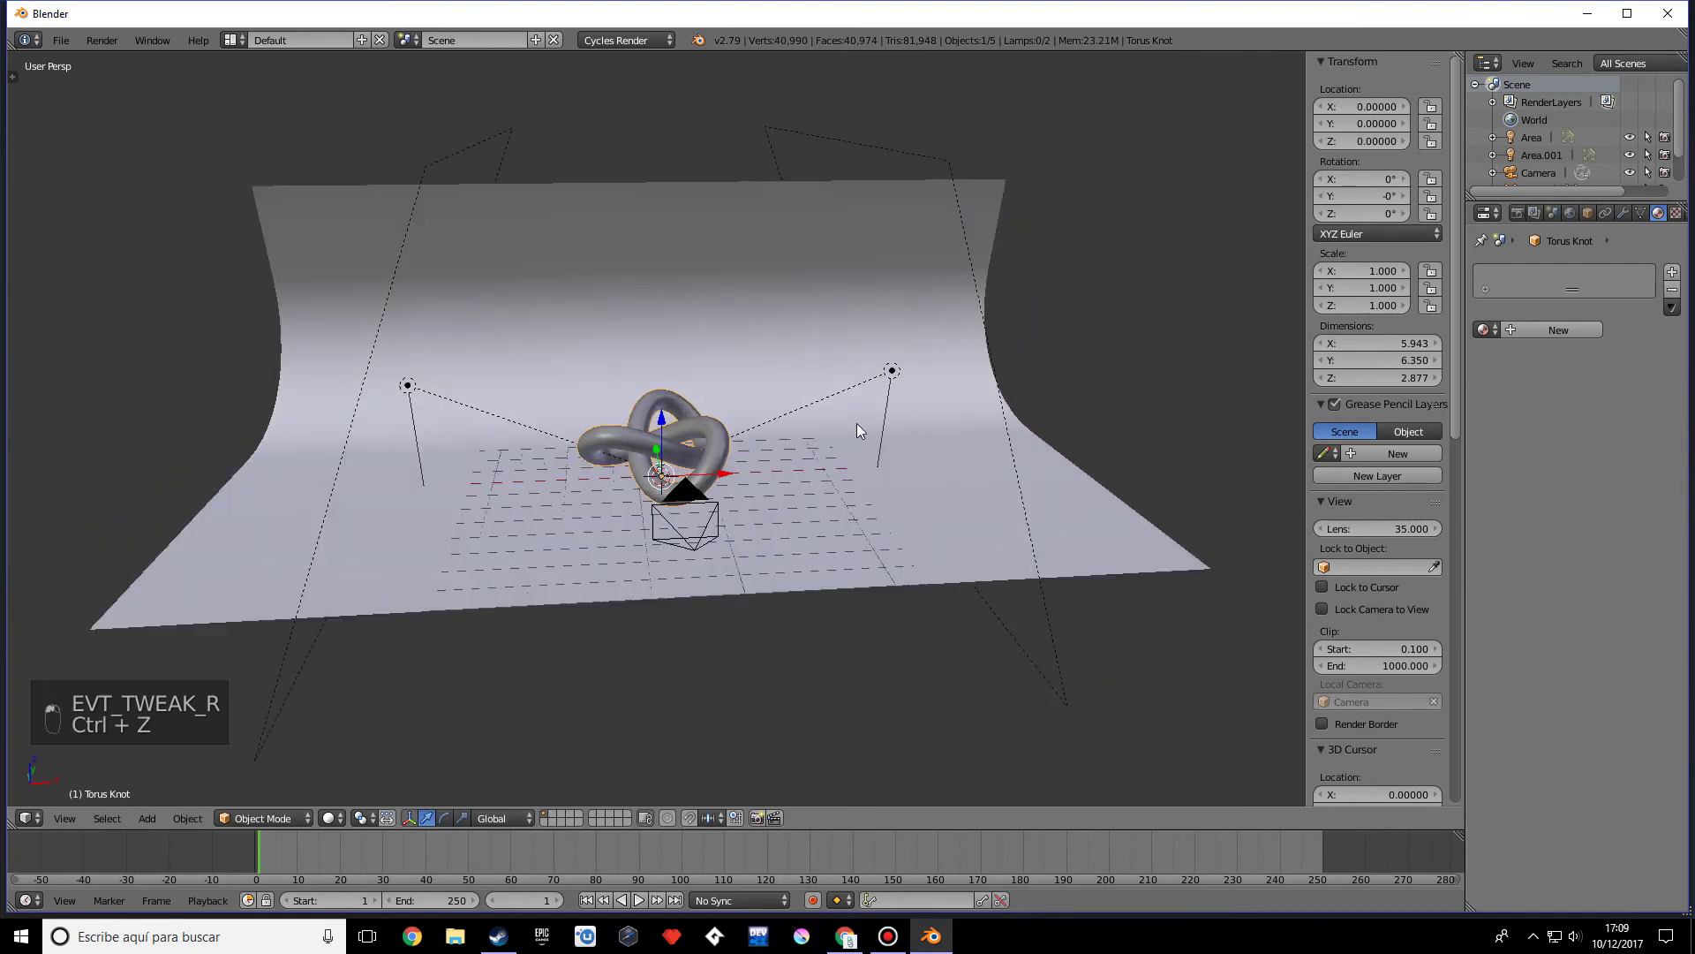
click(1543, 331)
Step: Name the torus knot's material "glossy"
click(1521, 331)
text(ssy)
key(Return)
click(1522, 331)
key(BackSpace)
text(glo)
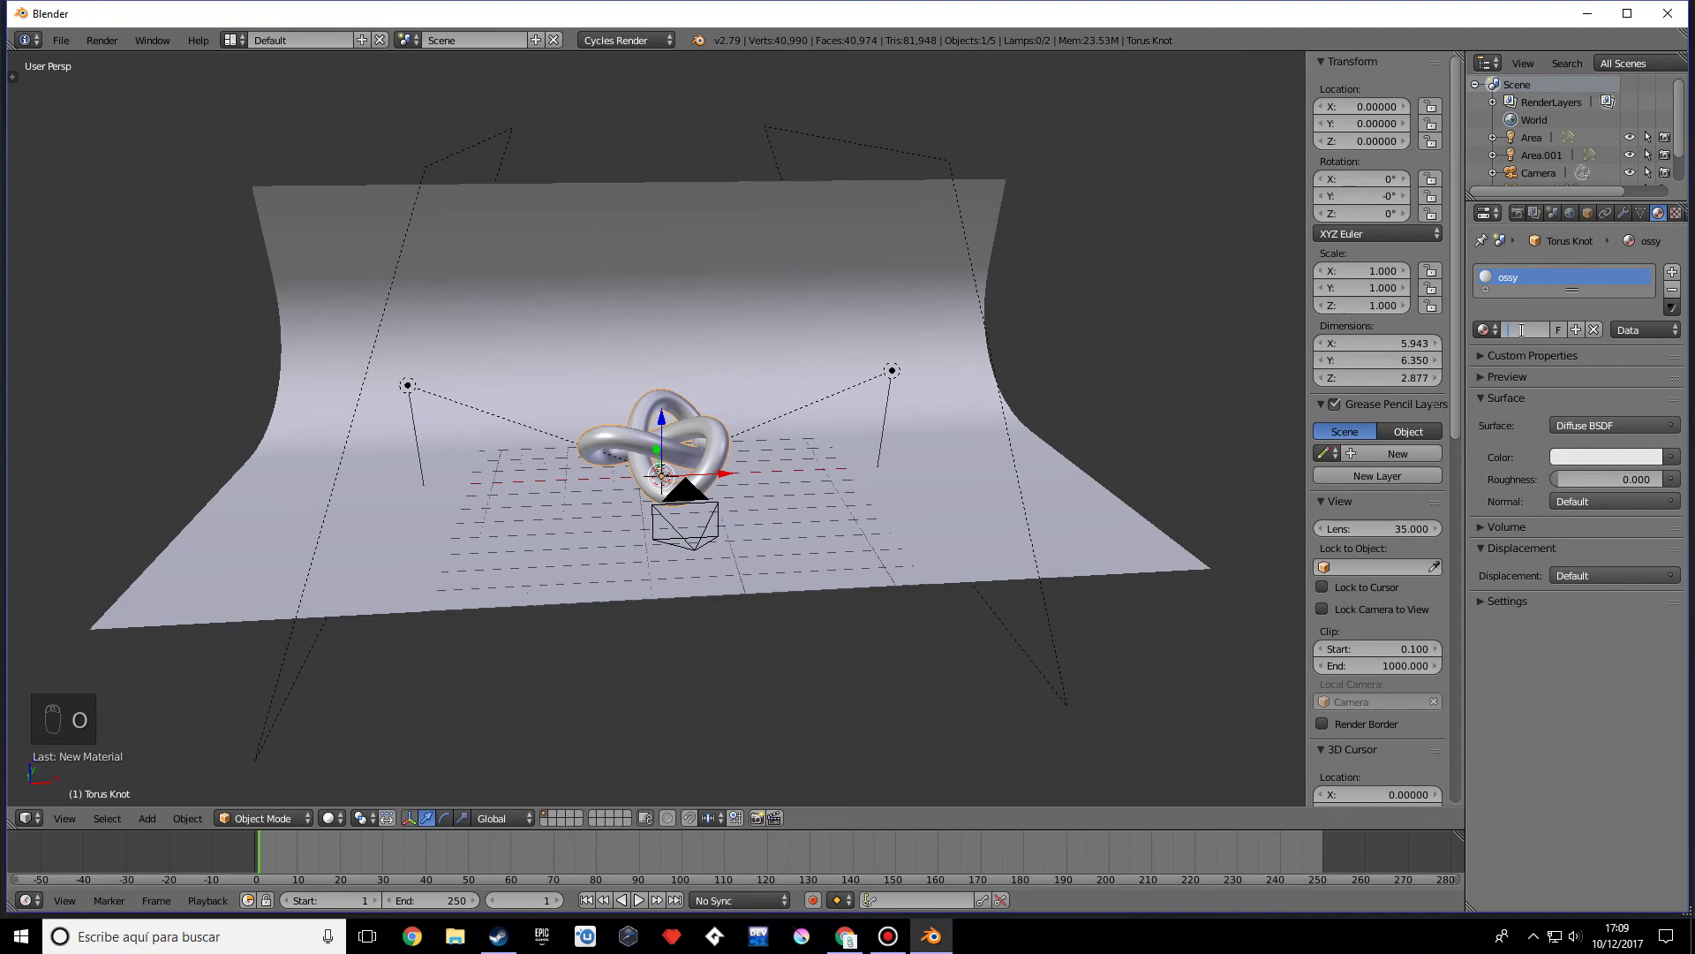
key(ctrl+g)
text(glo)
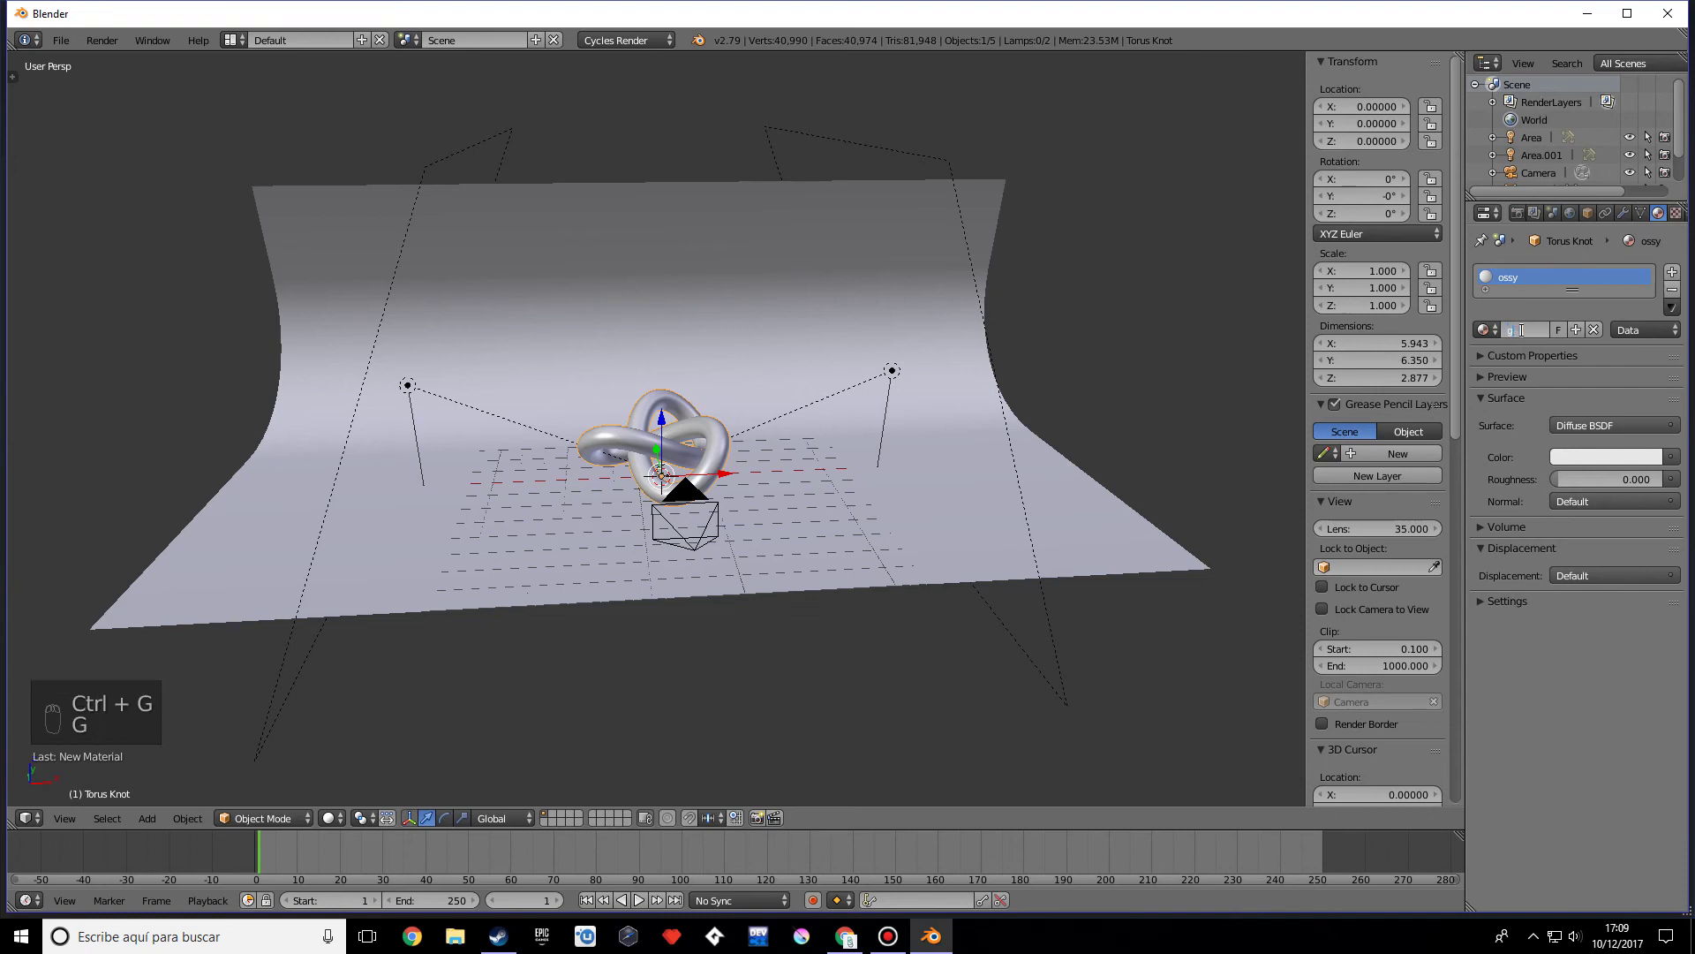
text(ssy)
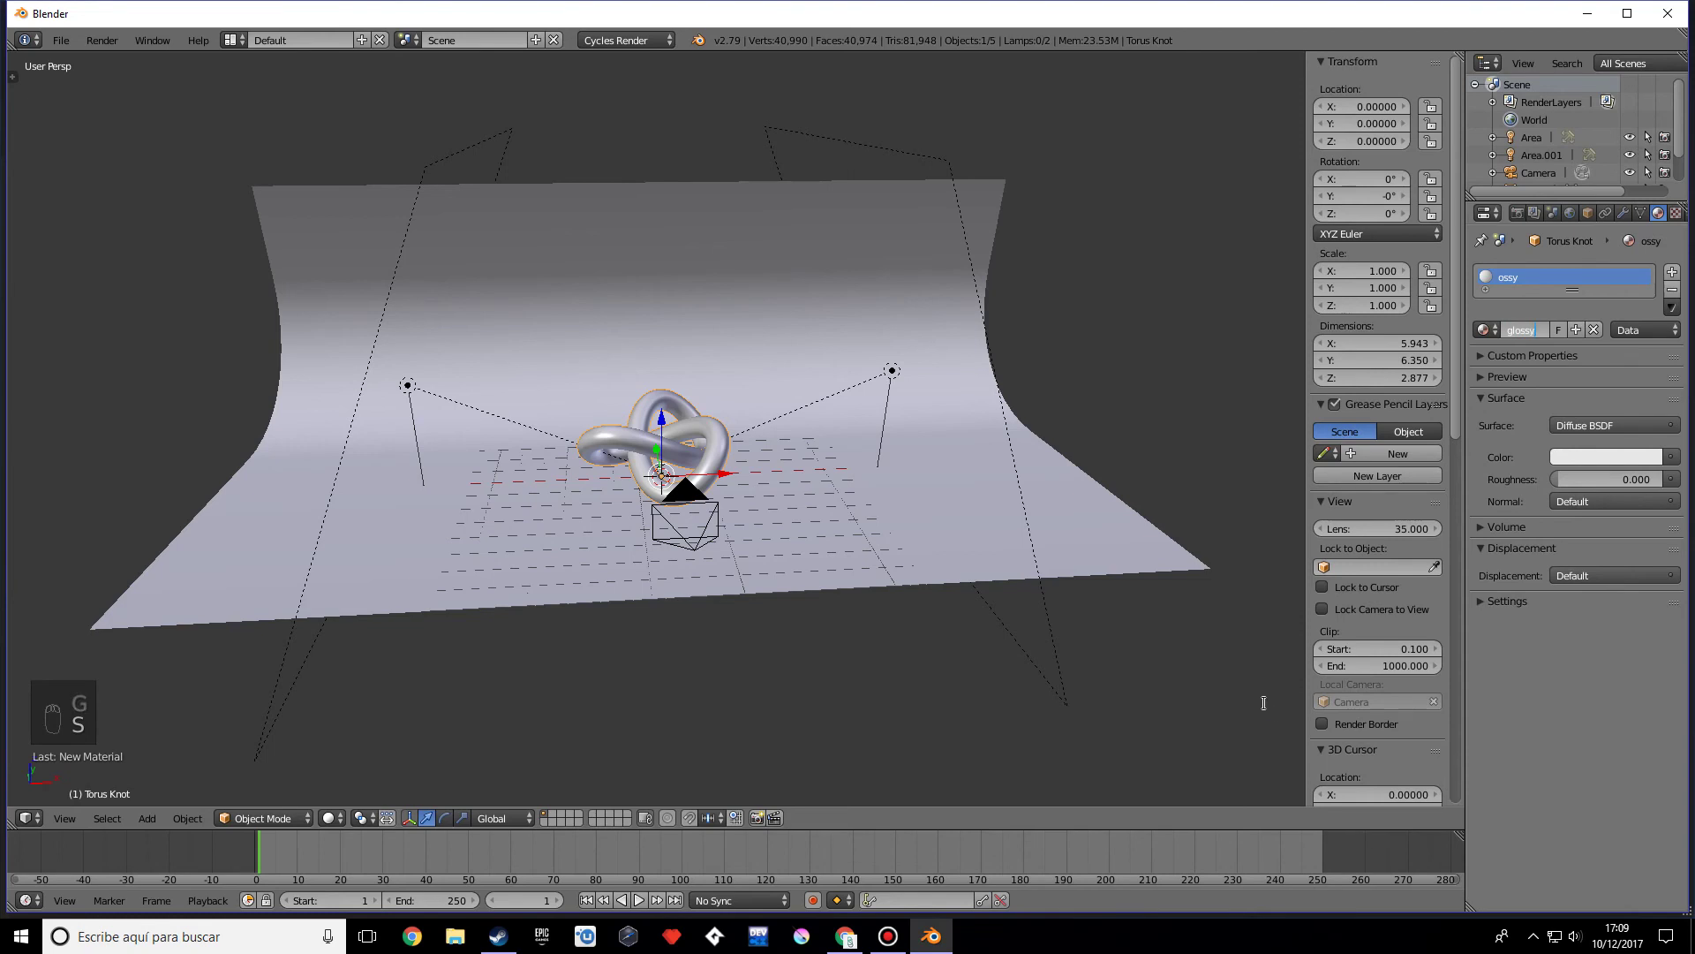
key(Return)
Step: Enlarge the timeline area below the 3D view and turn it into a Node Editor
scroll(1051, 552, up, 1)
middle_drag(1050, 552, 1005, 537)
click(123, 823)
drag(129, 830, 133, 660)
click(25, 899)
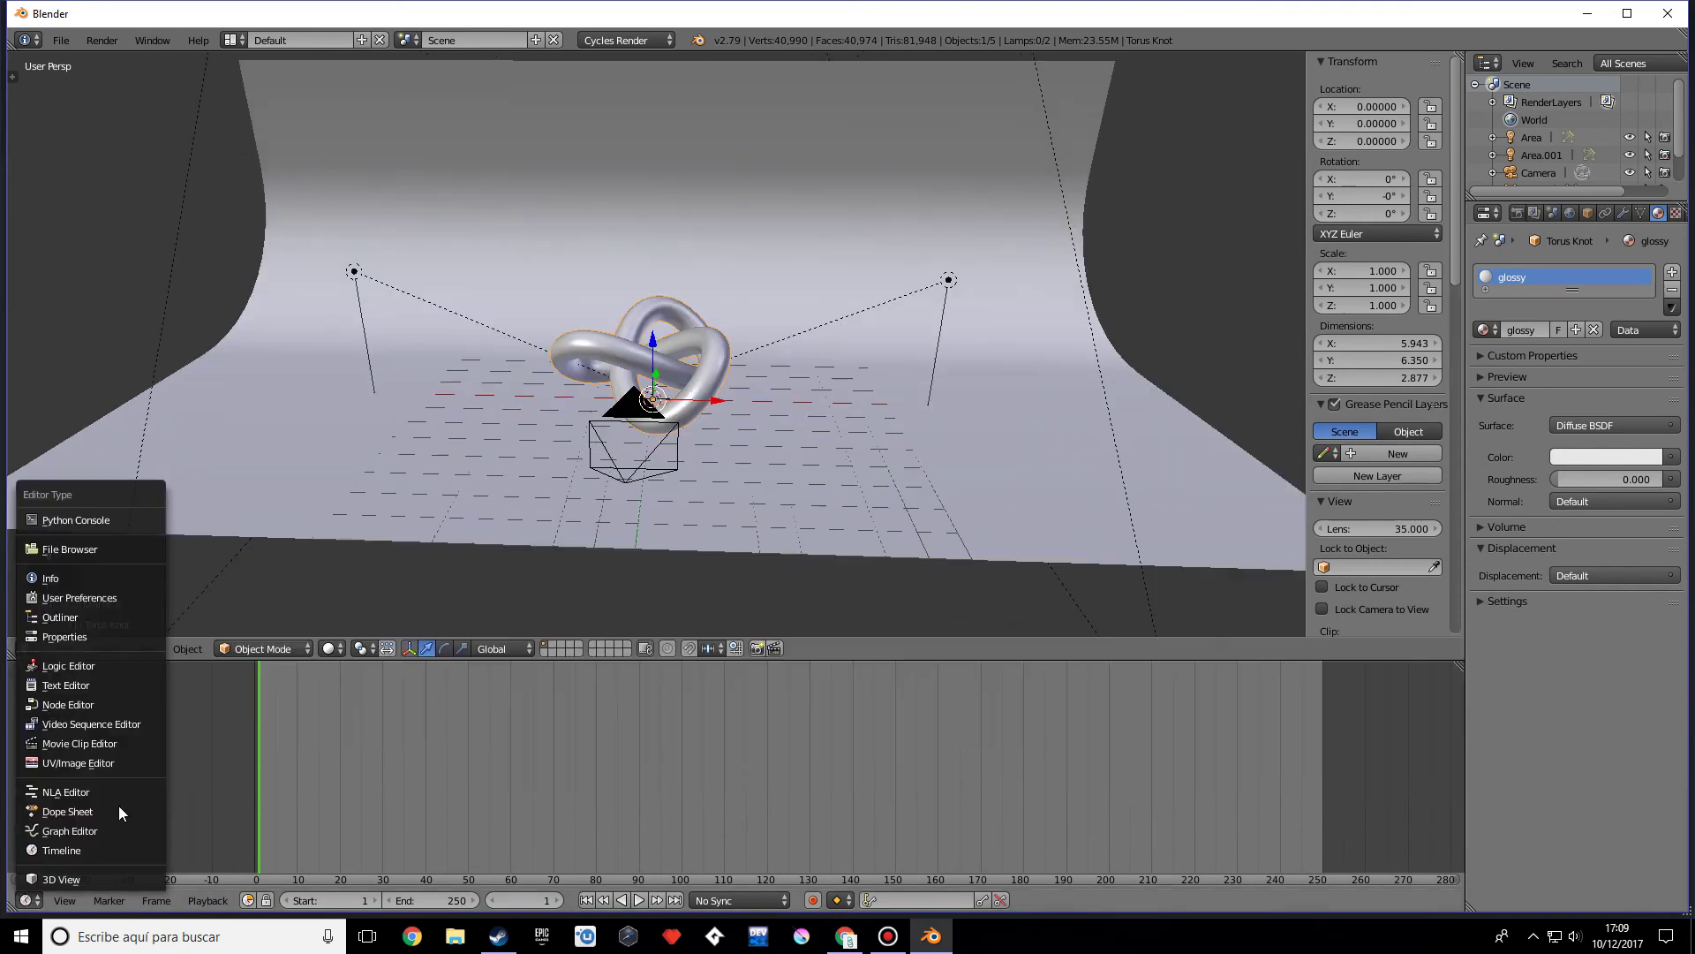
click(98, 706)
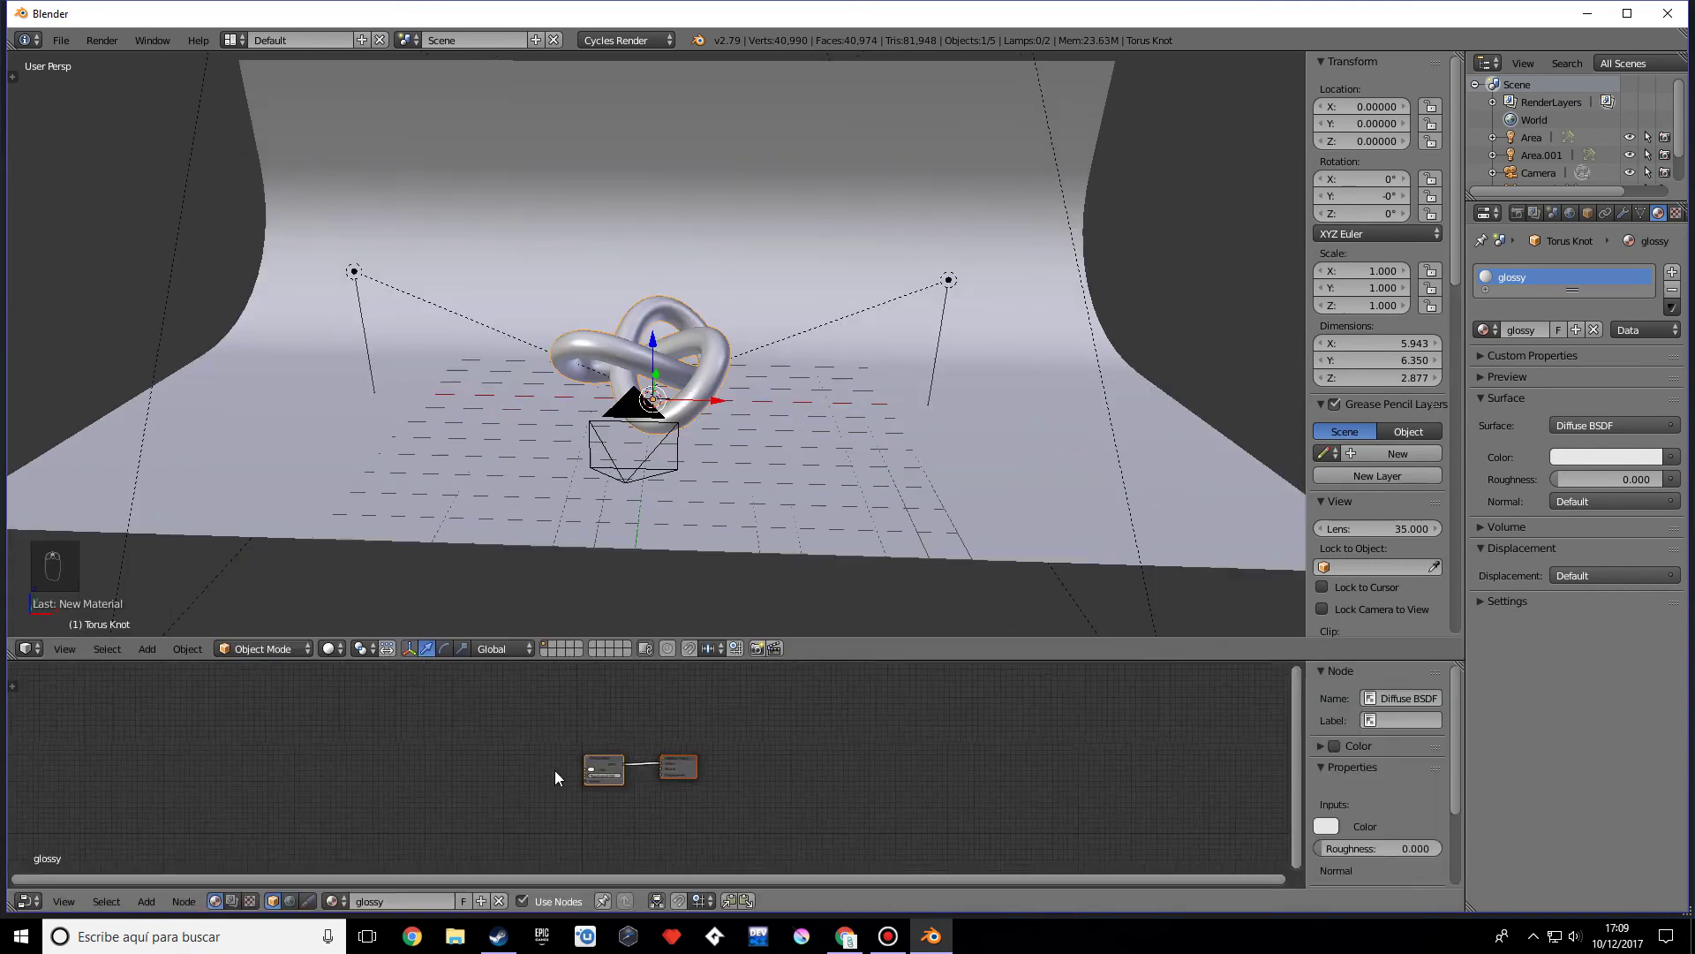
Step: Set the Diffuse BSDF node's color in the glossy material to a saturated red
scroll(555, 770, up, 5)
click(503, 773)
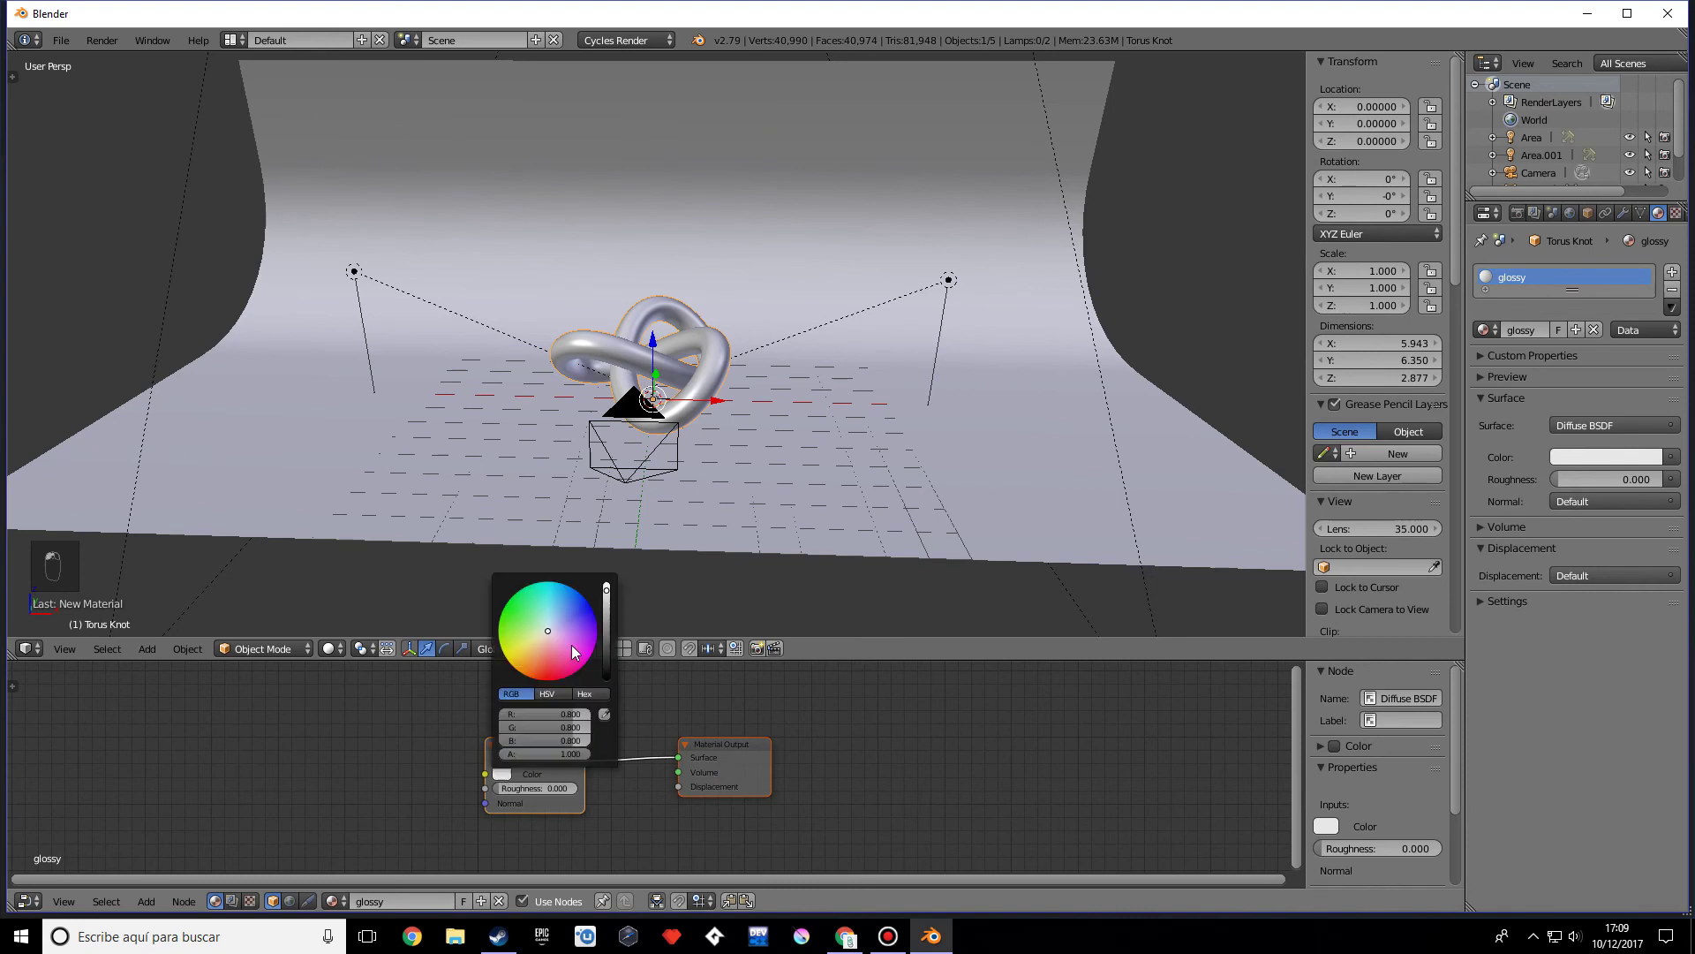
click(551, 677)
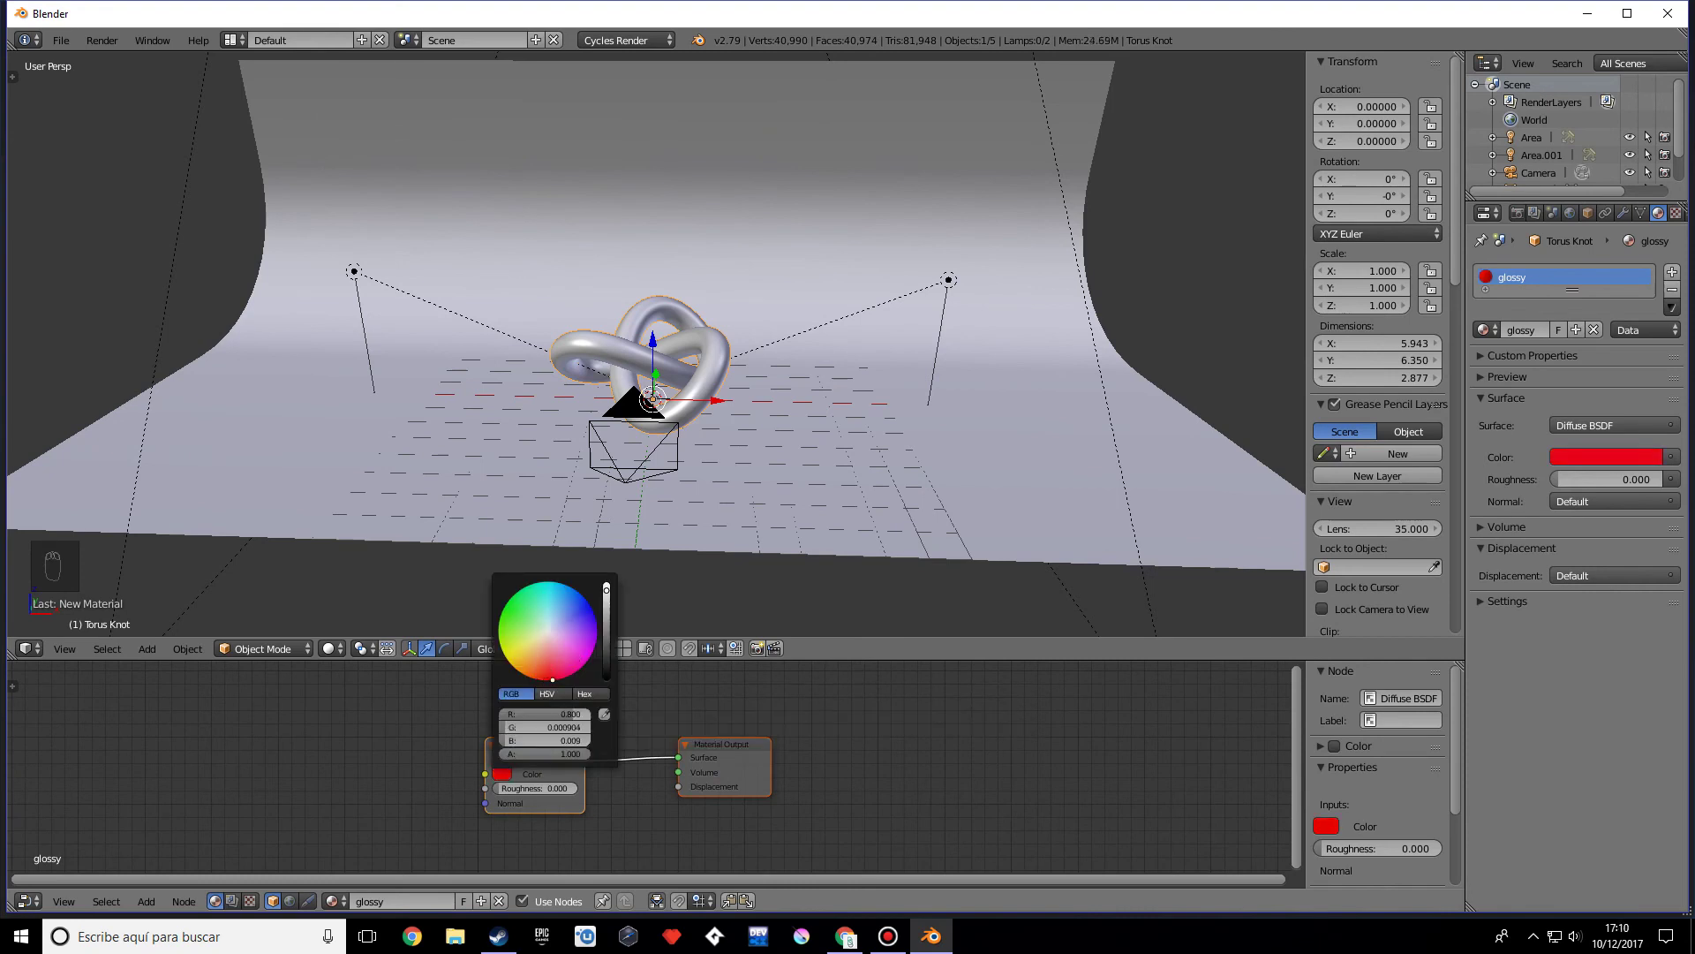
Step: Add a Glossy BSDF node below the Diffuse BSDF and set its roughness to 0.030
middle_drag(621, 819, 623, 783)
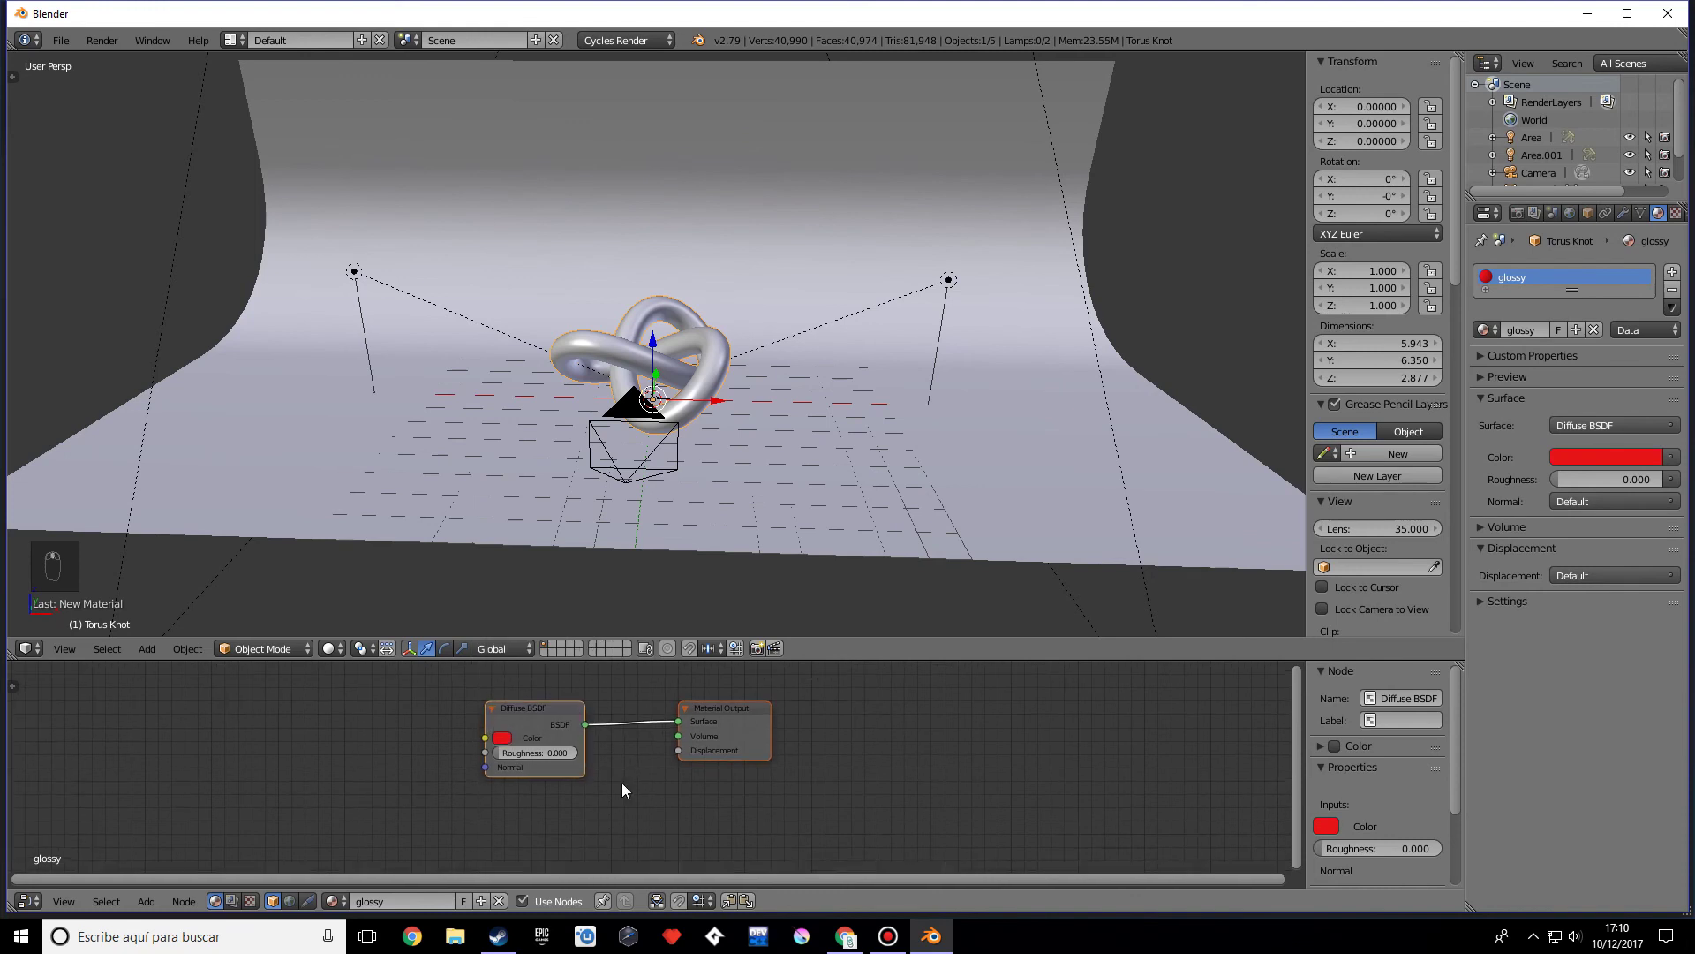
key(shift+a)
mouse_move(557, 776)
click(682, 535)
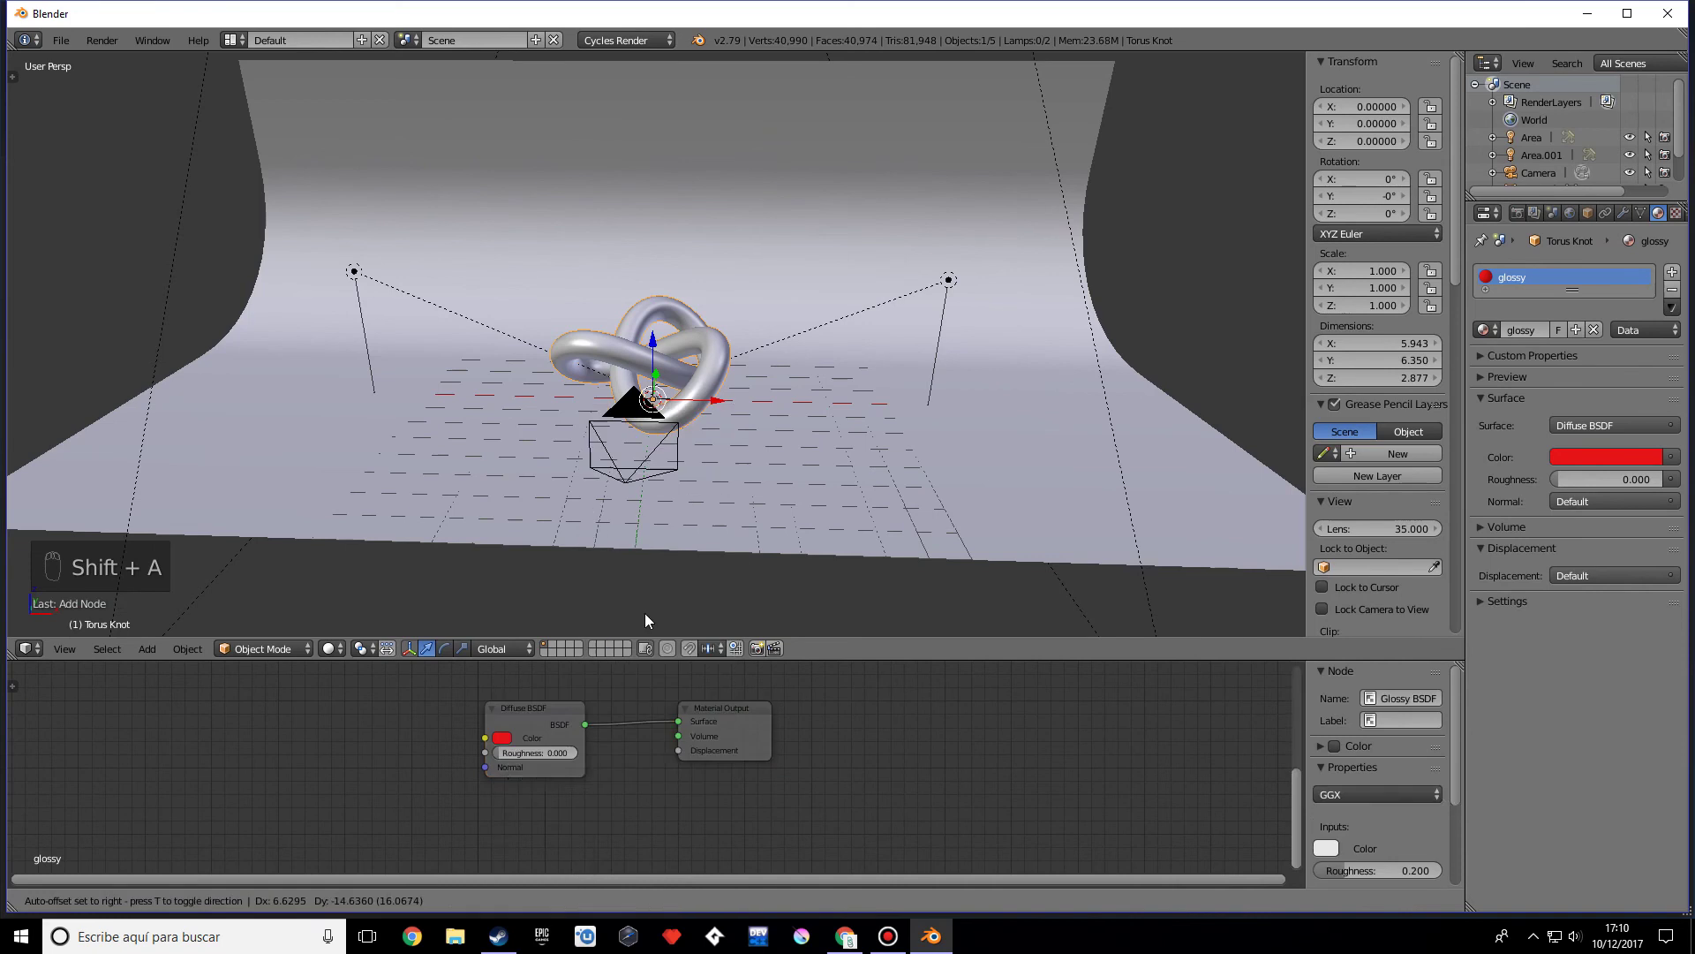
click(489, 781)
click(522, 851)
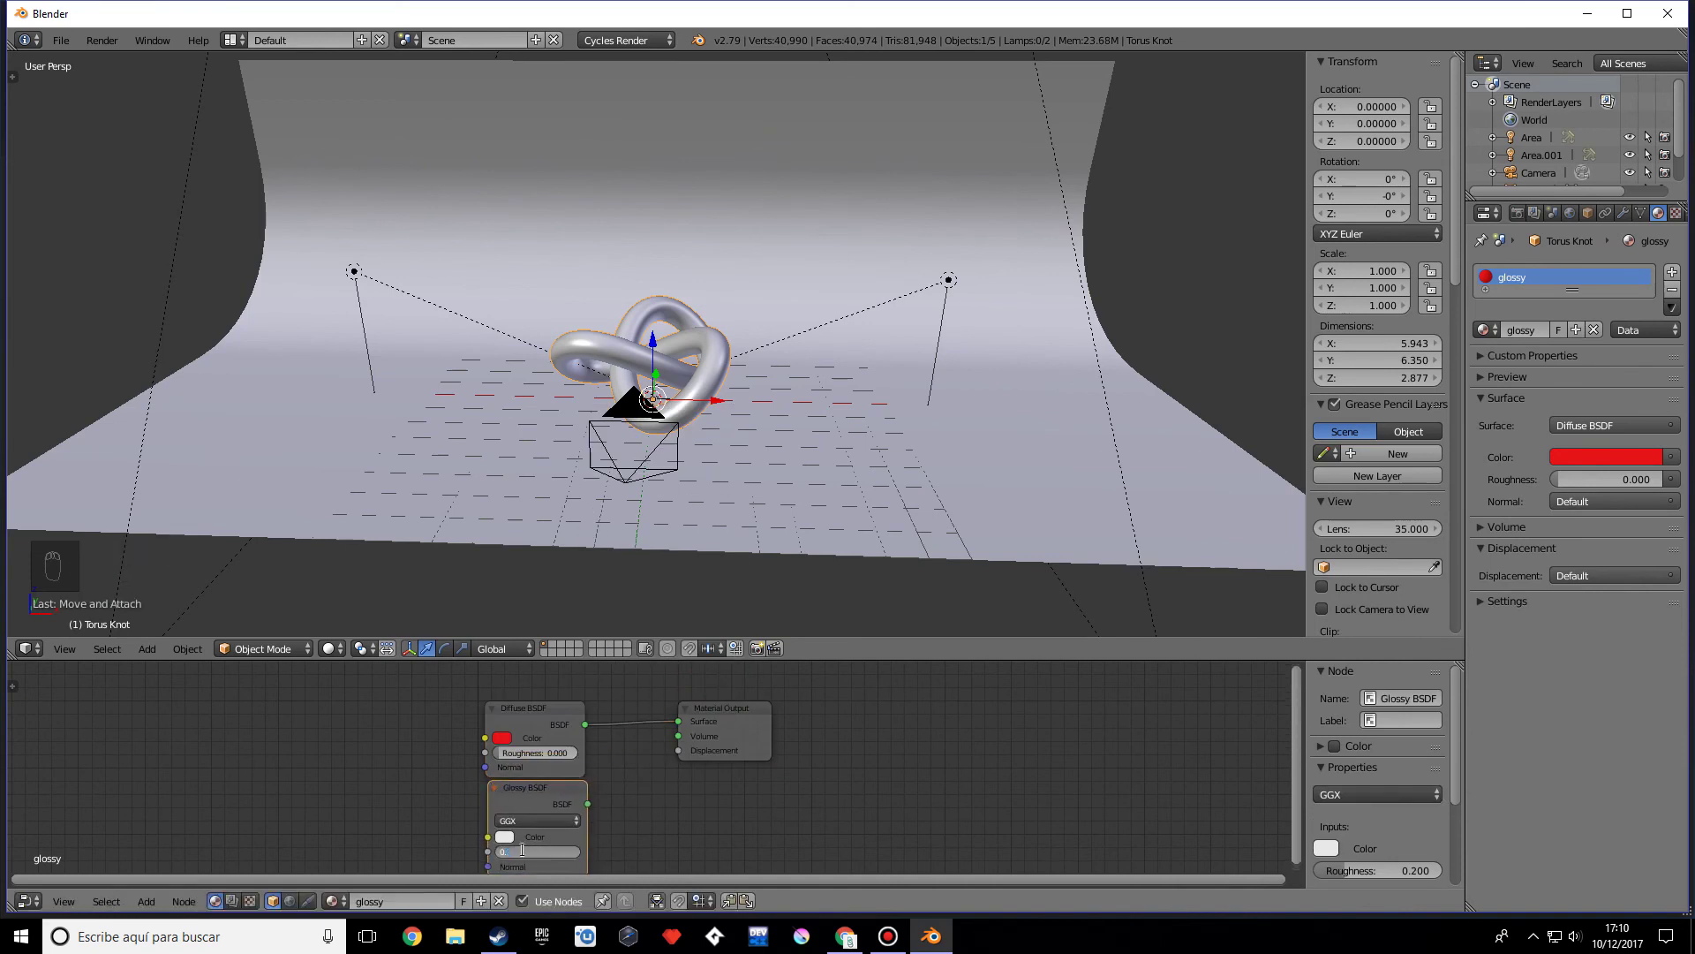
text(0.030)
key(Return)
Step: Insert a Mix Shader between the Diffuse BSDF and Material Output, and link the Glossy BSDF to its second shader input
key(shift+a)
mouse_move(823, 767)
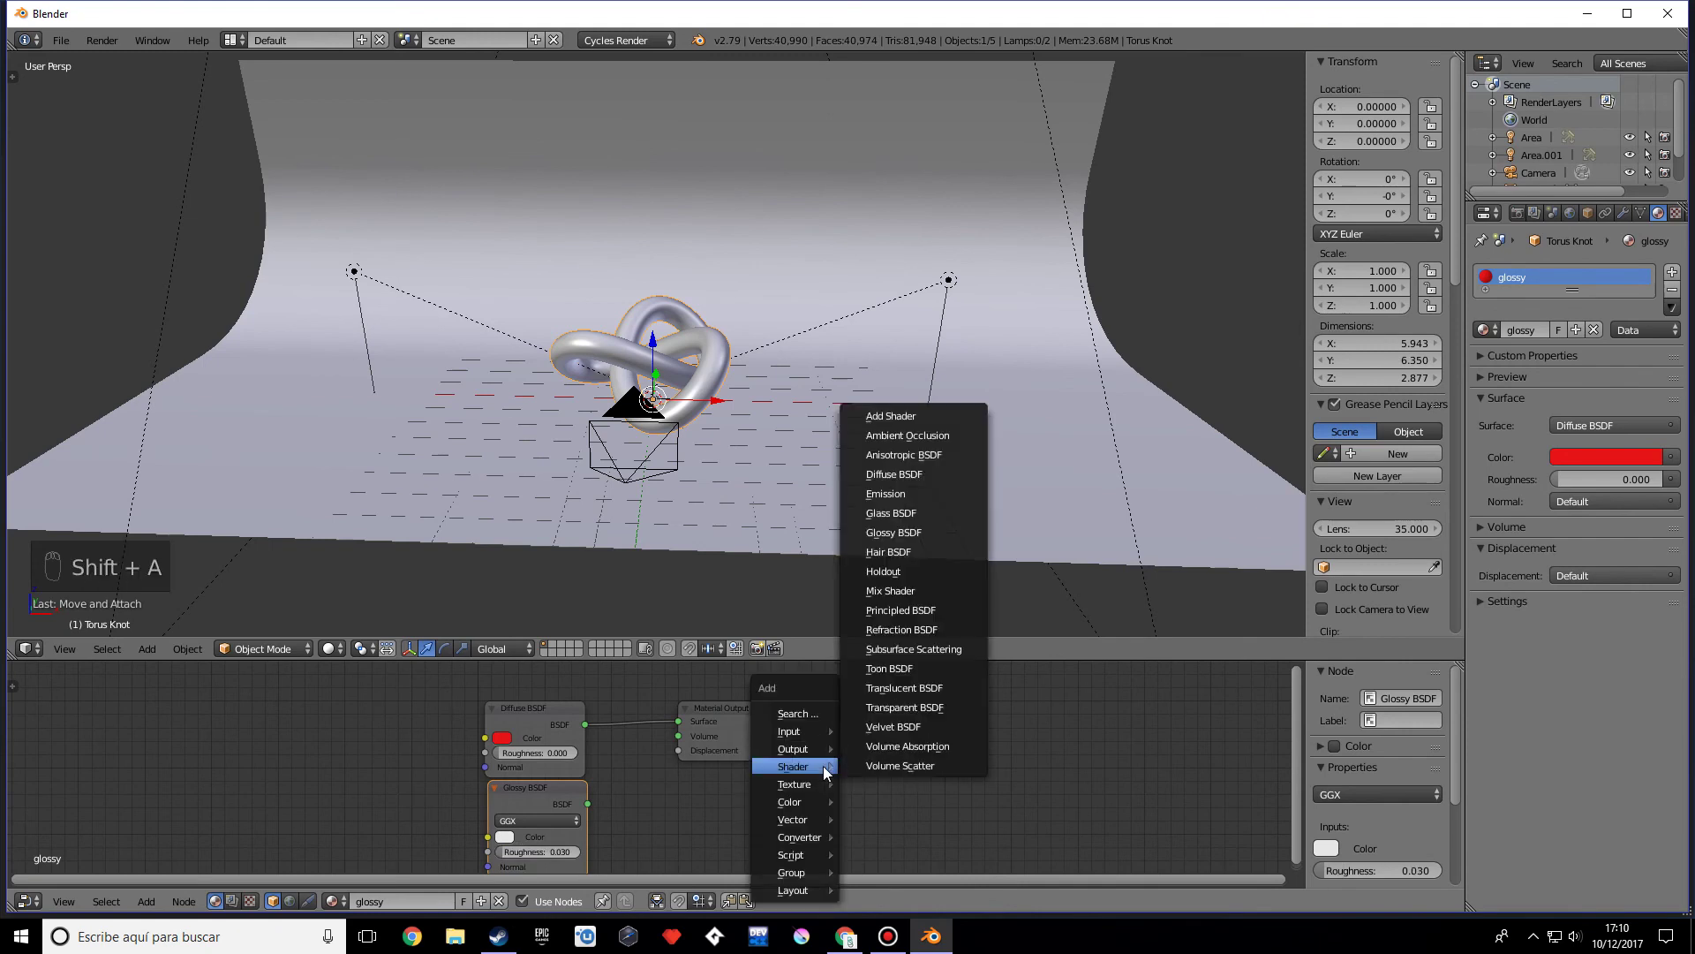
click(969, 588)
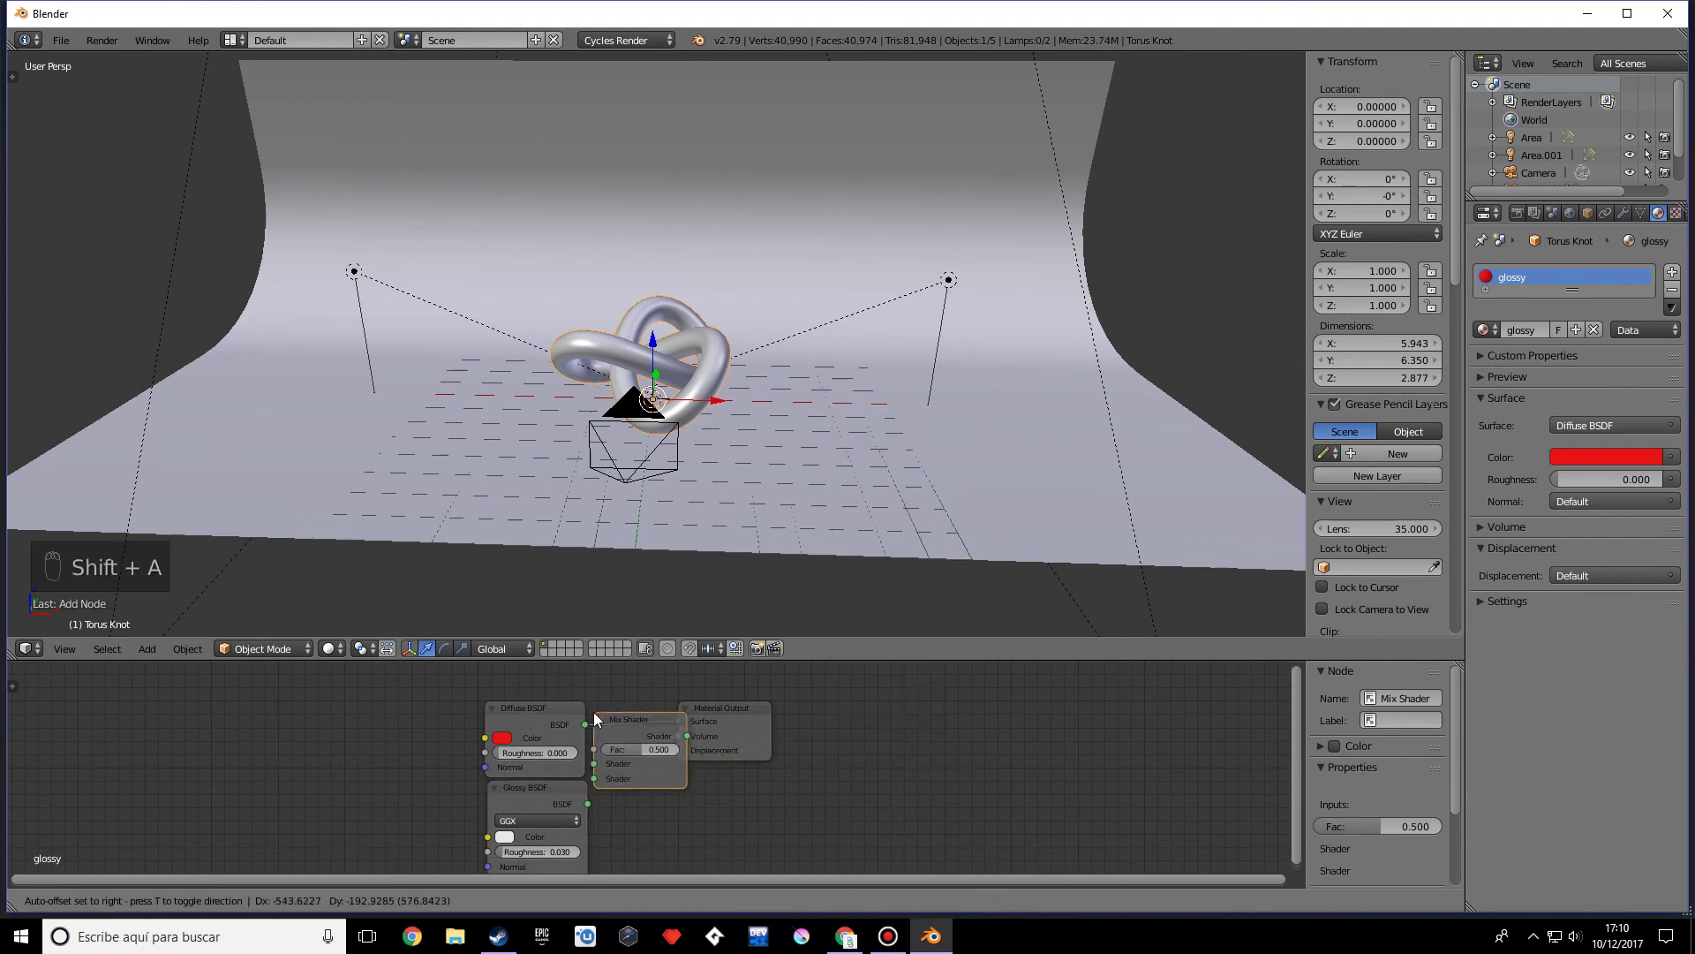
click(643, 719)
drag(588, 804, 639, 779)
Step: Search for a Fresnel node and place it above the Diffuse BSDF node
scroll(701, 802, down, 1)
scroll(701, 801, down, 2)
middle_drag(755, 769, 710, 717)
middle_drag(690, 719, 656, 752)
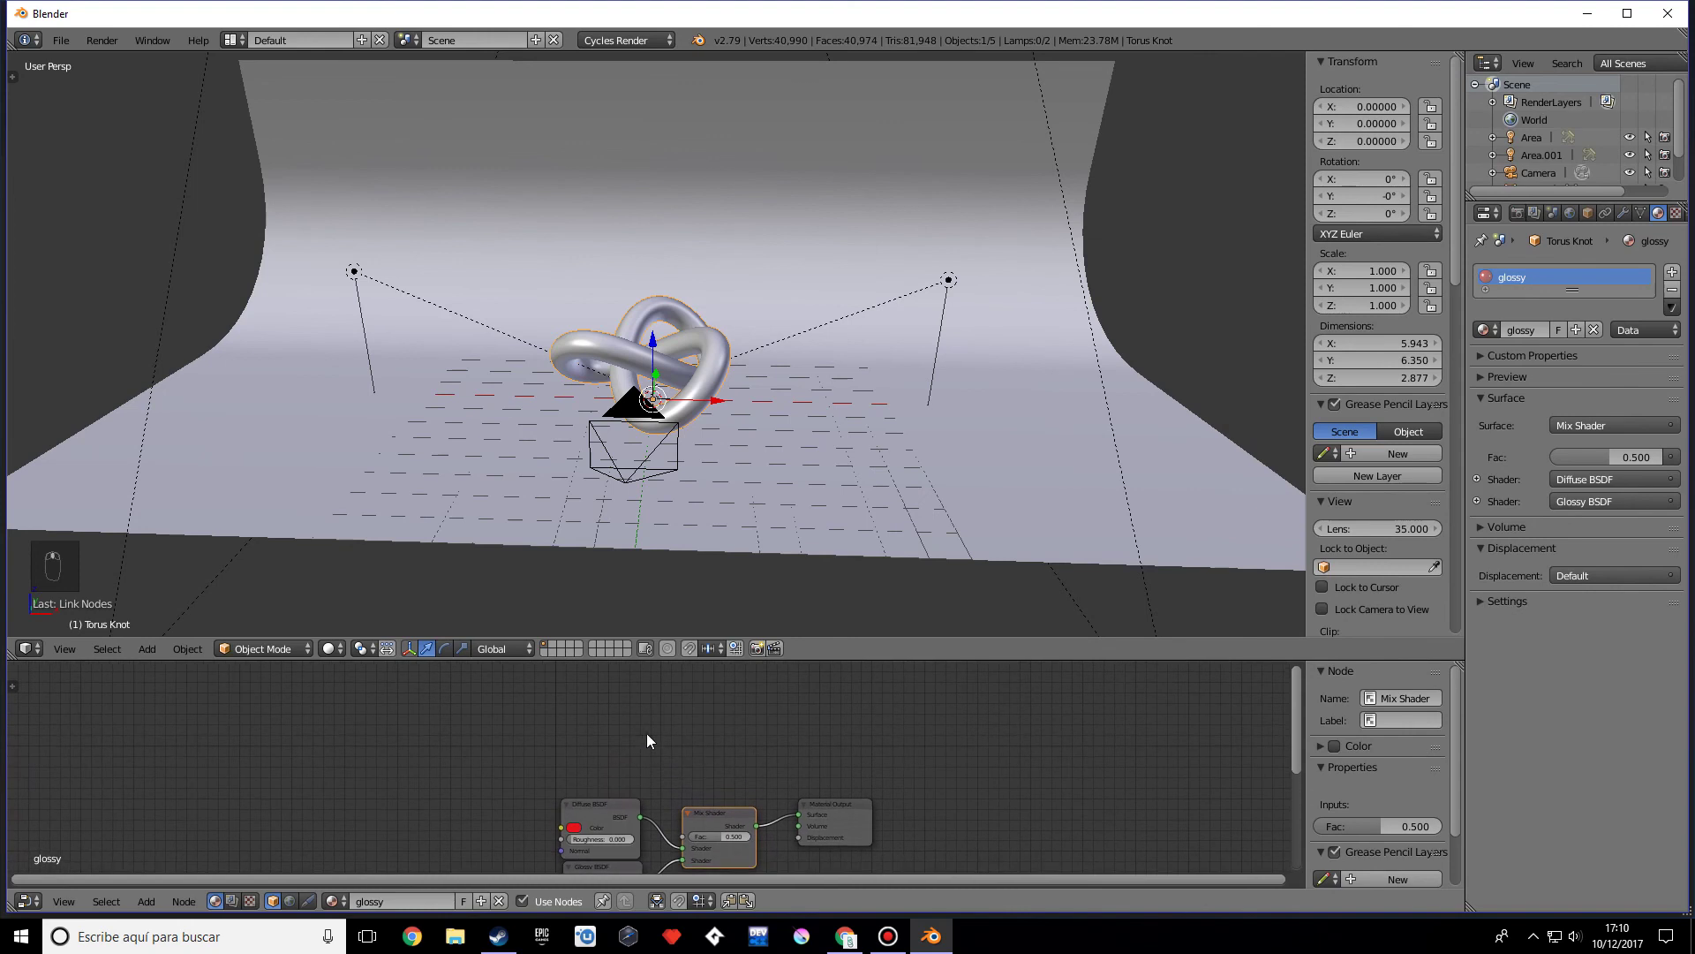
key(shift+a)
mouse_move(641, 726)
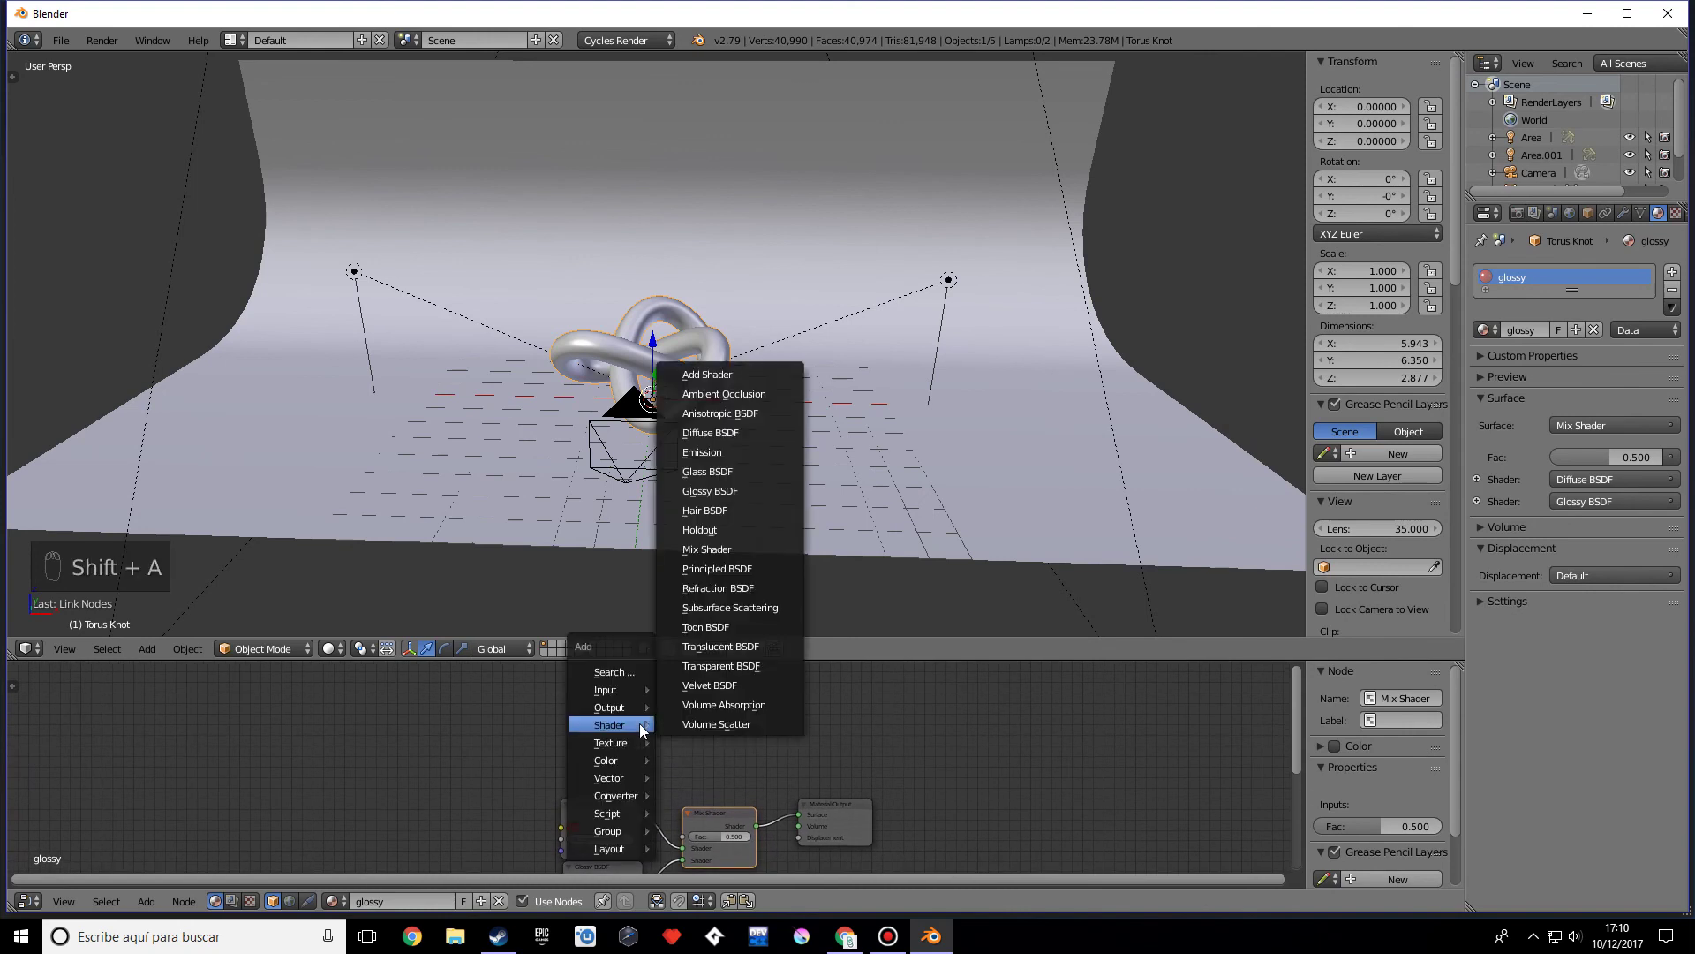
click(626, 672)
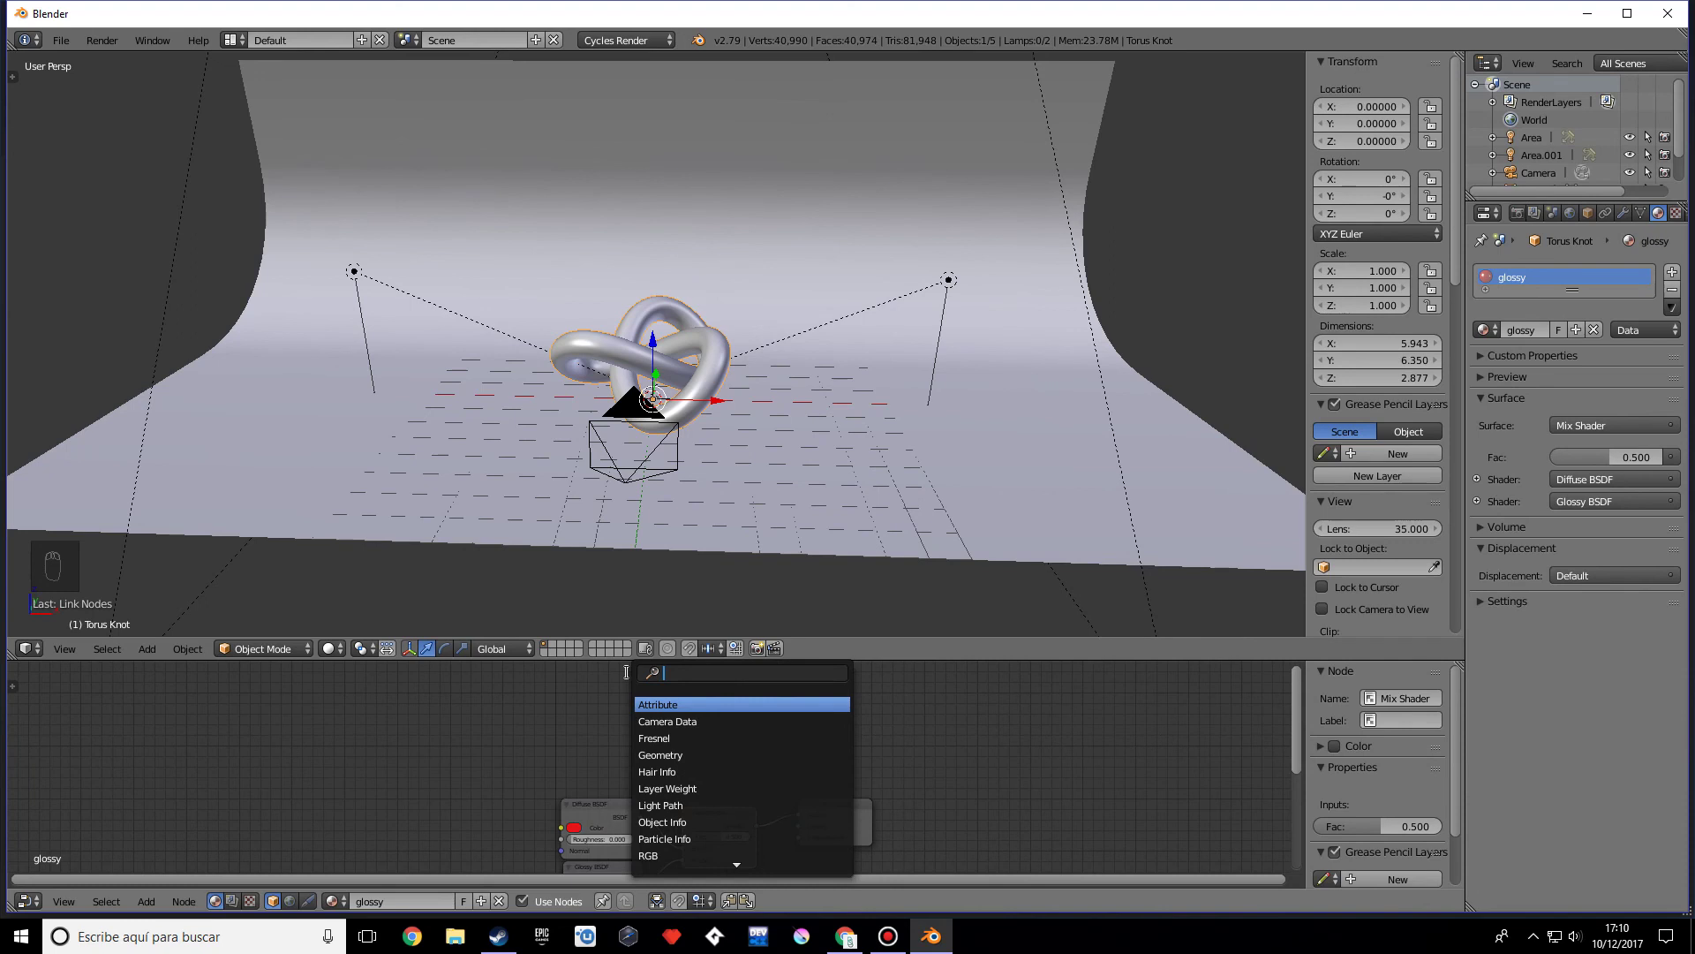
text(fre)
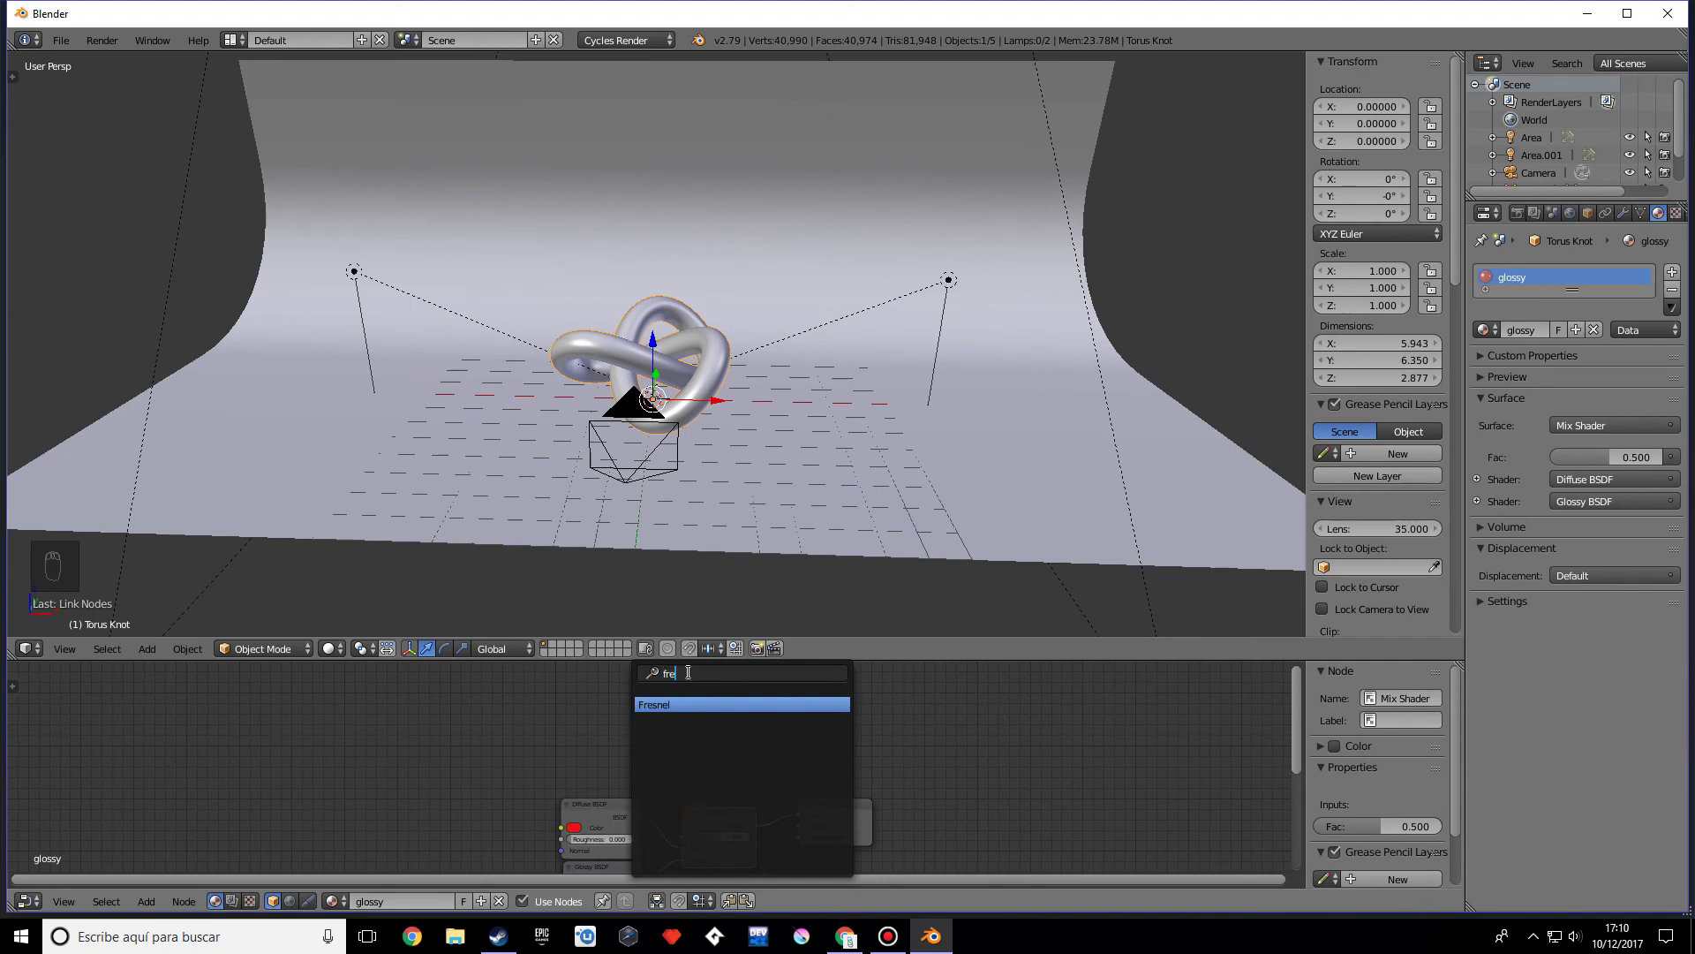
text(n)
key(BackSpace)
key(Return)
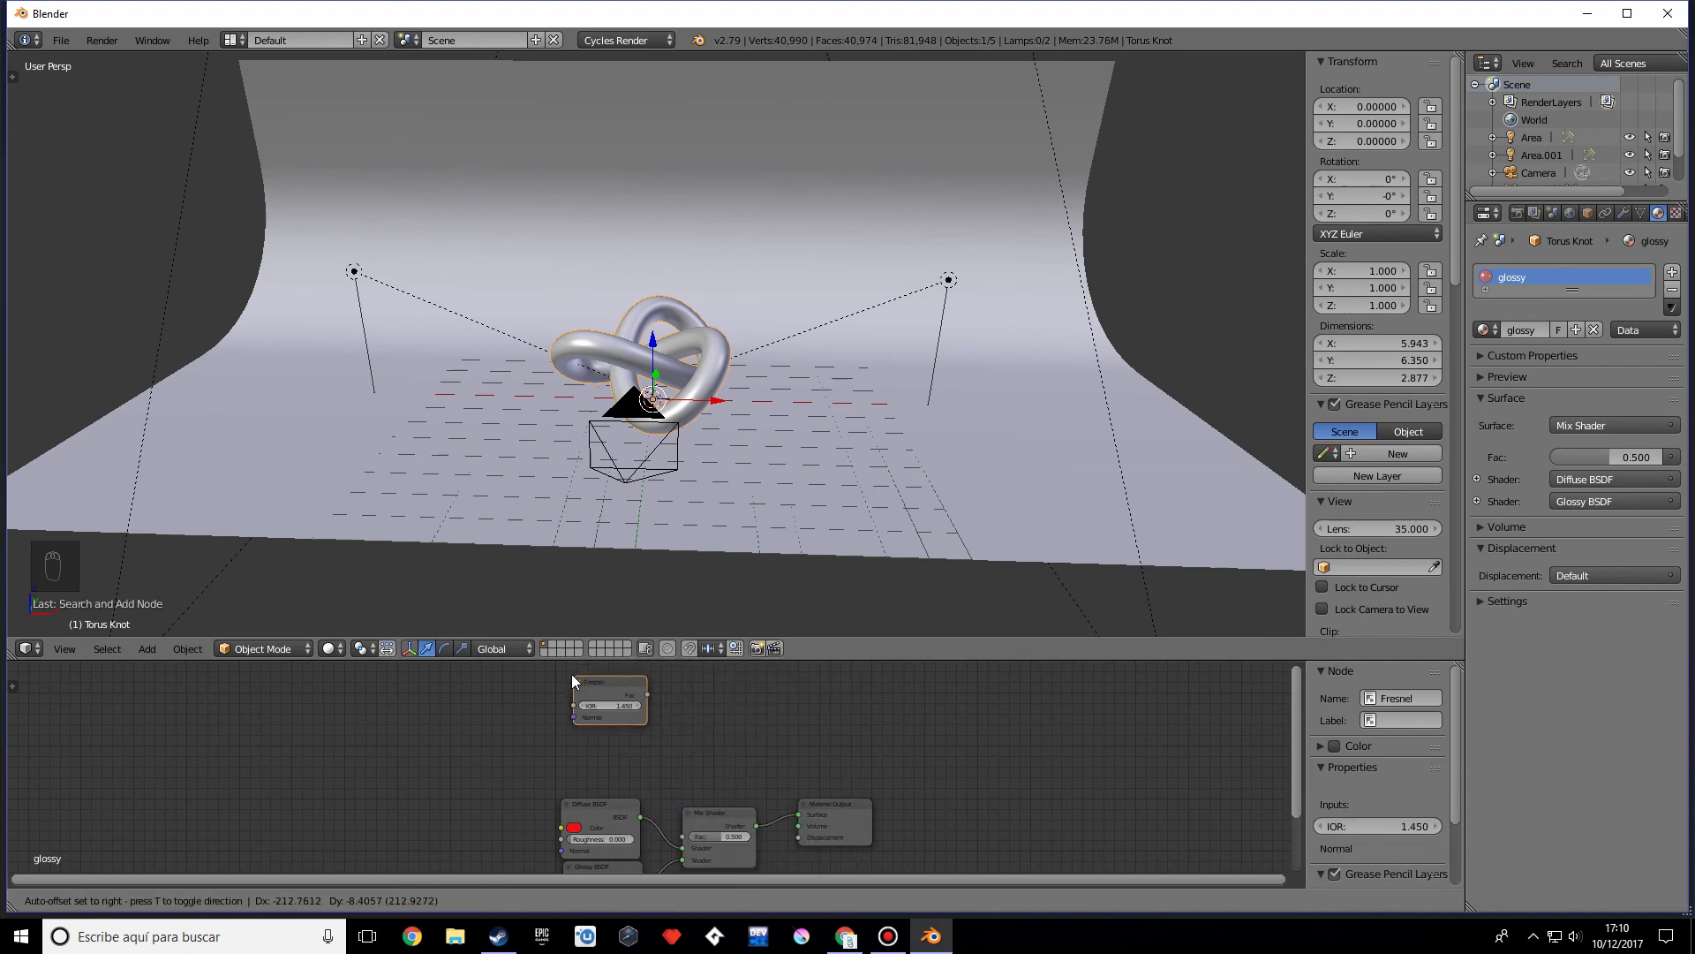
click(570, 666)
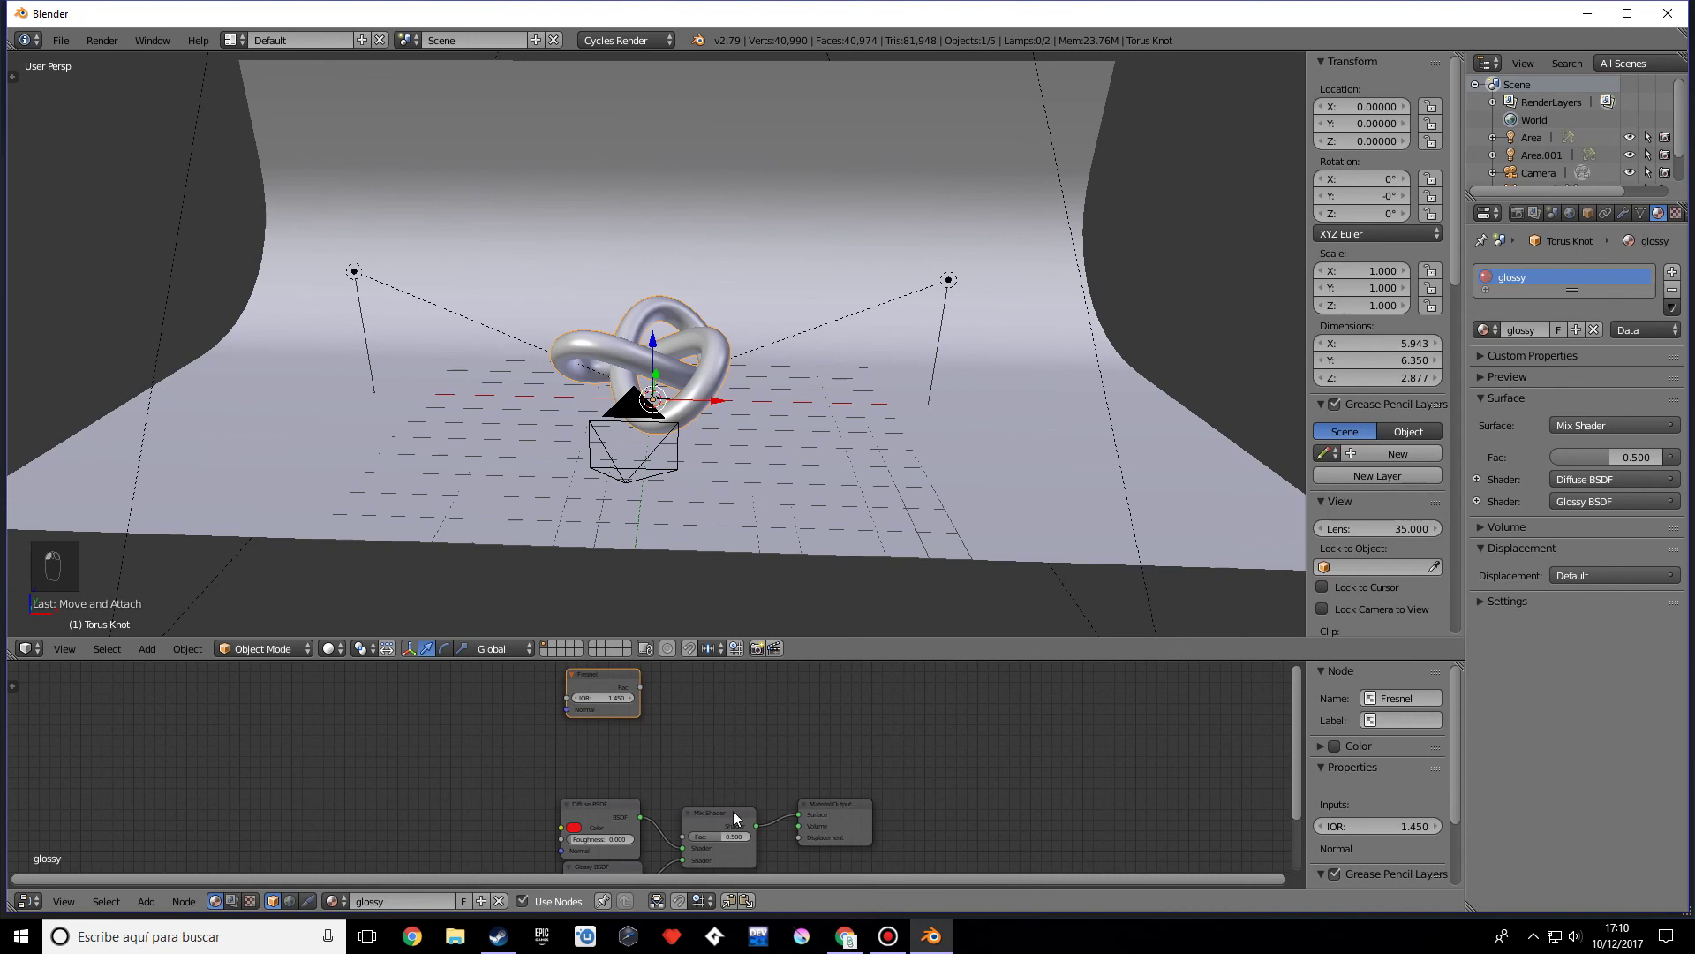
Step: Search for a Layer Weight node and place it between the Fresnel and Diffuse BSDF nodes
scroll(697, 731, up, 2)
key(shift+a)
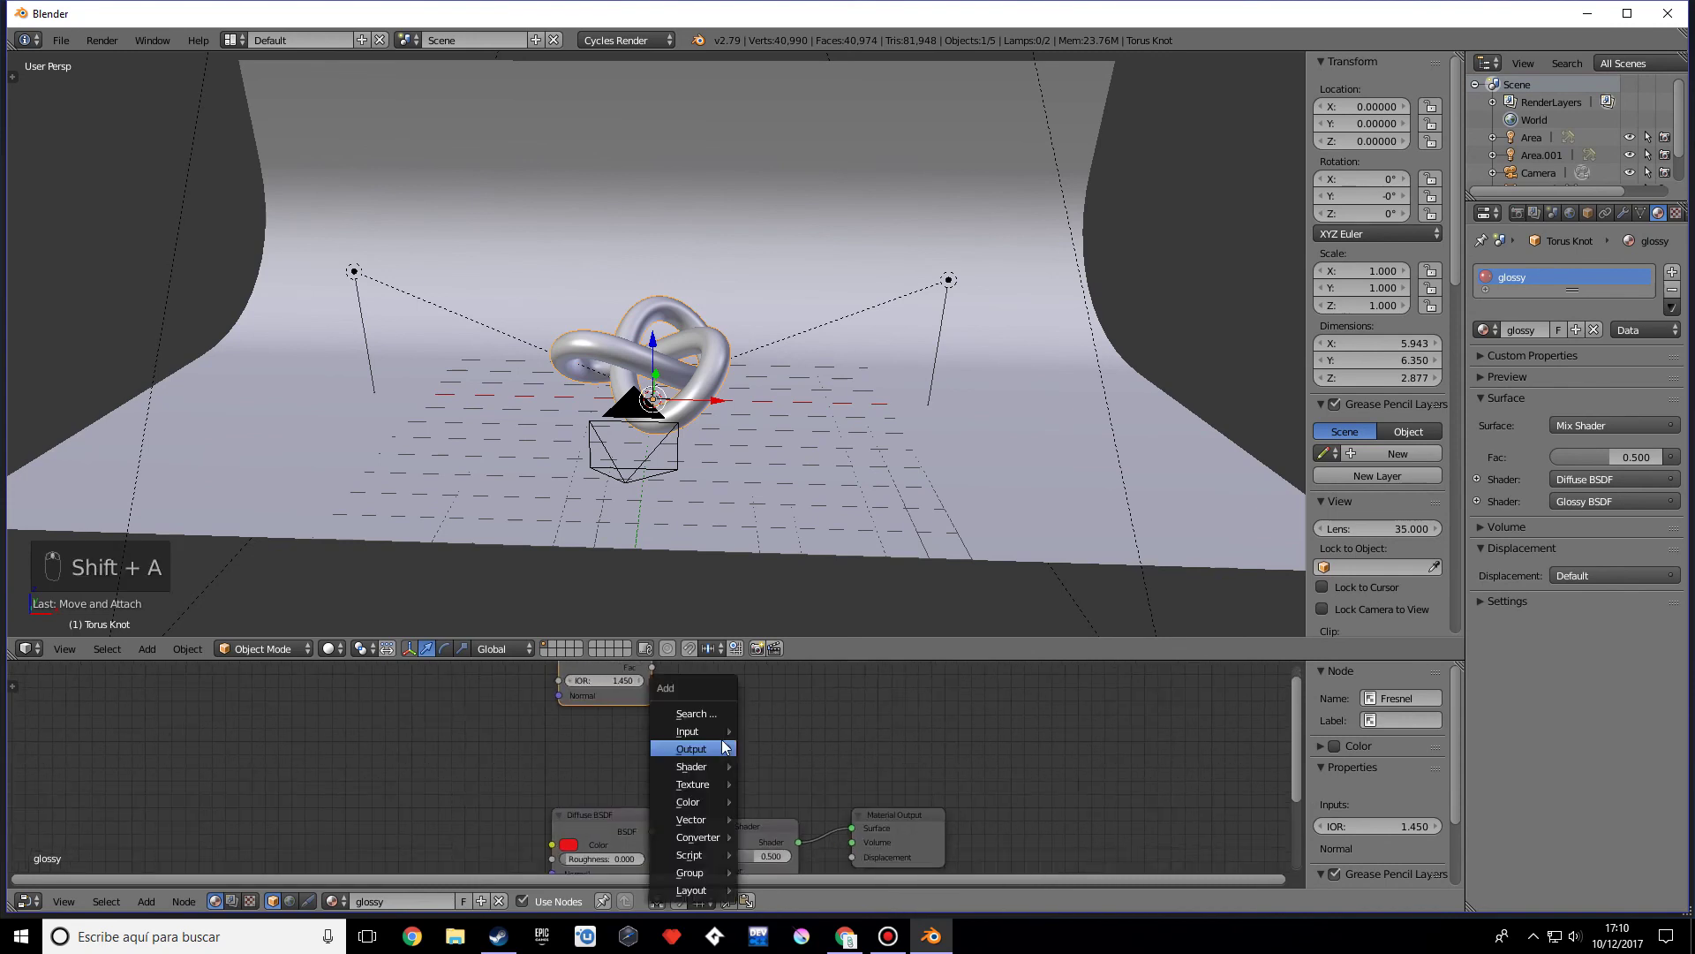
click(705, 716)
text(layer)
key(Return)
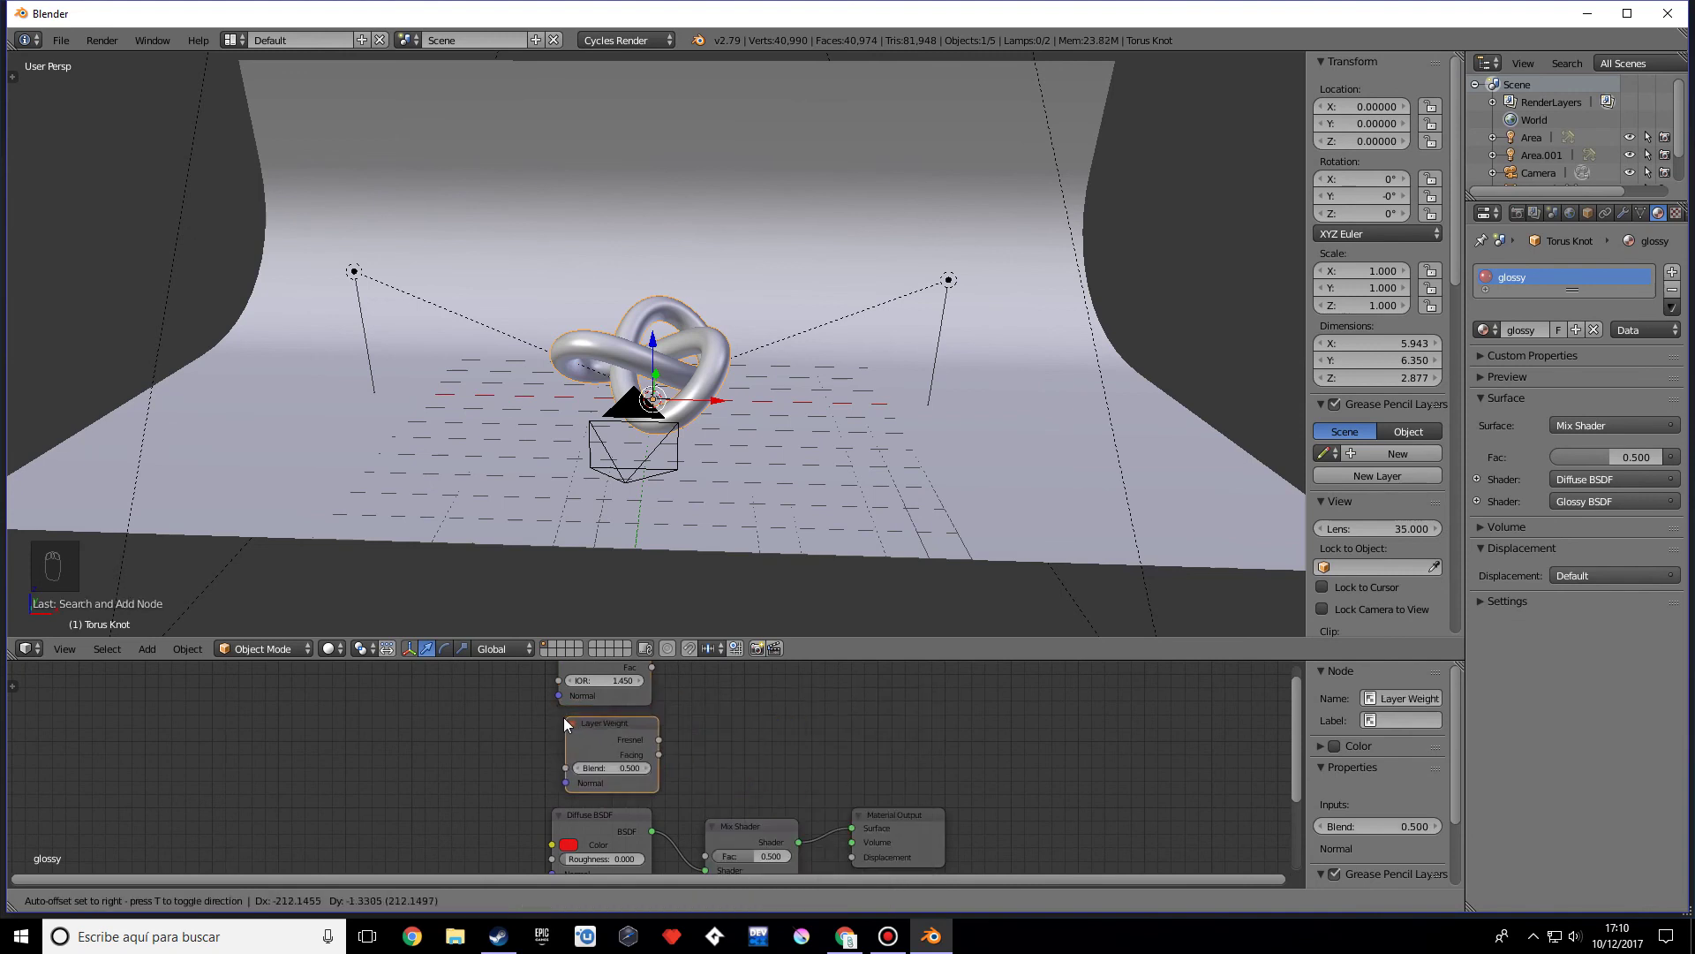
click(563, 717)
middle_drag(681, 720, 685, 745)
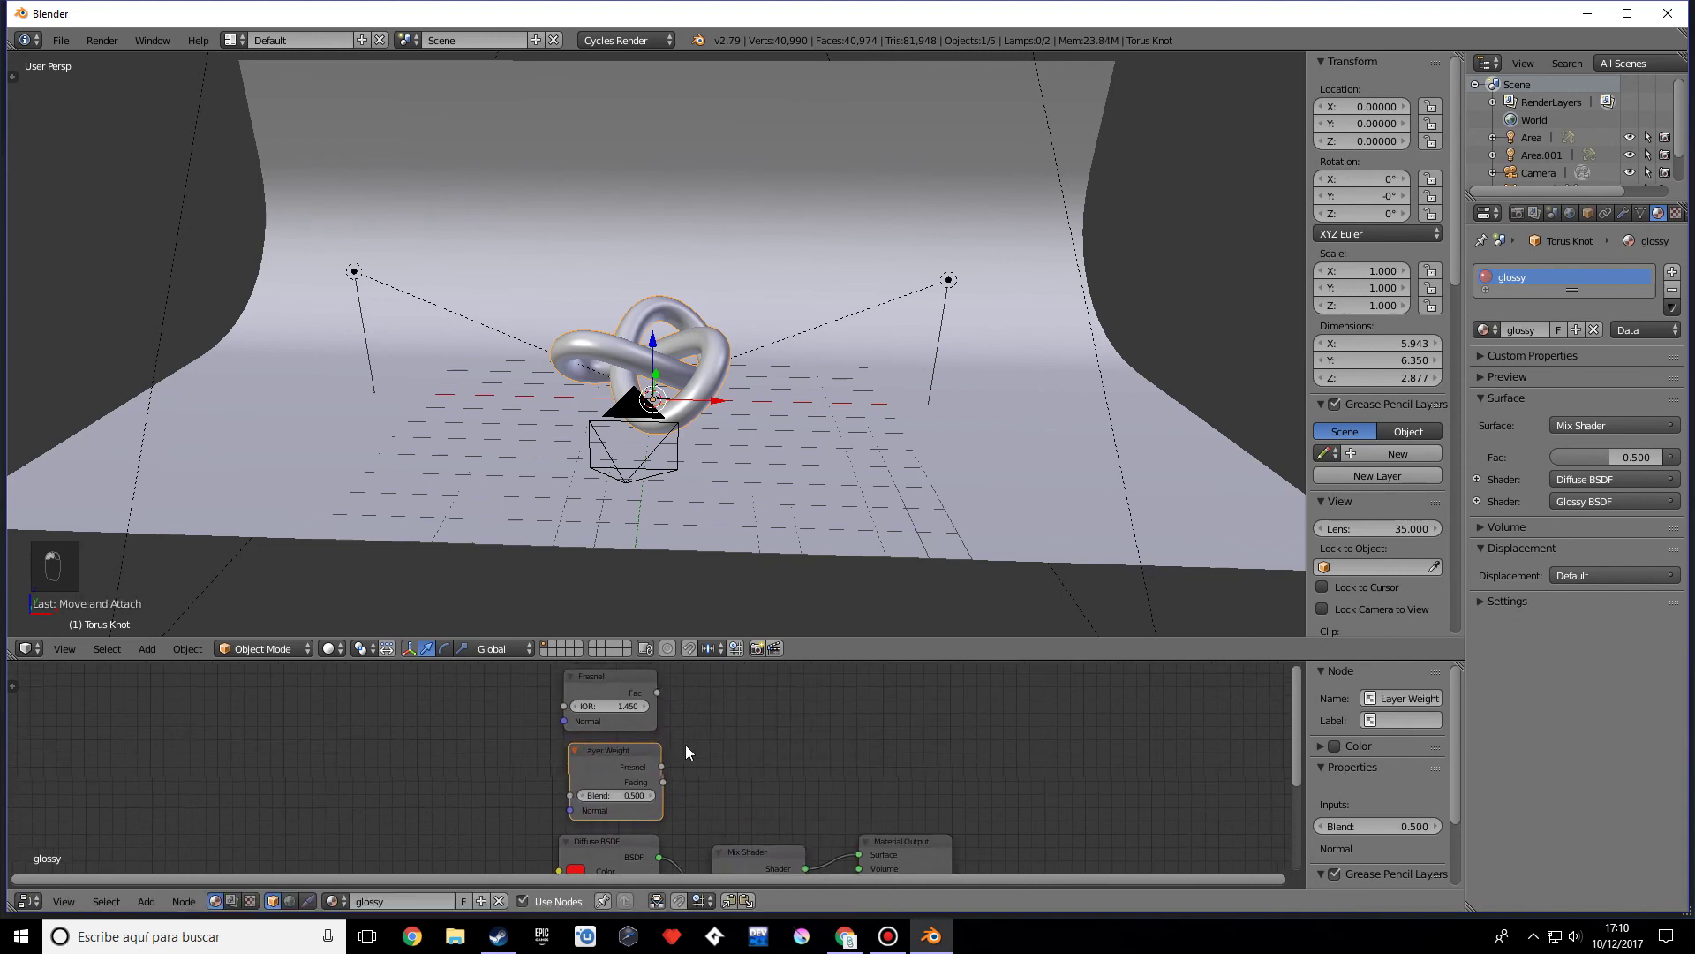
Step: Link the Layer Weight node's output to the Mix Shader's Fac input
click(632, 759)
mouse_move(722, 761)
middle_down()
mouse_move(687, 711)
mouse_move(712, 697)
mouse_move(727, 739)
middle_up()
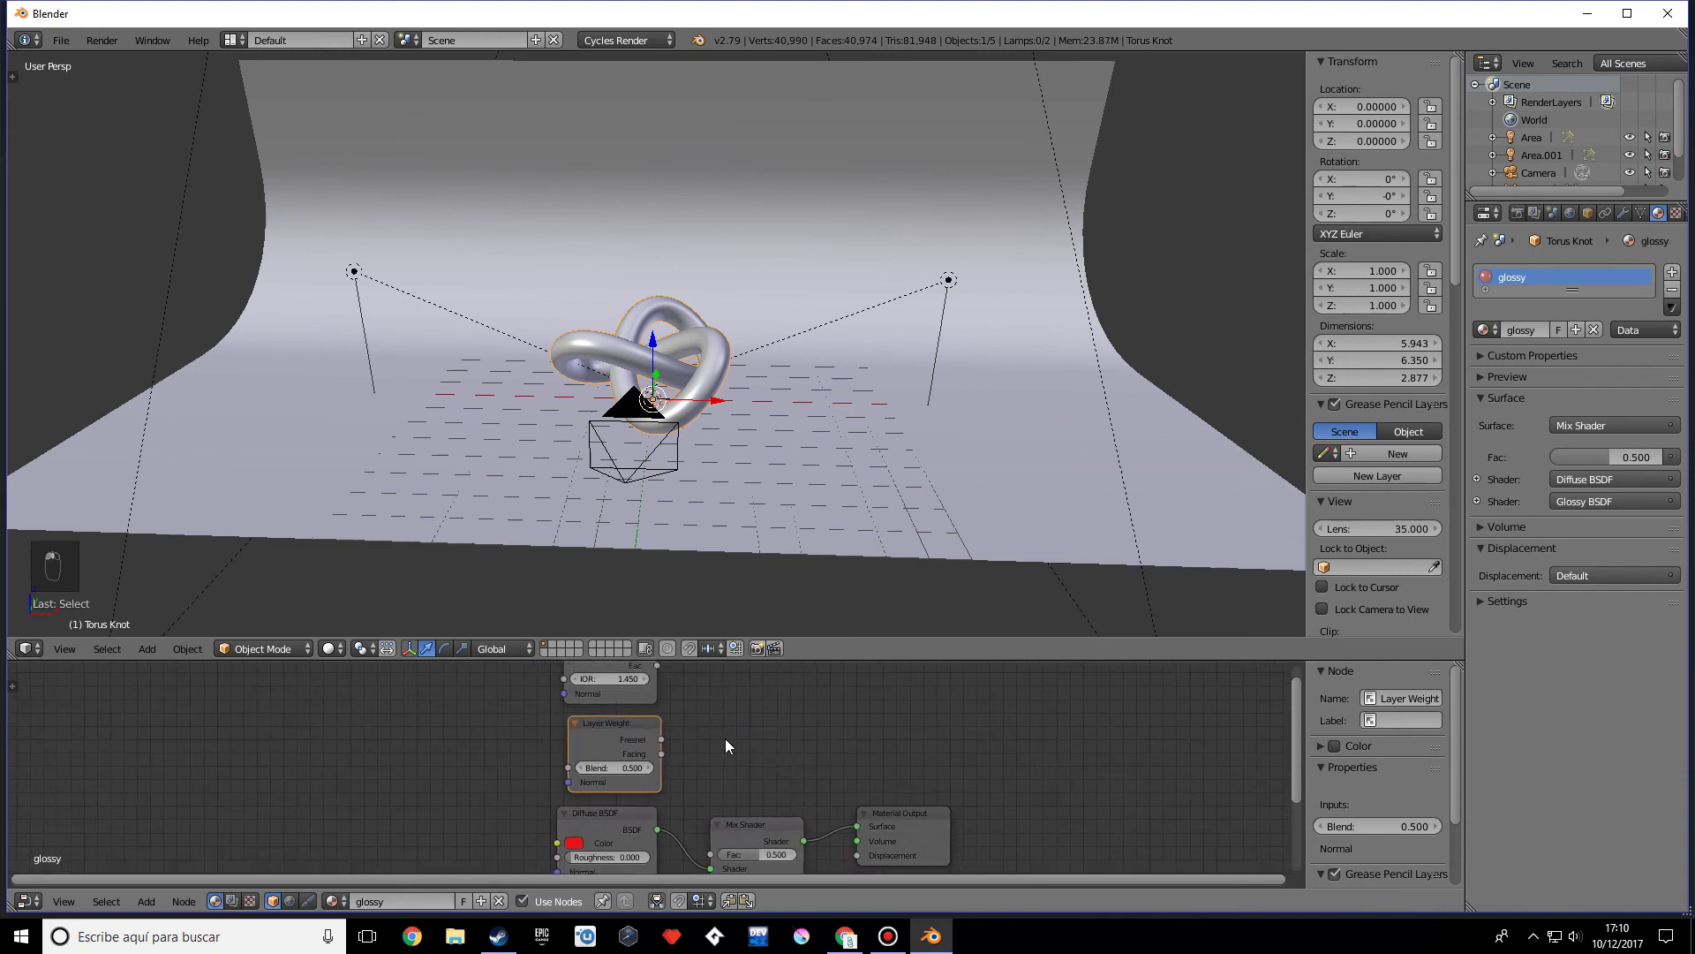
drag(633, 728, 711, 854)
Step: Preview the torus knot's red glossy material through the camera in Rendered shading
middle_drag(666, 744, 638, 567)
scroll(682, 719, down, 1)
middle_drag(591, 454, 628, 443)
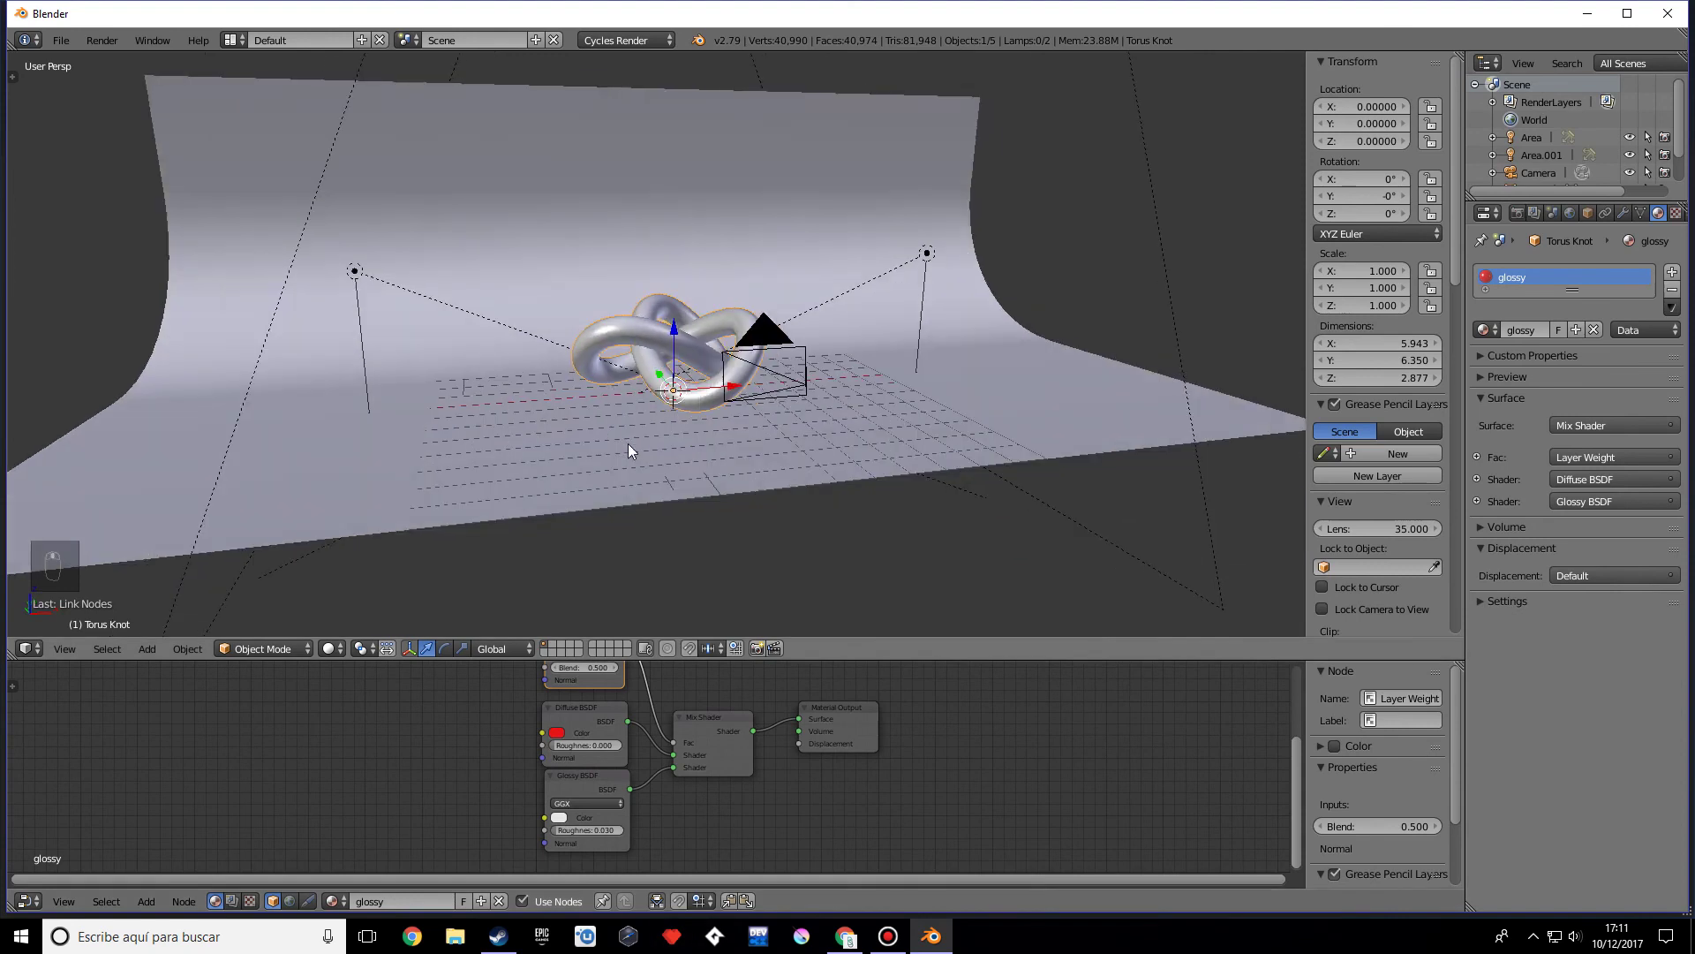
key(KP_0)
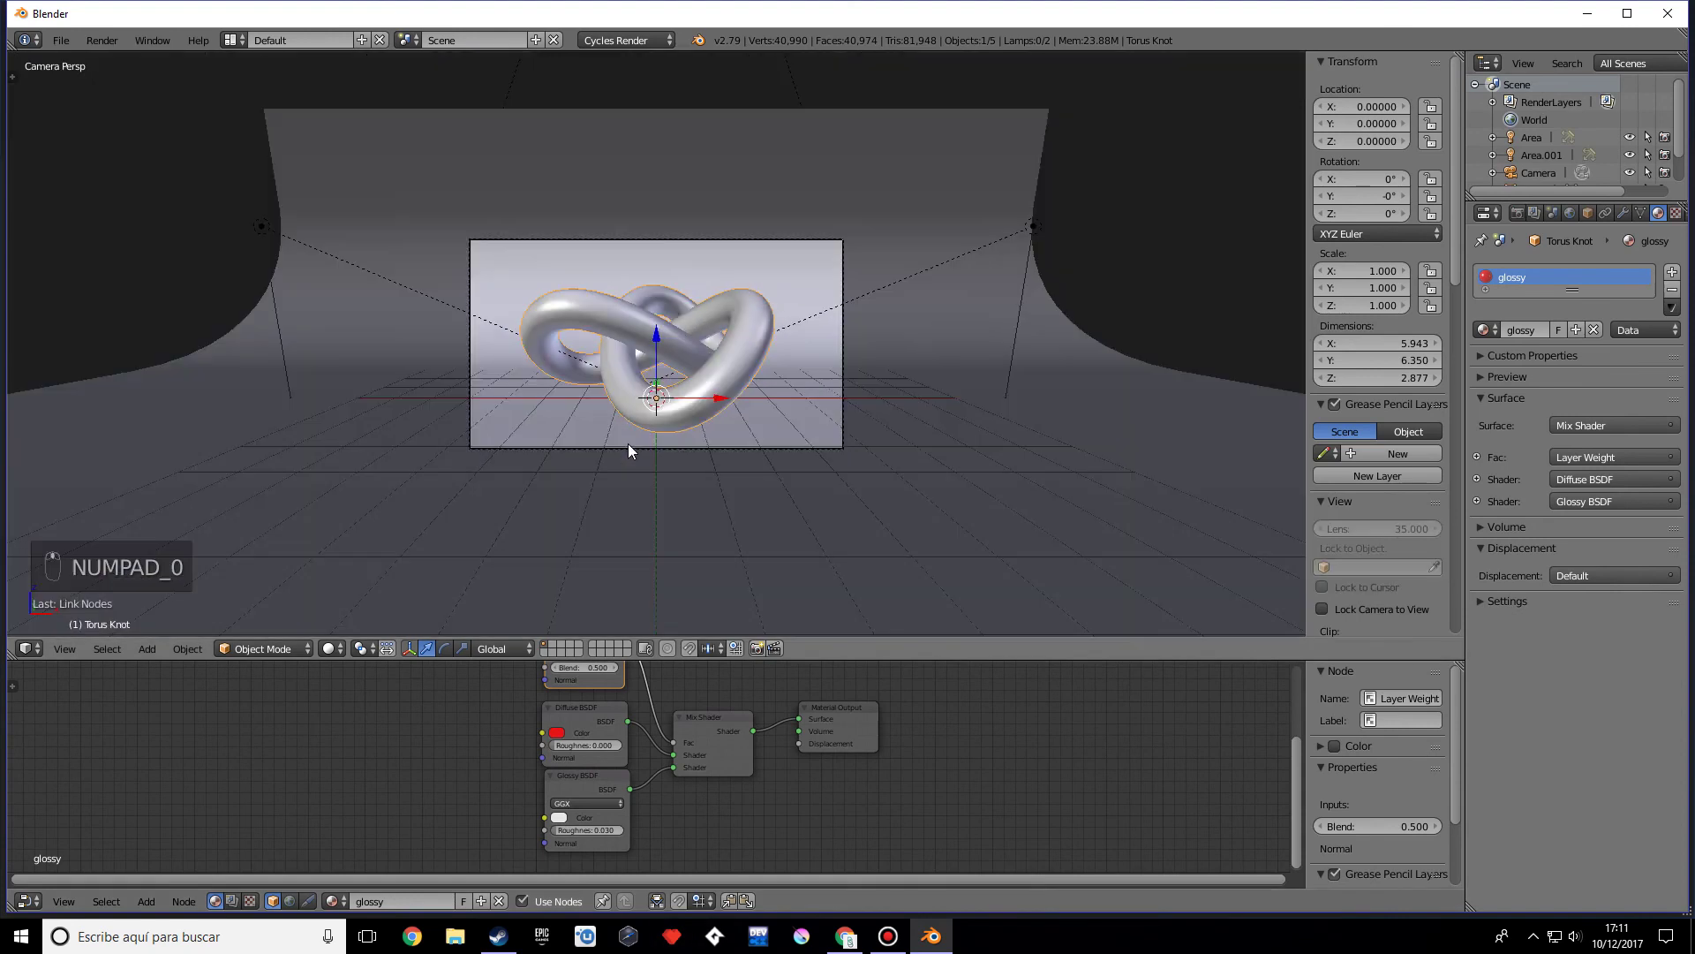
click(324, 649)
click(390, 533)
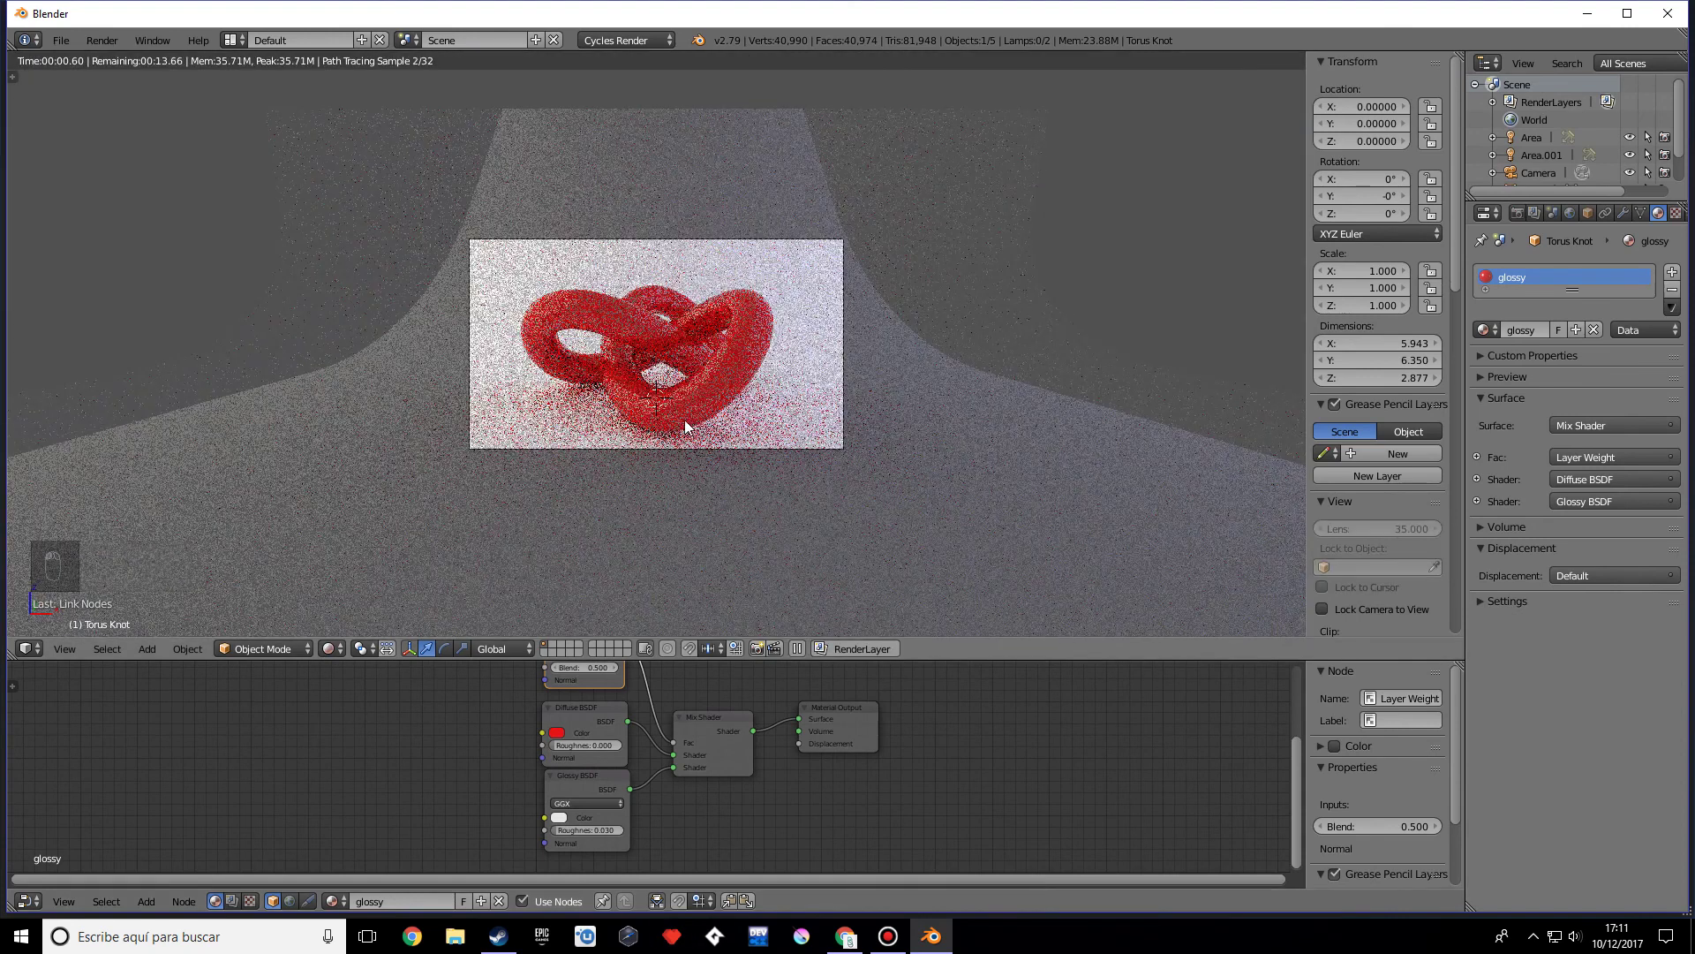